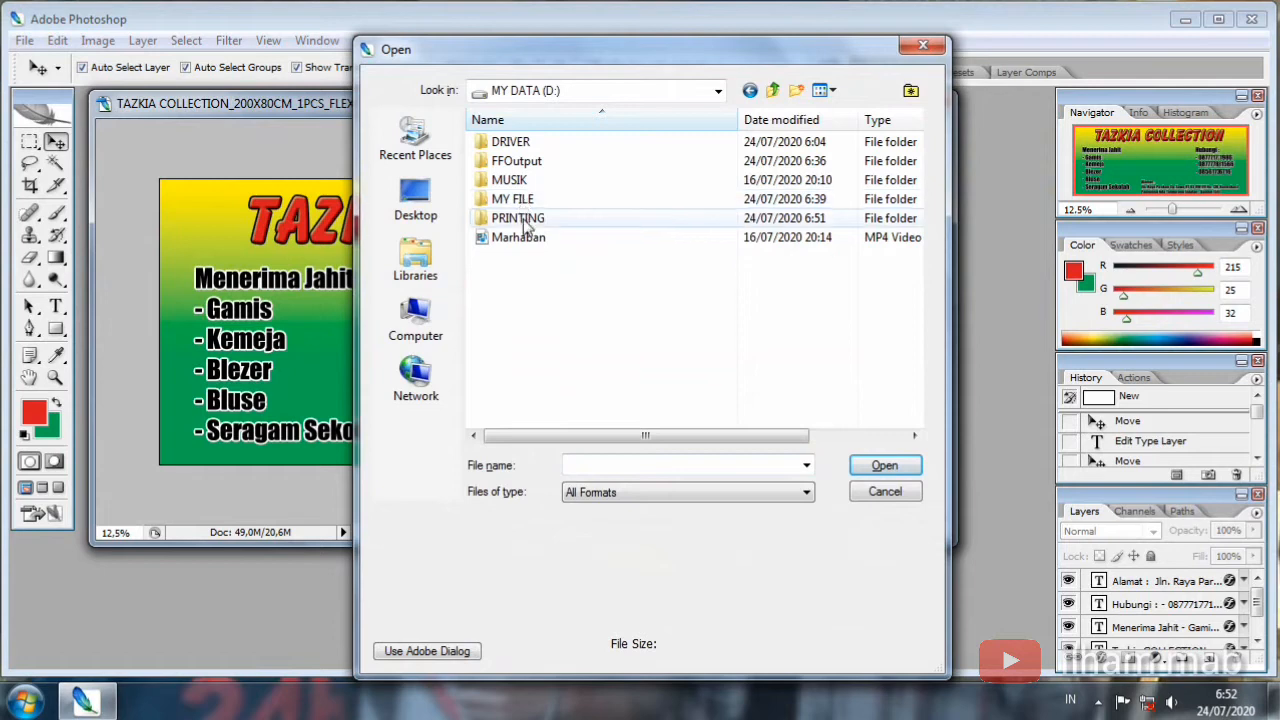
Open all six garment photos from the PRINTING > images folder on drive D
double_click(528, 218)
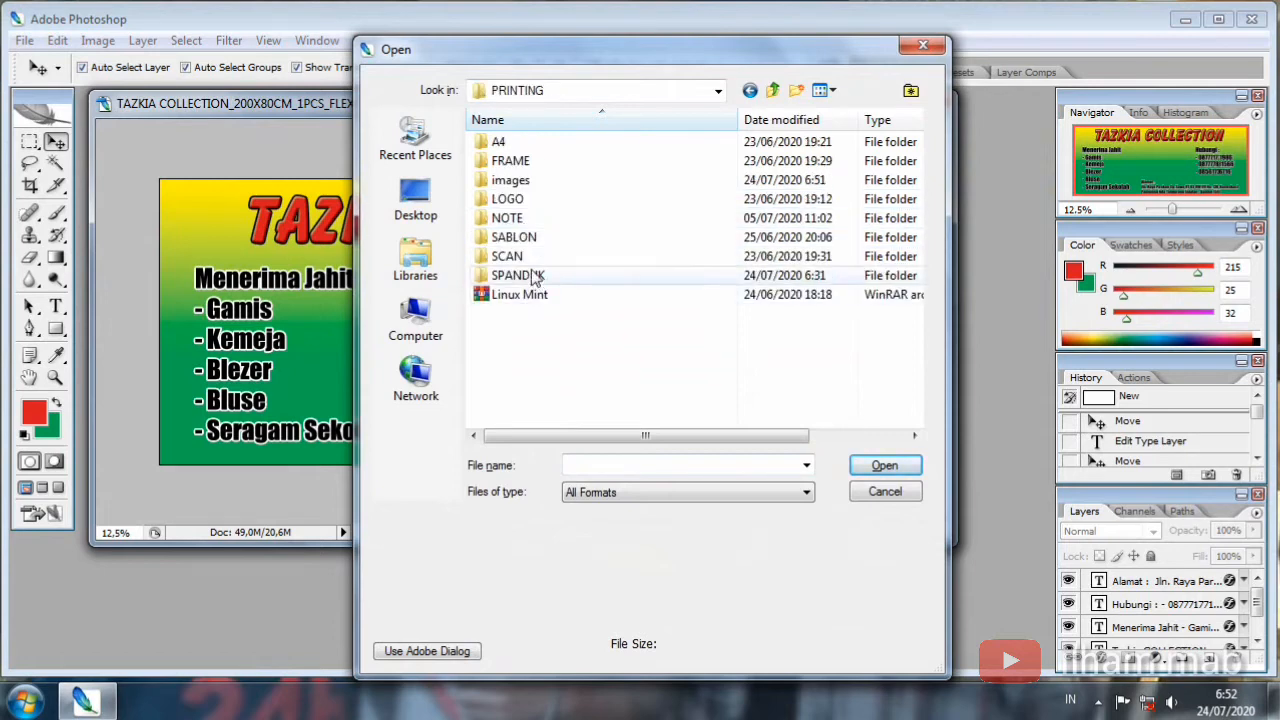
double_click(520, 180)
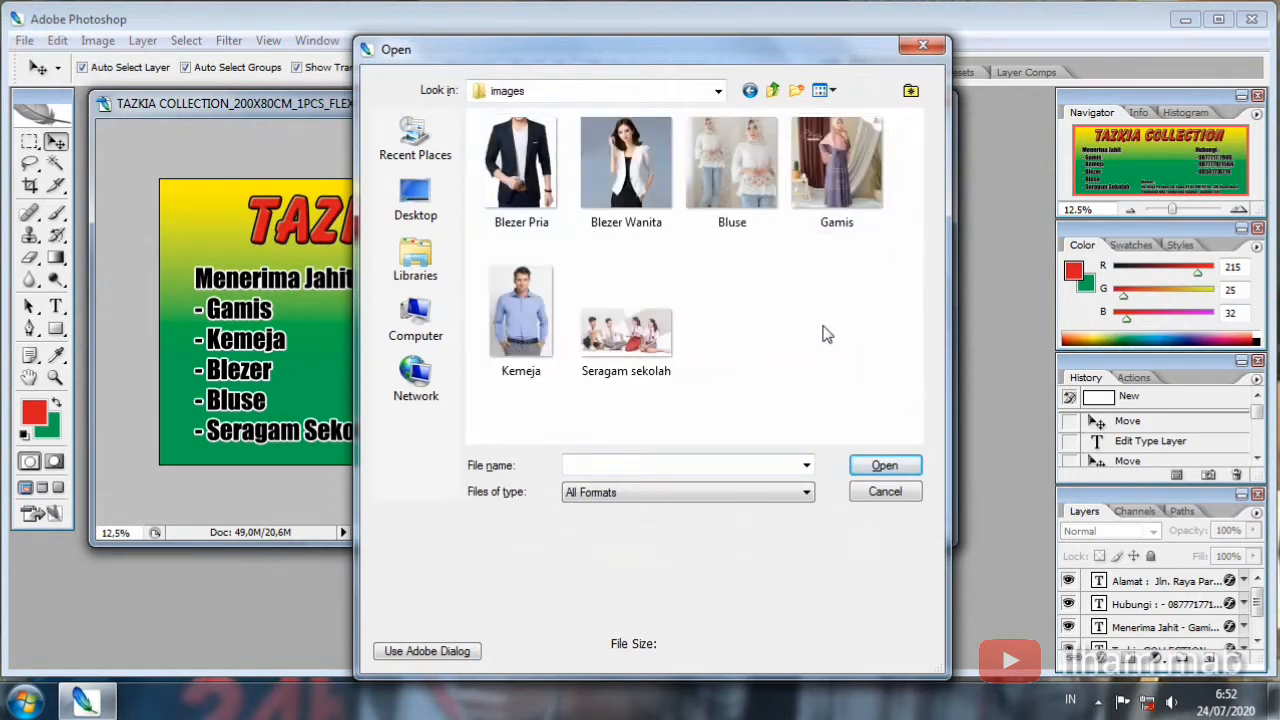
key("ctrl+a")
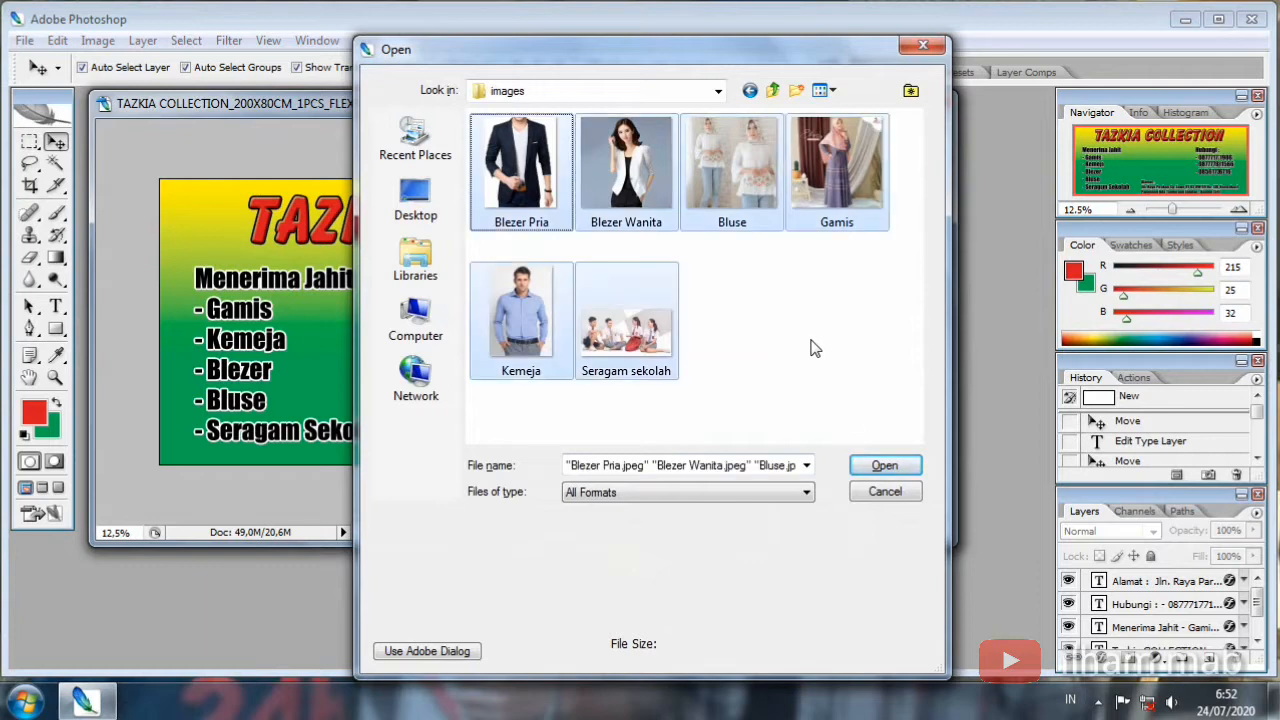
left_click(885, 466)
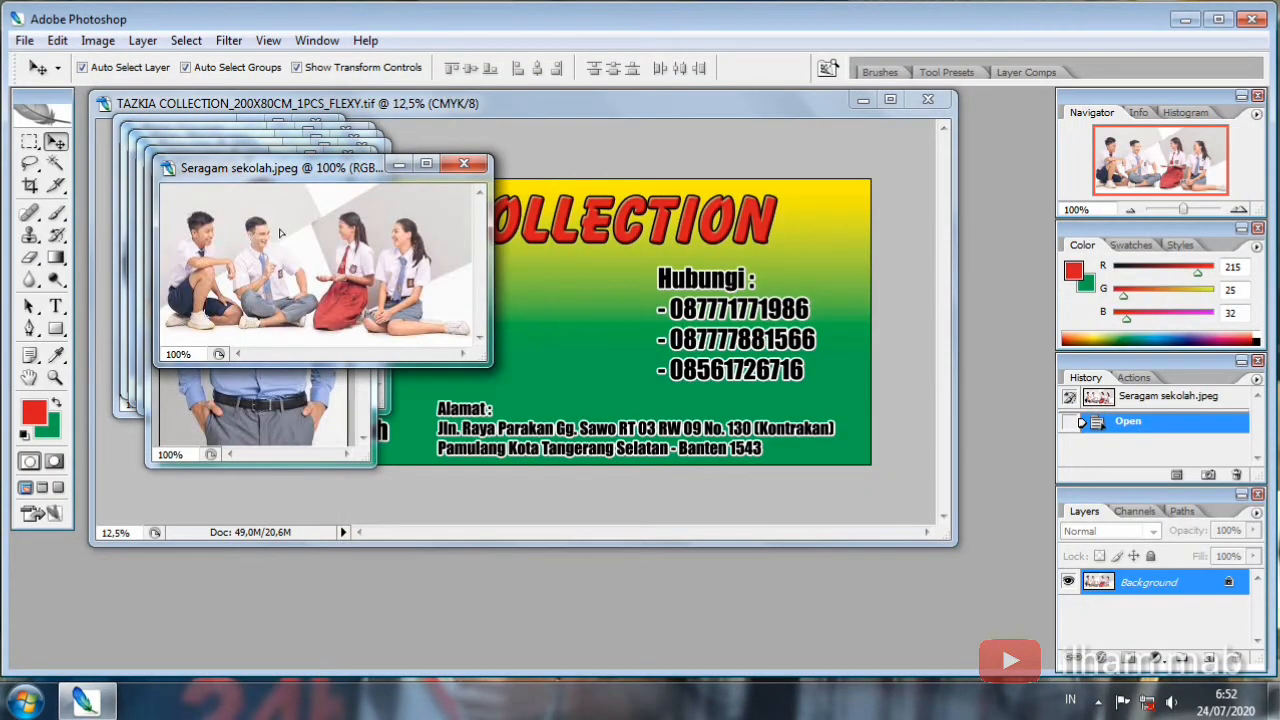
Copy the Seragam sekolah photo into the TAZKIA COLLECTION banner as a layer and close Seragam sekolah.jpeg
key("ctrl+alt+x")
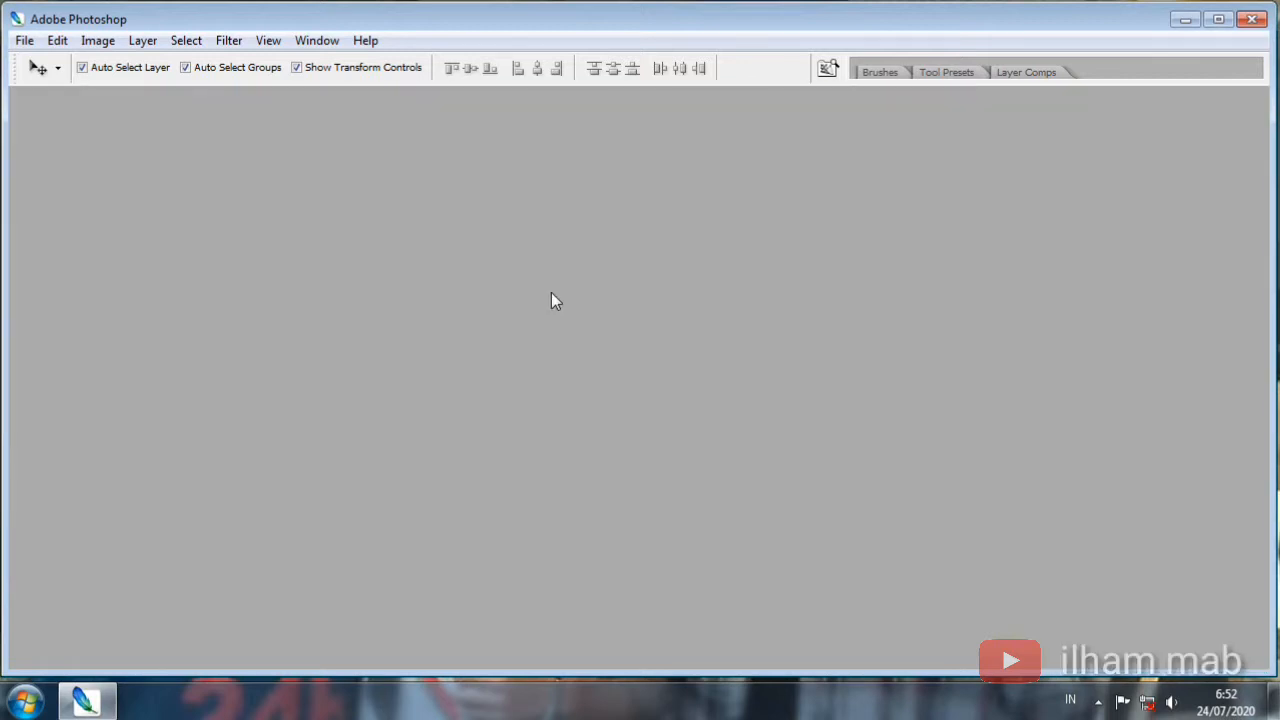
key("super")
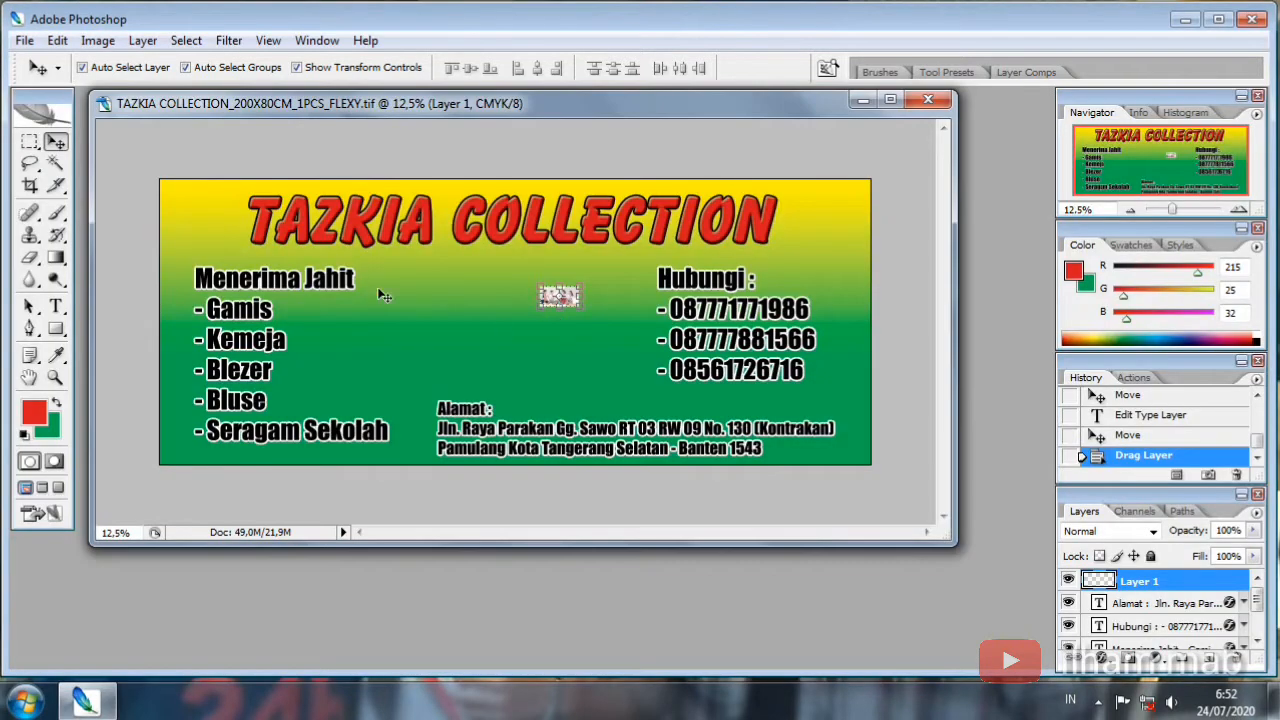
key("Tab")
left_click_drag(336, 108, 409, 254)
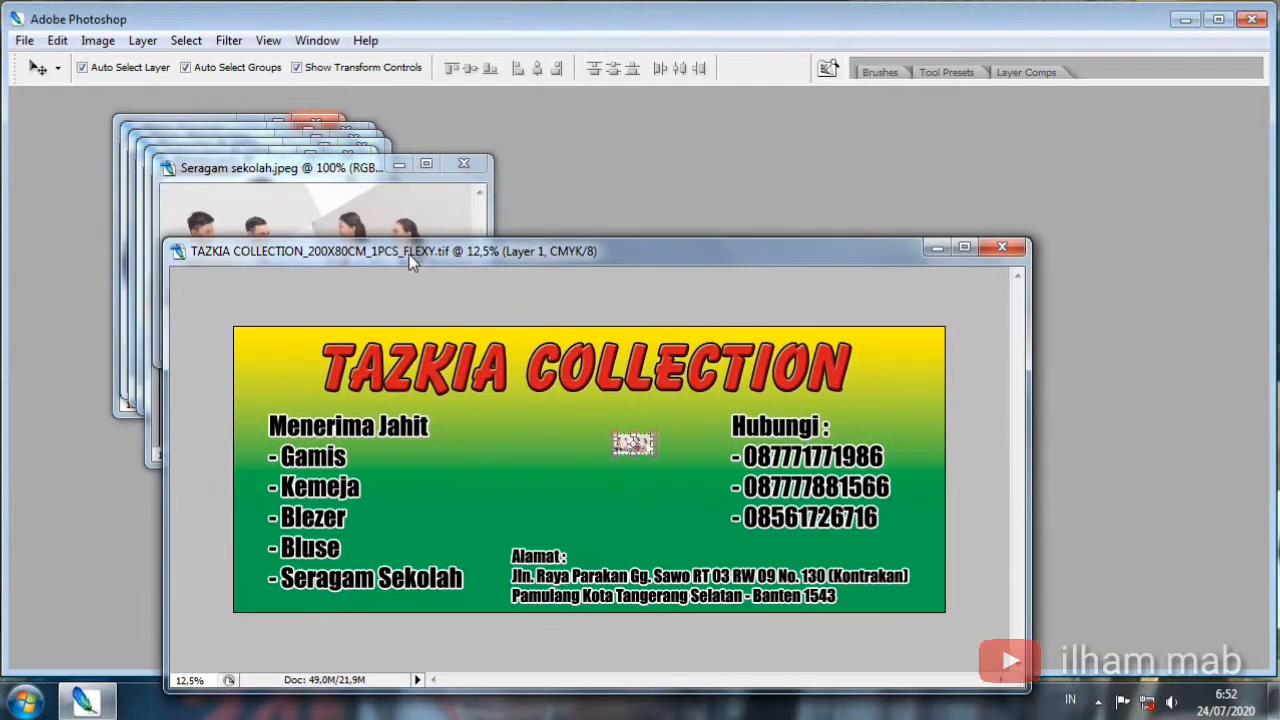
key("Tab")
left_click(463, 164)
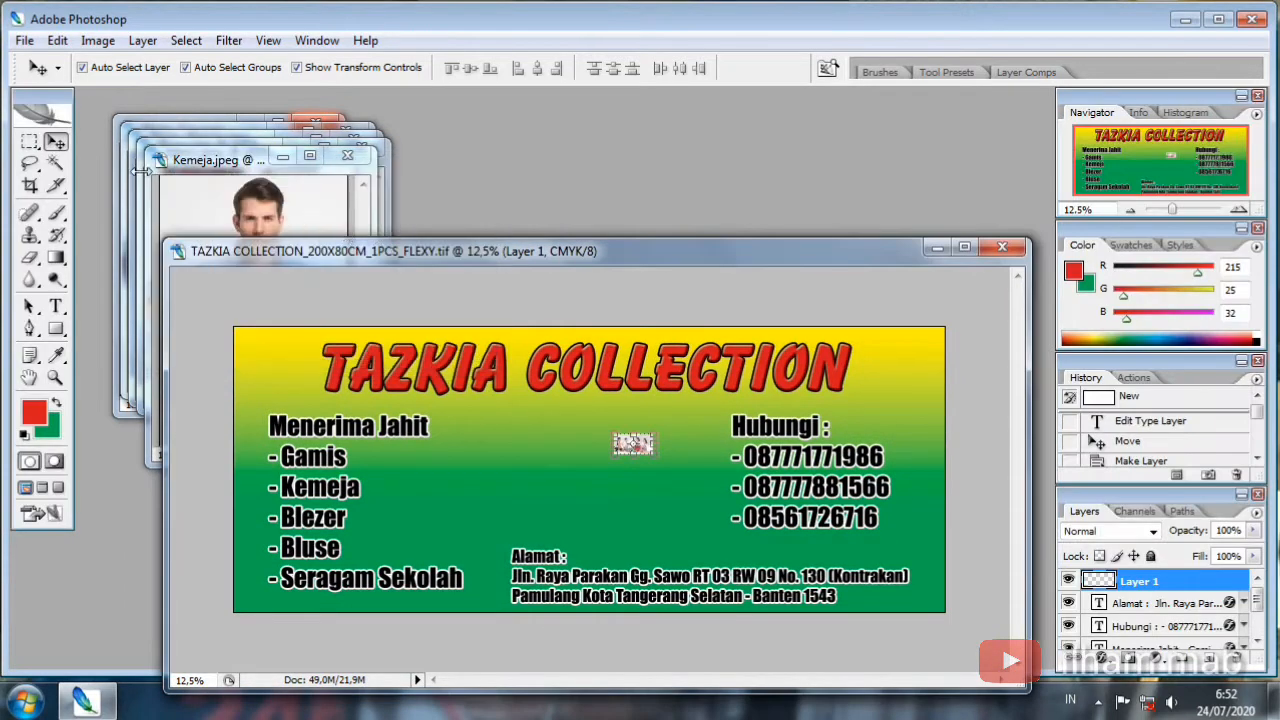
Copy the Kemeja photo into the banner between the service list and the school uniform photo, and close Kemeja.jpeg
left_click(299, 224)
key("Tab")
left_click_drag(363, 294, 485, 422)
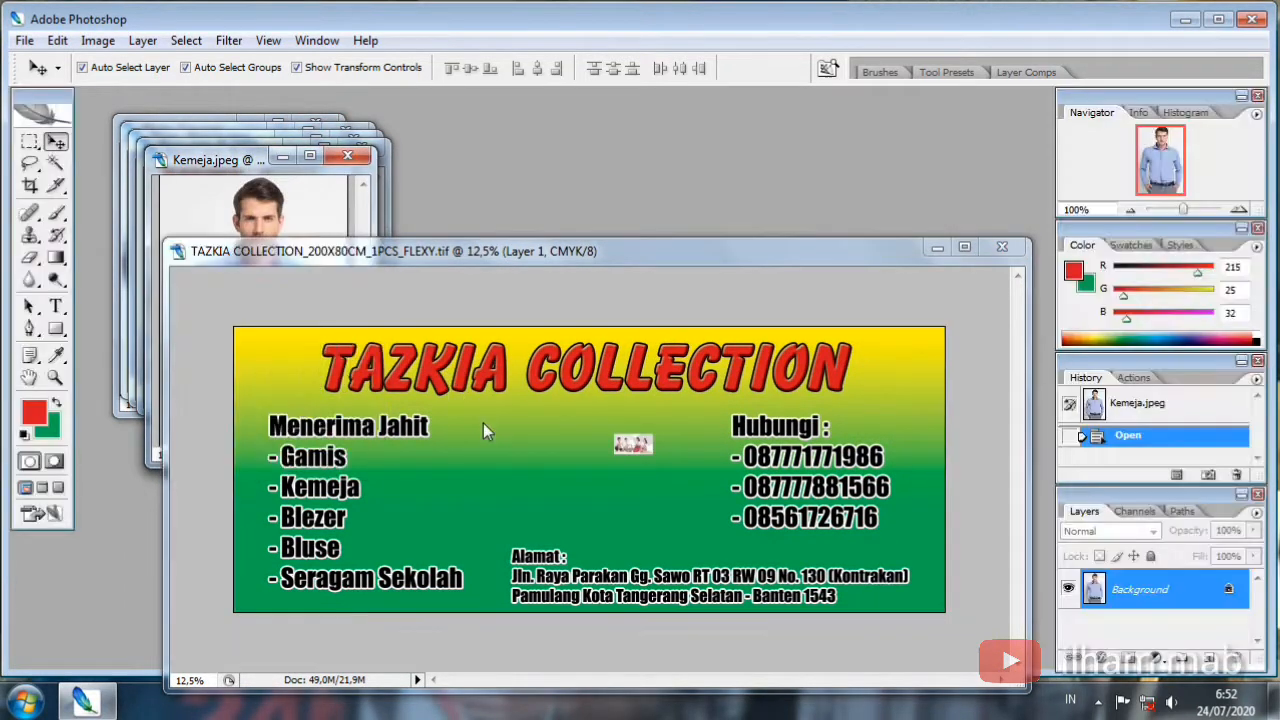
left_click(97, 708)
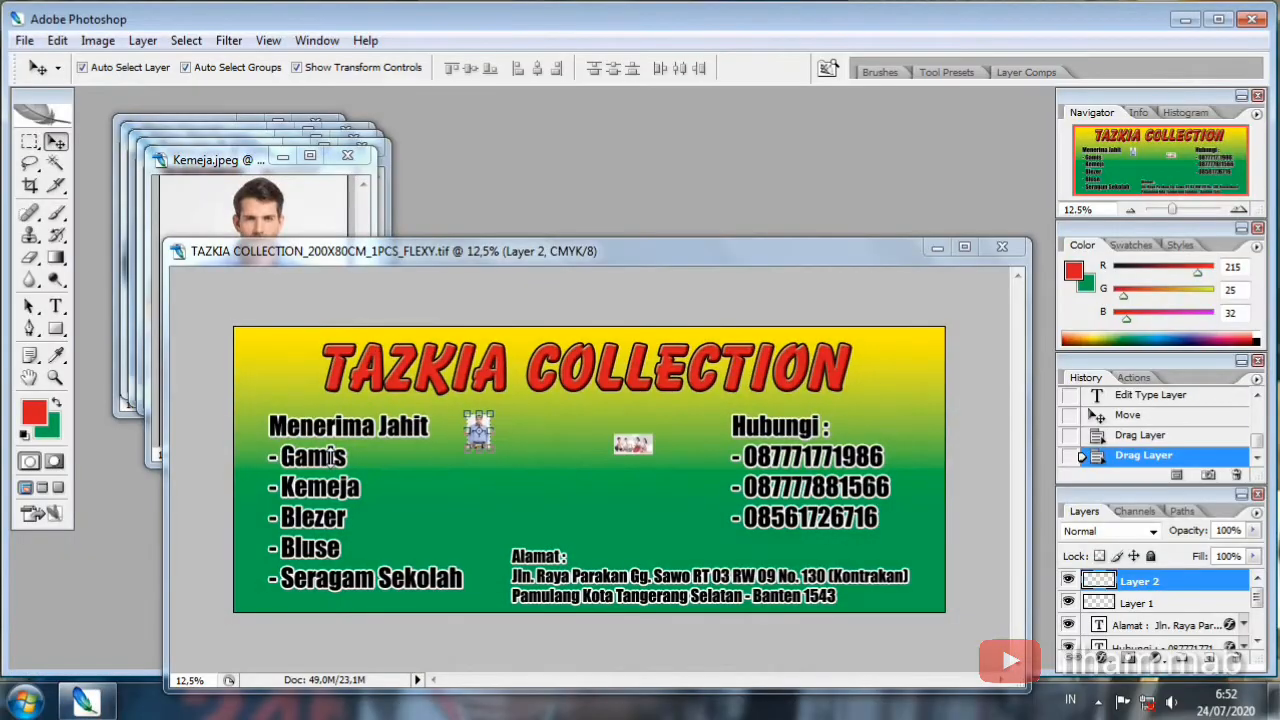
left_click(350, 157)
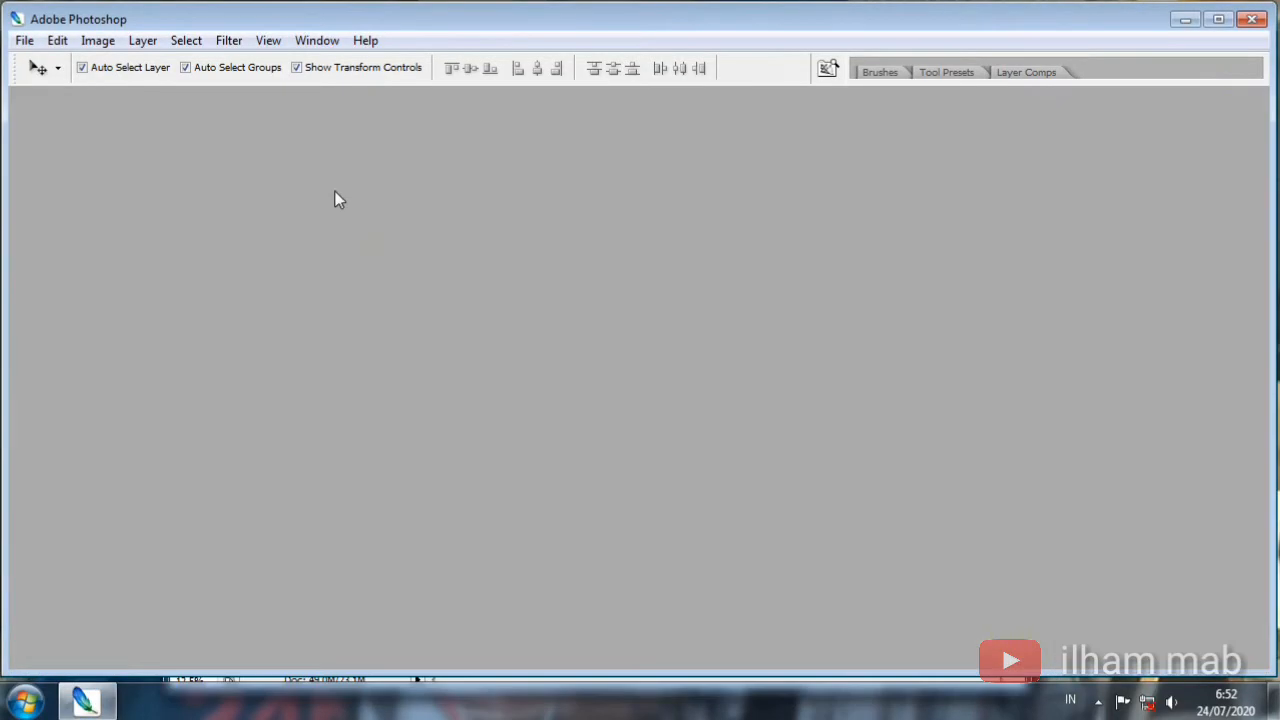
left_click(86, 706)
left_click(86, 706)
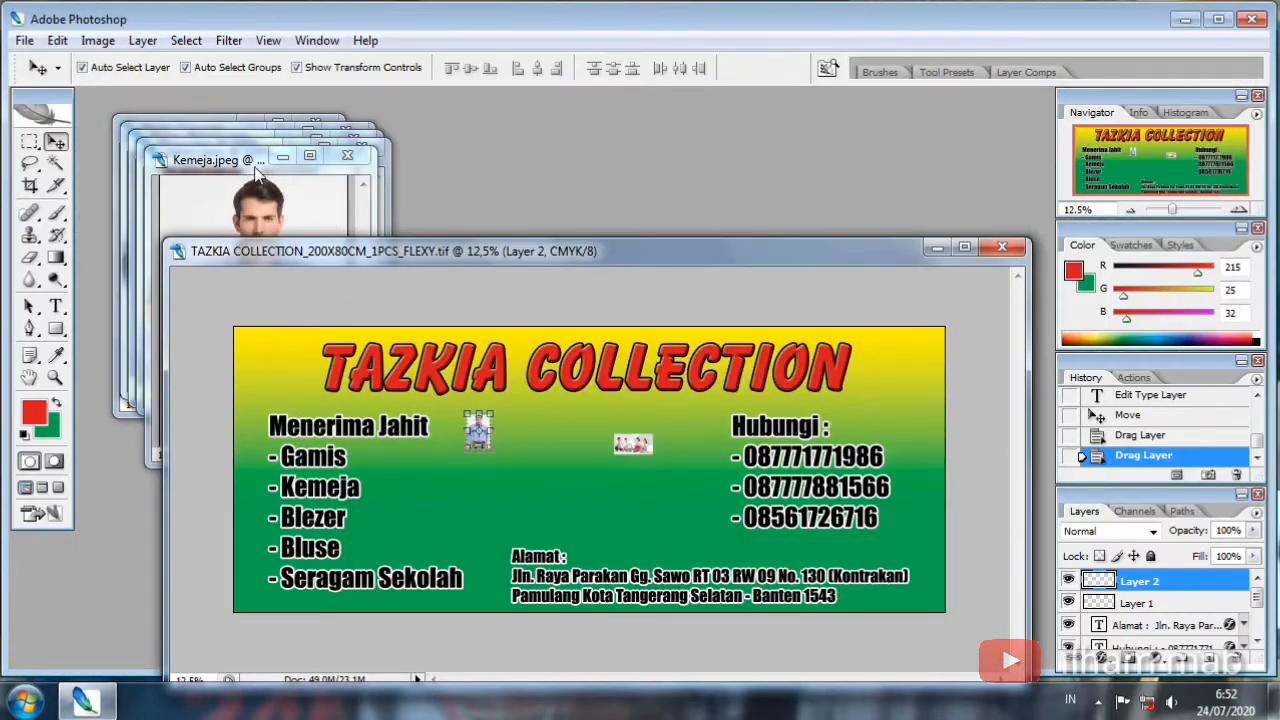
left_click_drag(258, 170, 816, 117)
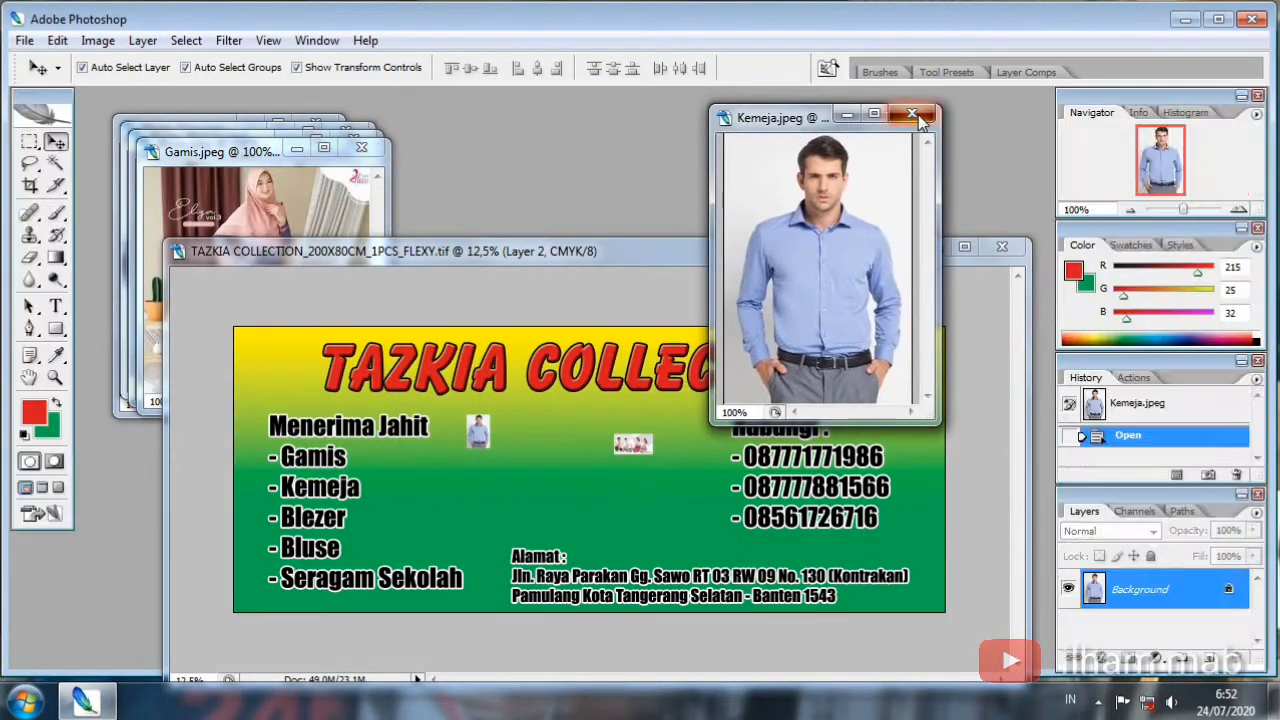
left_click(911, 114)
Copy the Gamis photo into the banner over the title's lower edge and close Gamis.jpeg
left_click_drag(263, 168, 928, 140)
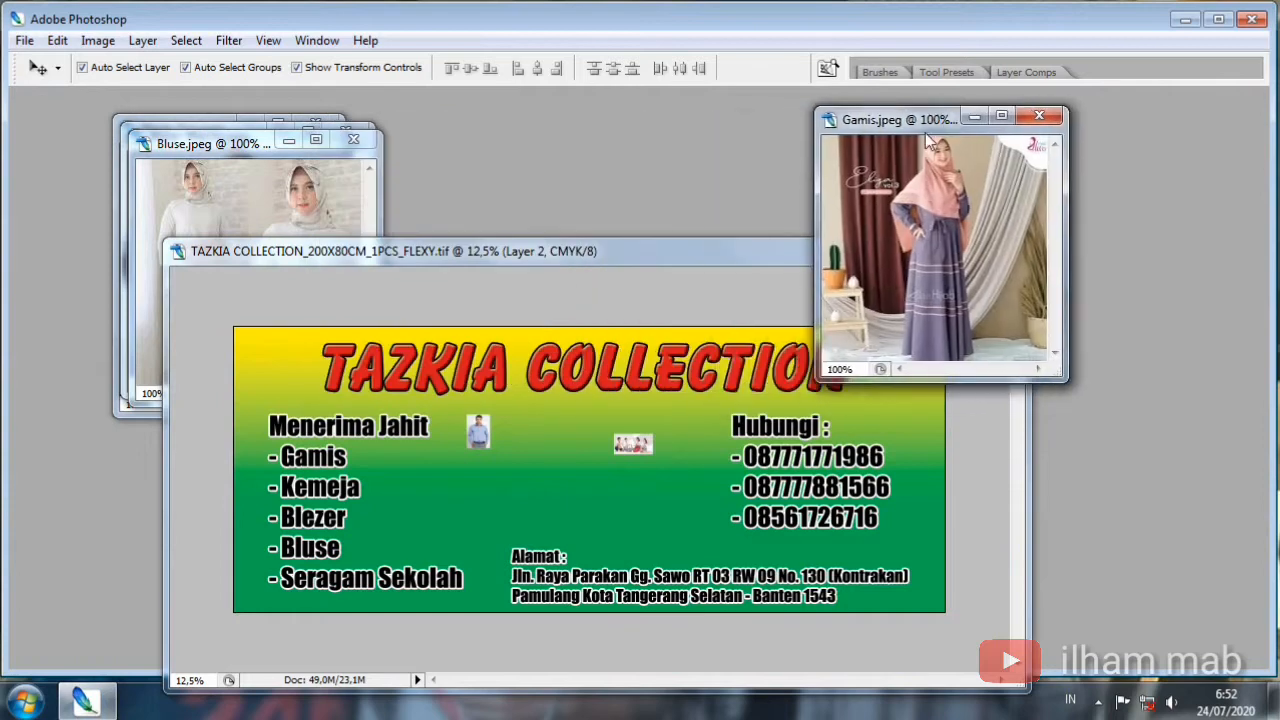
left_click_drag(914, 292, 660, 393)
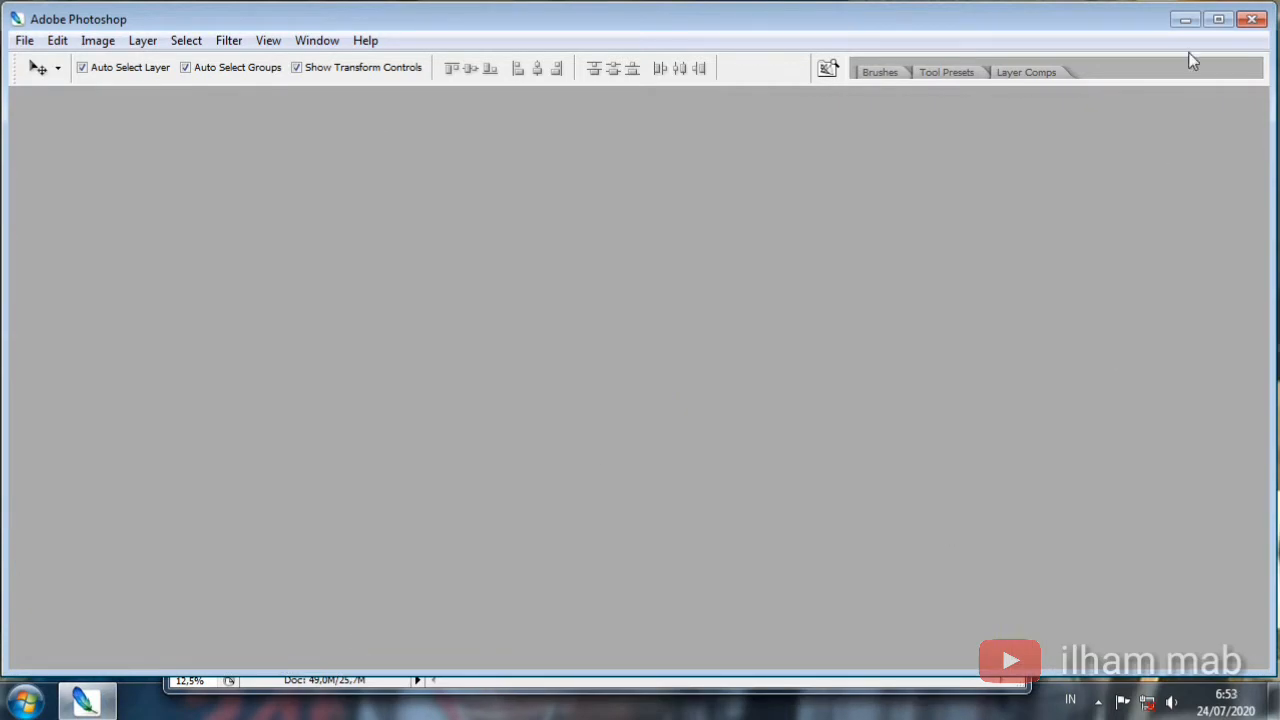
left_click(1218, 19)
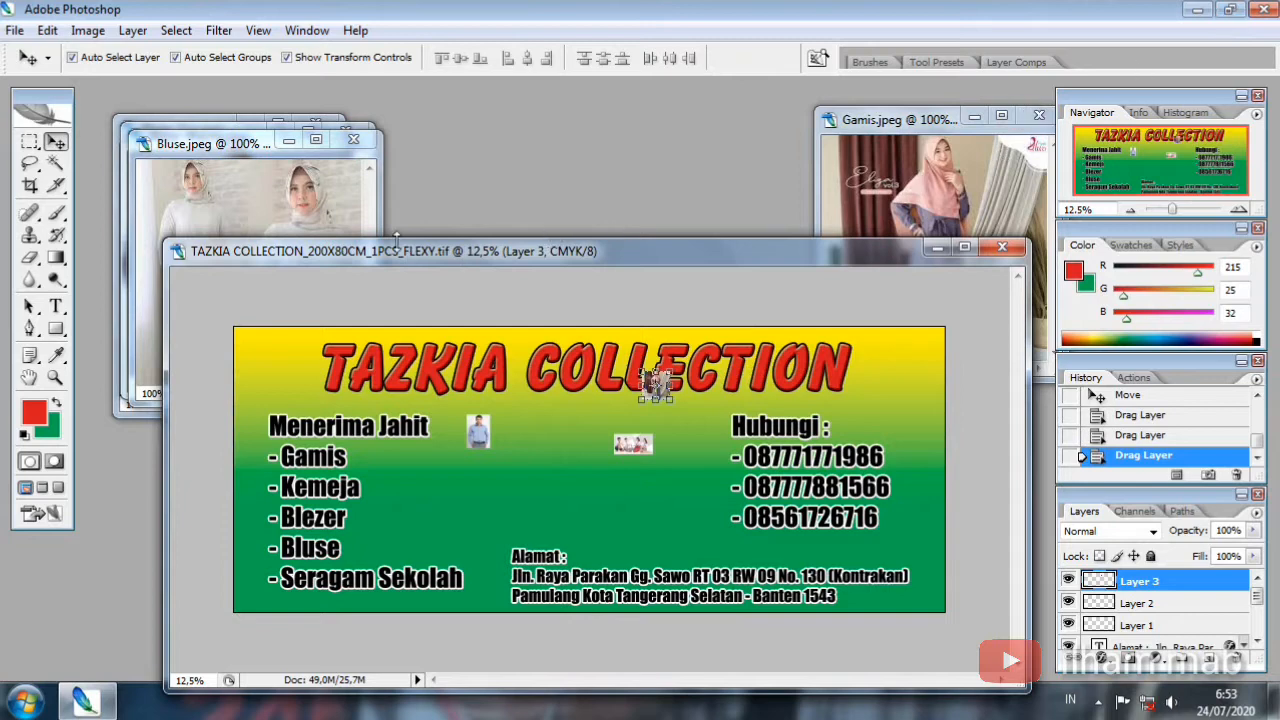
left_click(1039, 115)
Copy the Bluse photo into the banner just below the title and close Bluse.jpeg
left_click(245, 203)
left_click_drag(245, 203, 538, 407)
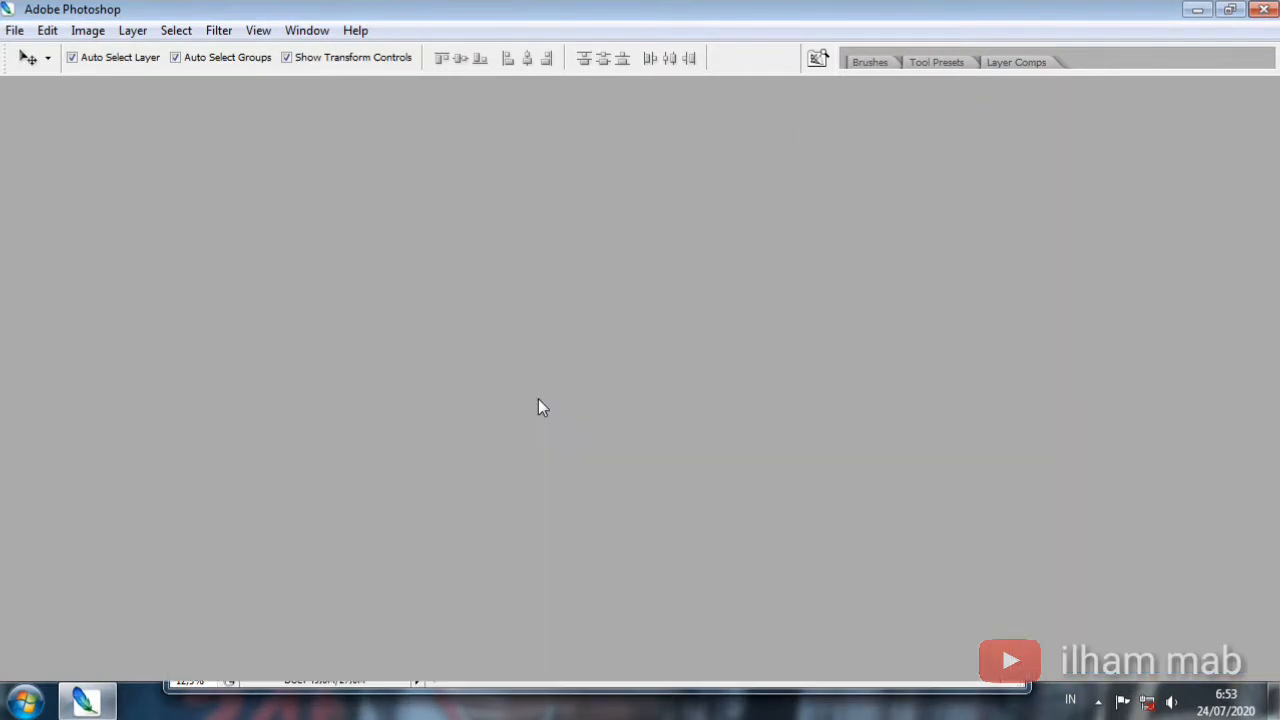
left_click(1229, 9)
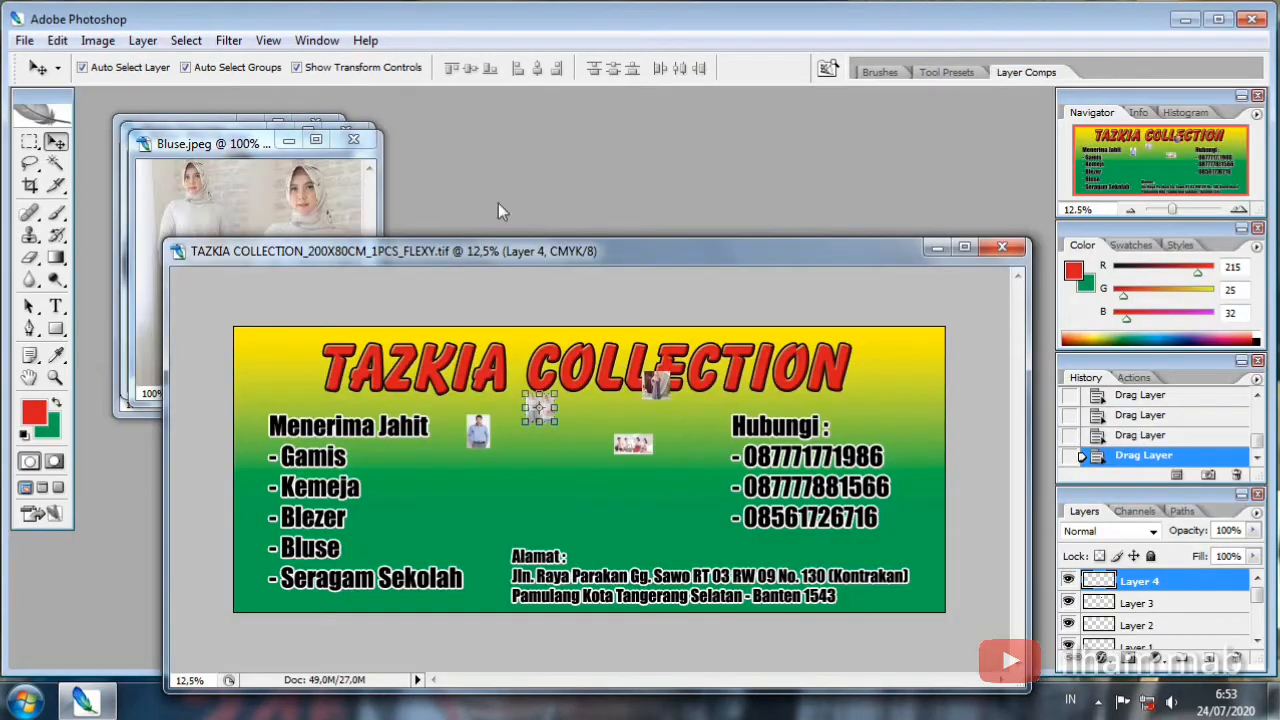
left_click(228, 202)
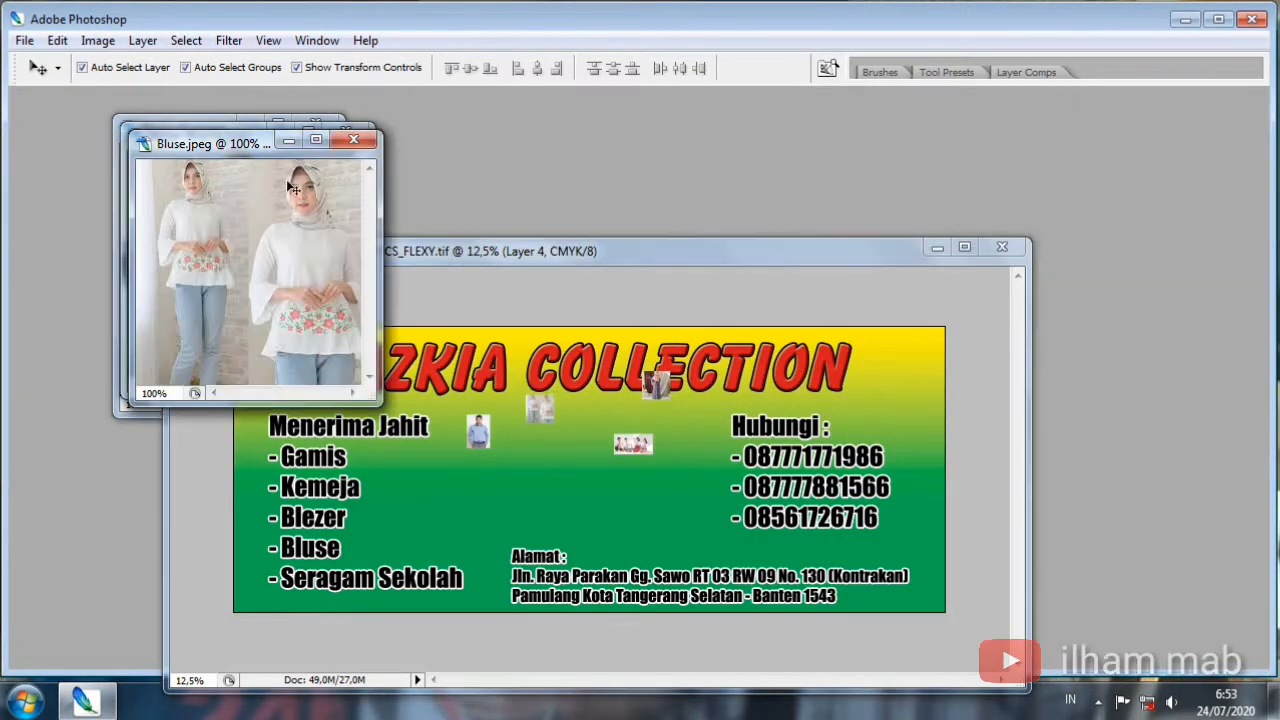
left_click(353, 139)
Copy the Blezer Wanita photo into the banner below the blouse photo and close Blezer Wanita.jpeg
left_click_drag(248, 194, 540, 442)
left_click(1218, 19)
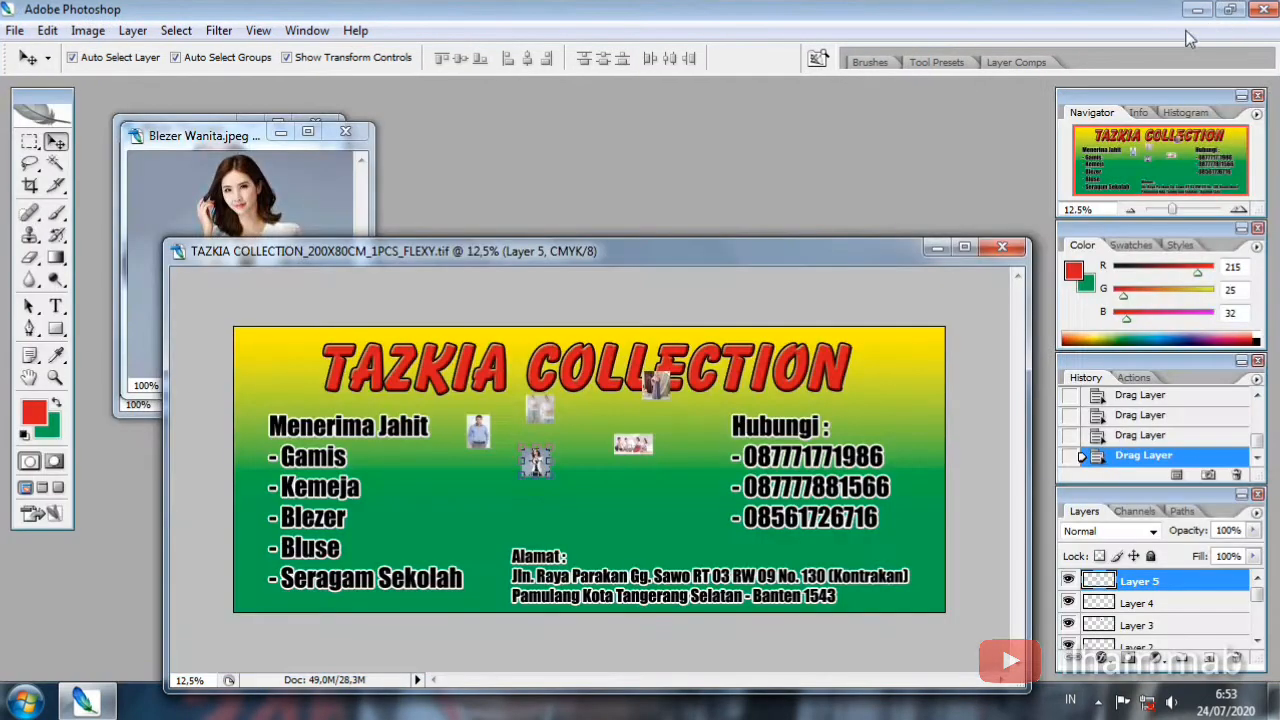
left_click(345, 131)
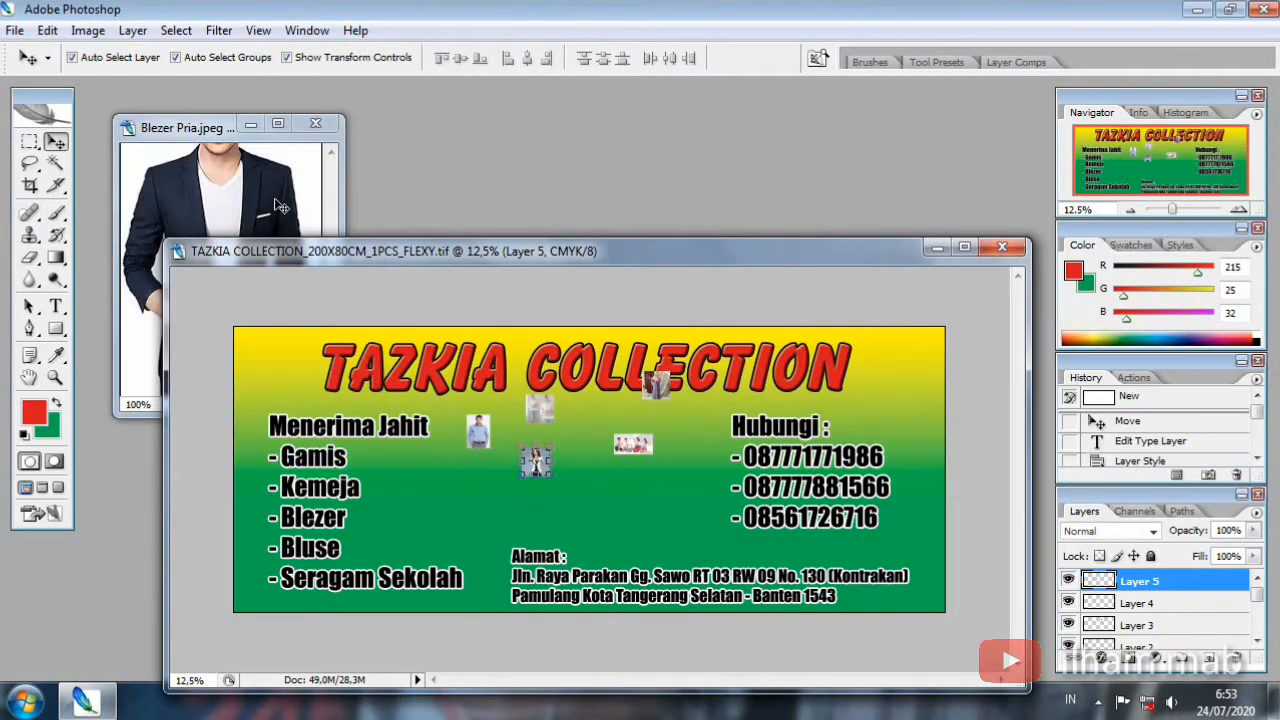
Copy the Blezer Pria photo into the banner beside the women's blazer photo and close Blezer Pria.jpeg
left_click(245, 249)
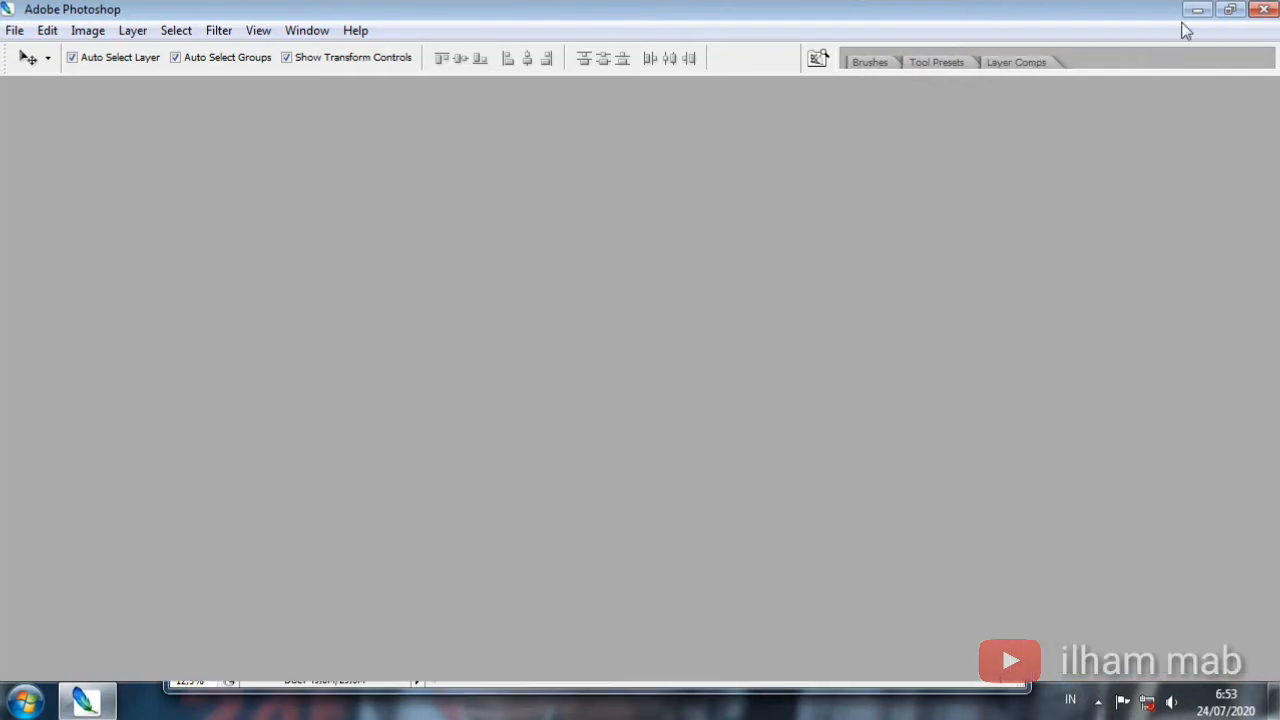
left_click(1230, 9)
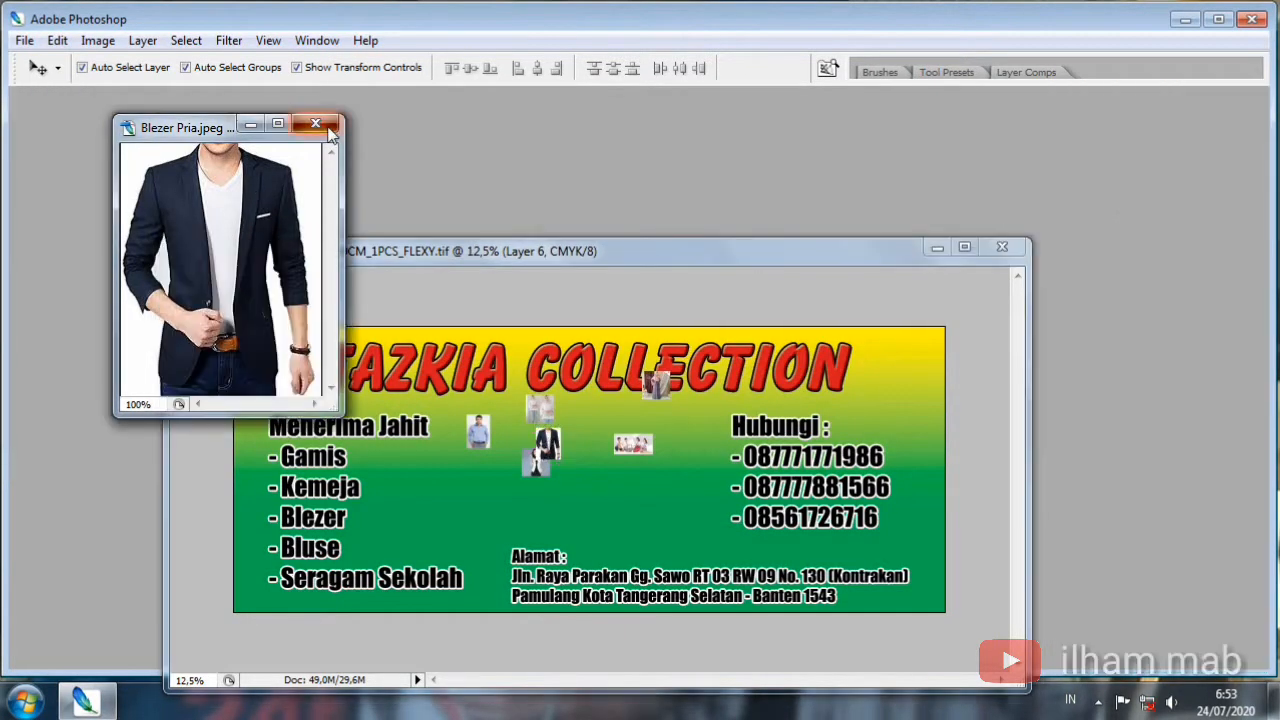
left_click(327, 129)
In full-screen mode, place the gamis and kemeja photos side by side right of the Kemeja text line, moving the men's blazer photo aside
key("f")
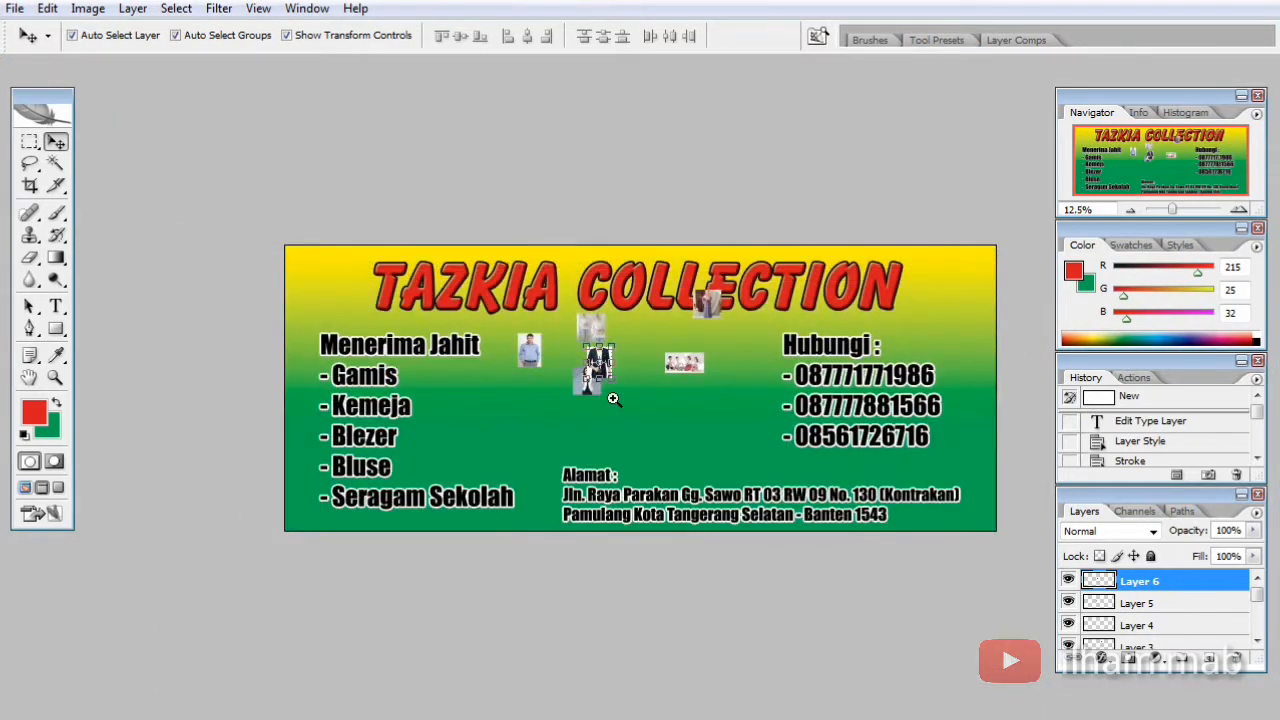
key("ctrl+plus")
left_click(588, 428)
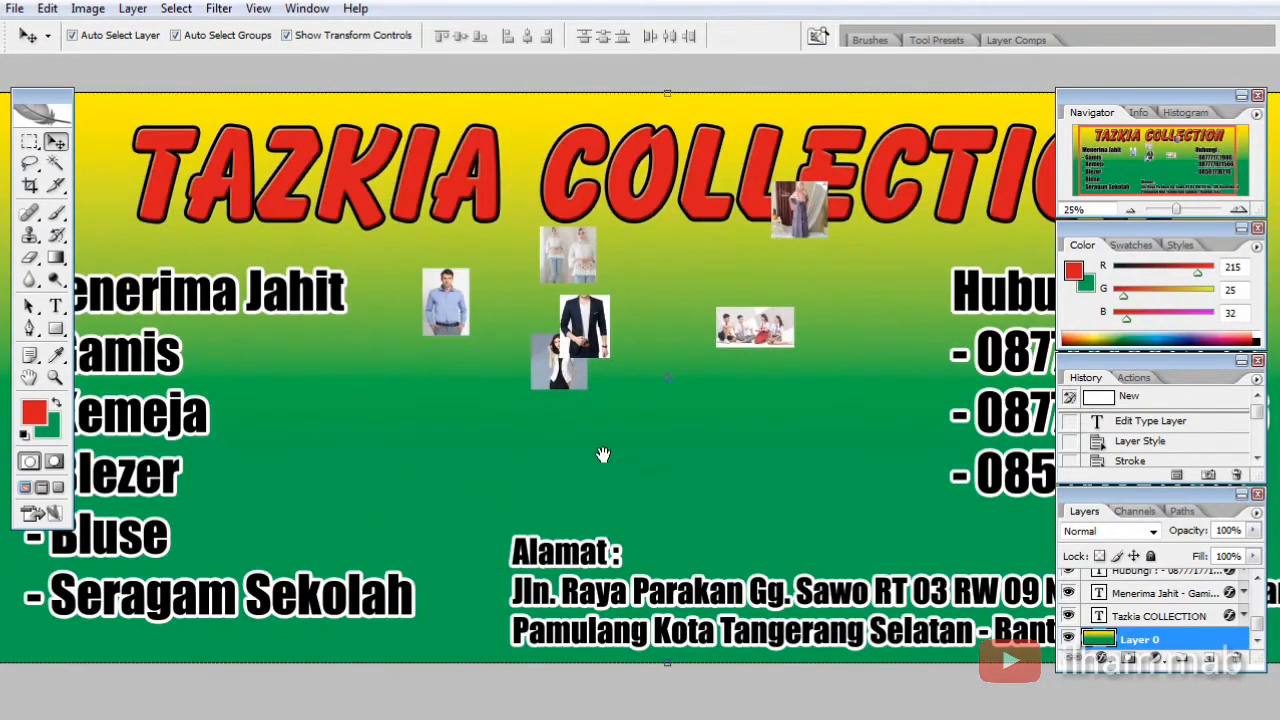
left_click_drag(603, 454, 672, 498)
left_click_drag(860, 262, 420, 467)
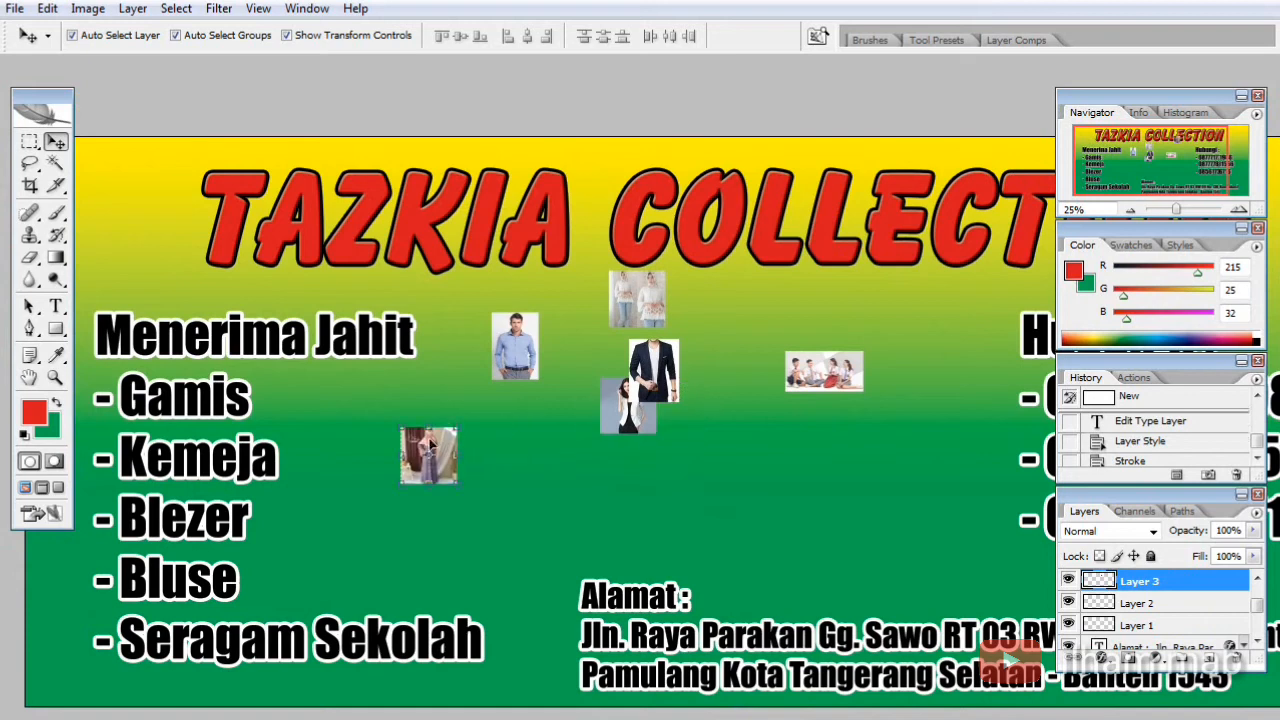
left_click_drag(661, 369, 782, 462)
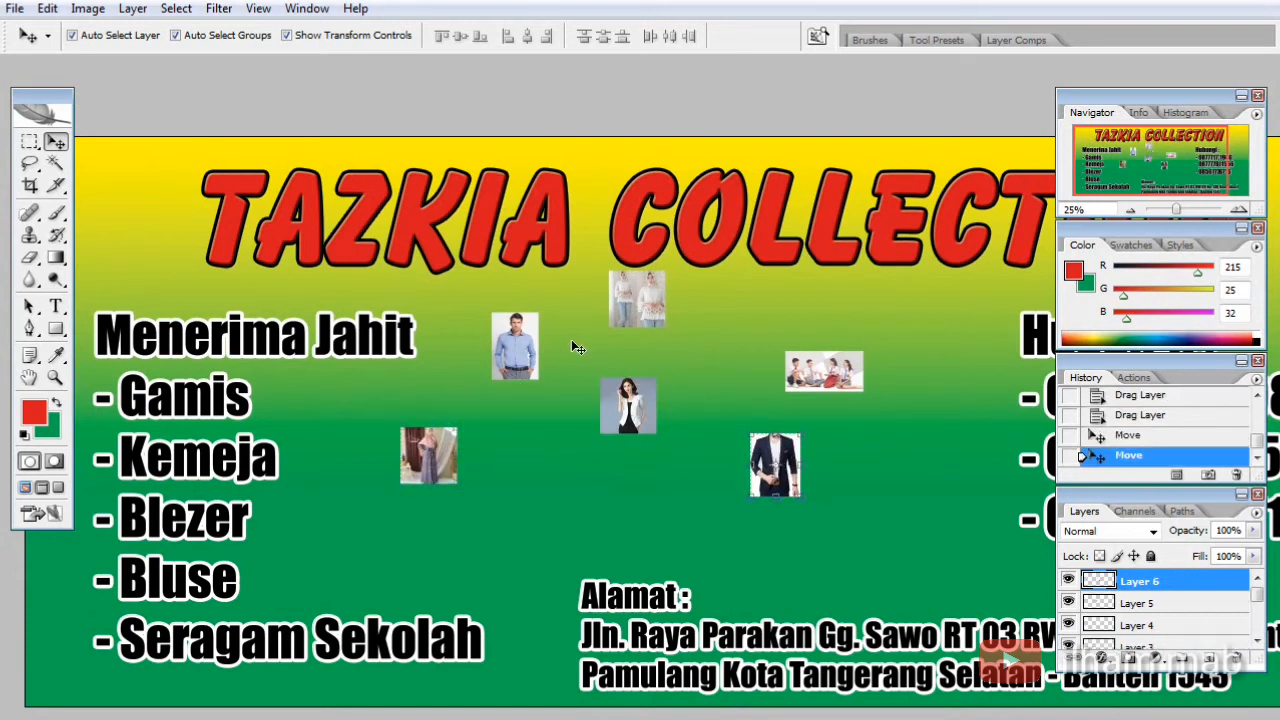
left_click_drag(516, 355, 498, 467)
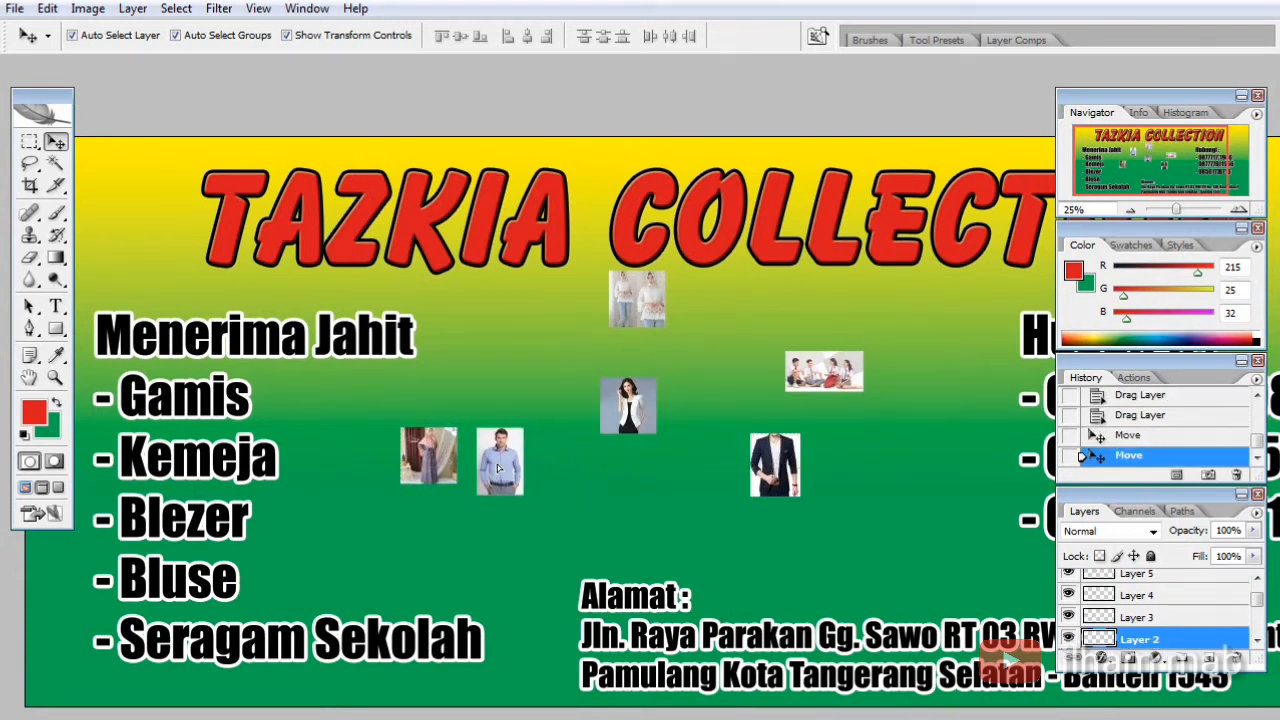
Line up the men's blazer, women's blazer, blouse and school uniform photos in a row to the right of the kemeja photo
left_click(638, 406)
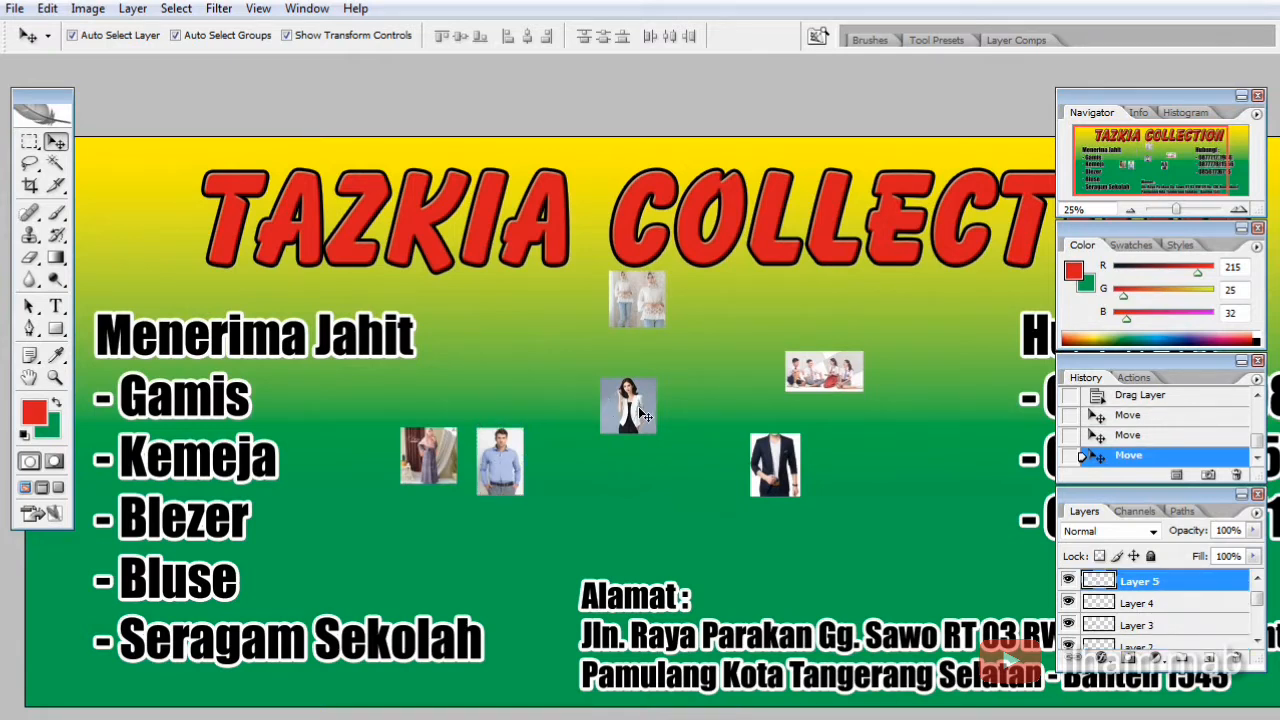
left_click_drag(638, 406, 873, 460)
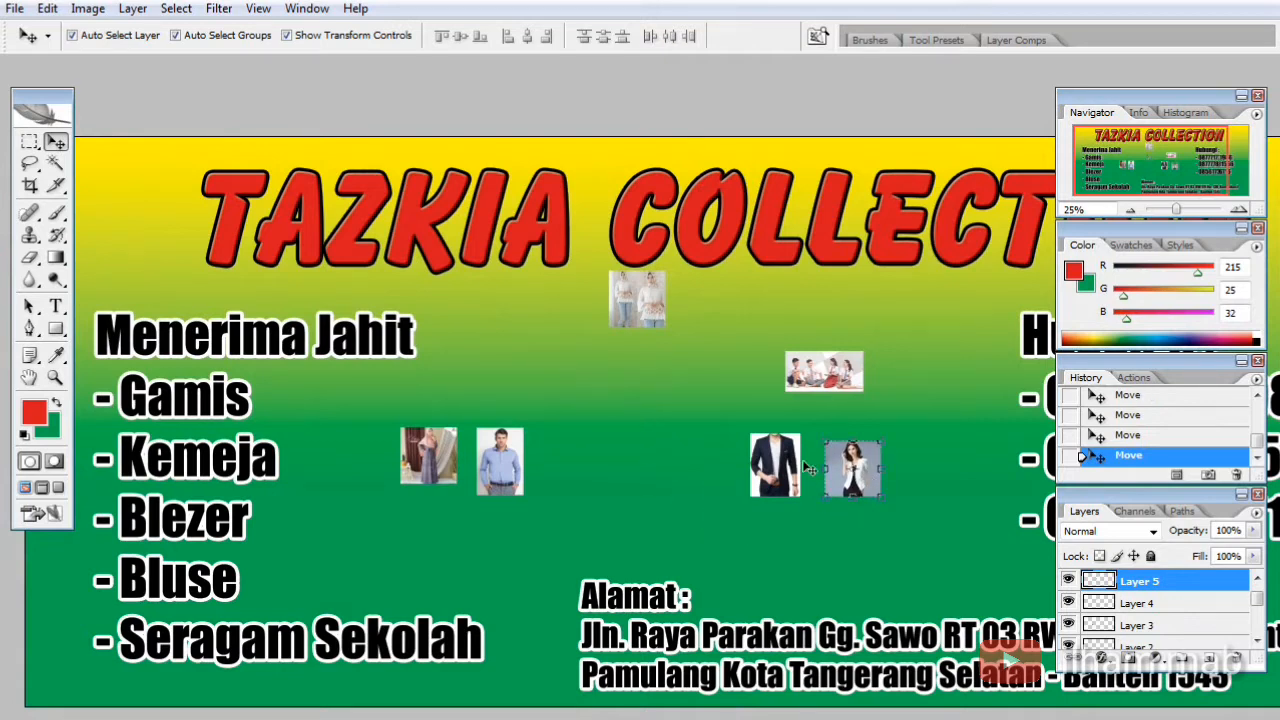
left_click_drag(773, 468, 555, 464)
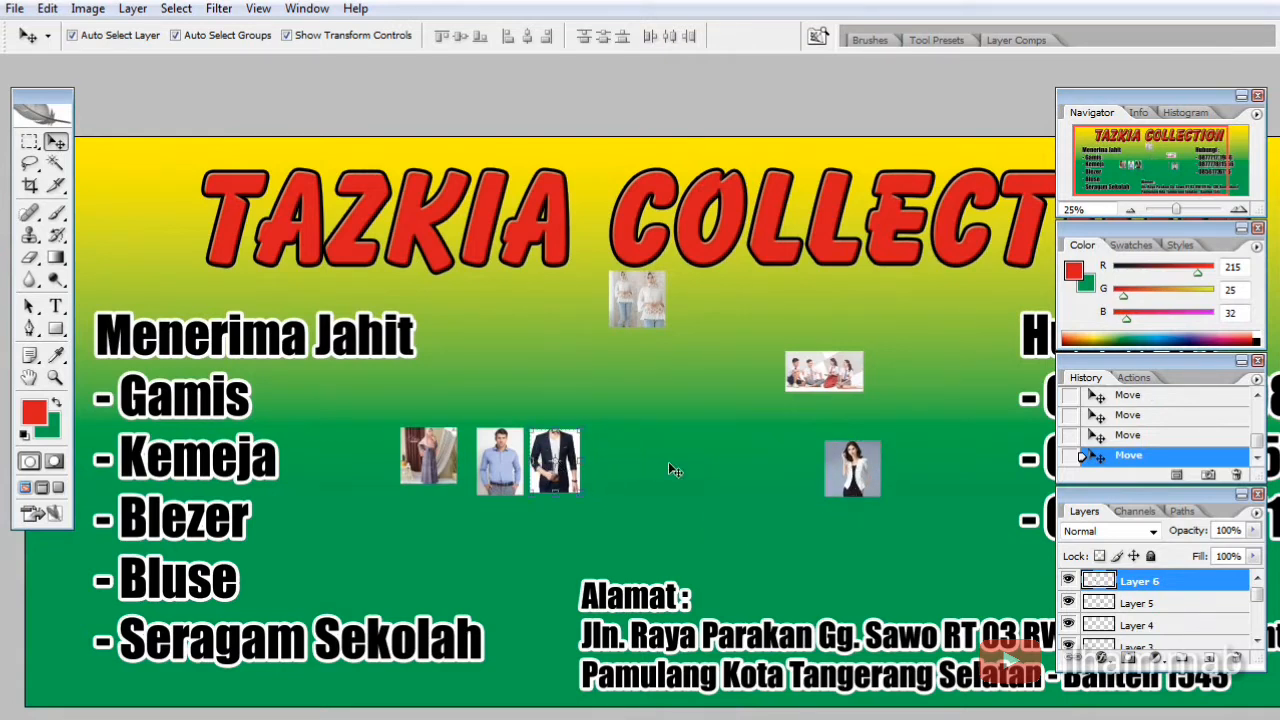
left_click_drag(852, 468, 604, 460)
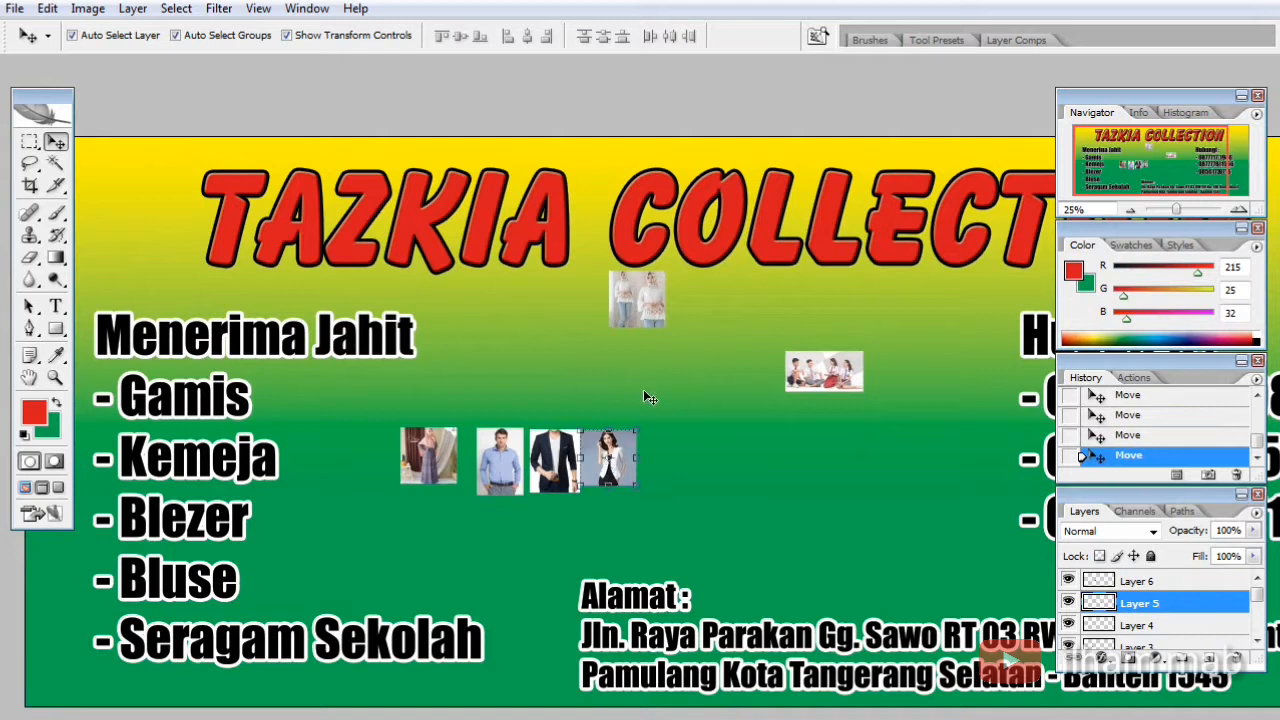
left_click_drag(648, 300, 676, 458)
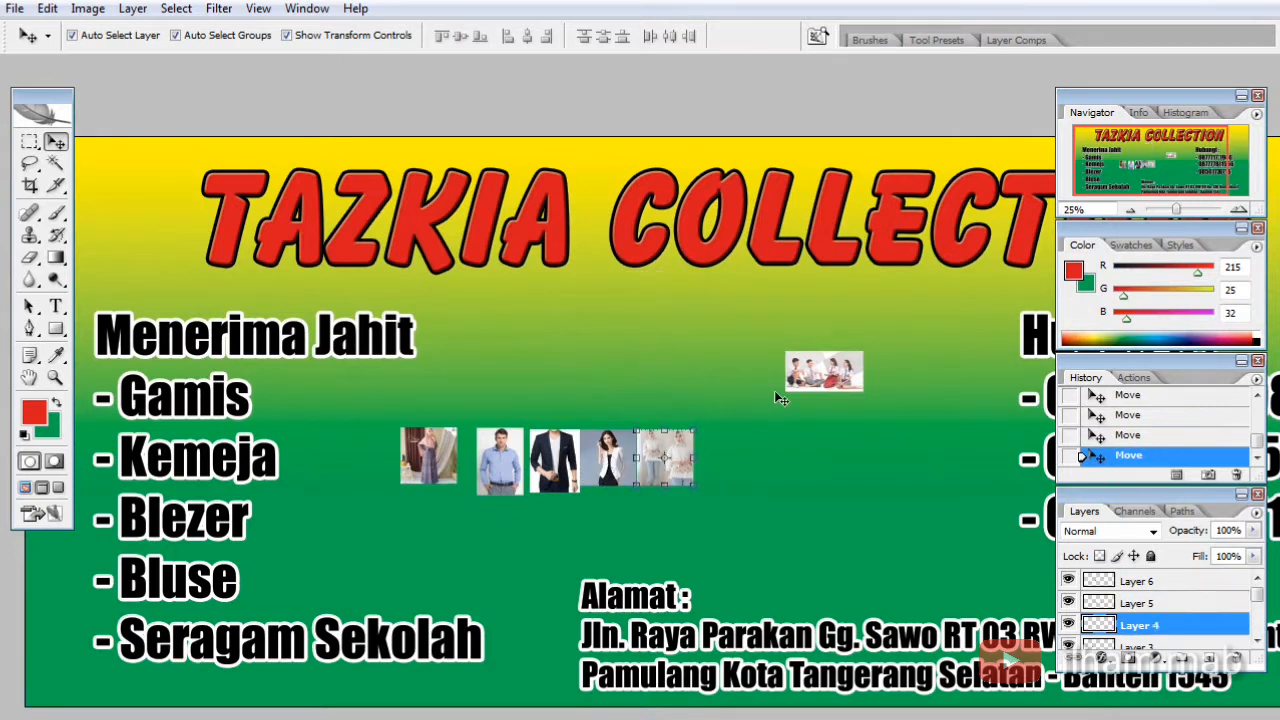
left_click_drag(815, 378, 728, 455)
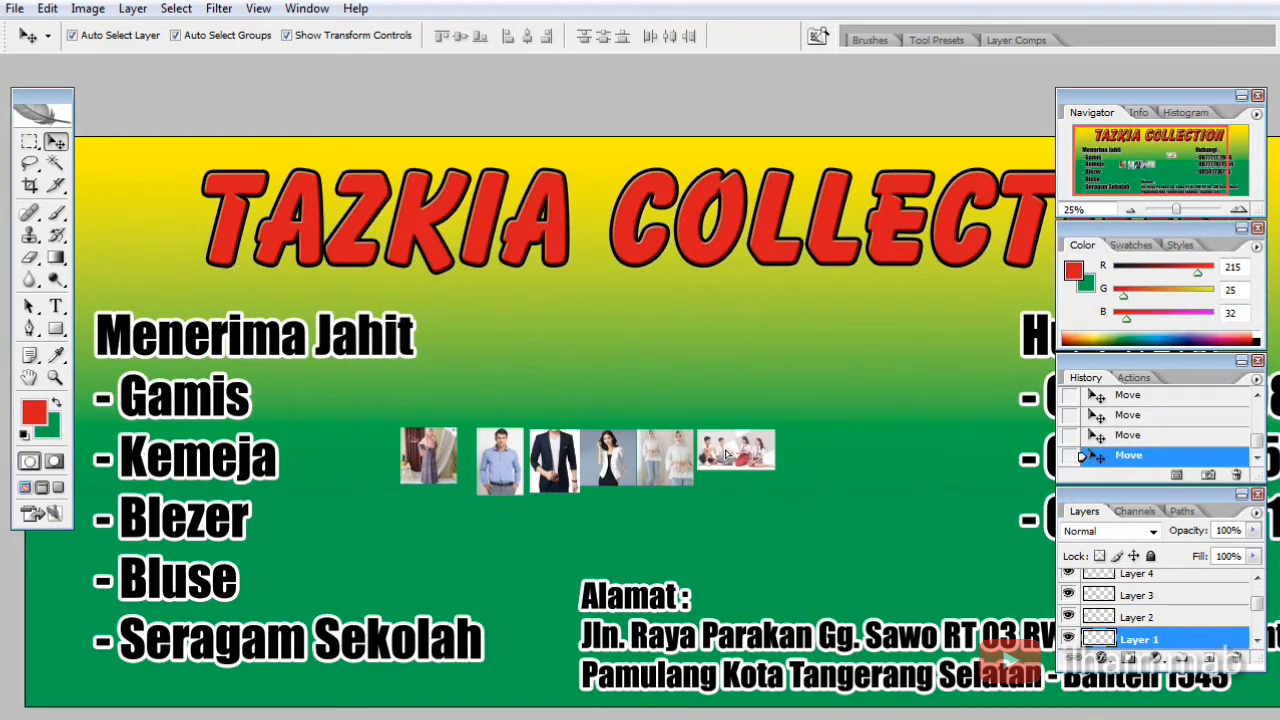
left_click(384, 426)
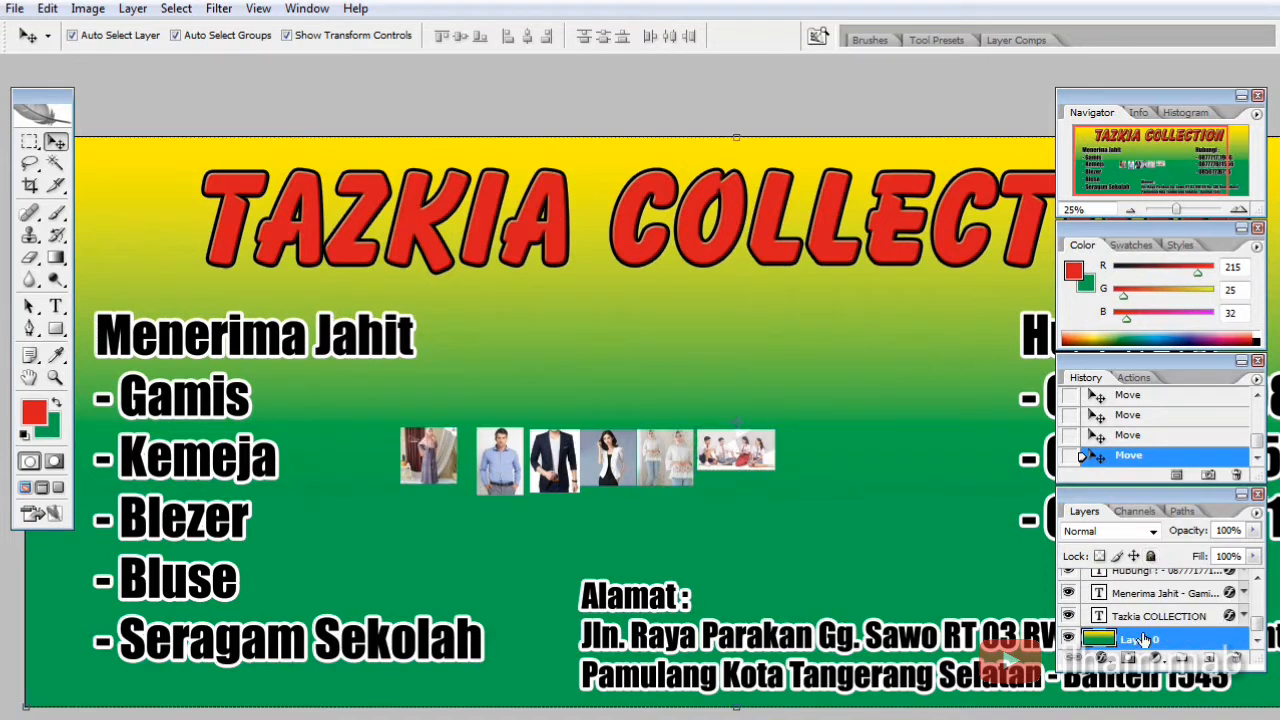
Lock the gradient background layer, Layer 0, and keep the Menerima Jahit text block in its original place
double_click(1143, 638)
left_click(1190, 641)
left_click_drag(405, 340, 458, 367)
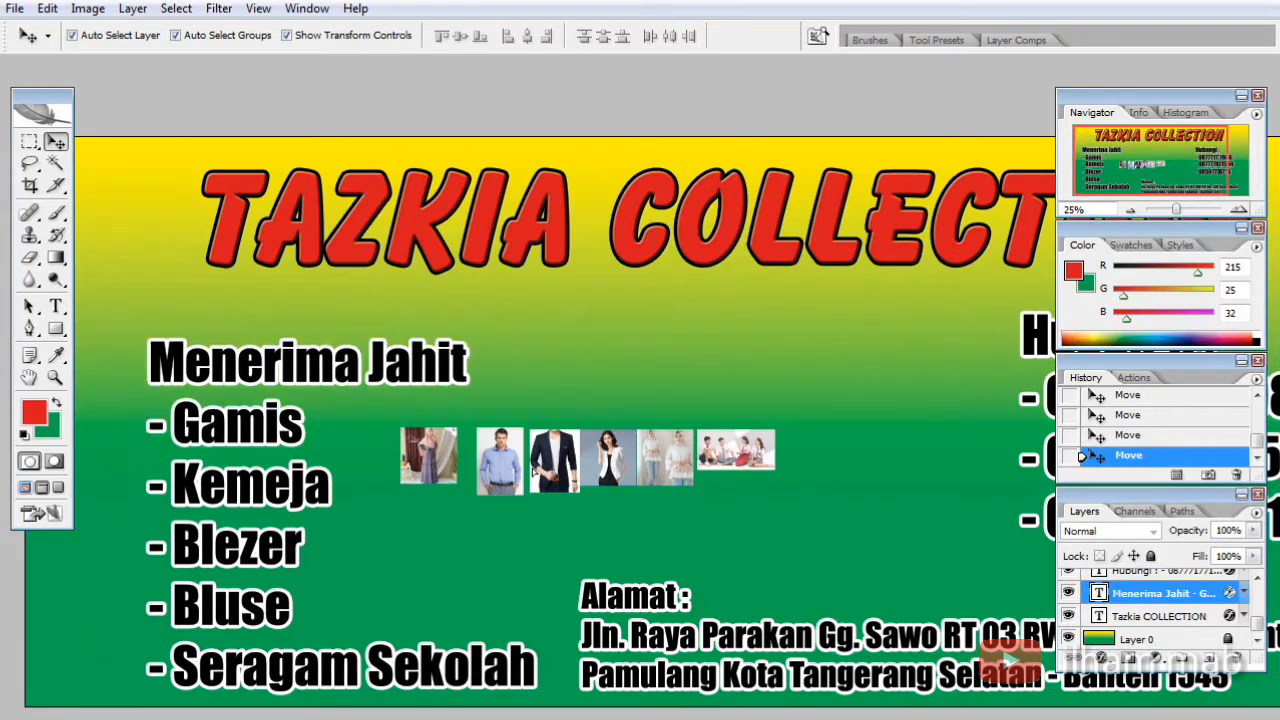
left_click_drag(230, 420, 178, 395)
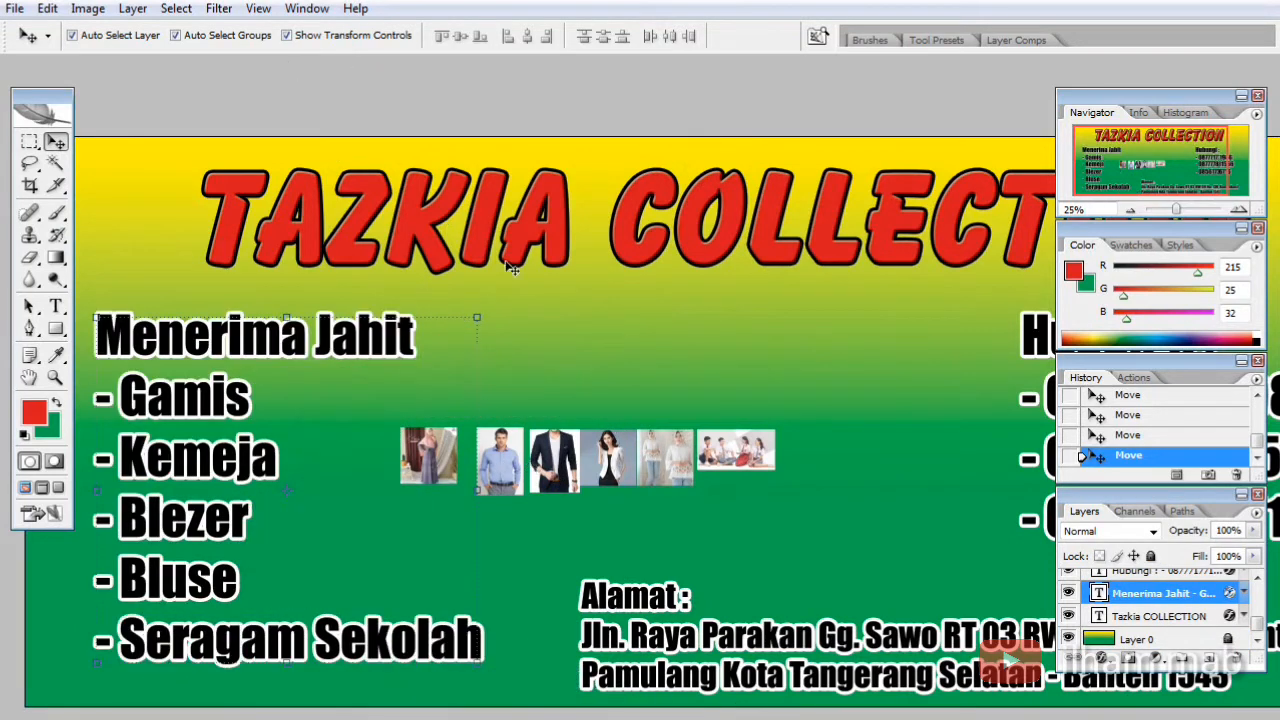
Shift the whole row of six photos up and to the right, hiding the Menerima Jahit text layer only while doing so
left_click(745, 445)
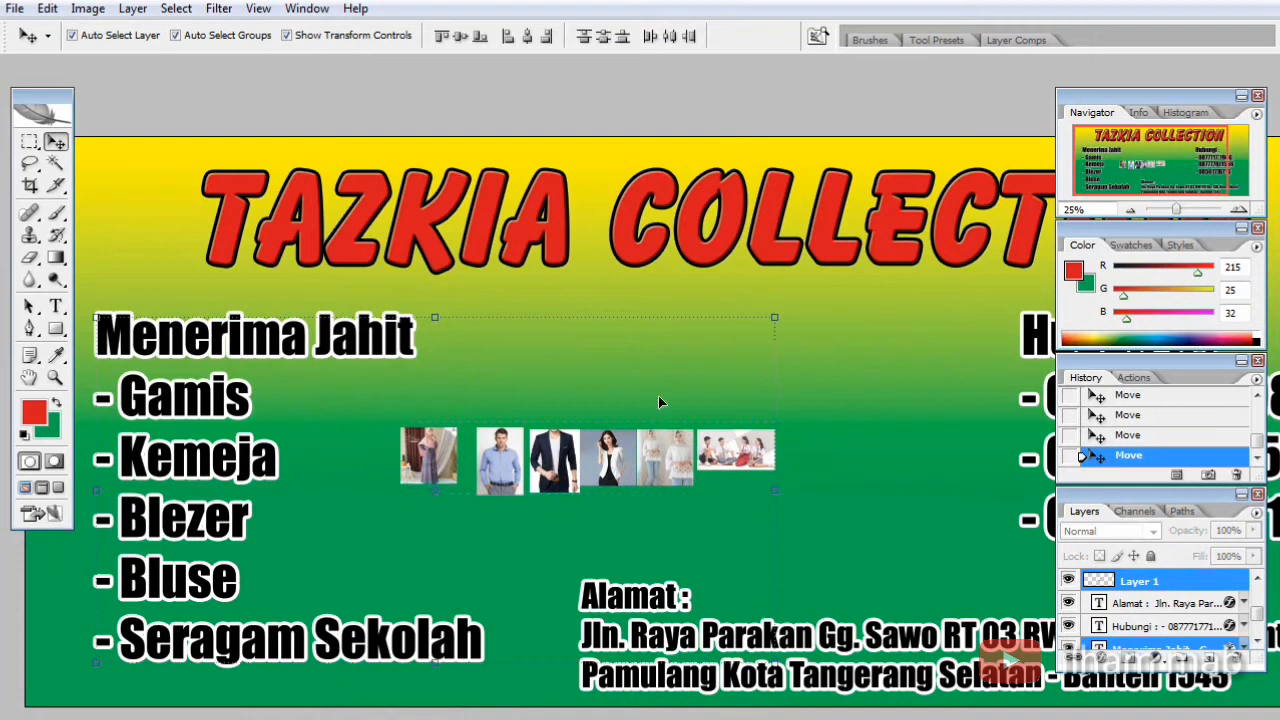
left_click(441, 330)
left_click(1068, 637)
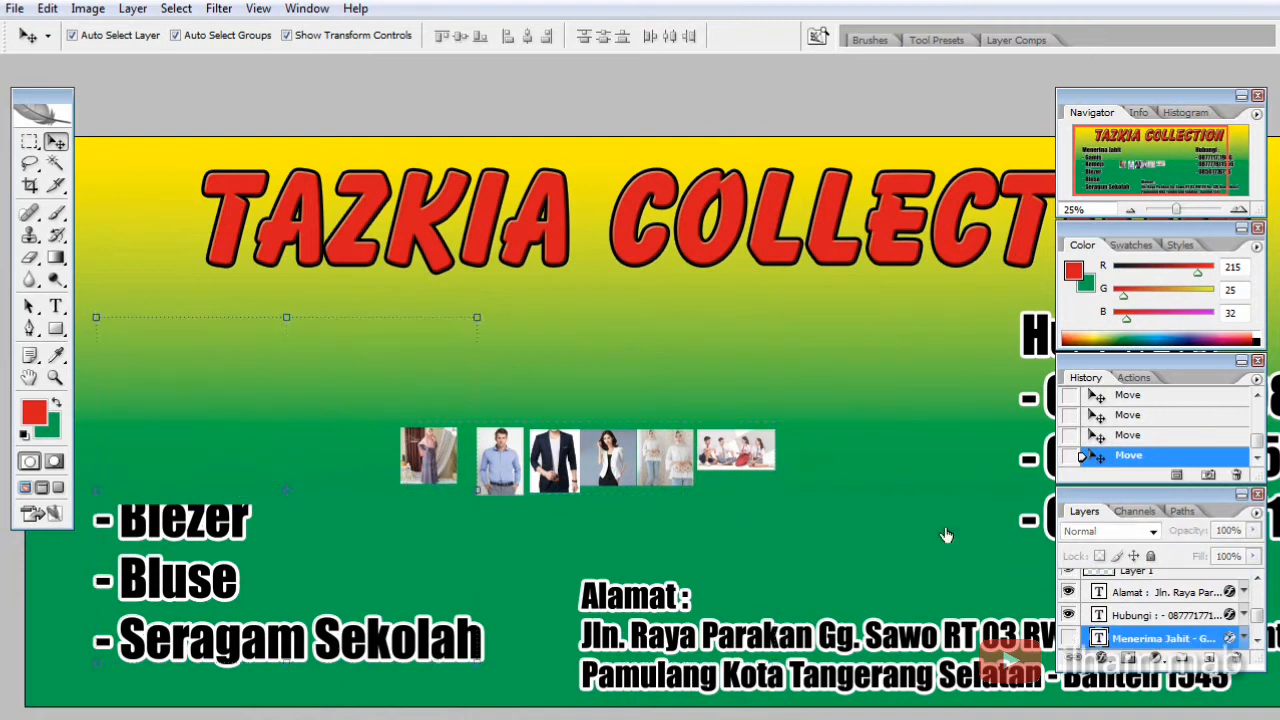
left_click(772, 447)
left_click_drag(414, 460, 528, 390)
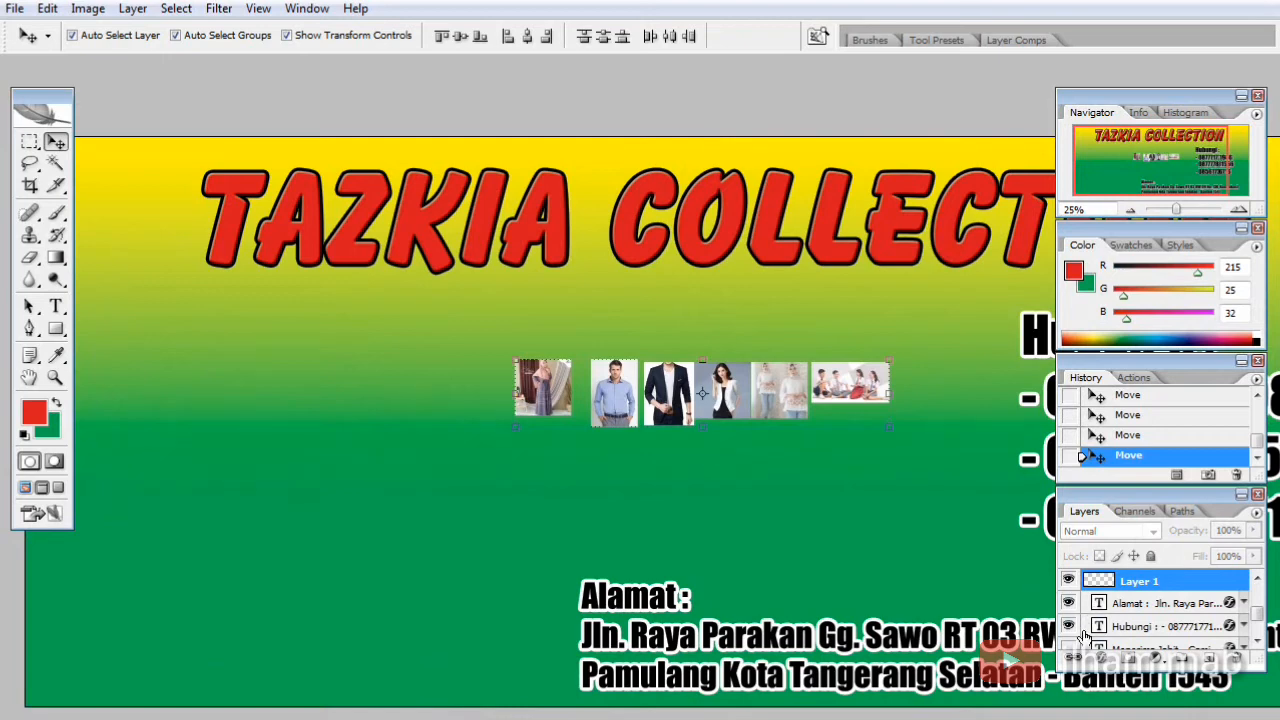
left_click(1068, 648)
left_click(745, 425)
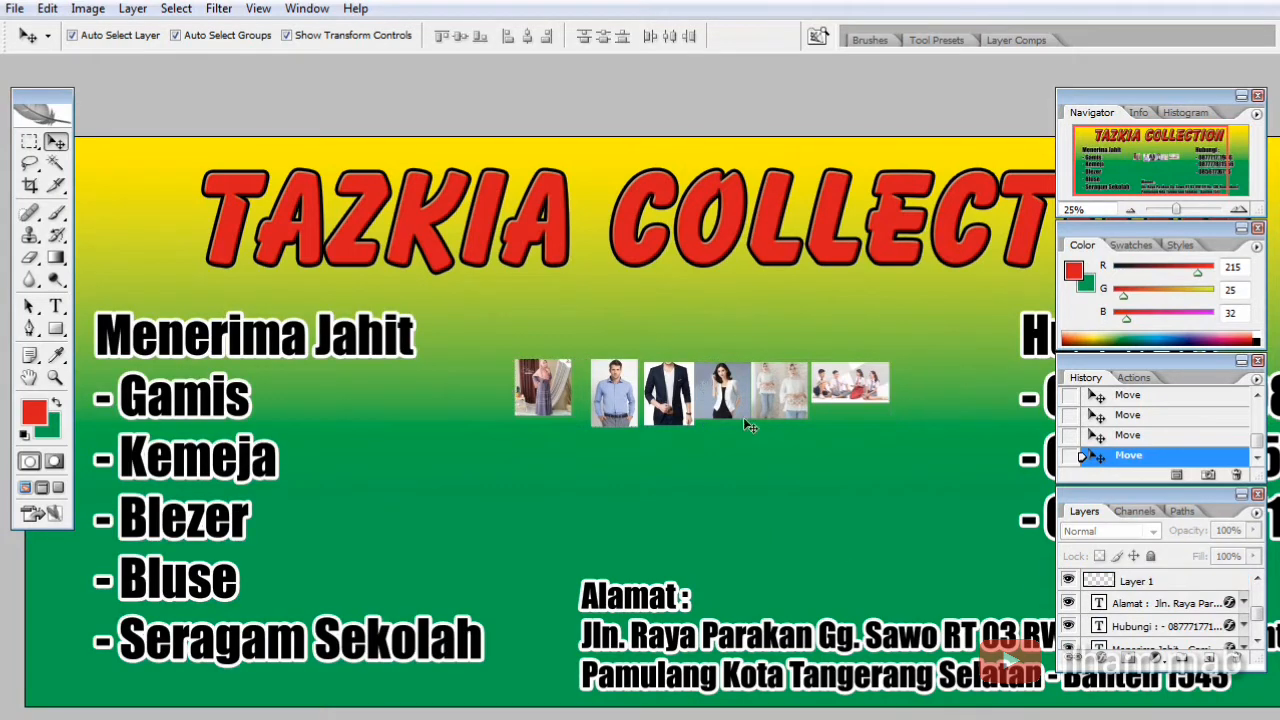
Place the kemeja photo flush against the gamis photo and scale the gamis photo proportionally to 120.3% to match its height
left_click(664, 385, "ctrl")
left_click(664, 385, "ctrl")
left_click(664, 385, "ctrl")
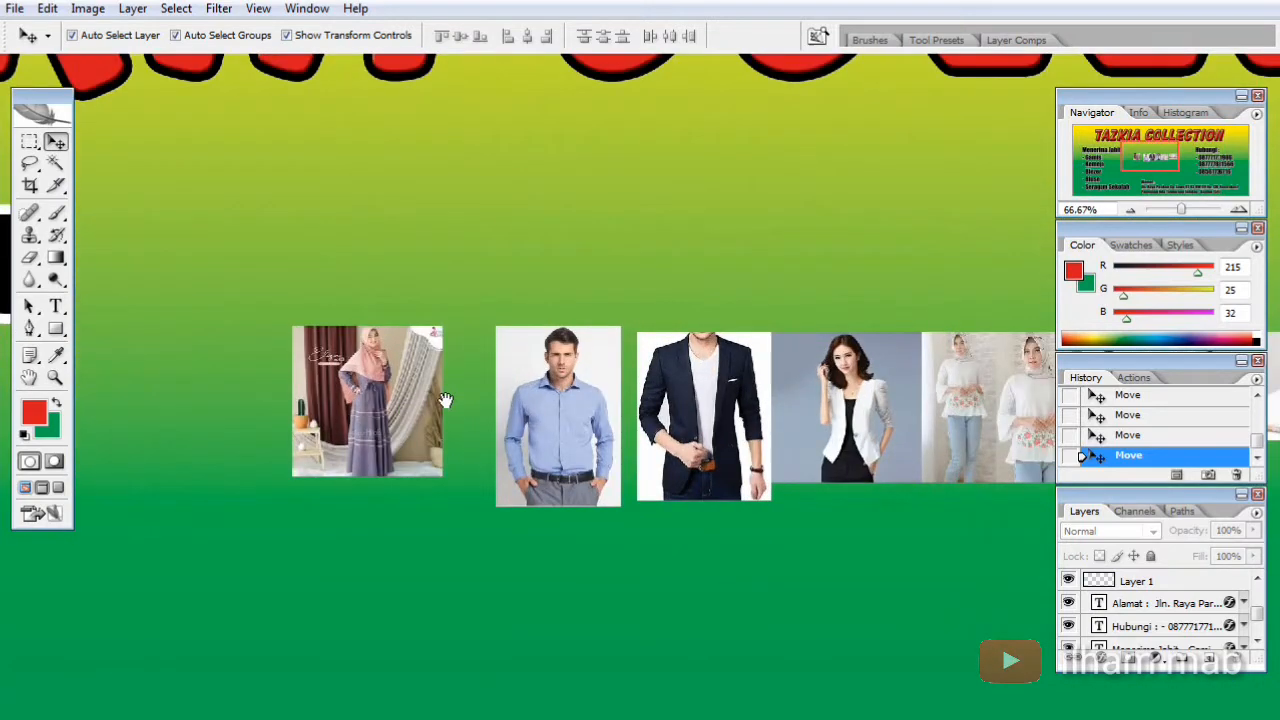
left_click_drag(383, 426, 410, 368)
left_click(416, 318, "ctrl")
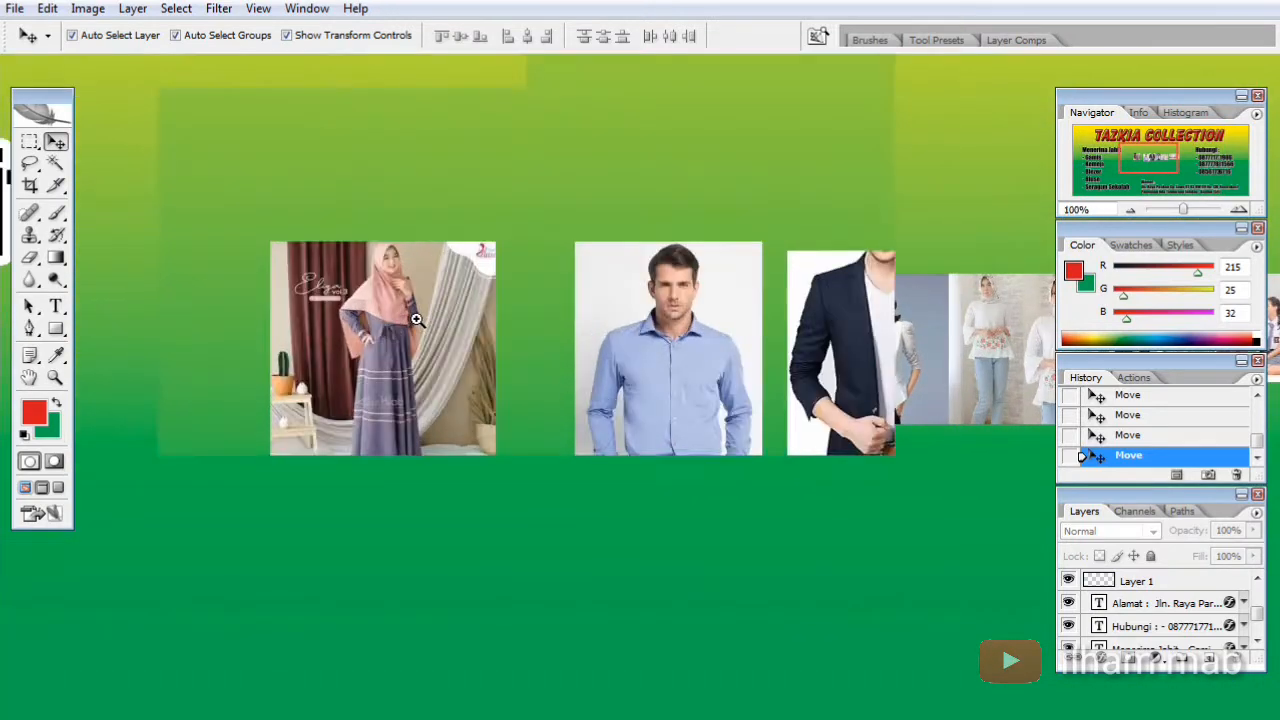
left_click(416, 331, "ctrl")
left_click_drag(777, 237, 630, 236)
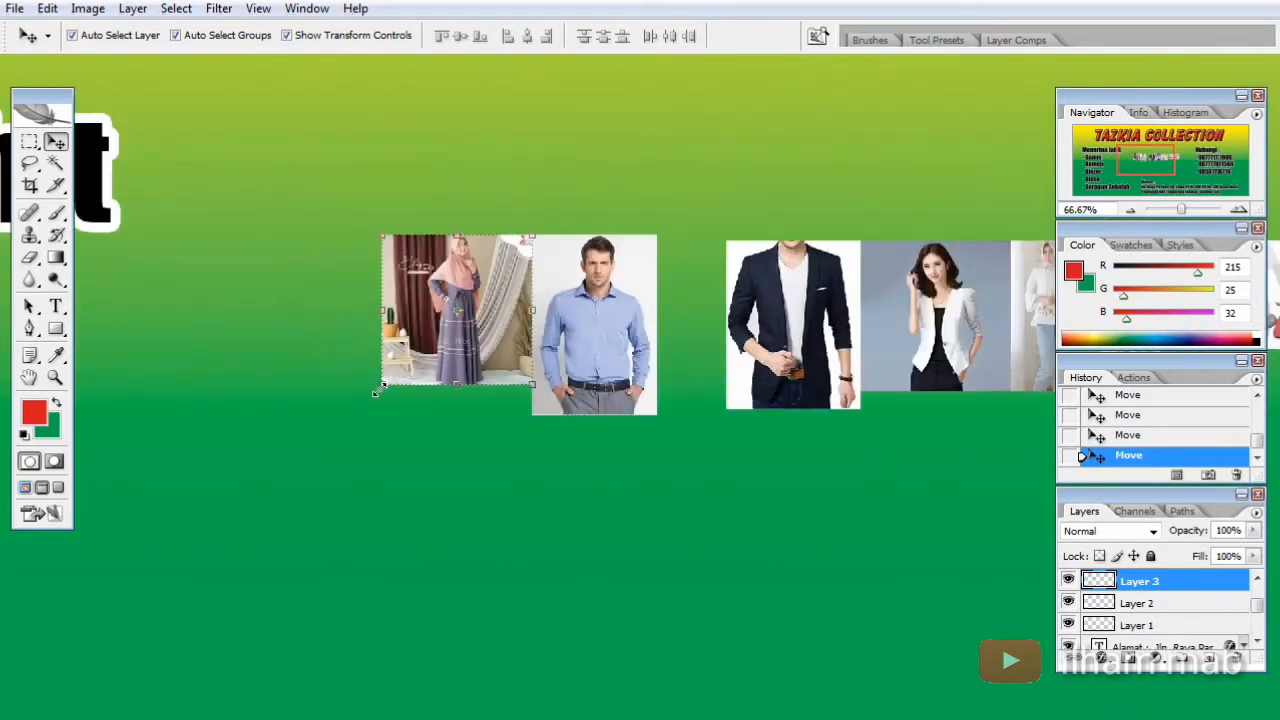
left_click_drag(375, 393, 370, 442)
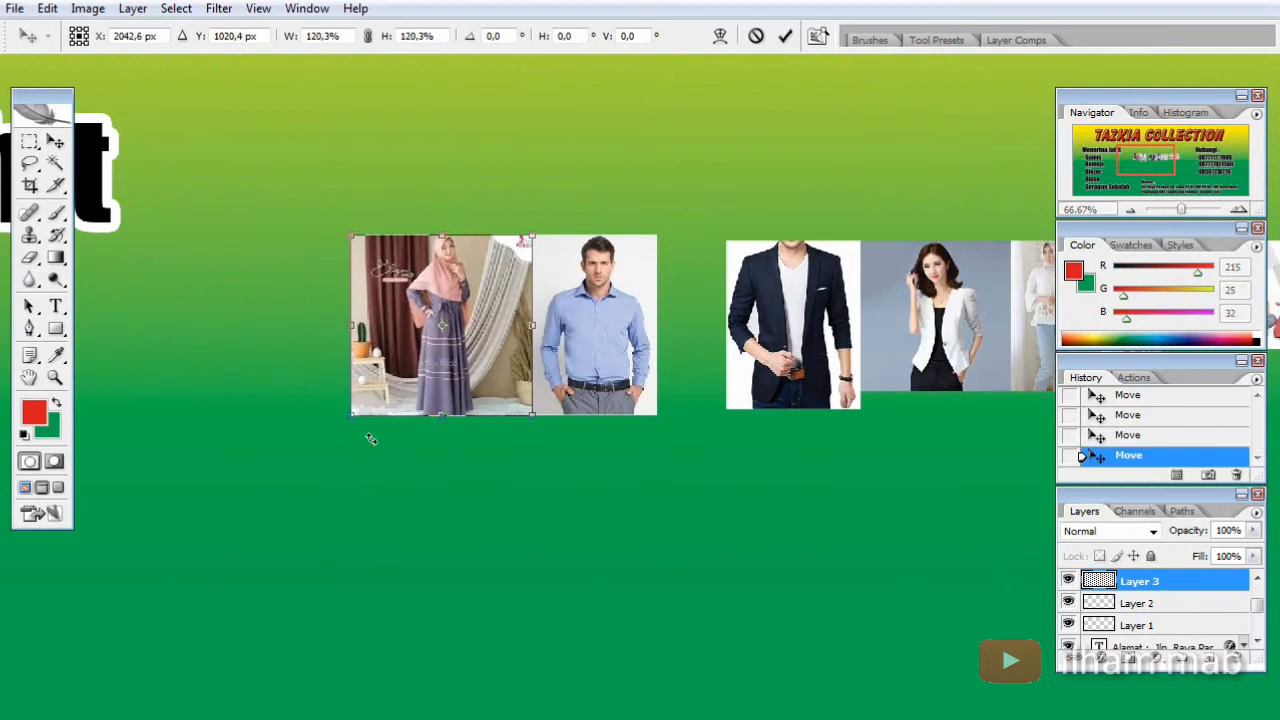
key("Return")
left_click(708, 485)
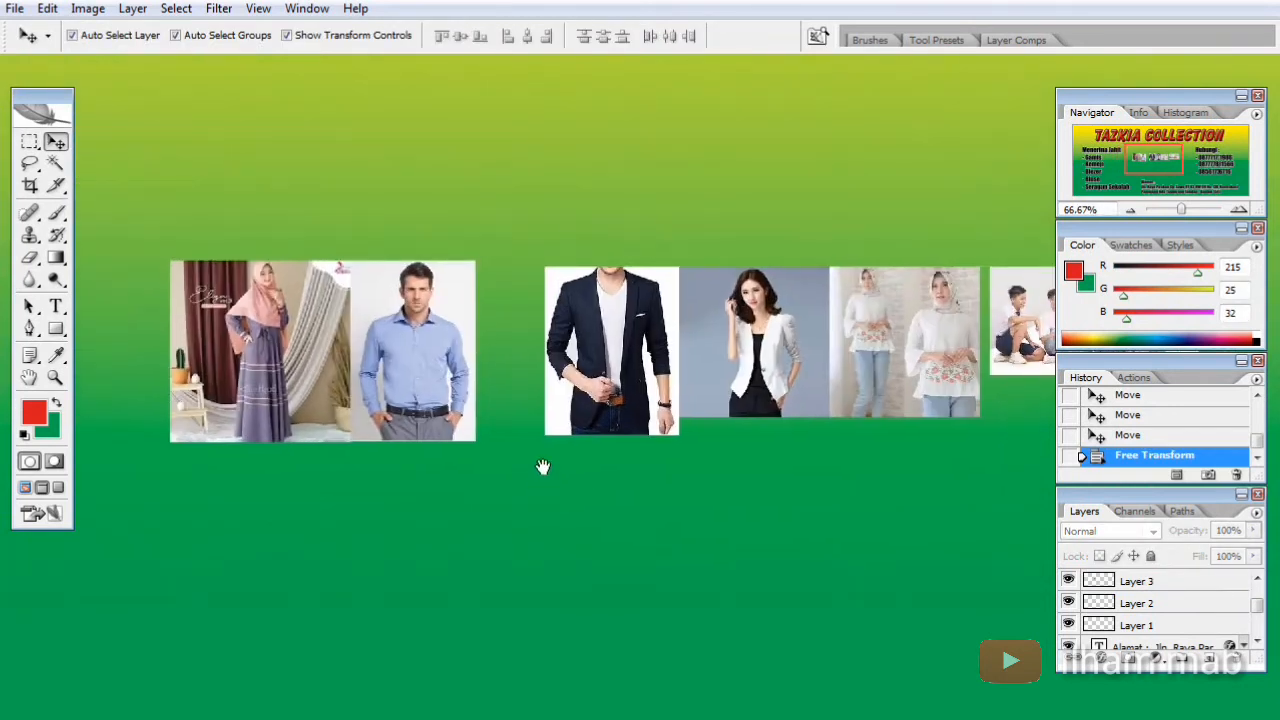
Place the men's and women's blazer photos flush after the kemeja photo, scaling them proportionally to 106.4% and 118.7% to match the row height
left_click_drag(605, 351, 537, 340)
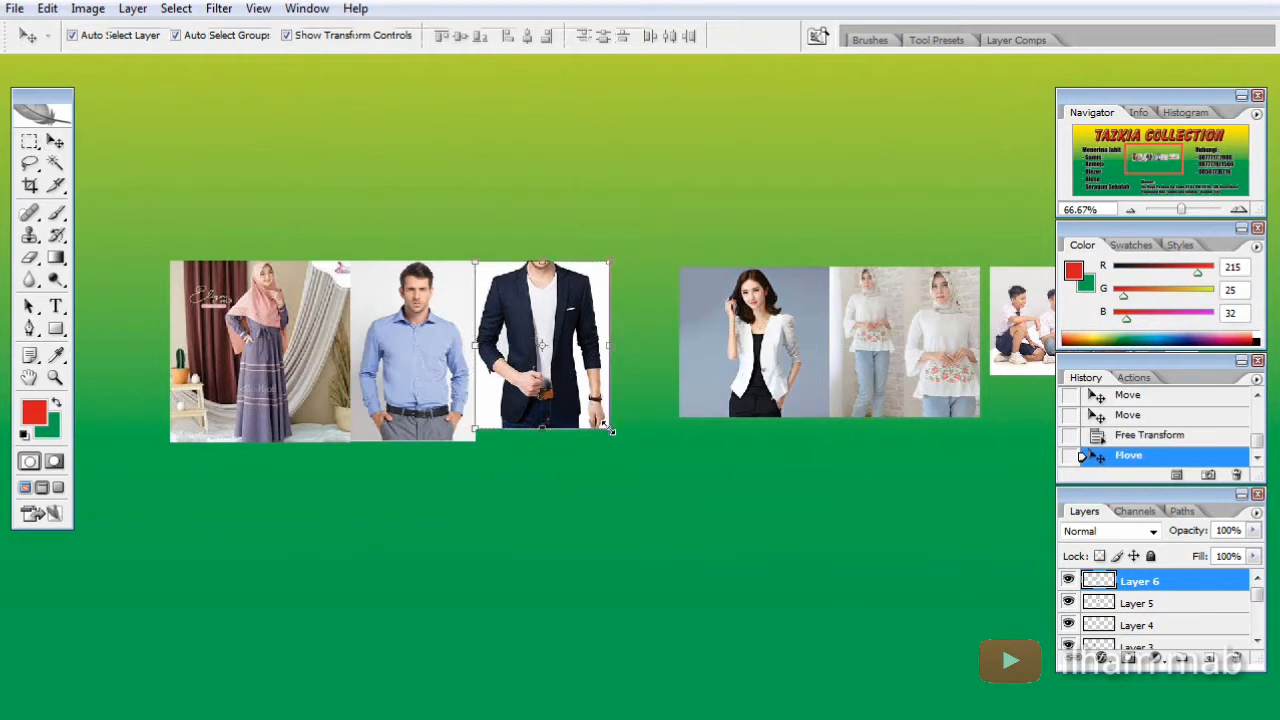
left_click_drag(606, 424, 621, 437)
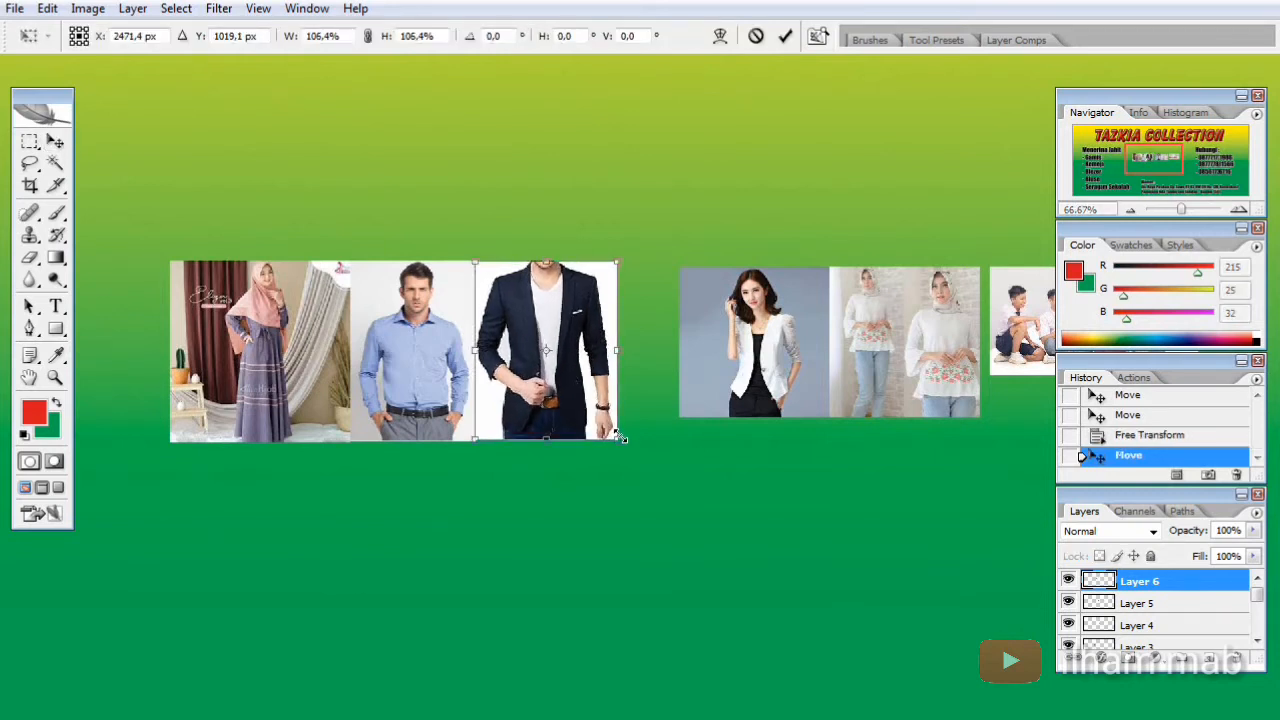
key("Return")
left_click_drag(749, 353, 688, 348)
left_click_drag(763, 411, 789, 443)
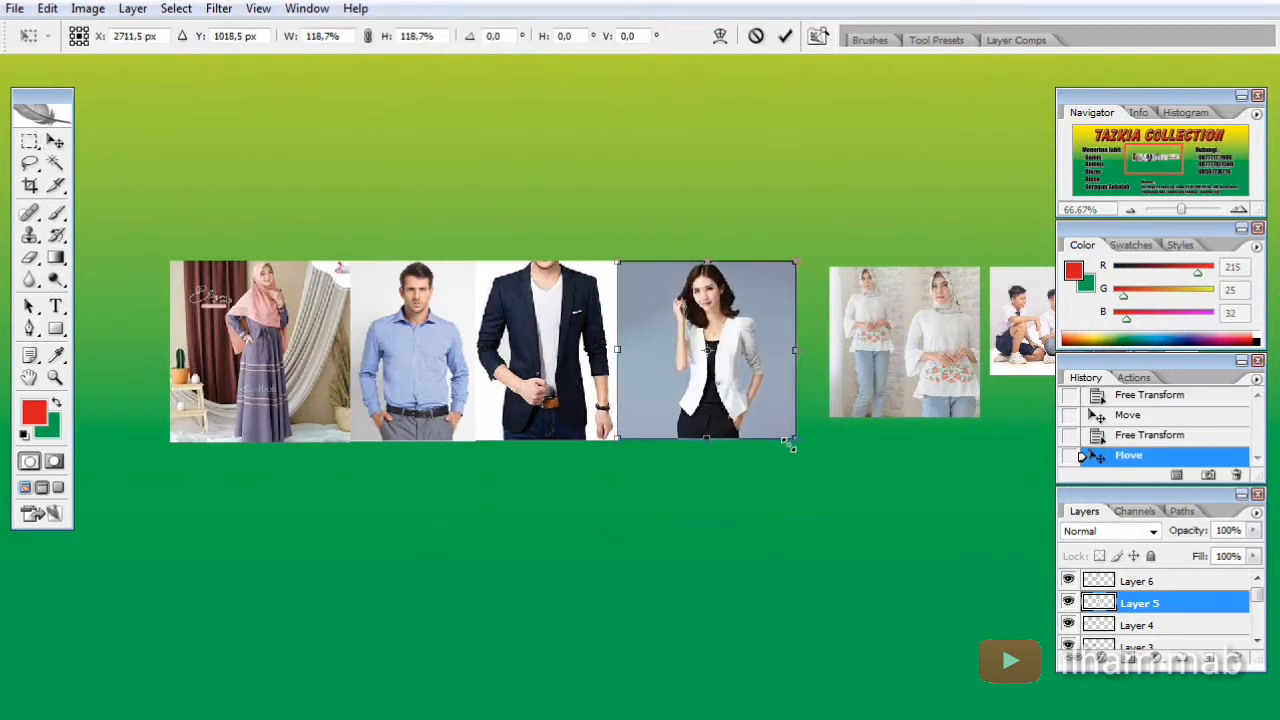
key("Return")
Place the blouse photo flush against the women's blazer photo and enlarge it proportionally to the row's height
scroll(800, 431, "right", 4)
left_click(594, 342)
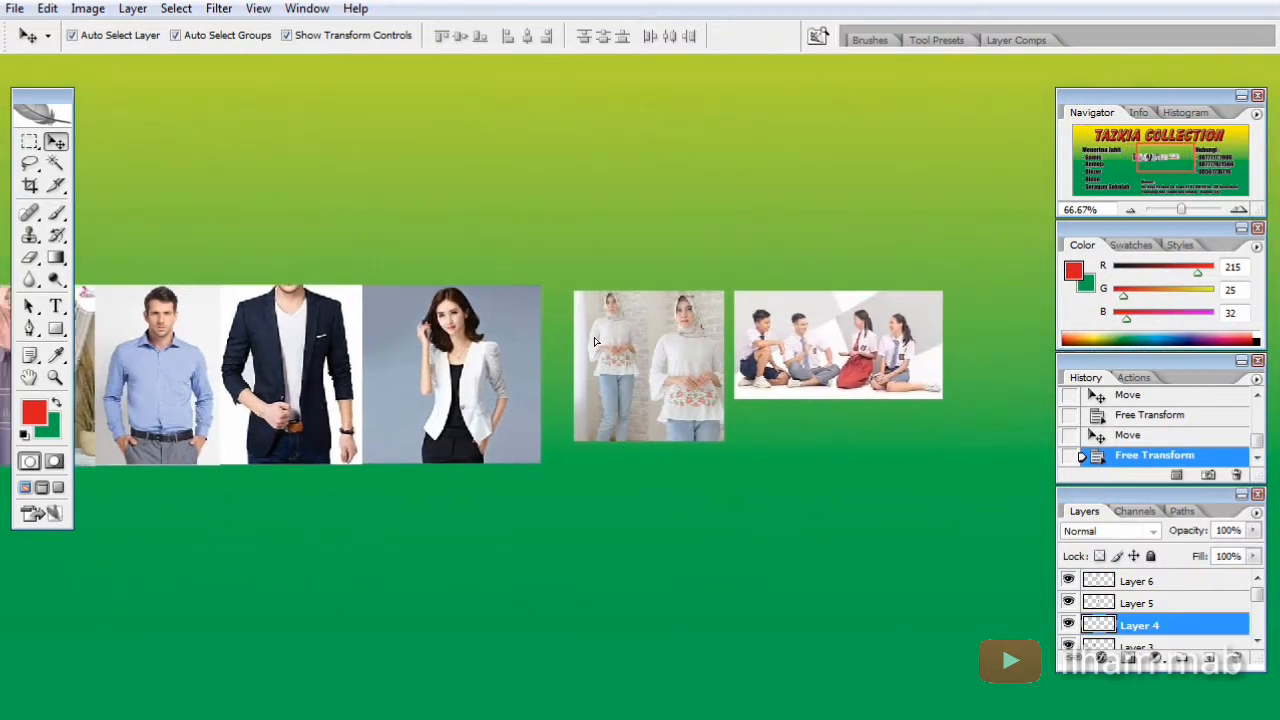
left_click_drag(594, 342, 560, 336)
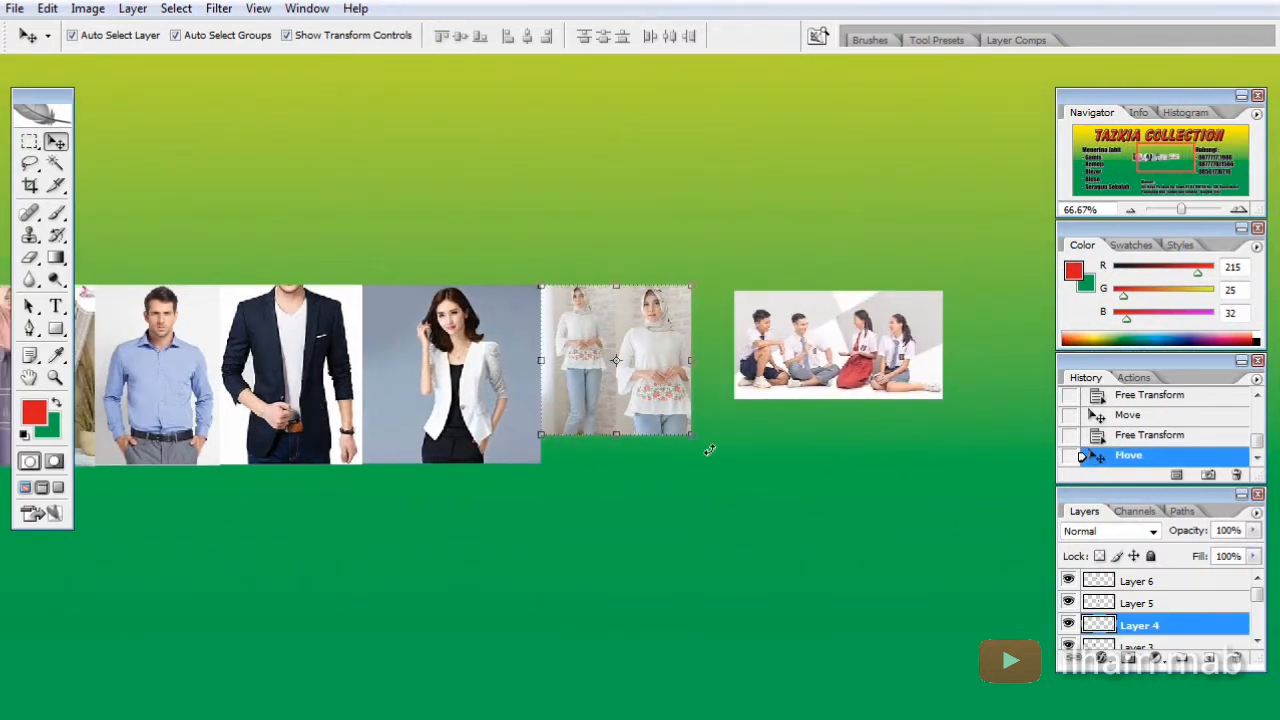
key("ctrl+t")
left_click_drag(692, 436, 722, 468)
key("Return")
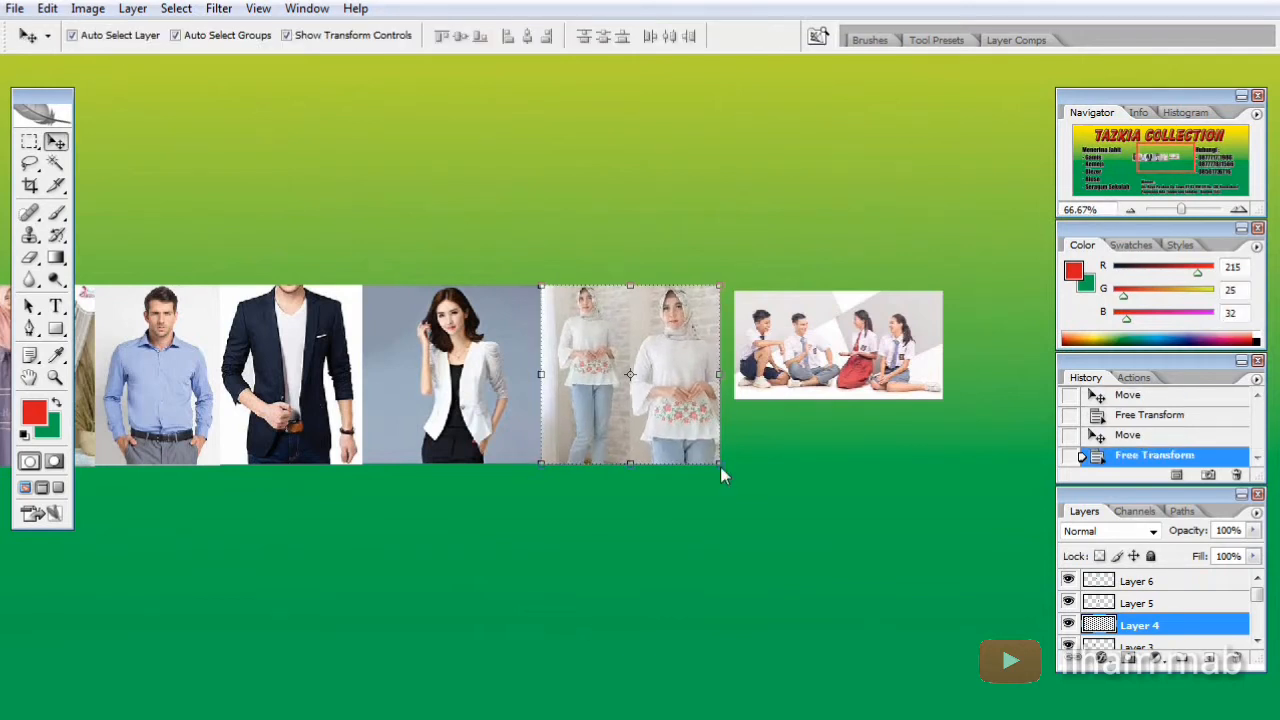
Place the school uniform photo flush against the blouse photo and enlarge it proportionally to the row's height
left_click_drag(810, 356, 796, 349)
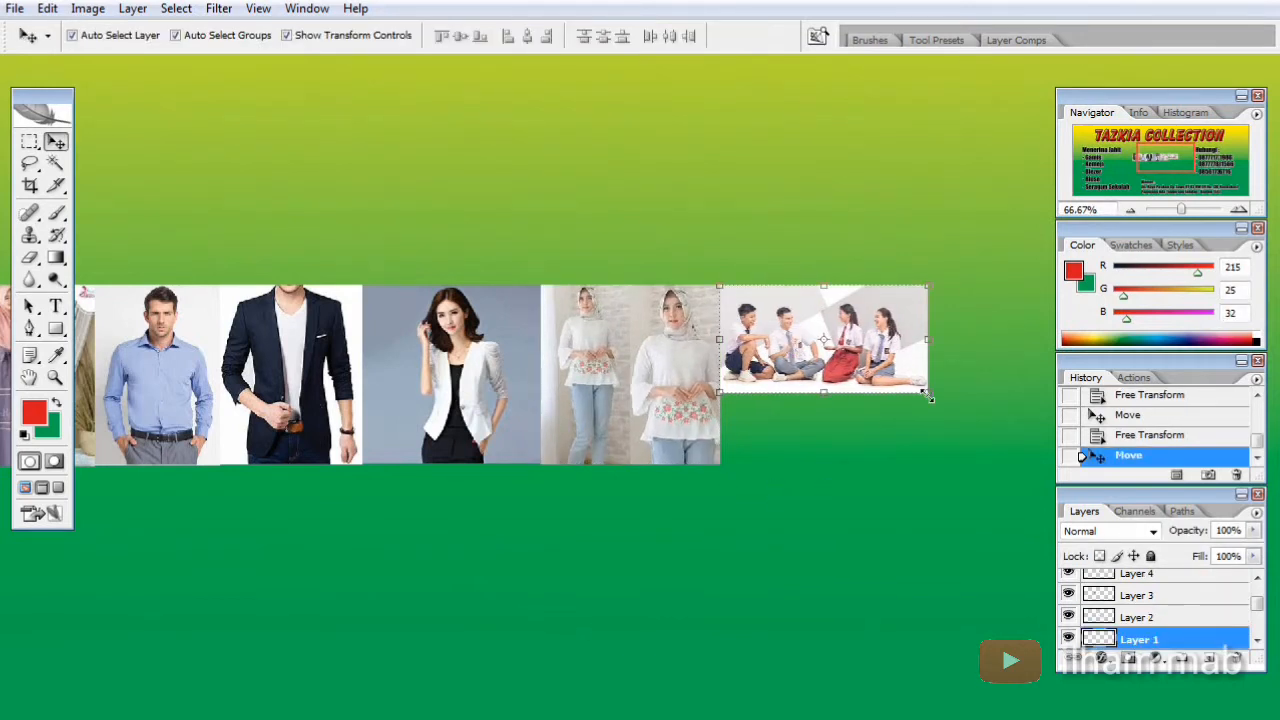
left_click_drag(928, 397, 1019, 554)
key("Return")
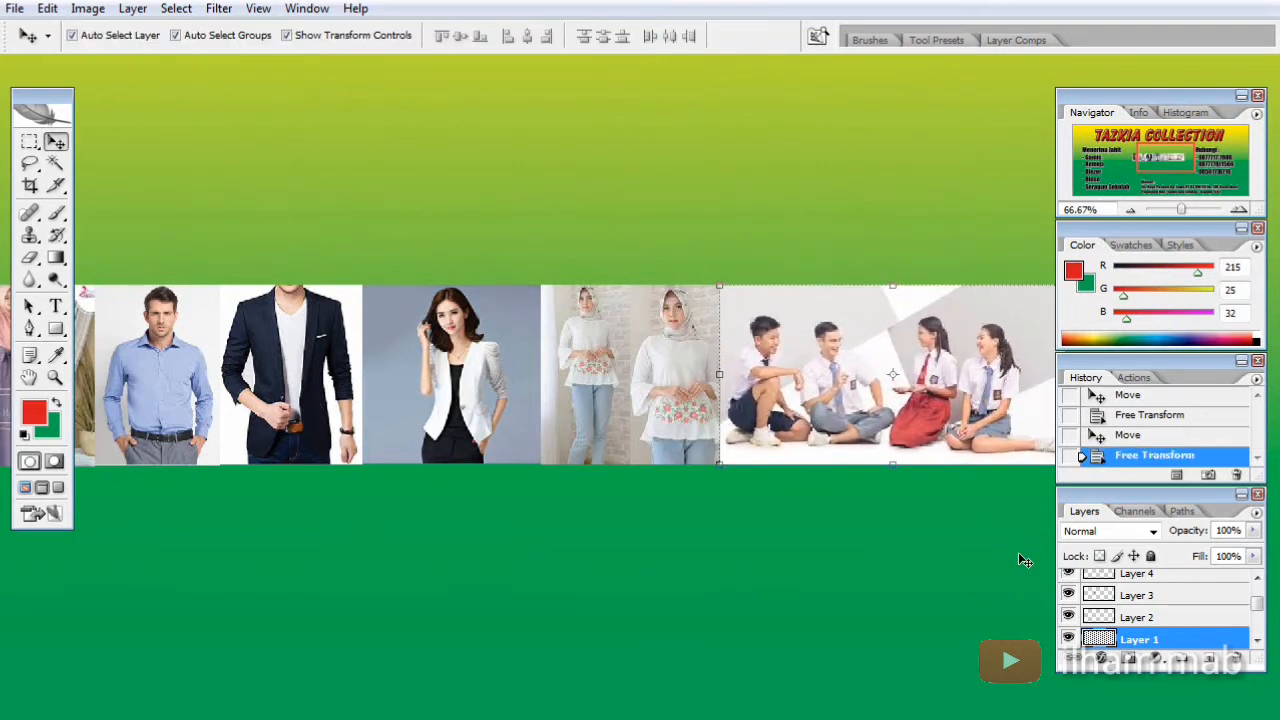
left_click_drag(890, 538, 594, 490)
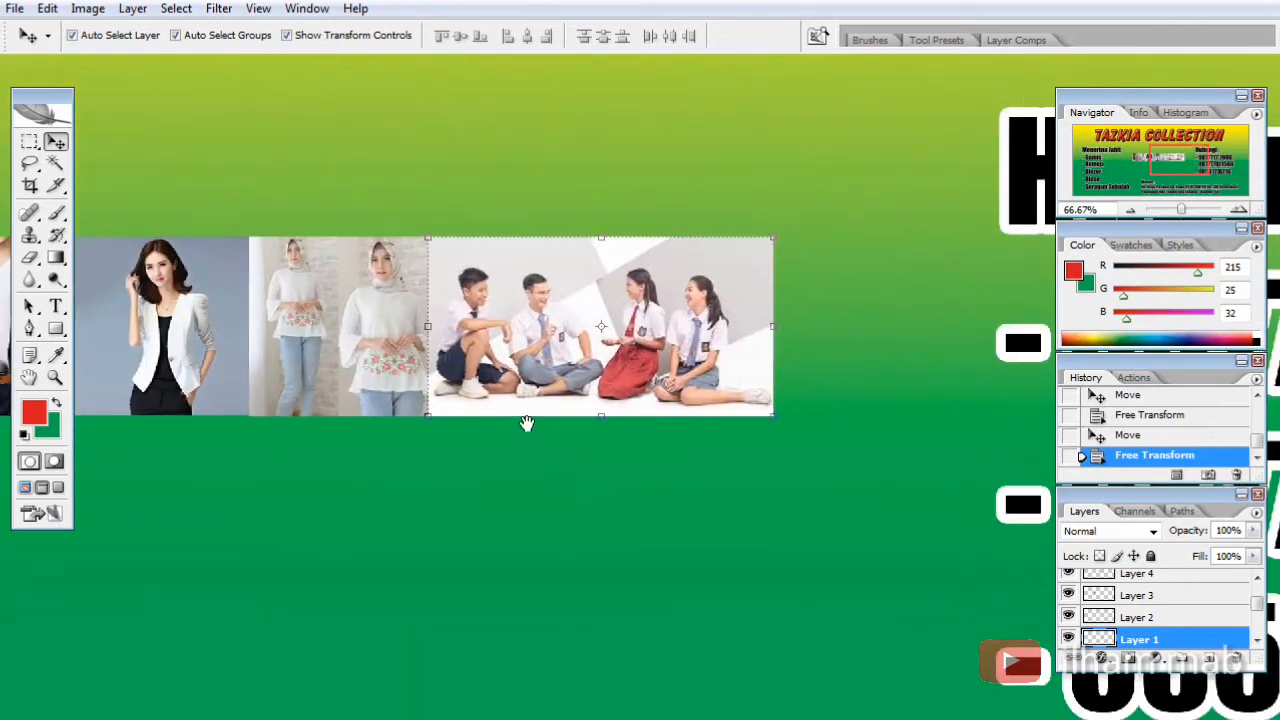
key("ctrl+minus")
left_click_drag(544, 416, 737, 457)
left_click_drag(620, 445, 699, 443)
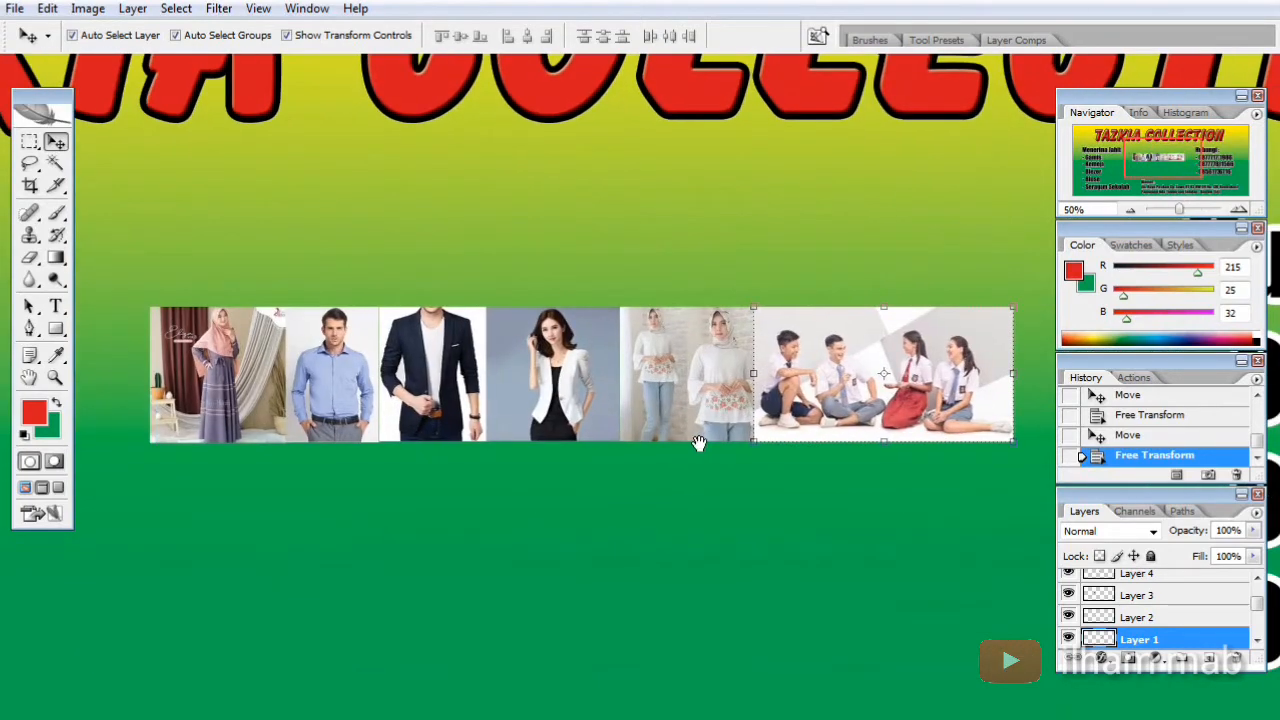
left_click(243, 372)
left_click(430, 384, "shift")
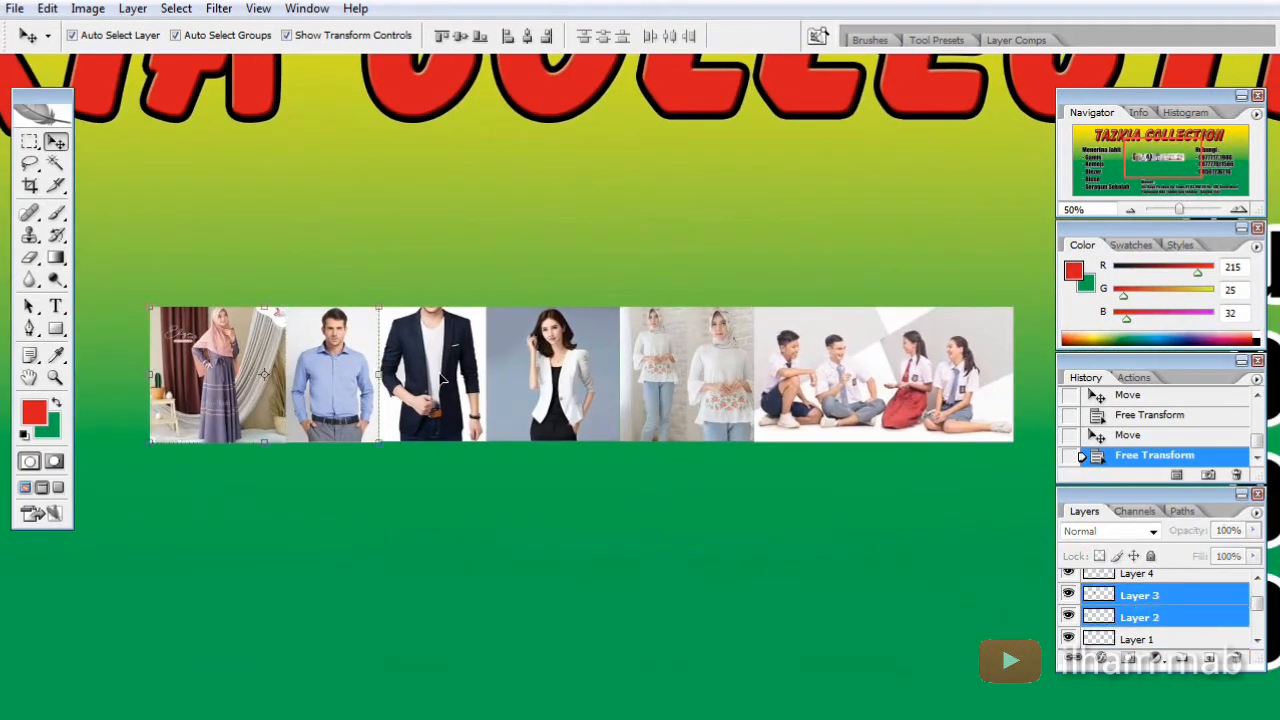
left_click(675, 382, "shift")
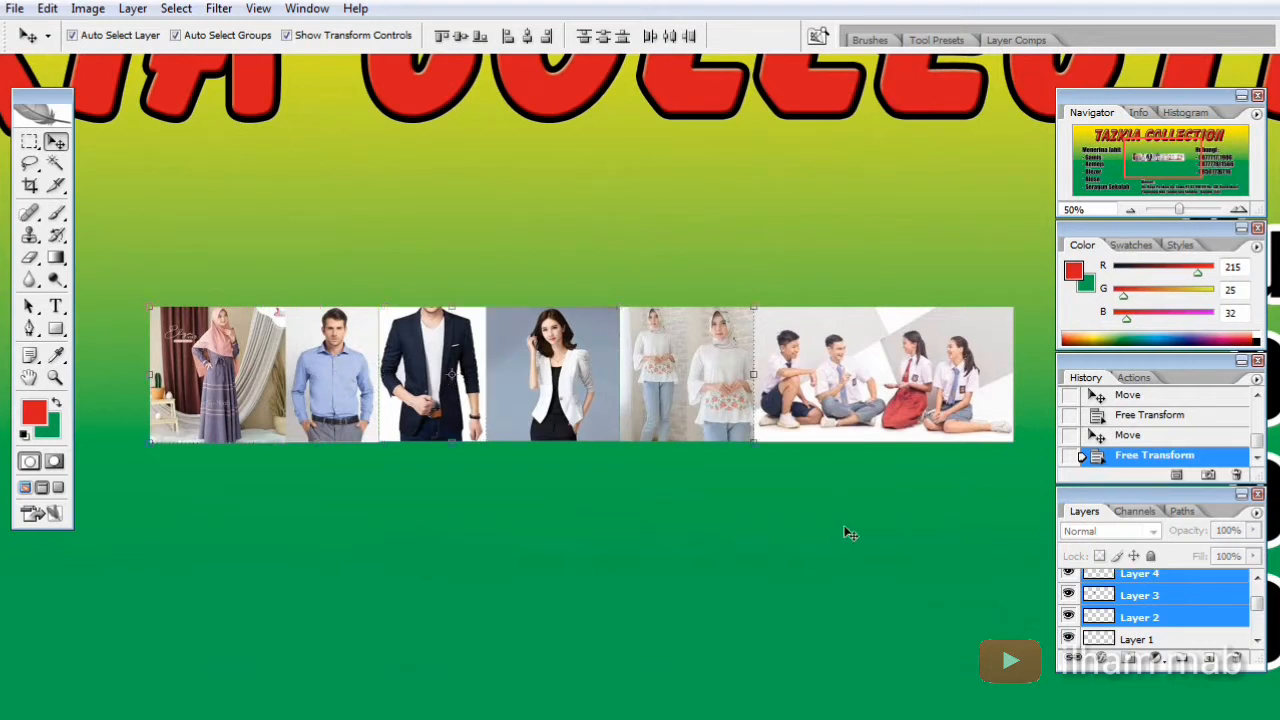
left_click(842, 522)
Move the blouse and school uniform photos together beneath the gamis photo and scale them to 119.4% to match the upper row's width
left_click(700, 395)
left_click(842, 378, "shift")
left_click_drag(840, 378, 320, 522)
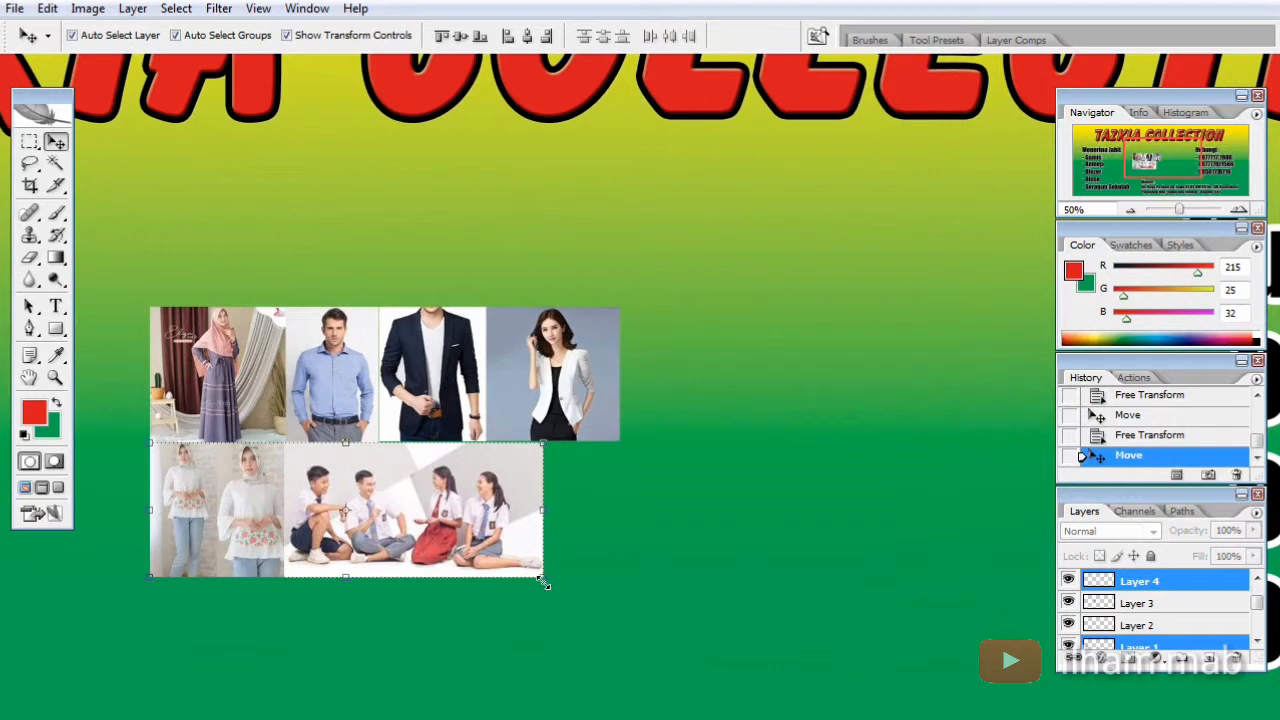
left_click_drag(543, 582, 617, 617)
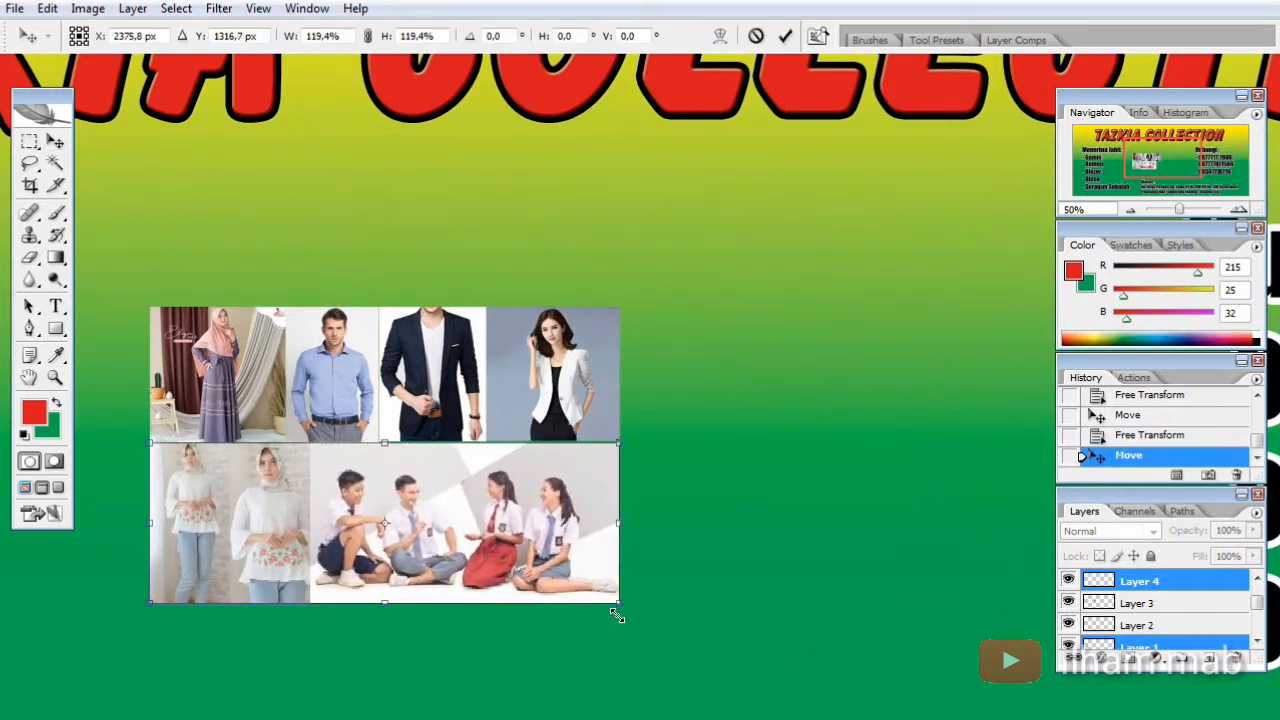
key("Return")
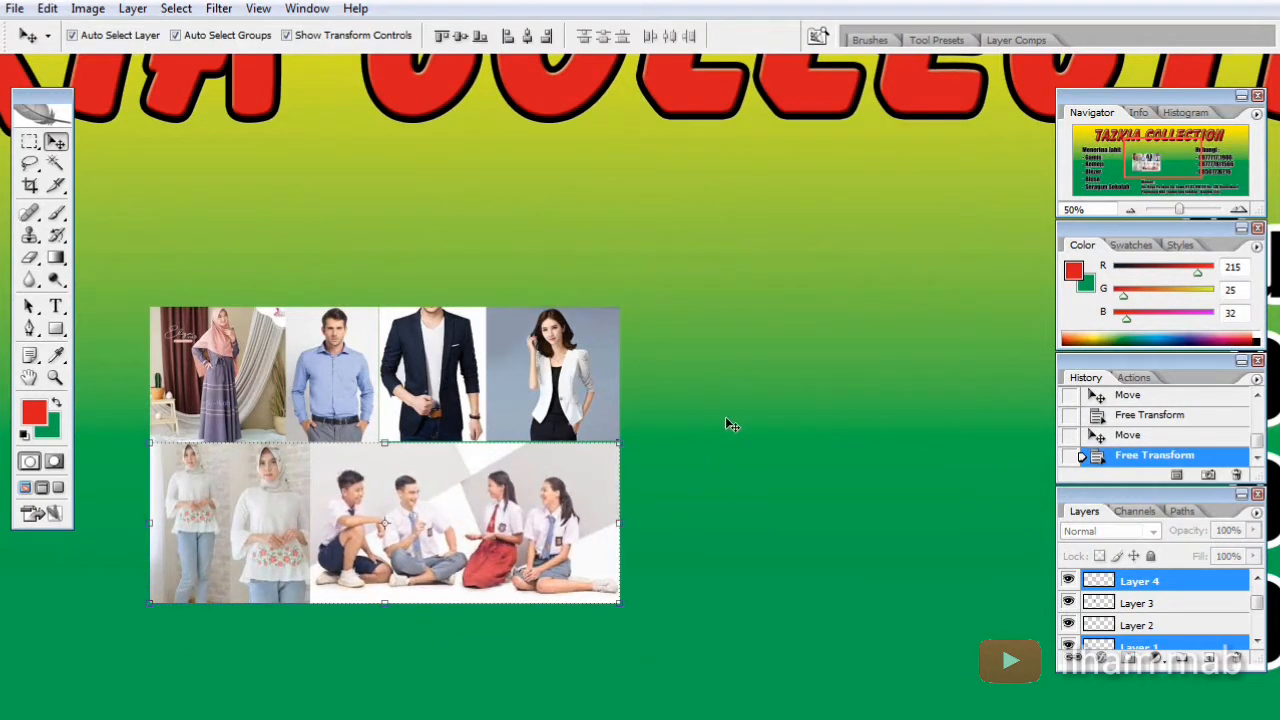
Stretch the kemeja photo's bottom edge down to meet the lower row, closing the green gap
scroll(478, 392, "up", 1)
scroll(361, 419, "up", 1)
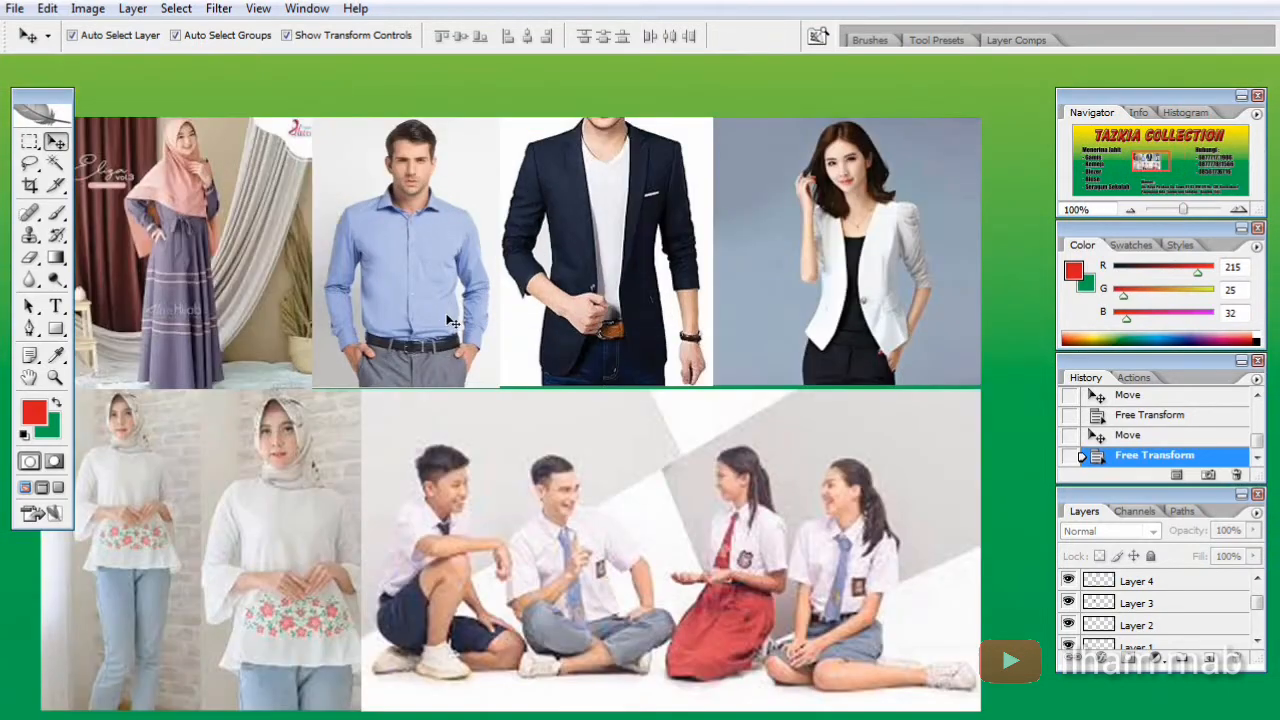
left_click(392, 288)
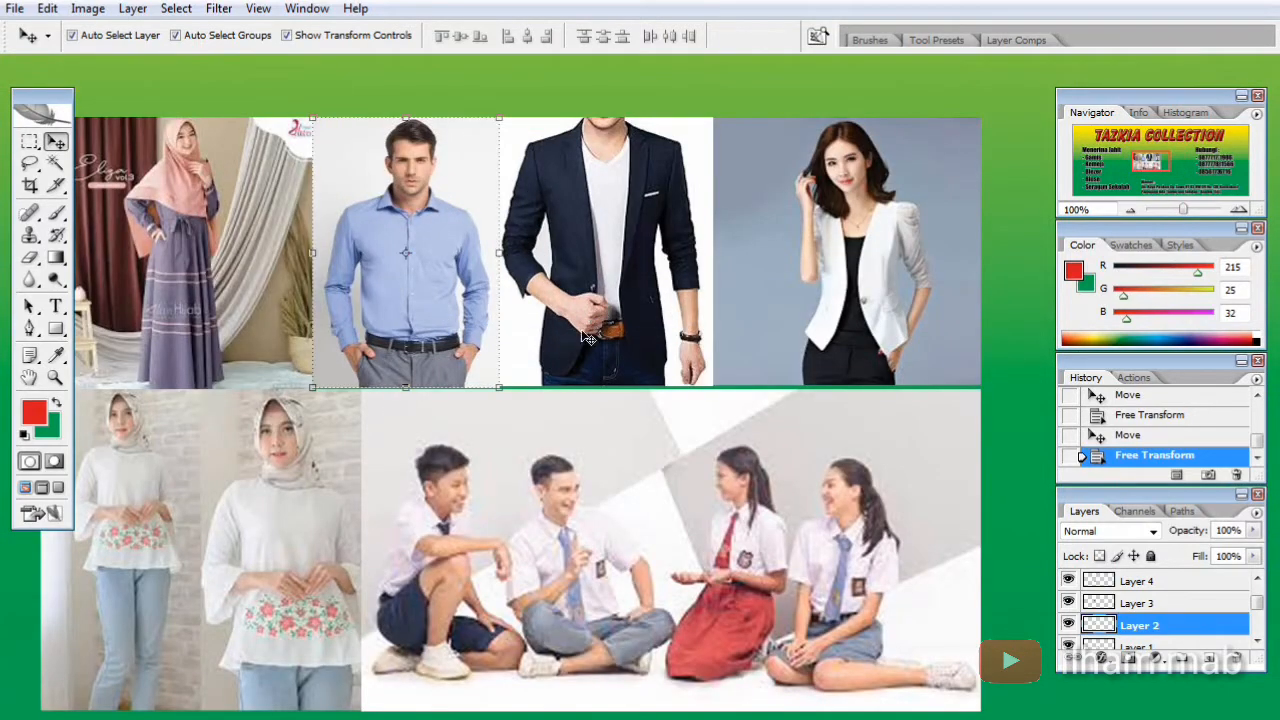
scroll(420, 345, "up", 3)
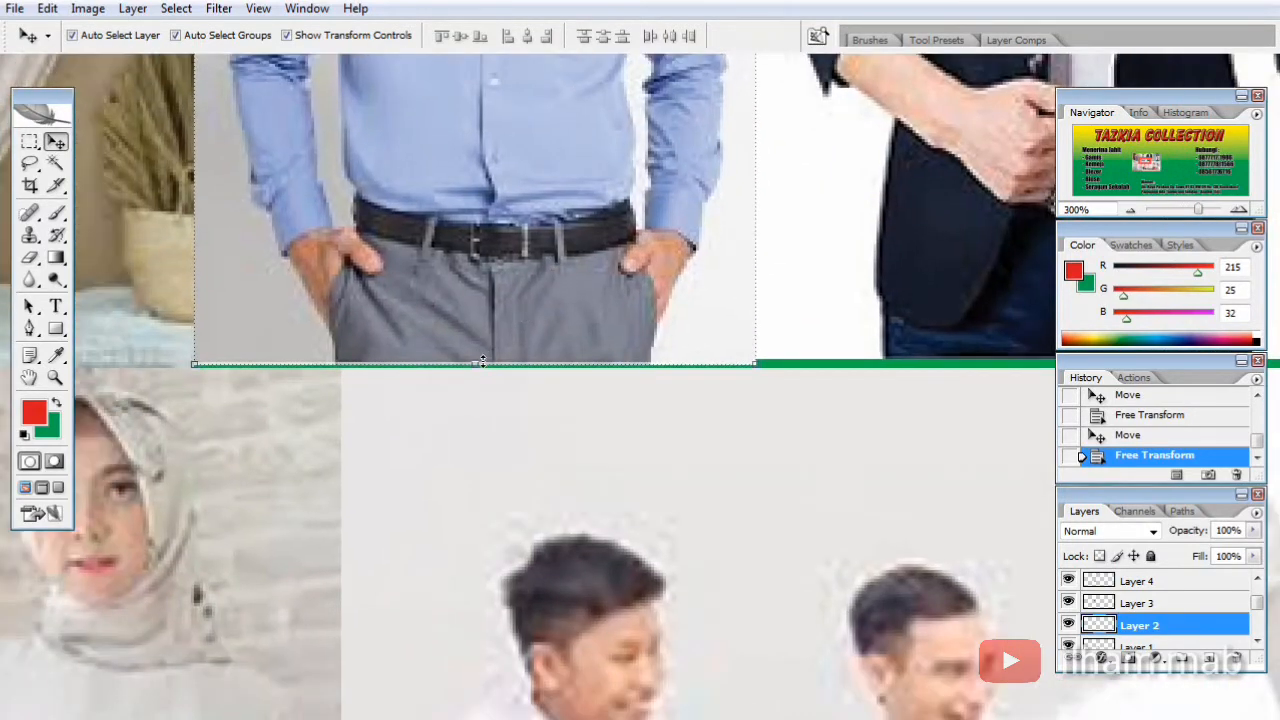
left_click(478, 366)
left_click_drag(478, 366, 478, 369)
key("Return")
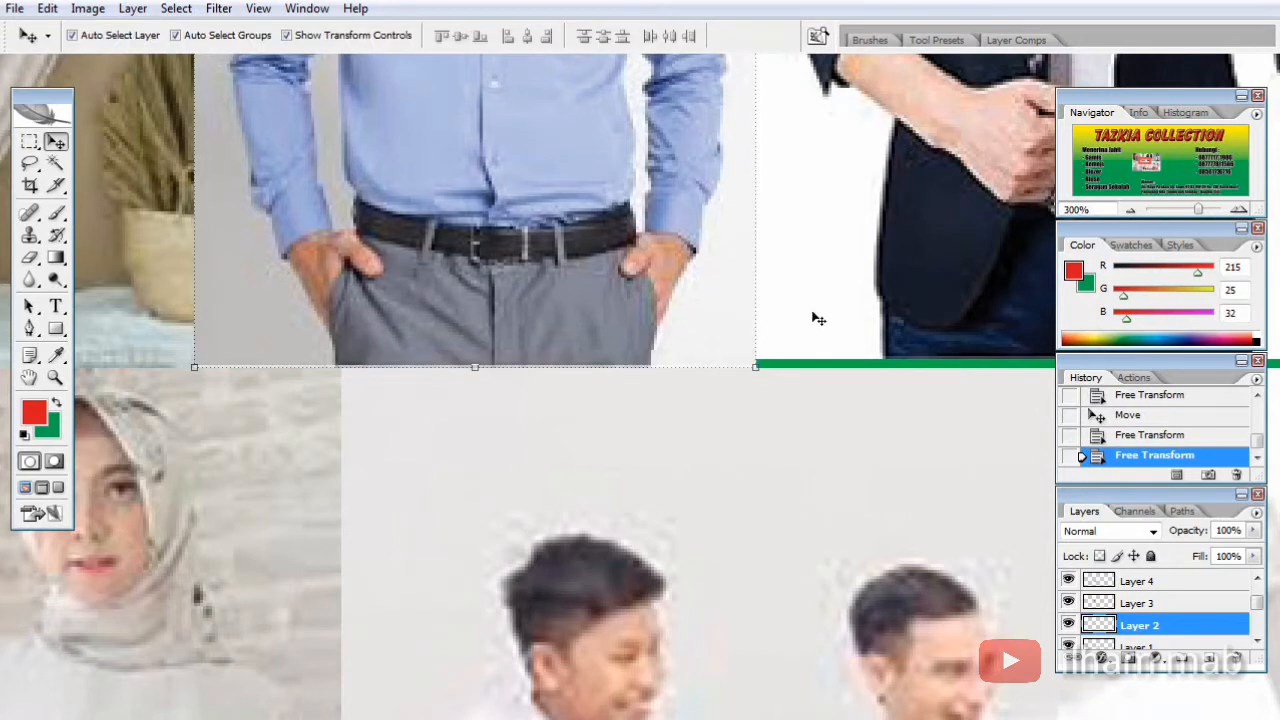
Extend the bottom edge of the men's blazer photo down to the top of the school uniform photo
left_click(853, 300)
left_click_drag(855, 304, 301, 366)
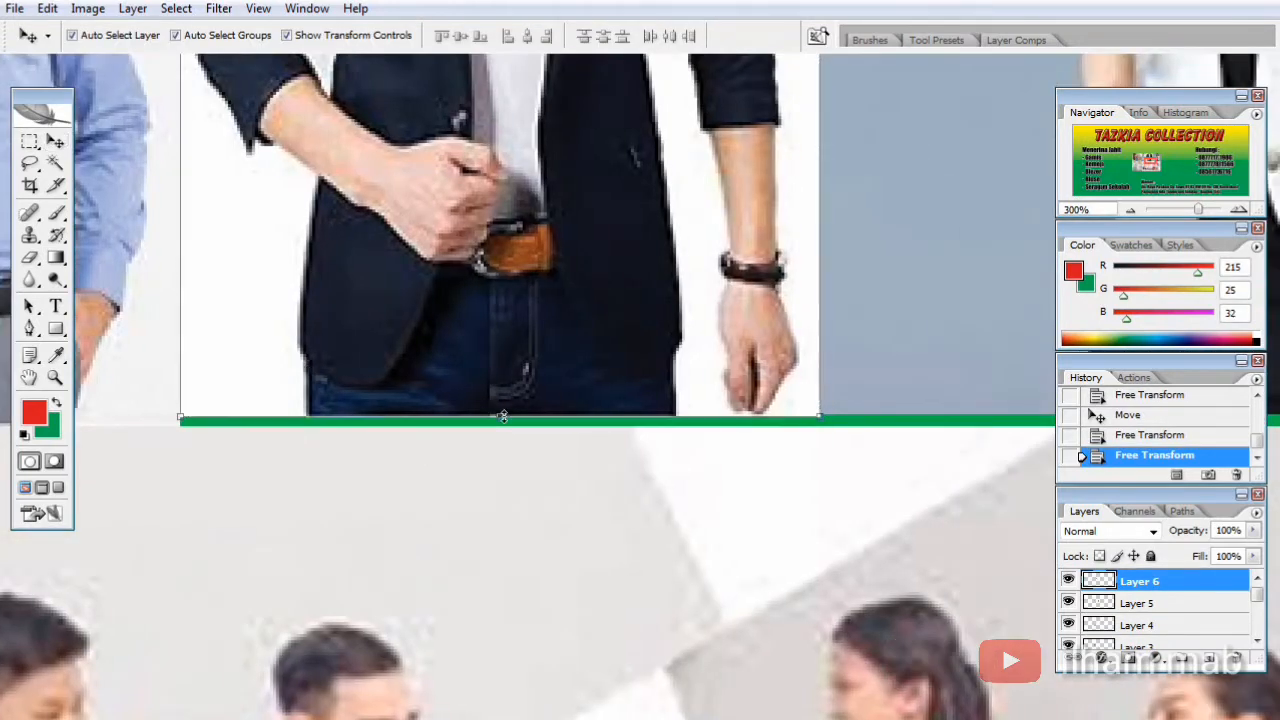
left_click_drag(508, 412, 505, 425)
scroll(400, 420, "right", 5)
key("Return")
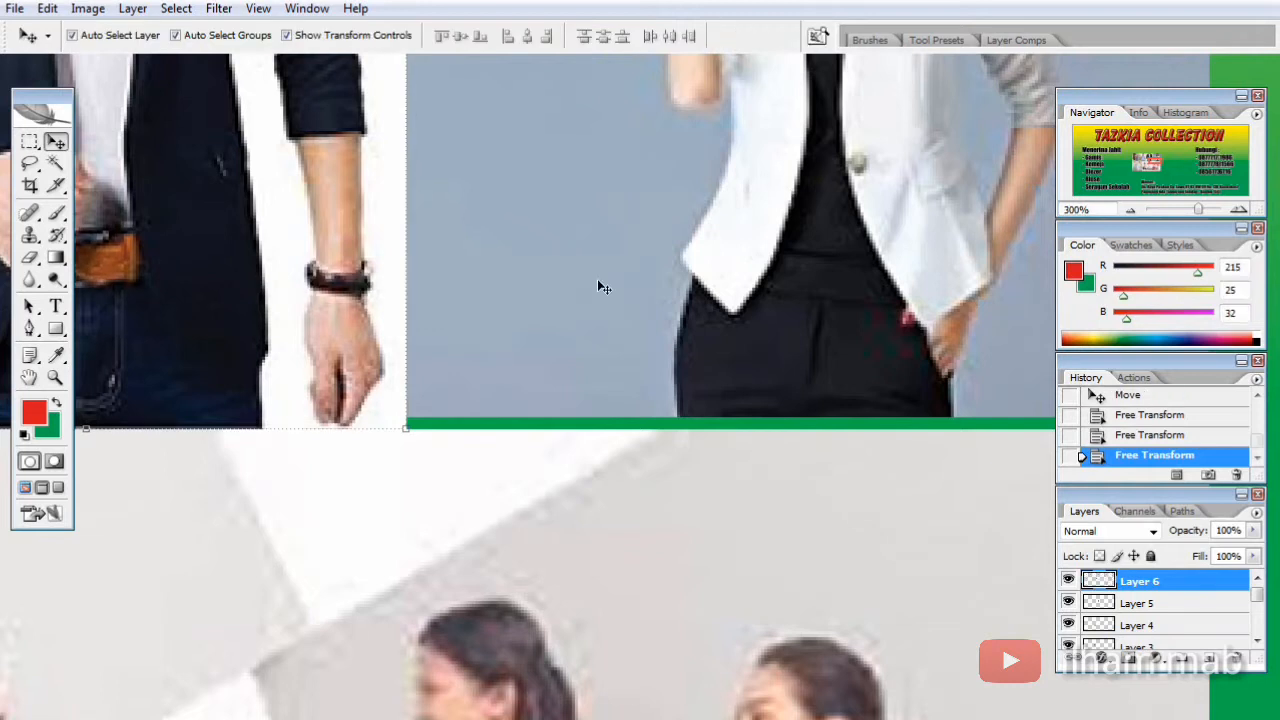
Stretch the women's blazer photo downward to 101.5% height so it meets the school uniform photo
left_click(700, 356)
key("ctrl+t")
left_click_drag(811, 422, 808, 430)
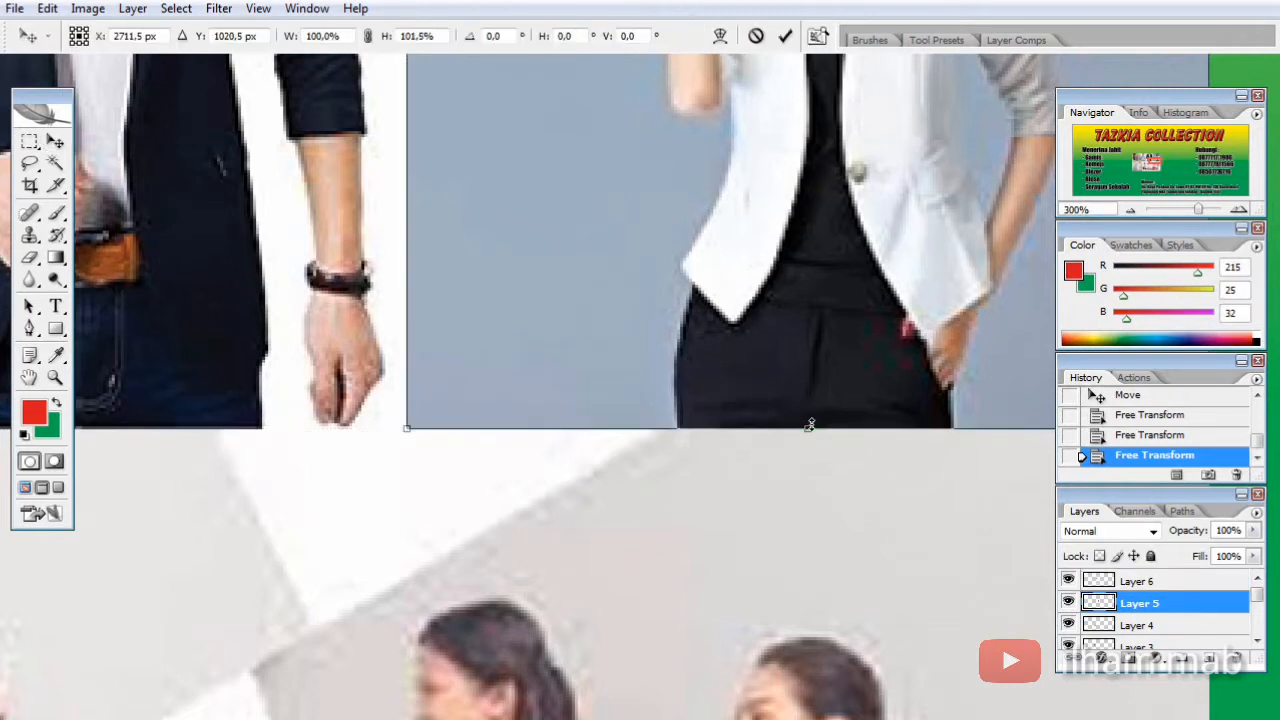
key("Return")
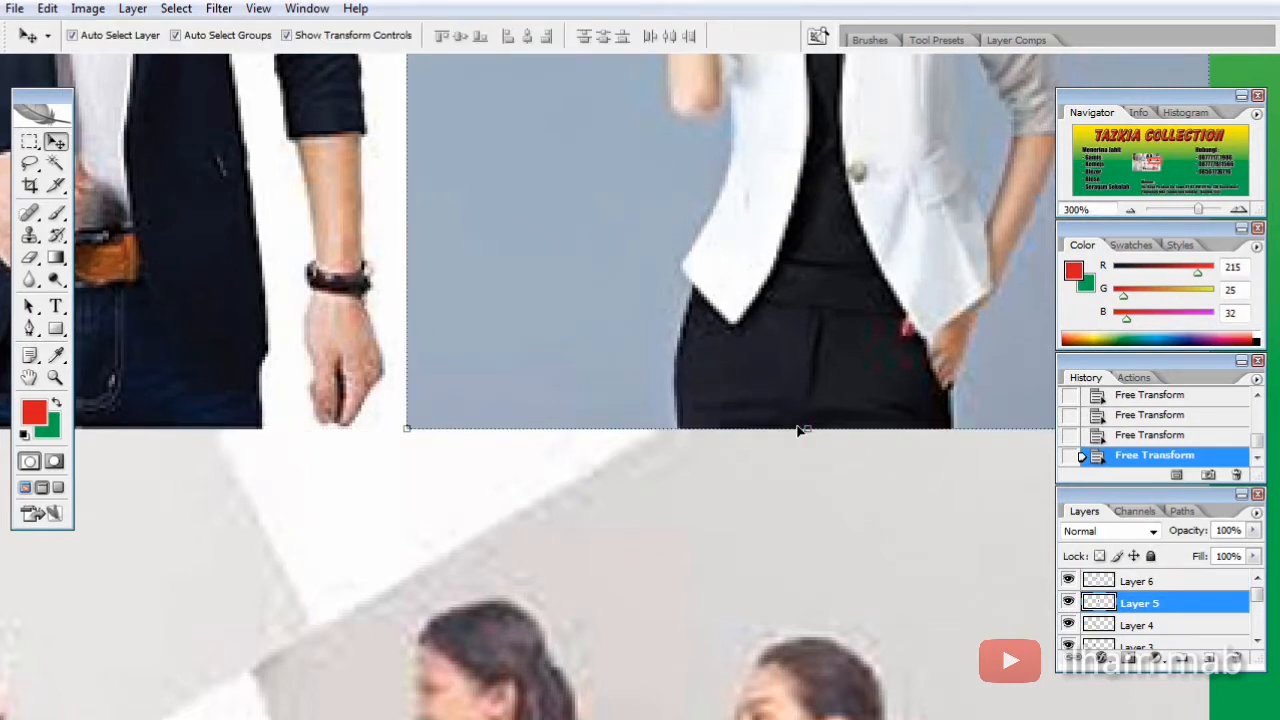
left_click(757, 388, "ctrl+alt")
left_click(757, 388, "ctrl+alt")
left_click(757, 388, "ctrl+alt")
left_click(757, 388, "ctrl")
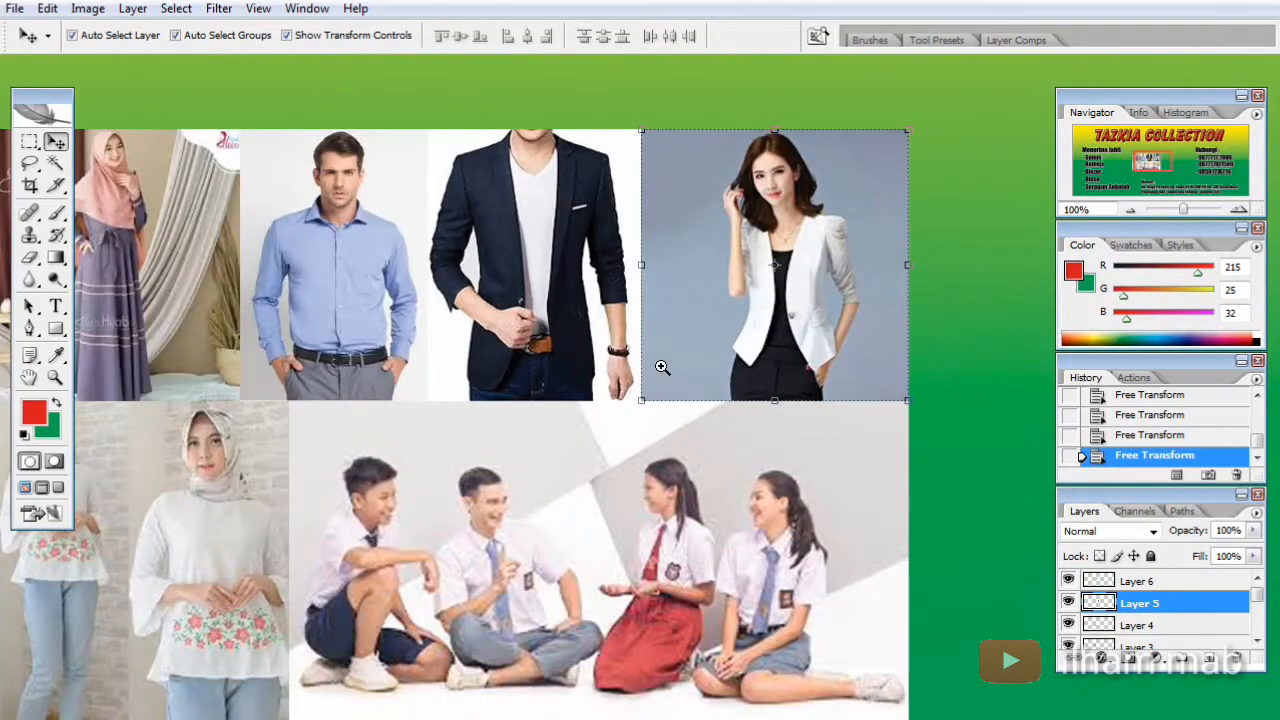
Select all six collage photos together, scale them to 177.9% and position the collage above the Alamat text block
left_click(662, 367, "ctrl+alt")
left_click(662, 367, "ctrl+alt")
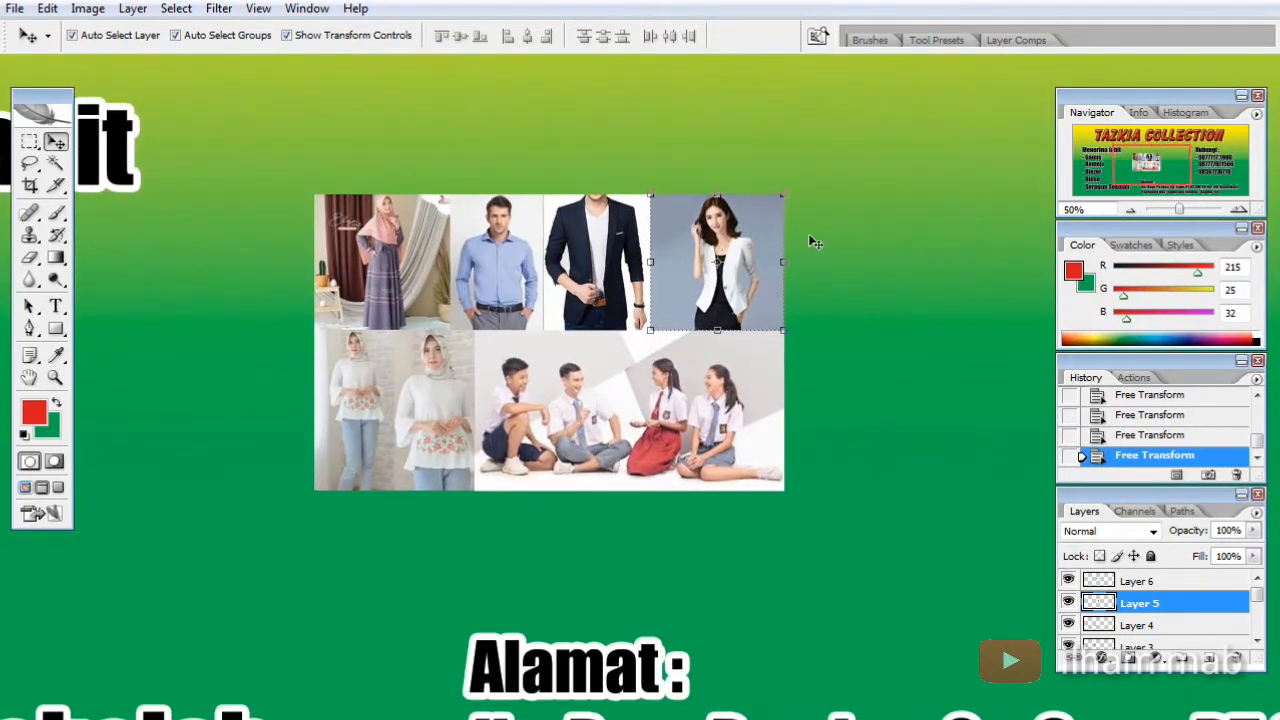
left_click_drag(846, 180, 292, 516)
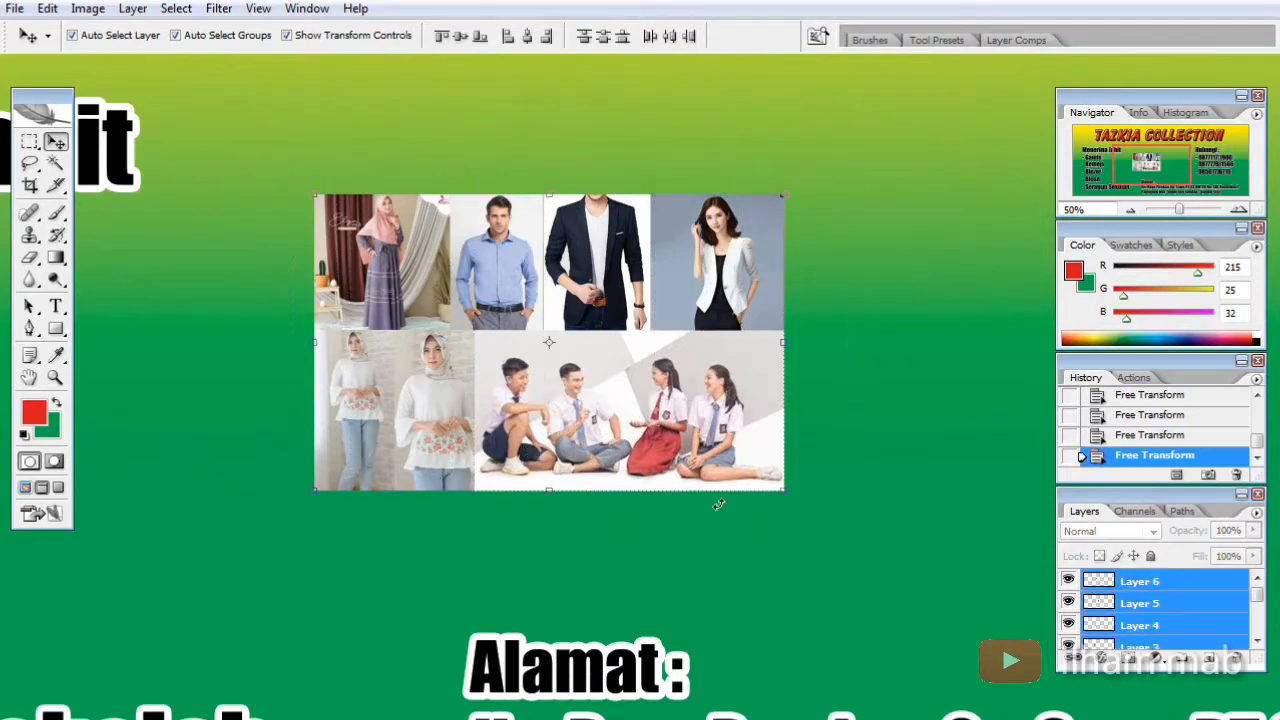
left_click_drag(786, 495, 914, 577)
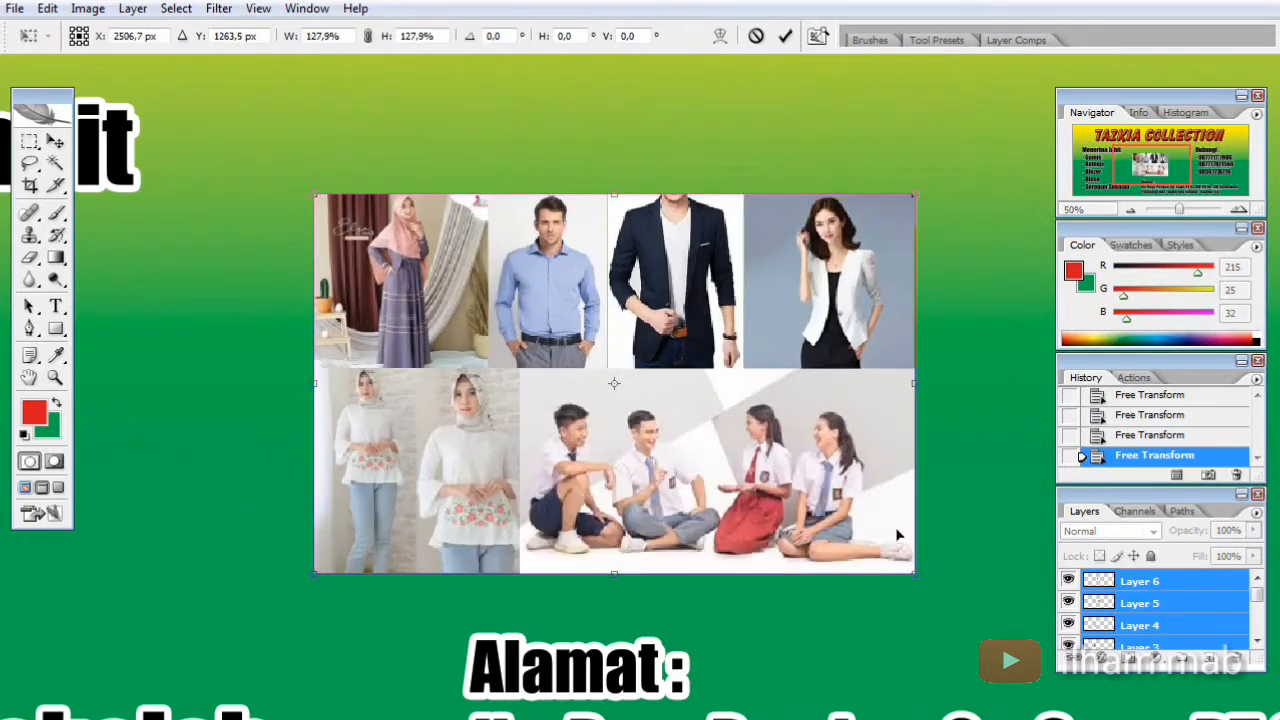
left_click(691, 387, "ctrl+alt")
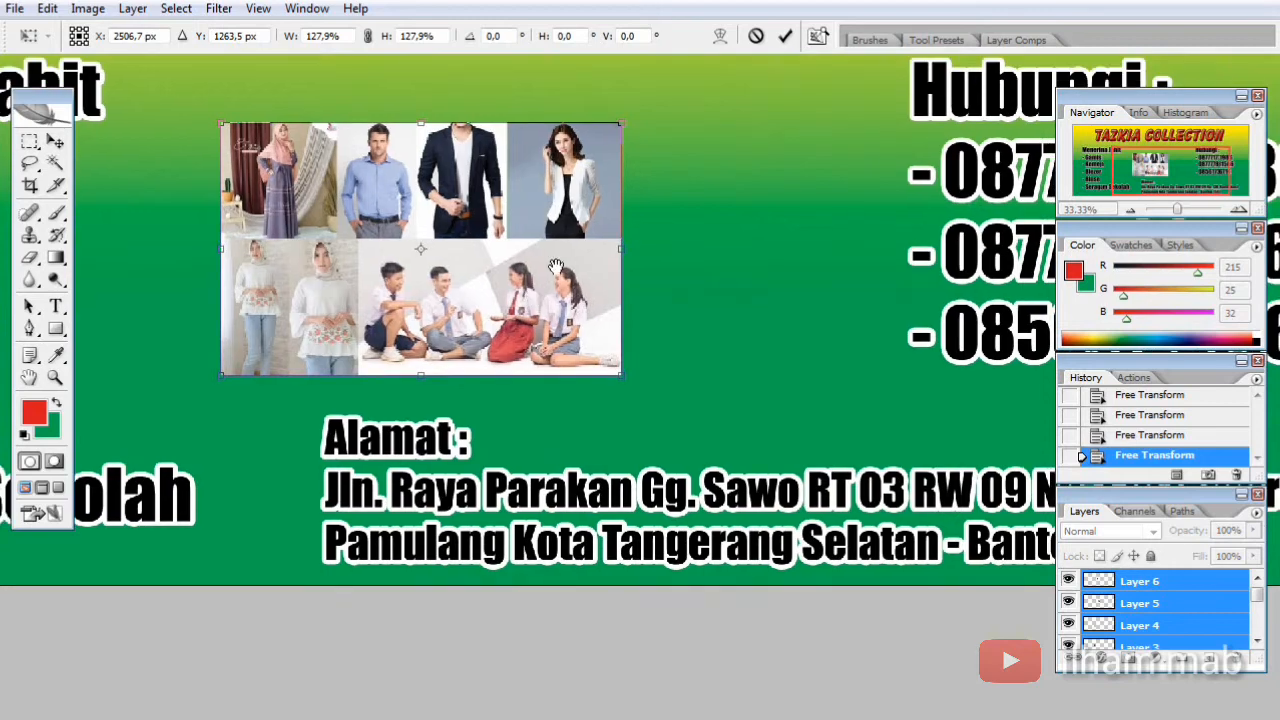
left_click_drag(596, 250, 610, 285)
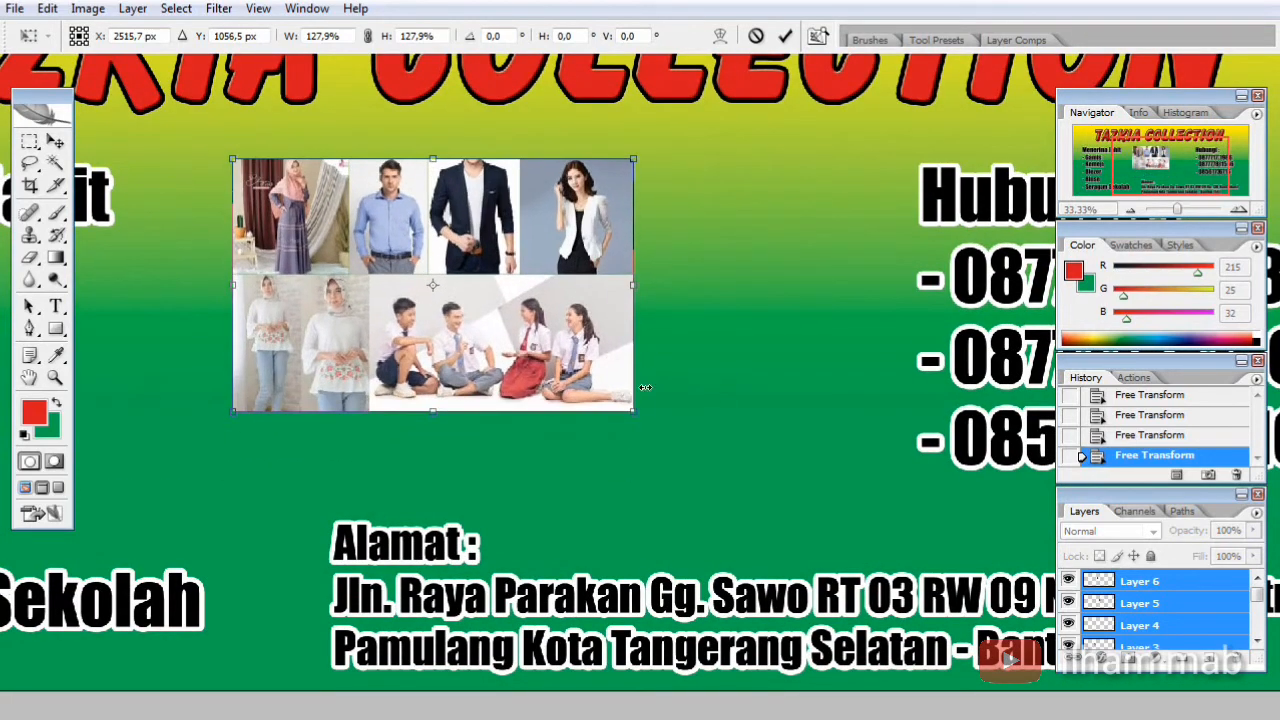
left_click_drag(724, 447, 815, 478)
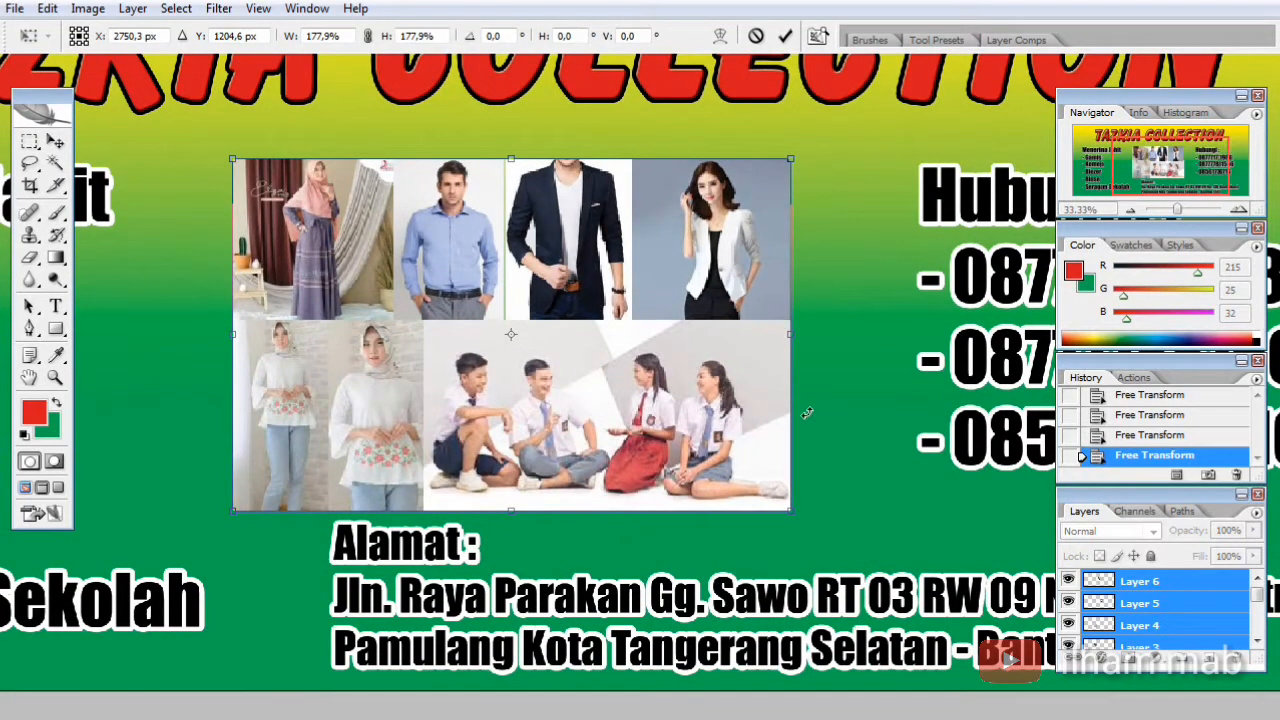
key("Return")
Duplicate the Alamat text block over the collage and bring the copy's layer above all photo layers
left_click_drag(406, 428, 553, 330)
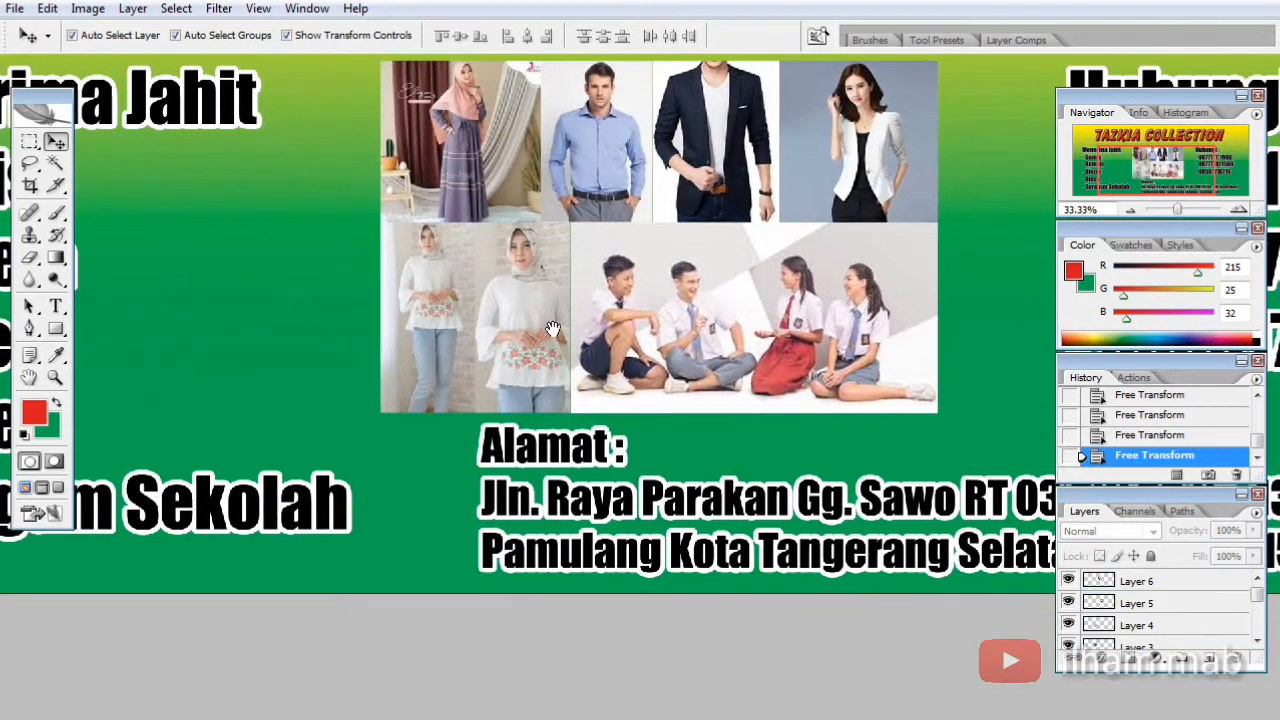
left_click_drag(485, 363, 478, 341)
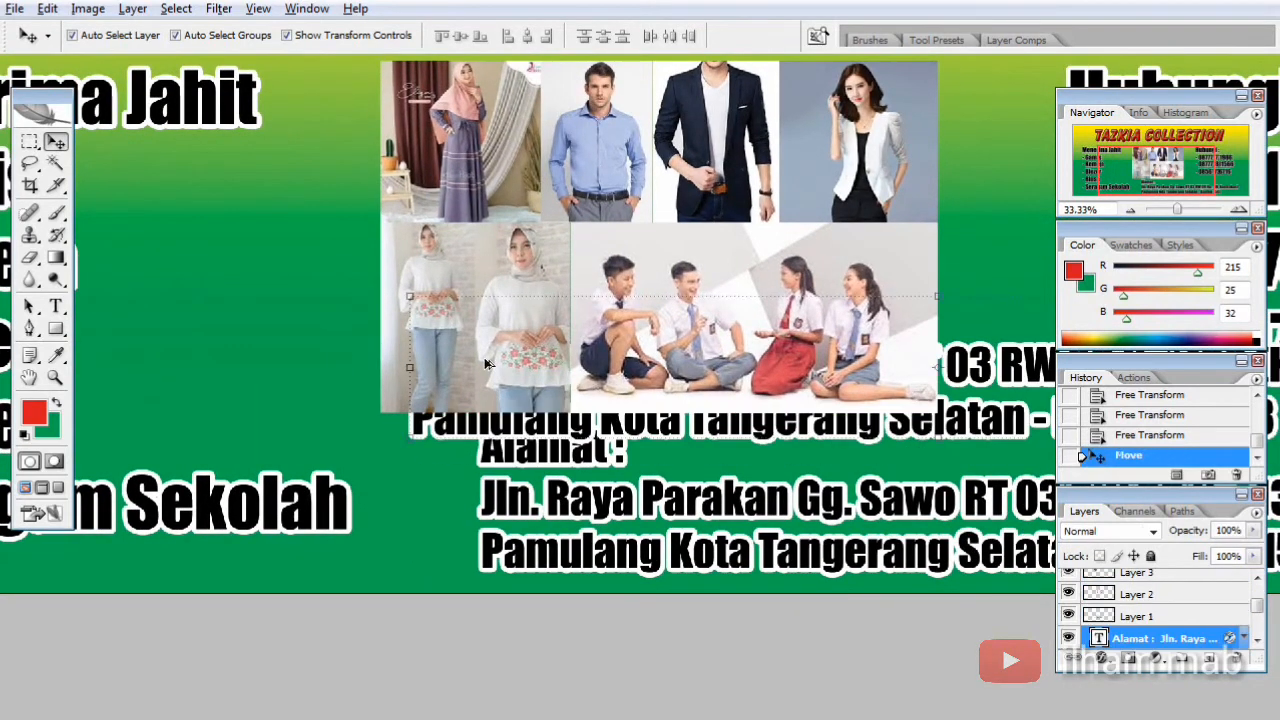
left_click_drag(1176, 641, 1180, 572)
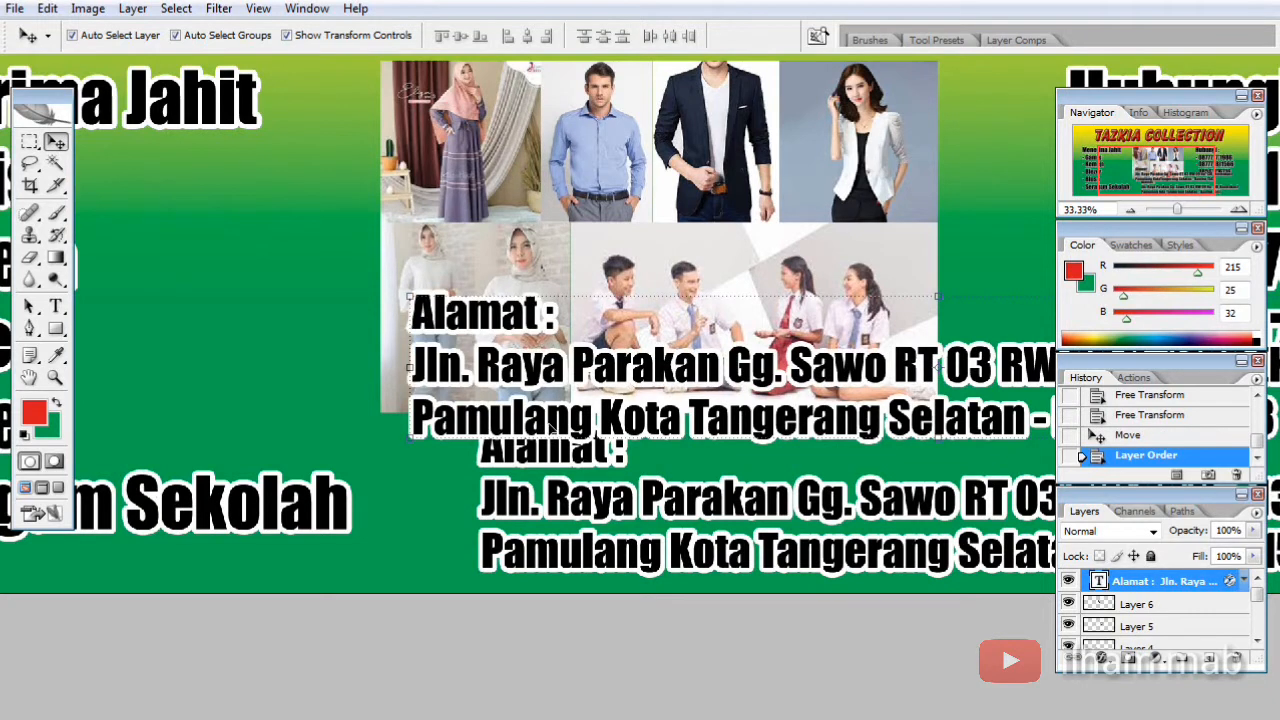
Replace the copied address text with "Seragam Sekolah" and color it red
key("t")
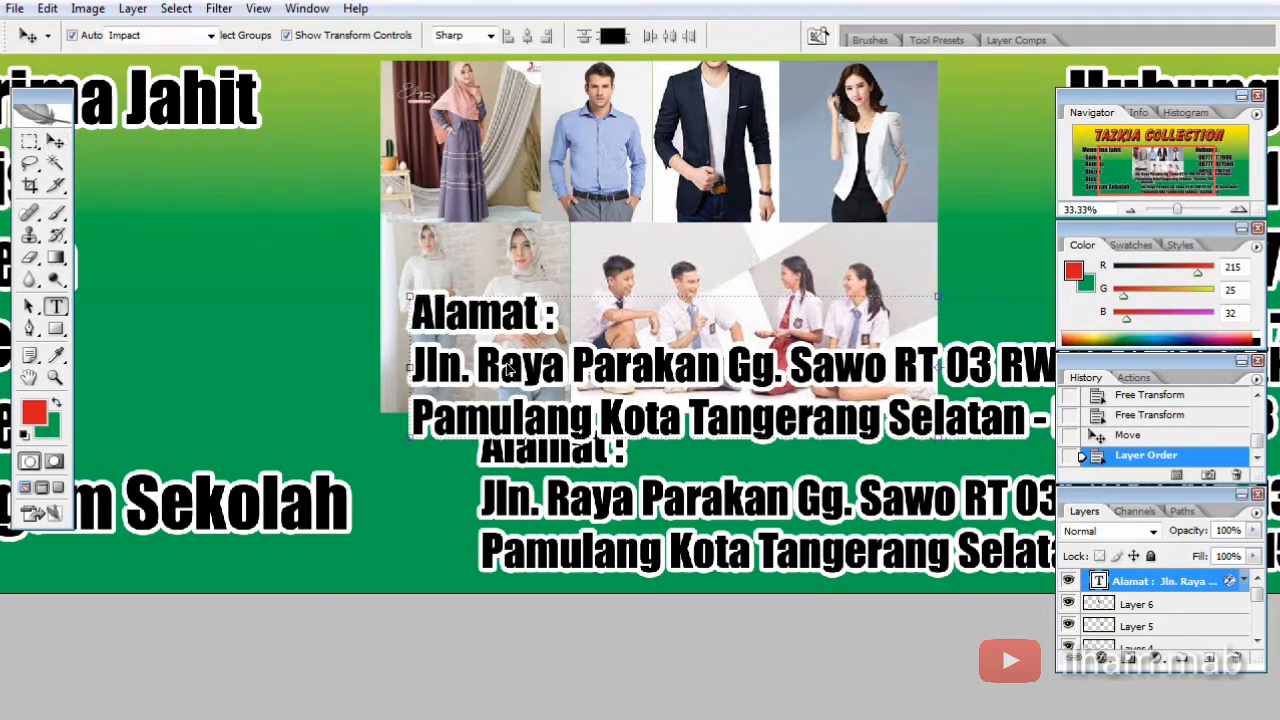
left_click(510, 378)
key("ctrl")
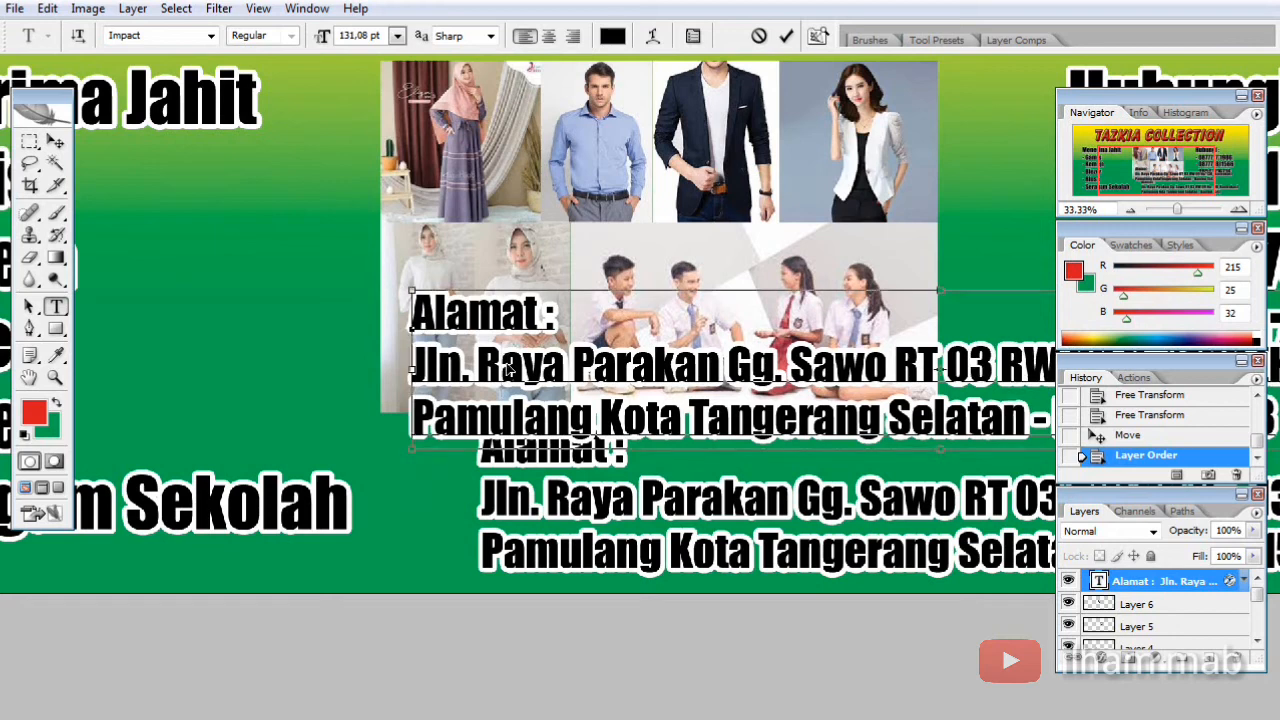
key("ctrl+a")
type("Se")
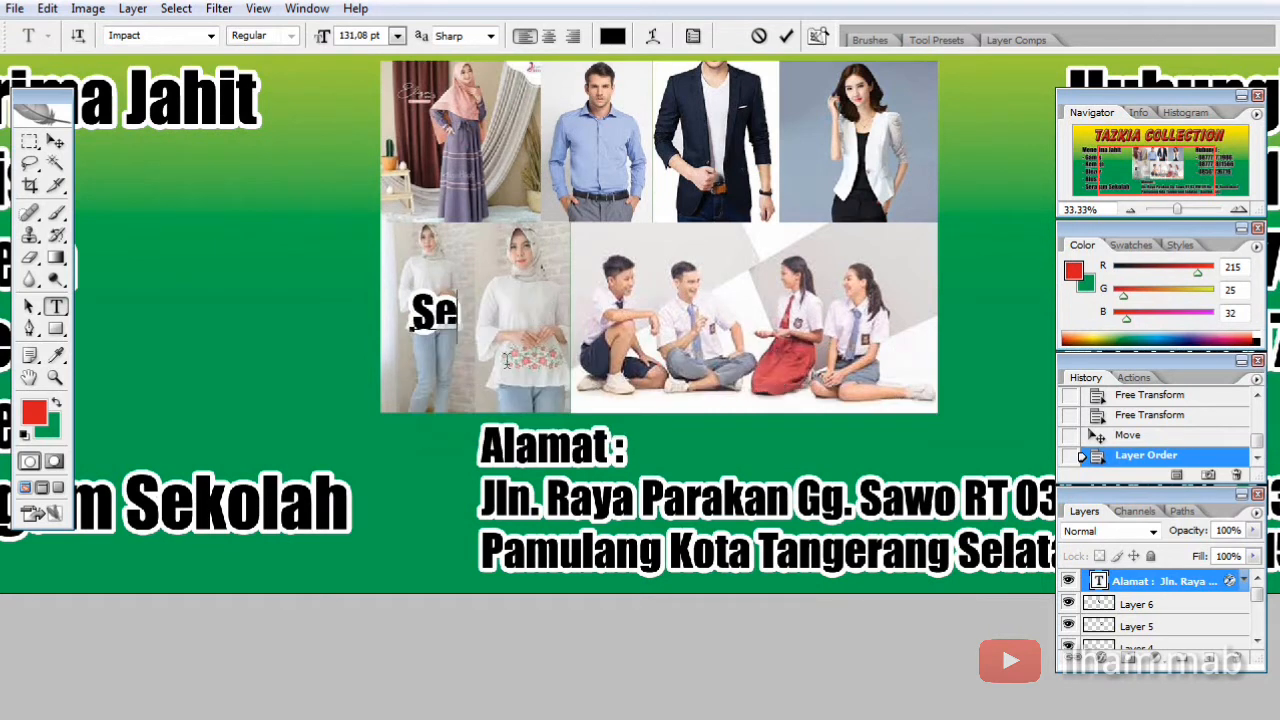
type("ragam Sekolah")
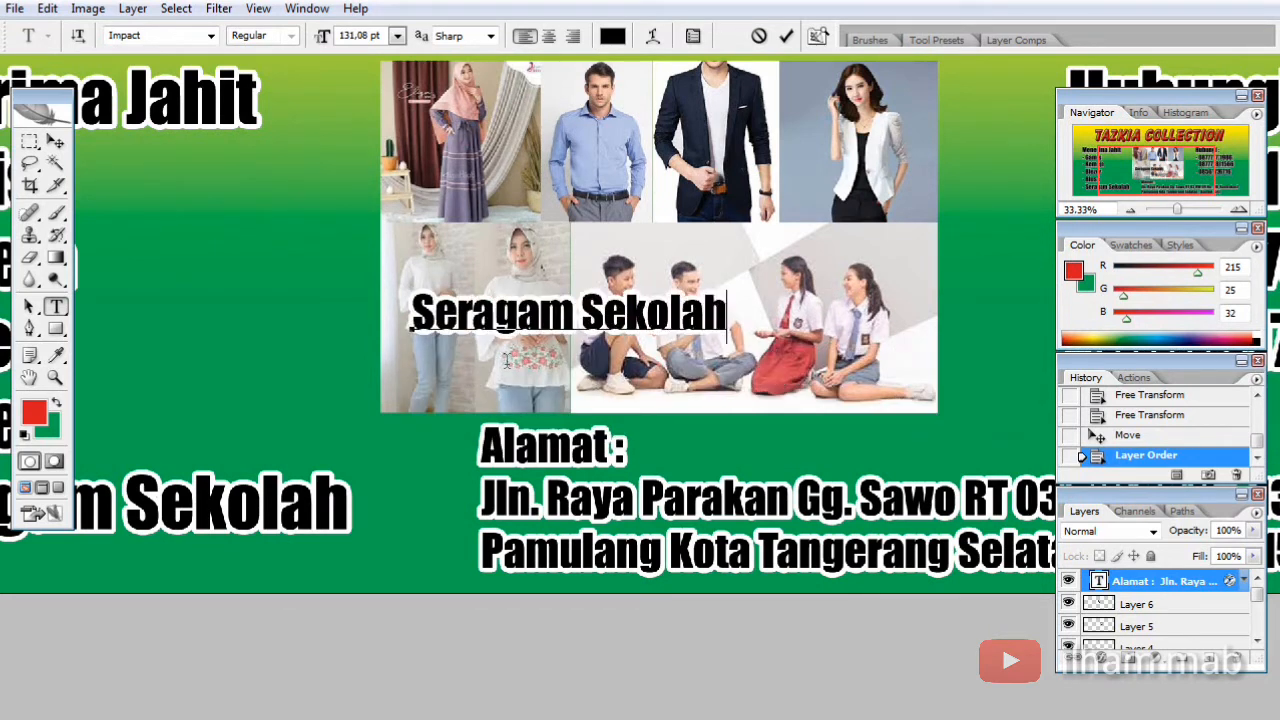
key("ctrl+a")
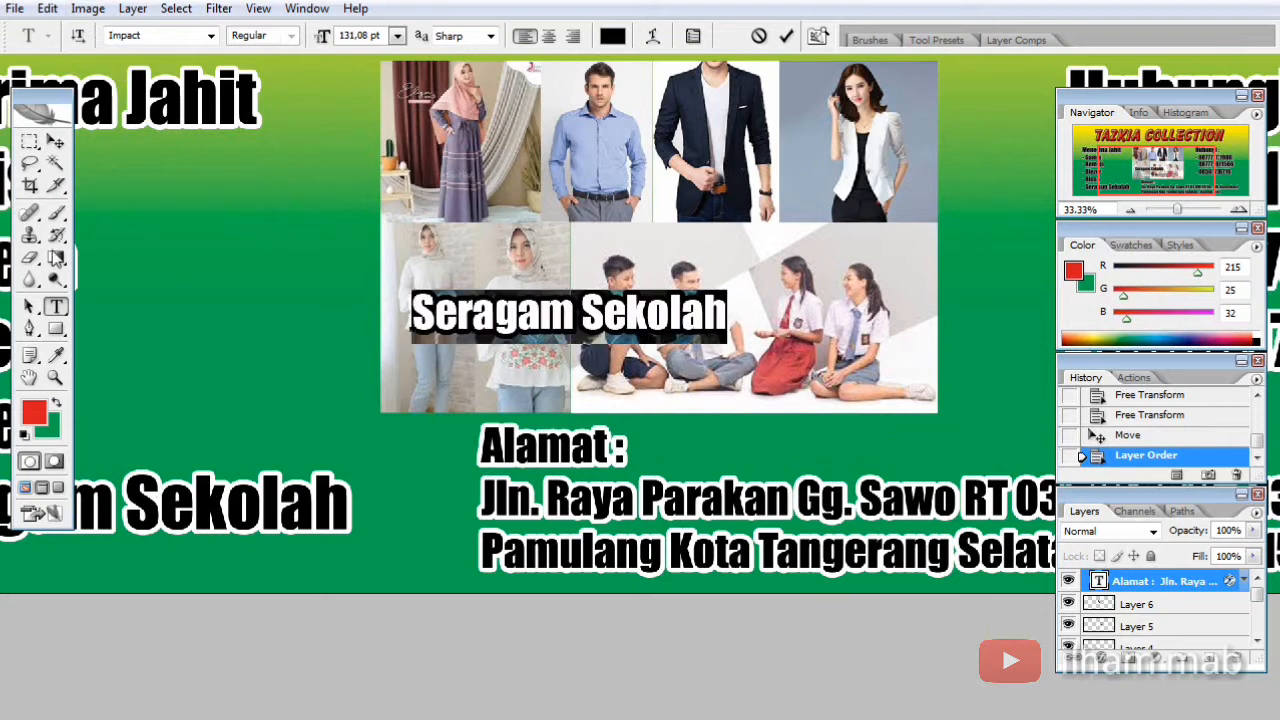
left_click(57, 402)
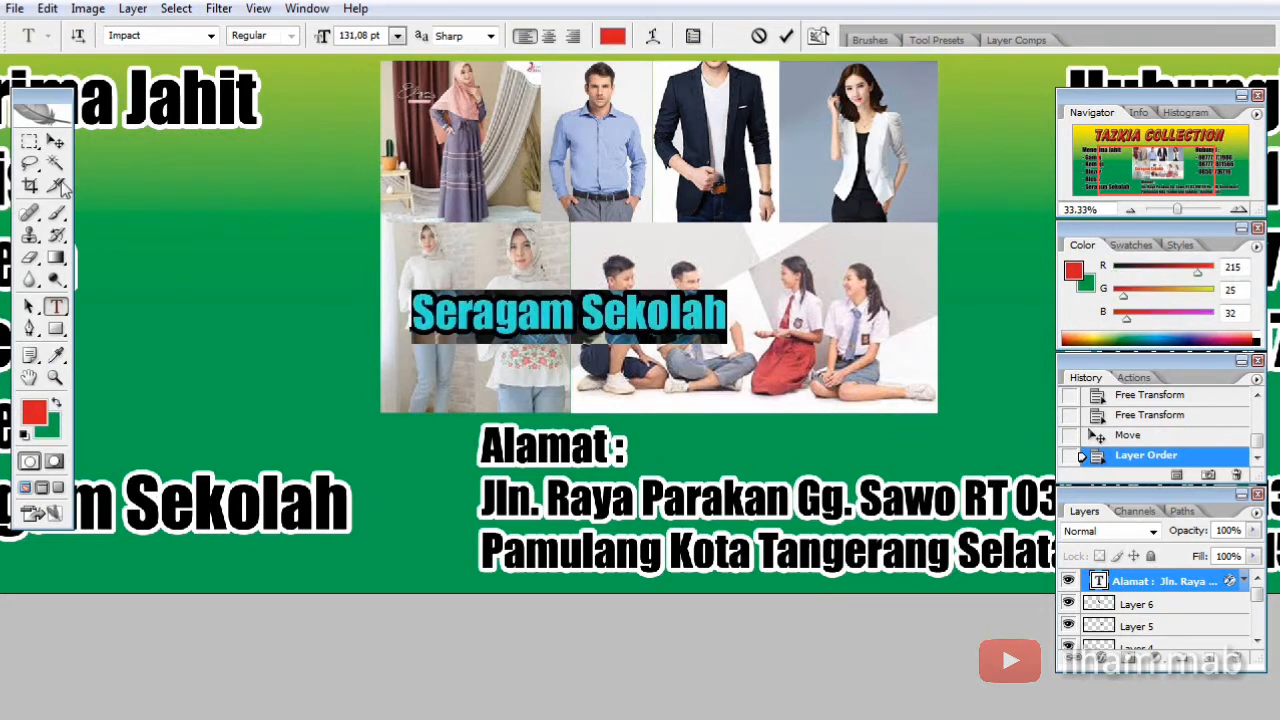
Scale the Seragam Sekolah label to 59.0% and place it in the lower-right corner of the school uniform photo
left_click(55, 141)
left_click_drag(723, 291, 895, 392)
key("shift+Right")
key("shift+Right")
key("shift+Right")
key("shift+Right")
key("shift+Right")
key("shift+Right")
key("shift+Right")
key("shift+Right")
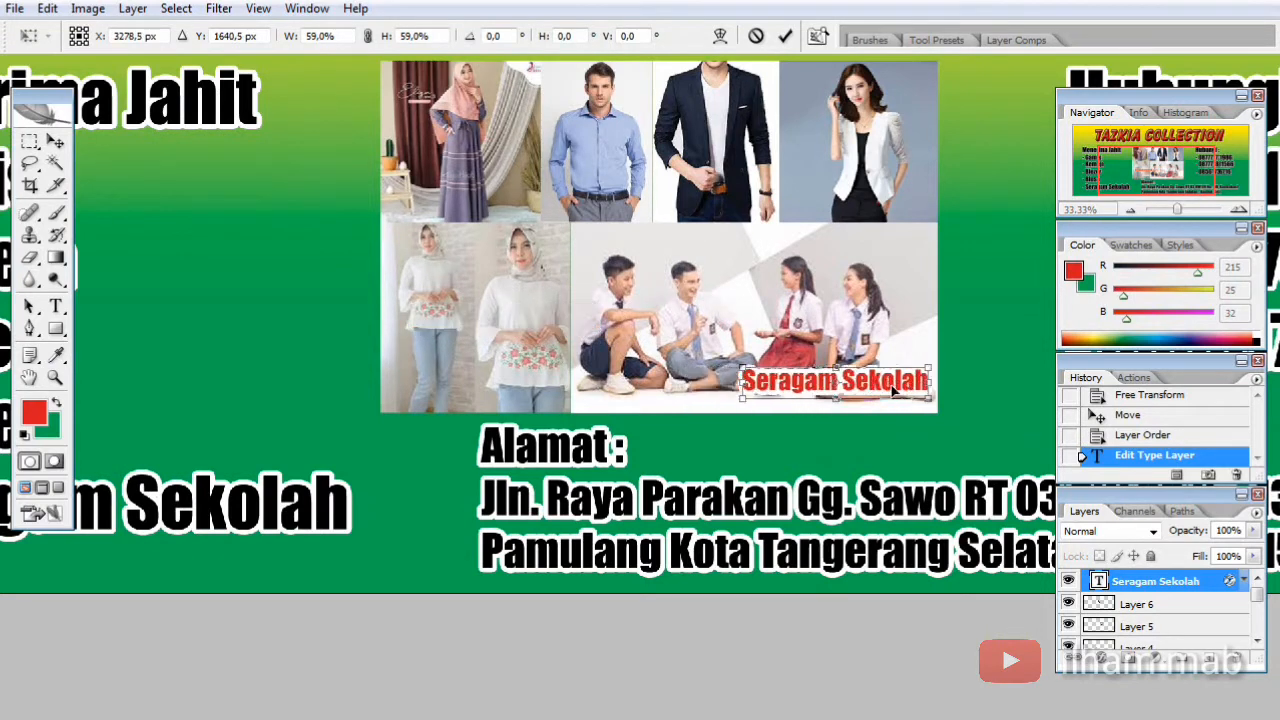
Nudge the Seragam Sekolah label a few pixels left and down toward the photo's bottom edge and apply the transform
key("Left")
key("Left")
key("Left")
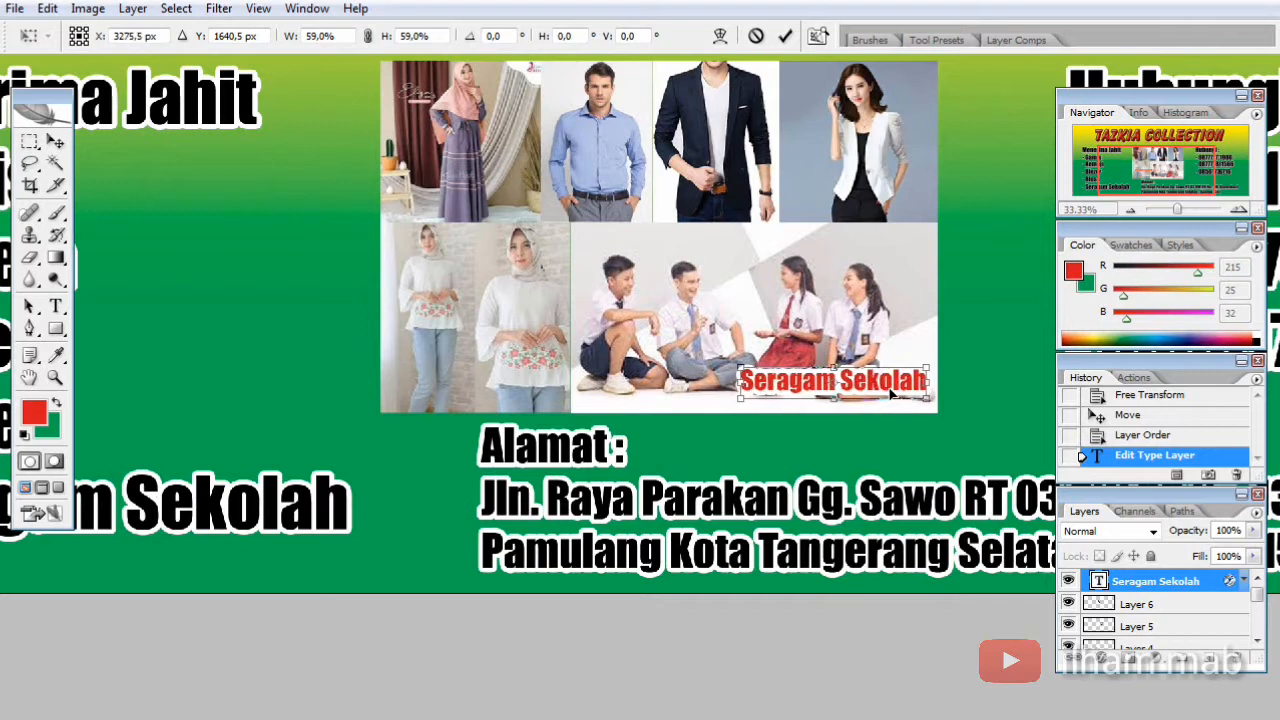
key("Down")
key("Down")
key("Down")
key("Down")
key("Down")
key("Down")
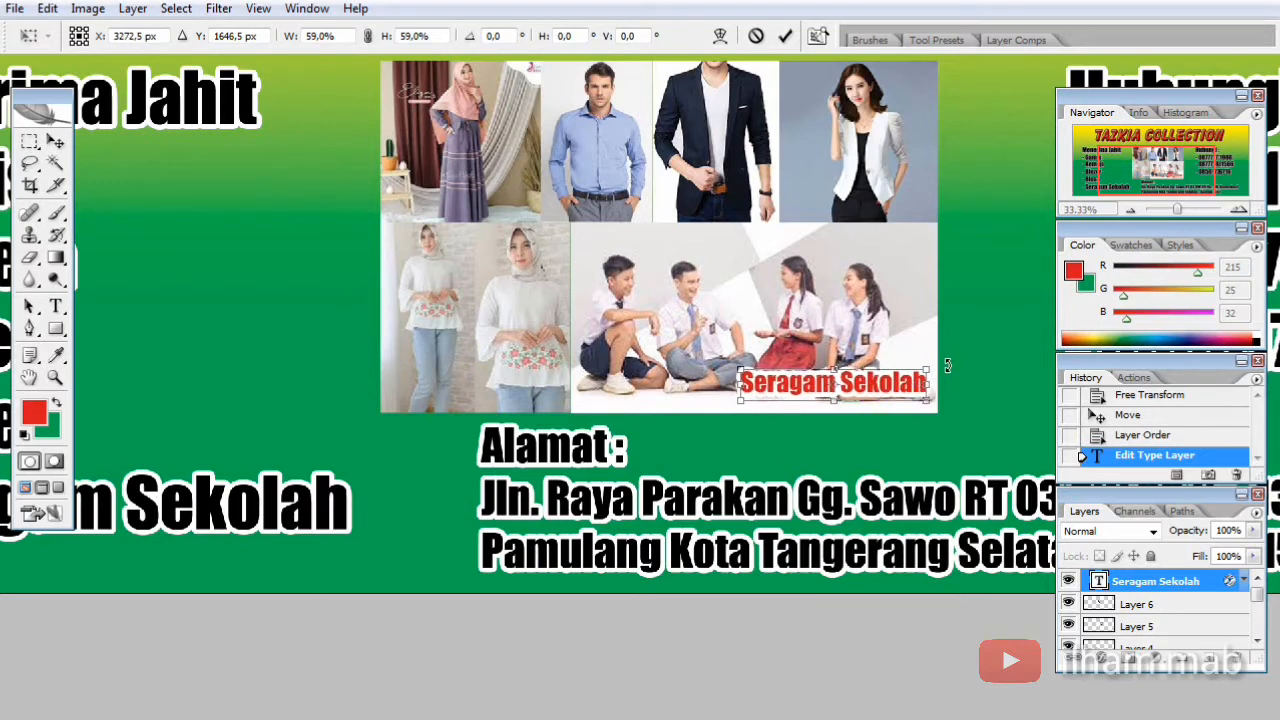
key("Down")
key("Down")
key("Down")
key("Down")
key("Down")
key("Down")
key("Return")
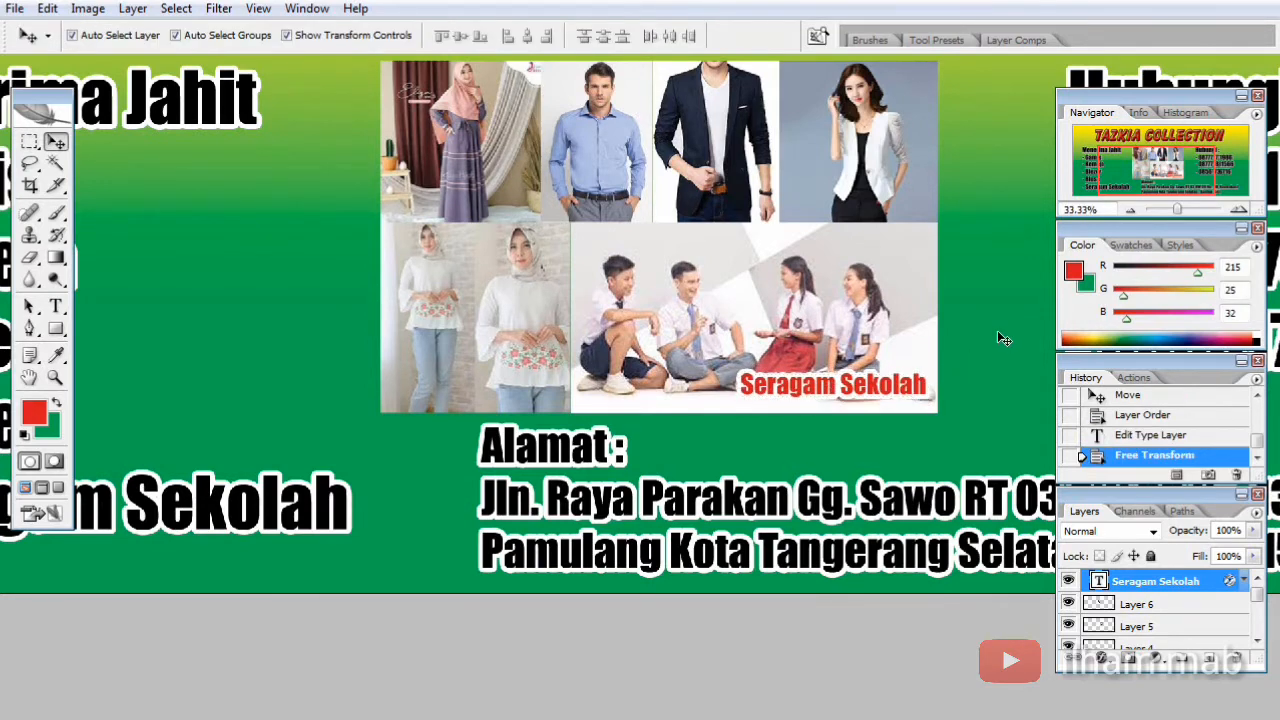
Copy the Seragam Sekolah label into the blouse photo's lower-right corner and change the copy's text to "Bluse"
left_click_drag(868, 396, 722, 432)
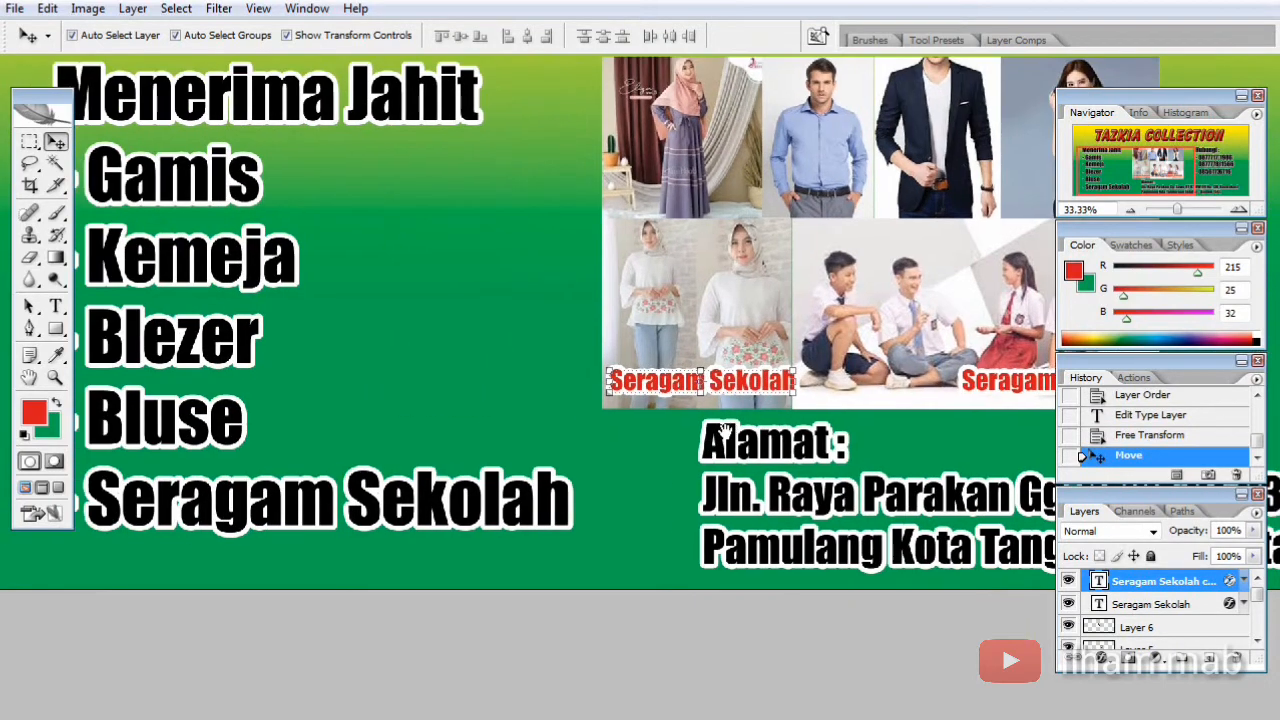
key("t")
left_click(721, 385)
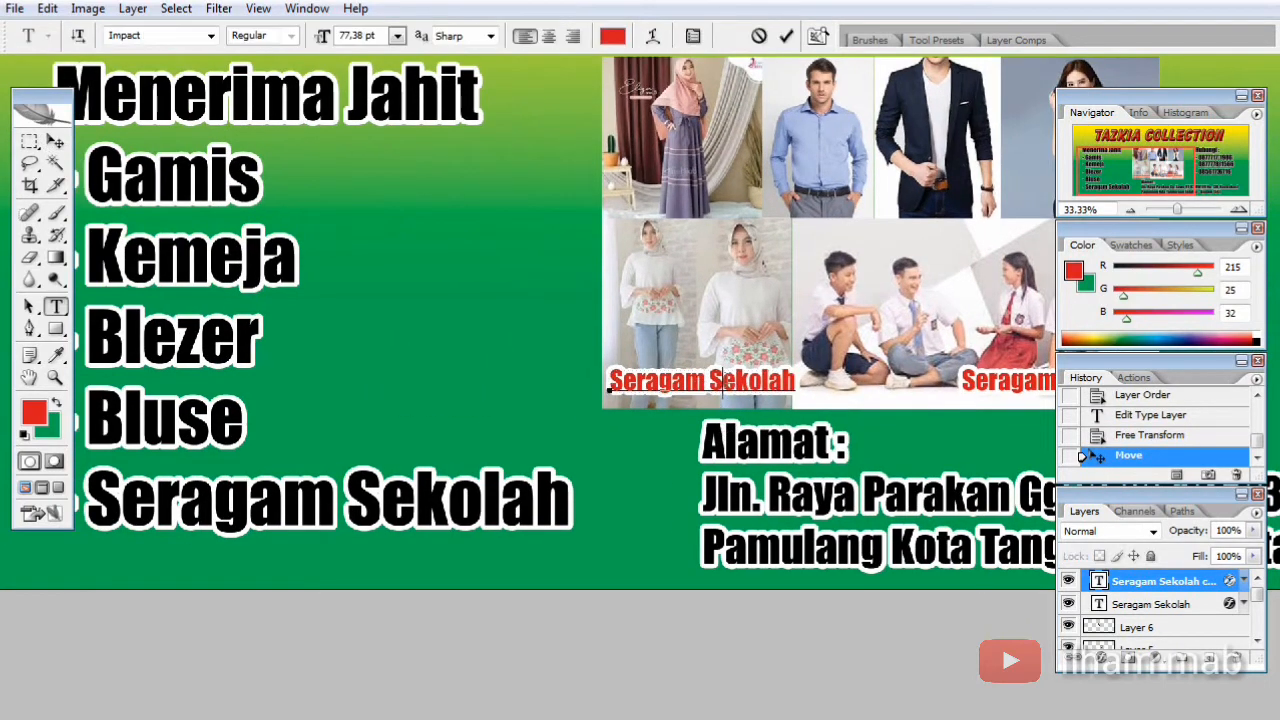
key("ctrl+a")
type("B")
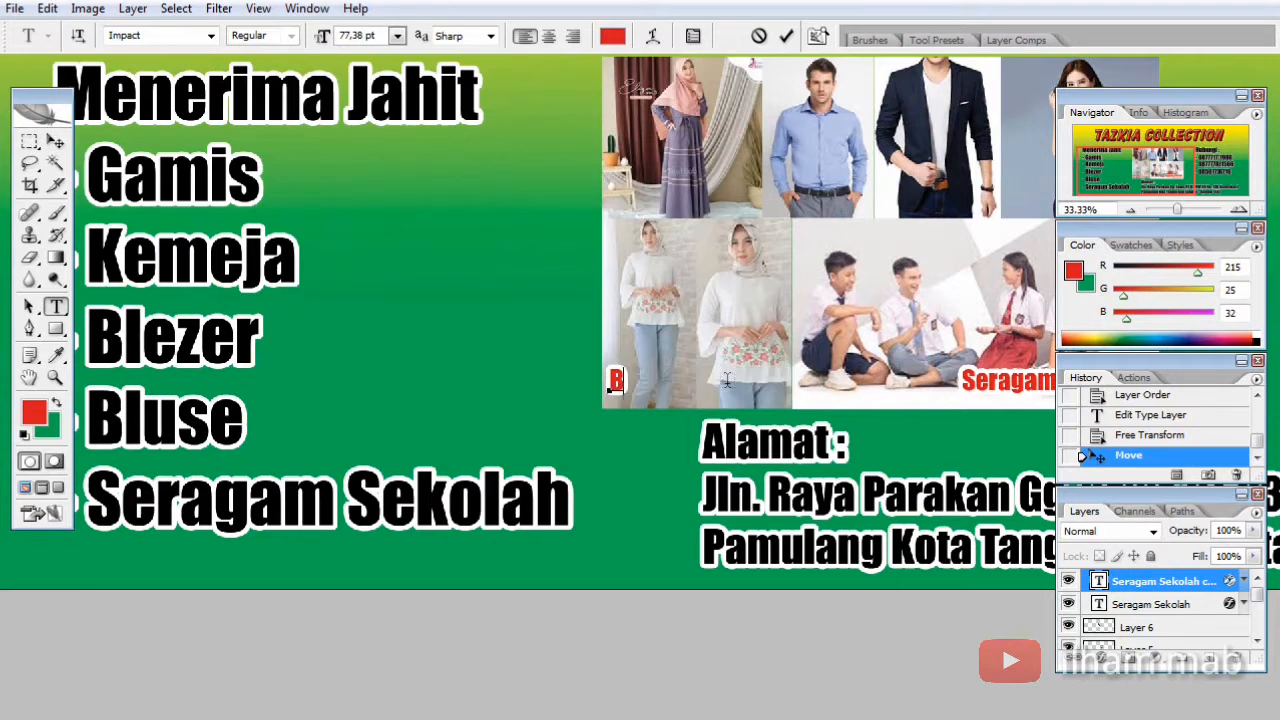
type("luse")
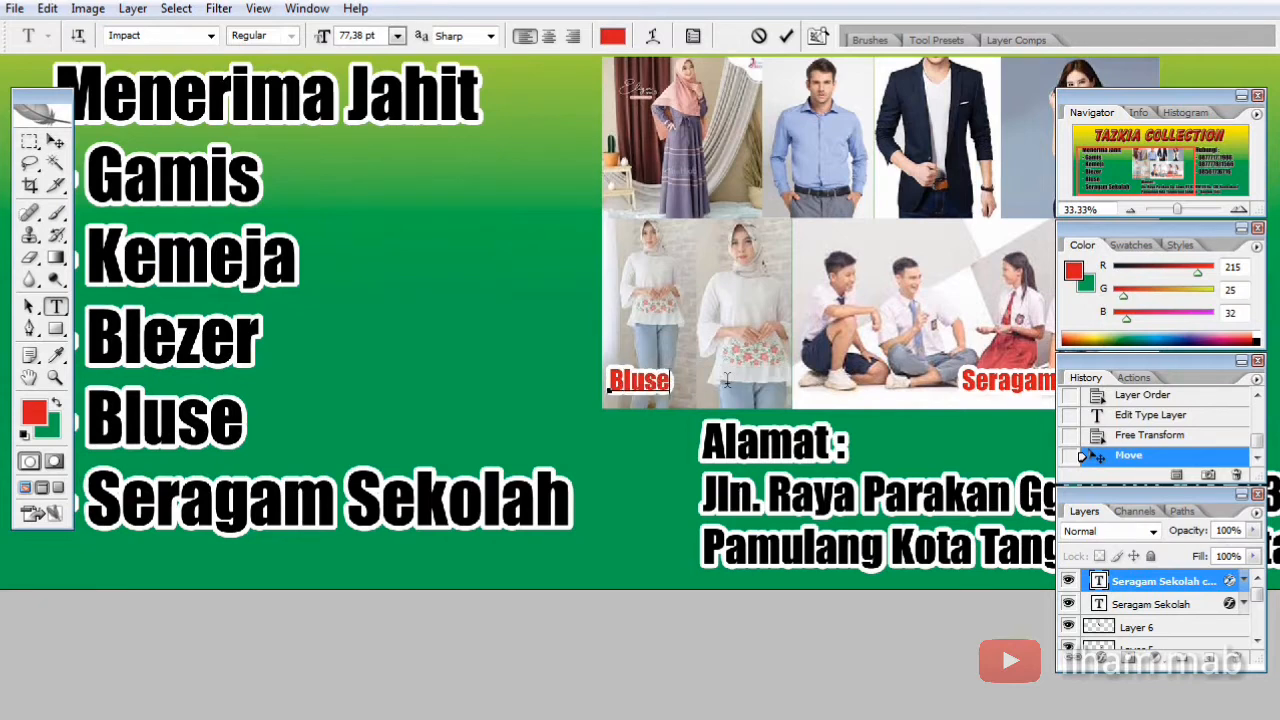
left_click(56, 142)
left_click_drag(639, 386, 749, 398)
Copy the Bluse label onto the bottom of the women's blazer photo and change its text to "Blezer Wanita"
left_click_drag(862, 307, 579, 442)
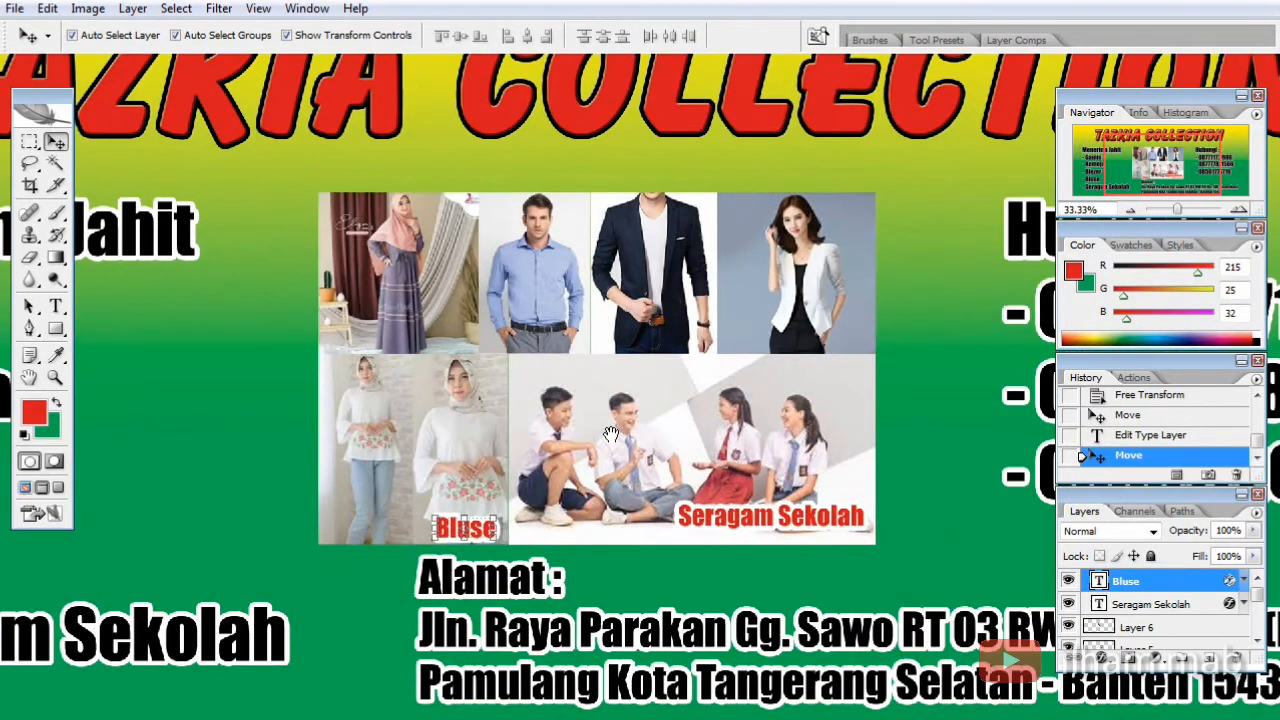
left_click(930, 371)
left_click_drag(463, 526, 833, 340)
key("t")
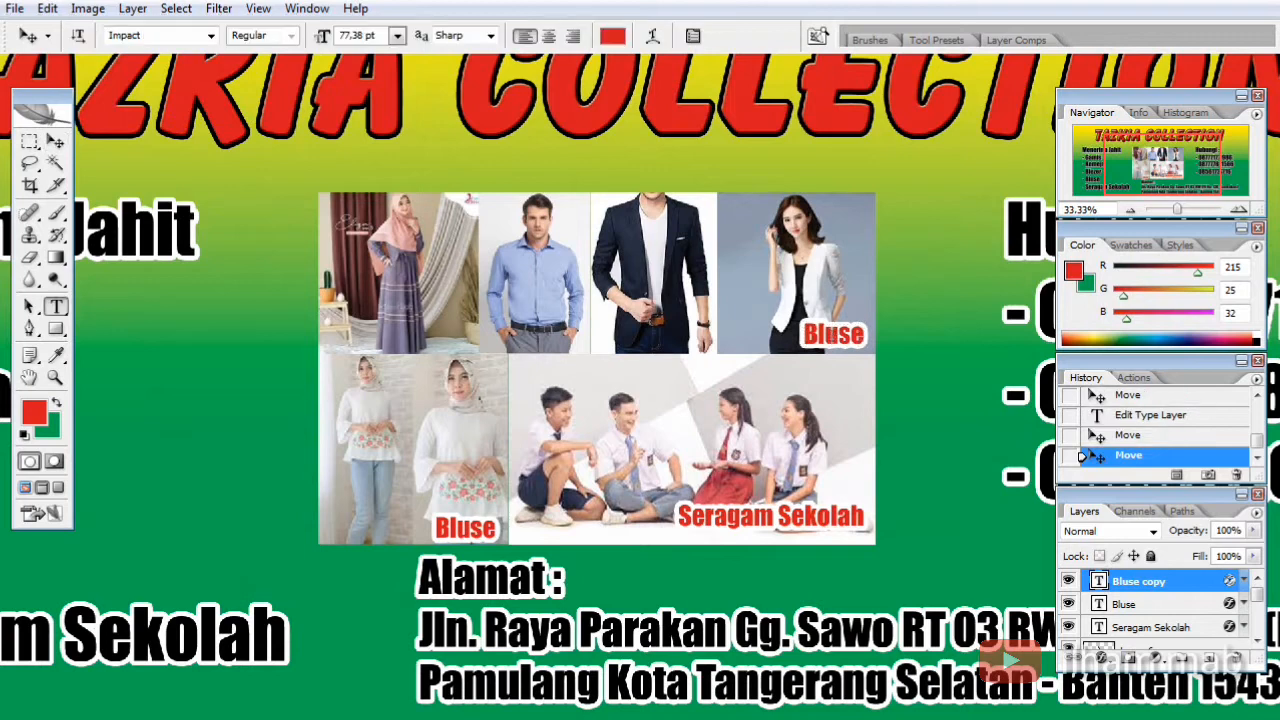
key("ctrl+a")
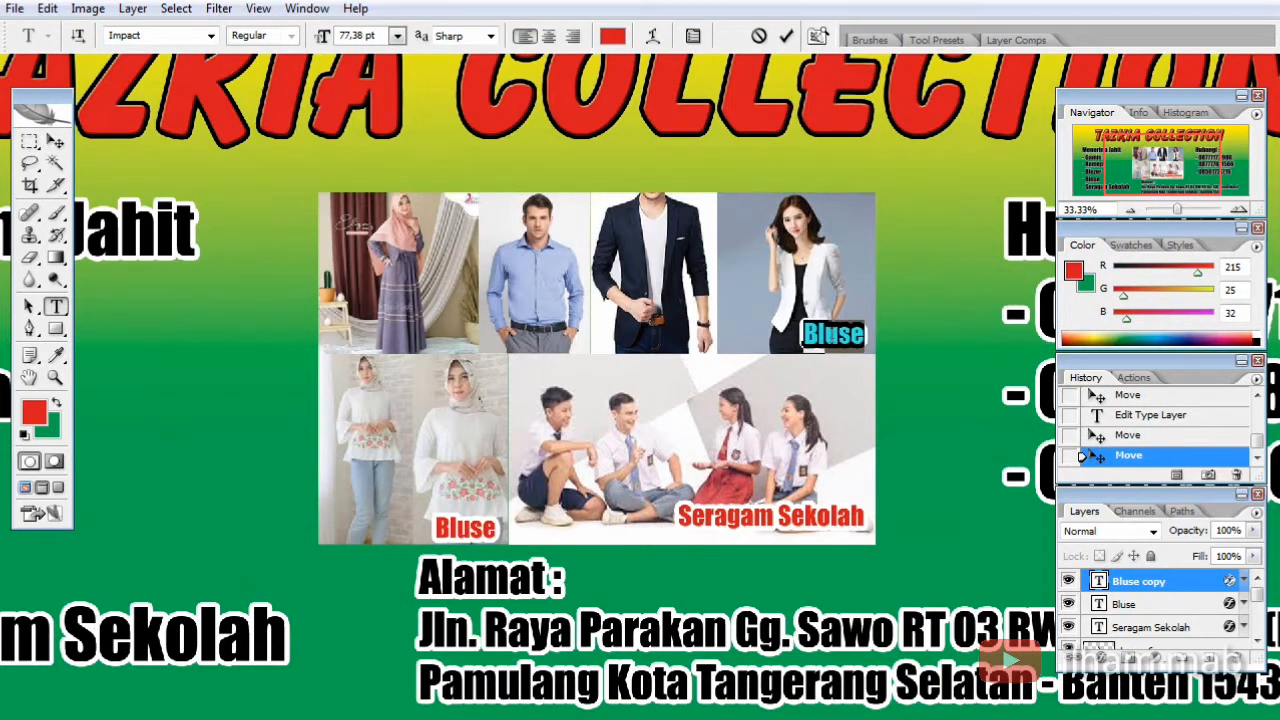
type("Blez")
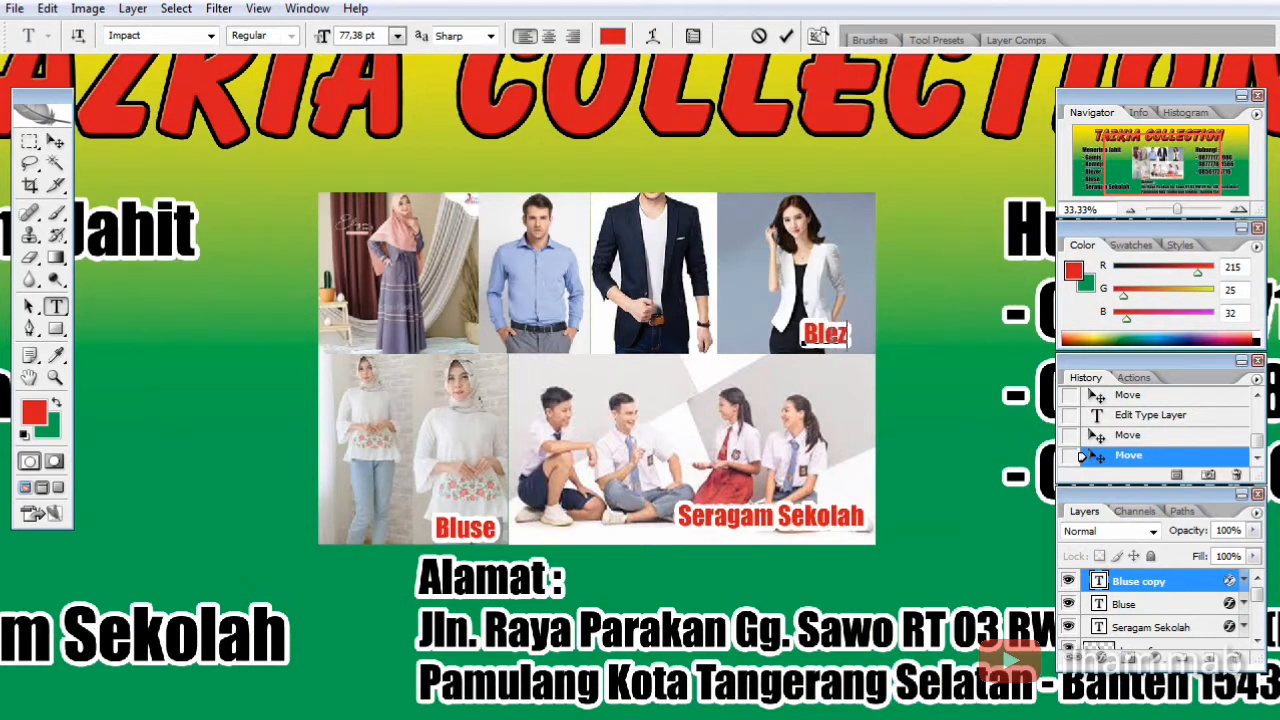
type("er Wanita")
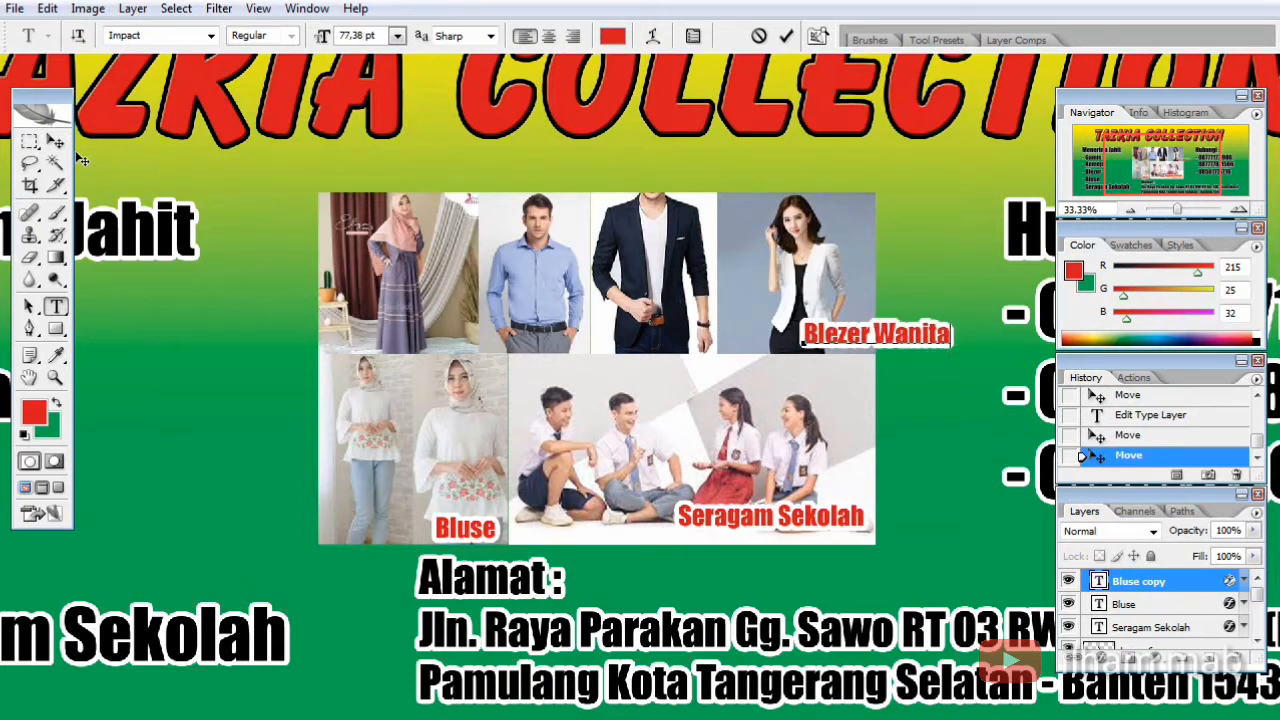
left_click(55, 142)
Fit the Blezer Wanita label within its photo and copy it onto the men's blazer photo as "Blezer Pria"
left_click_drag(835, 338, 729, 338)
key("t")
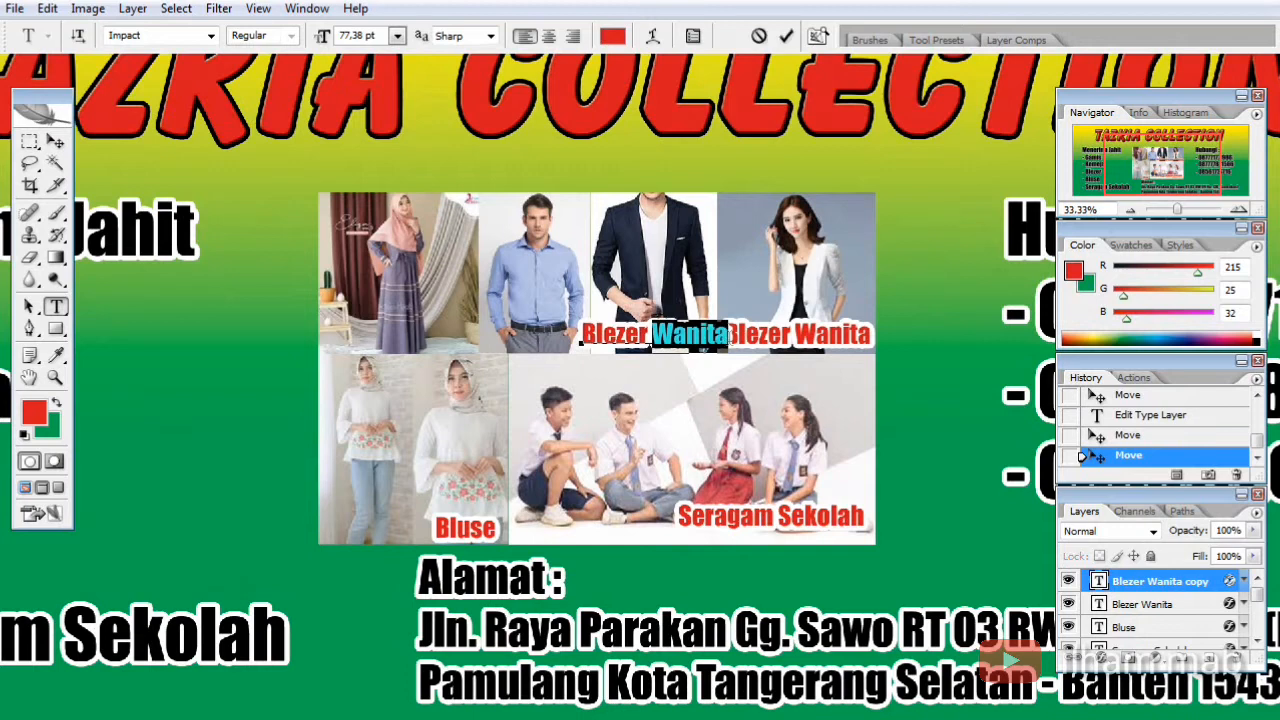
type("Pria")
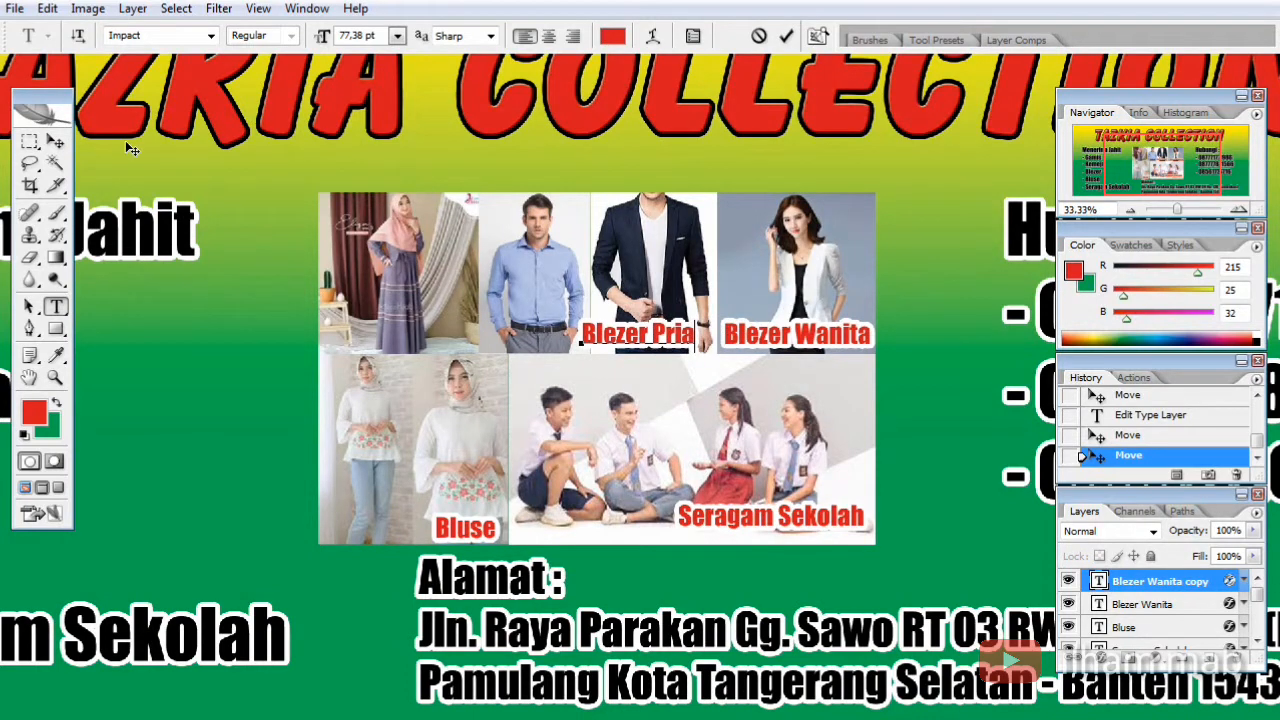
left_click(55, 141)
Copy the Blezer Pria label onto the bottom of the kemeja photo and change its text to "Kemeja"
left_click_drag(599, 335, 486, 333)
key("t")
left_click(500, 341)
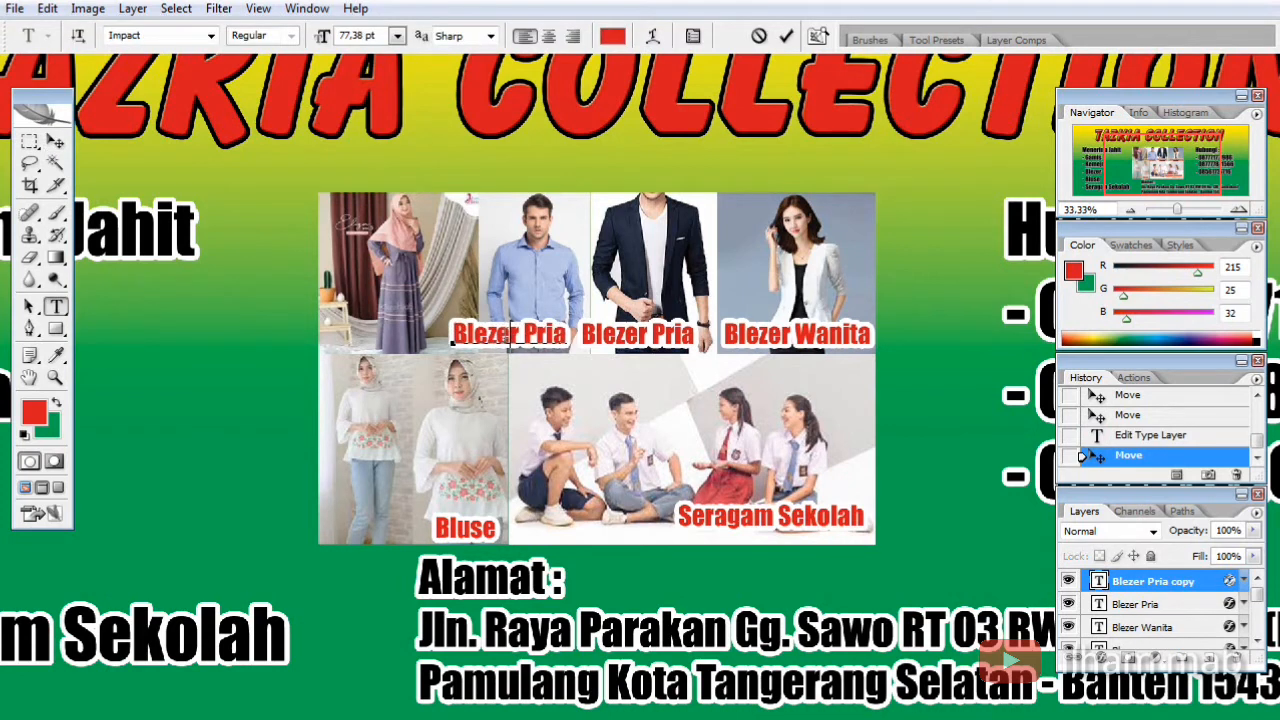
key("ctrl+a")
key("ctrl+q")
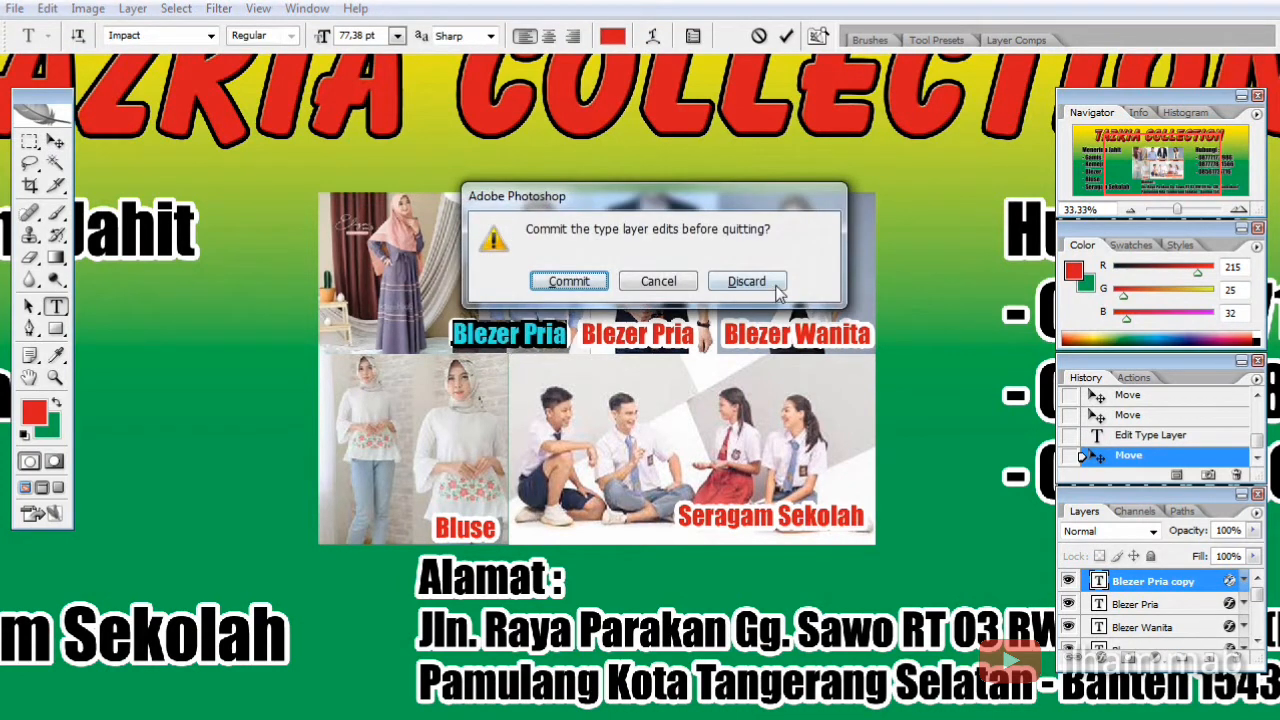
left_click(671, 284)
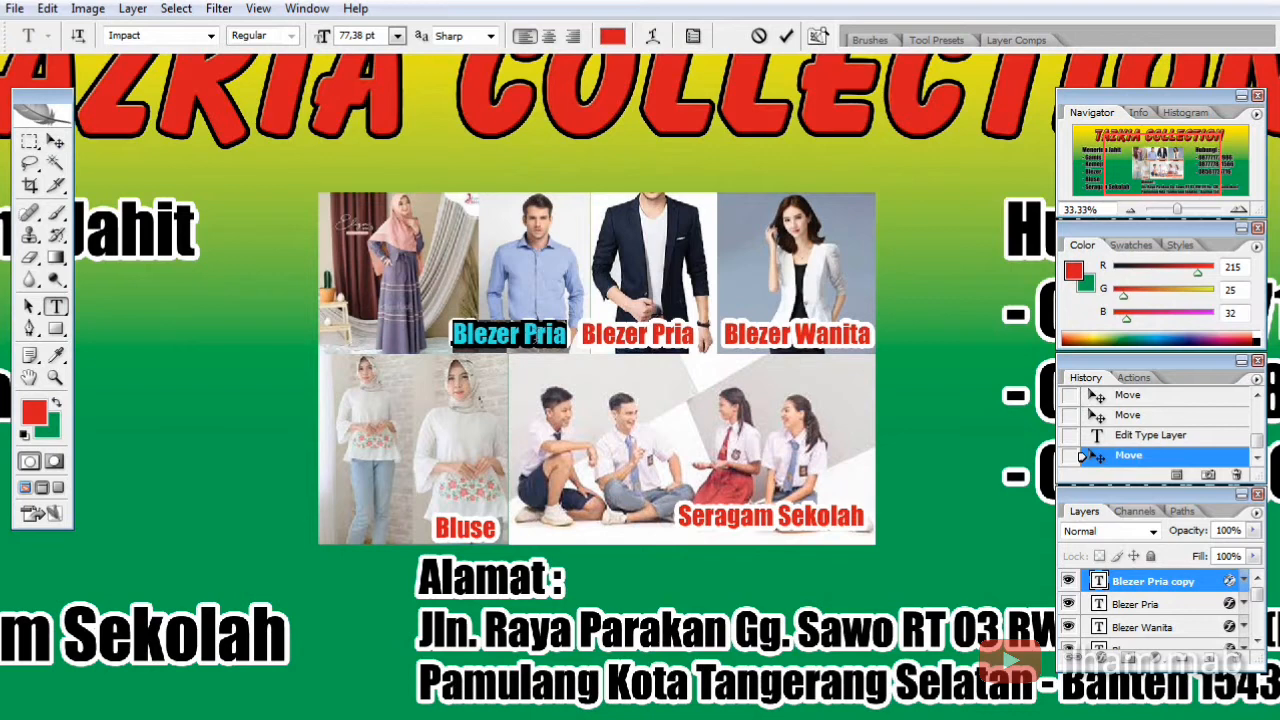
type("Kemed")
key("BackSpace")
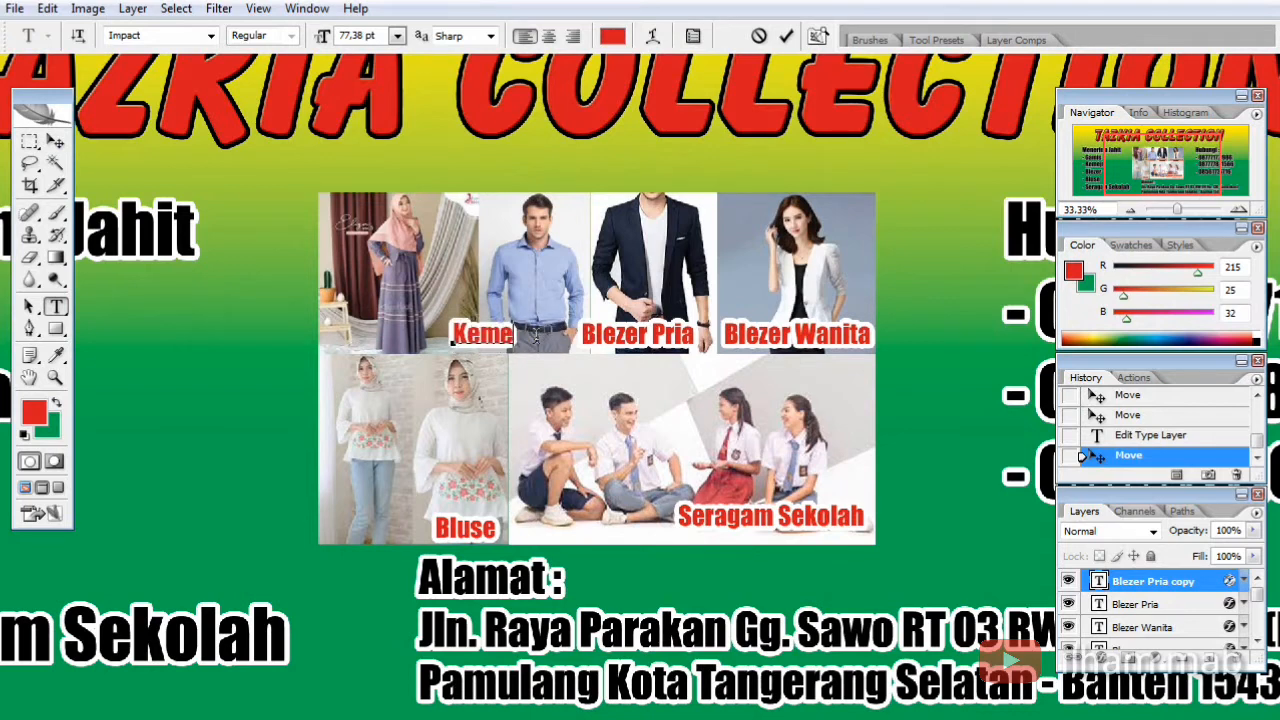
type("ja")
left_click(55, 142)
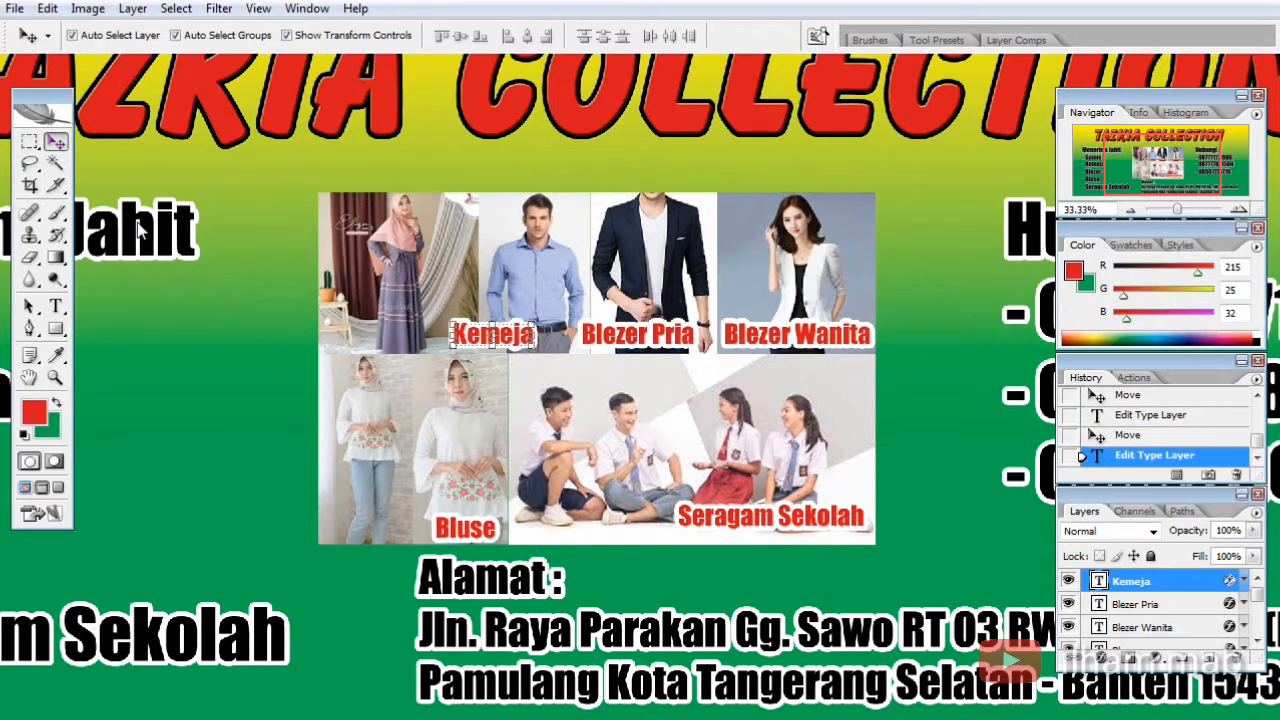
Copy the Kemeja label onto the bottom of the long-dress photo and change the copy's text to "Gamis"
left_click(250, 268)
left_click_drag(488, 340, 380, 341)
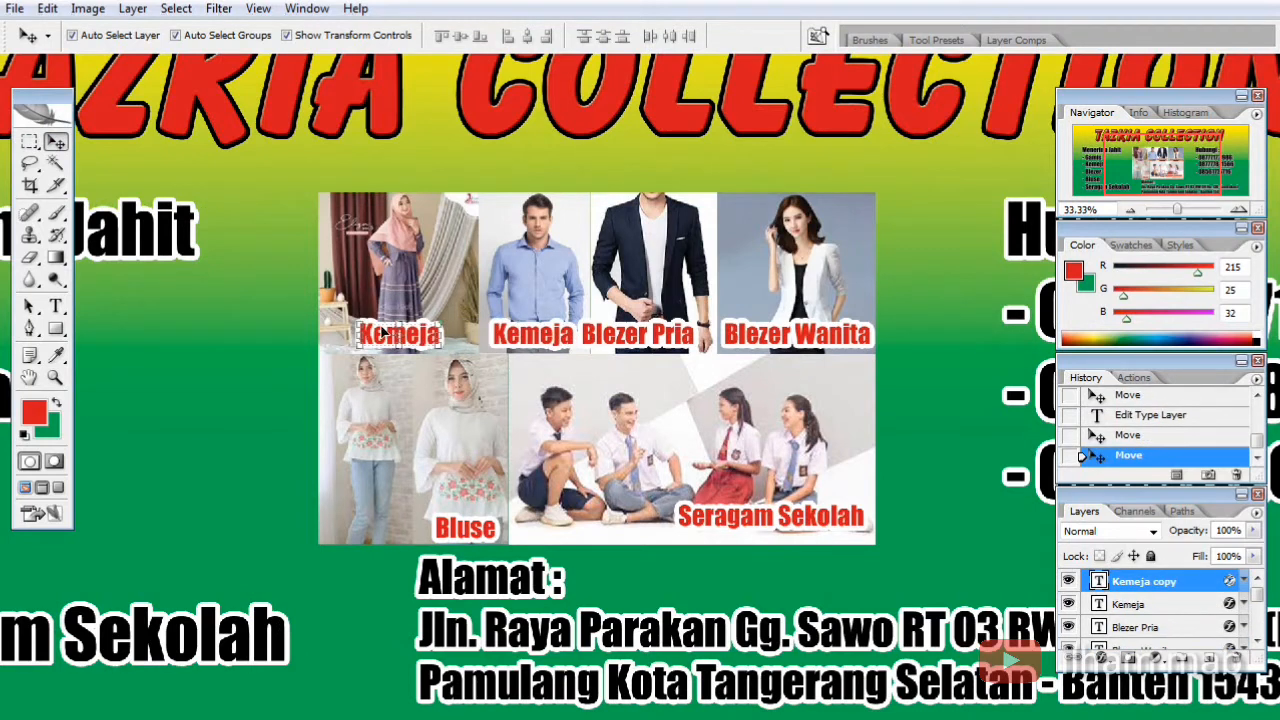
key("t")
double_click(360, 341)
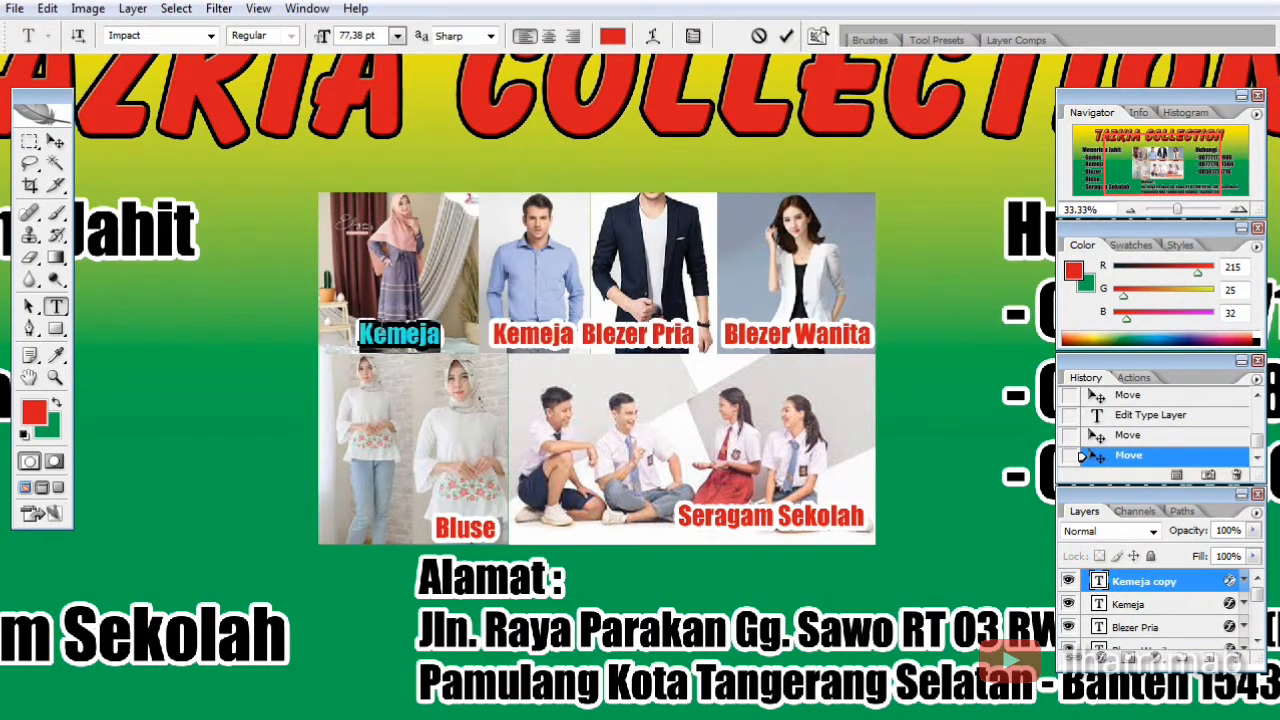
type("Gamis")
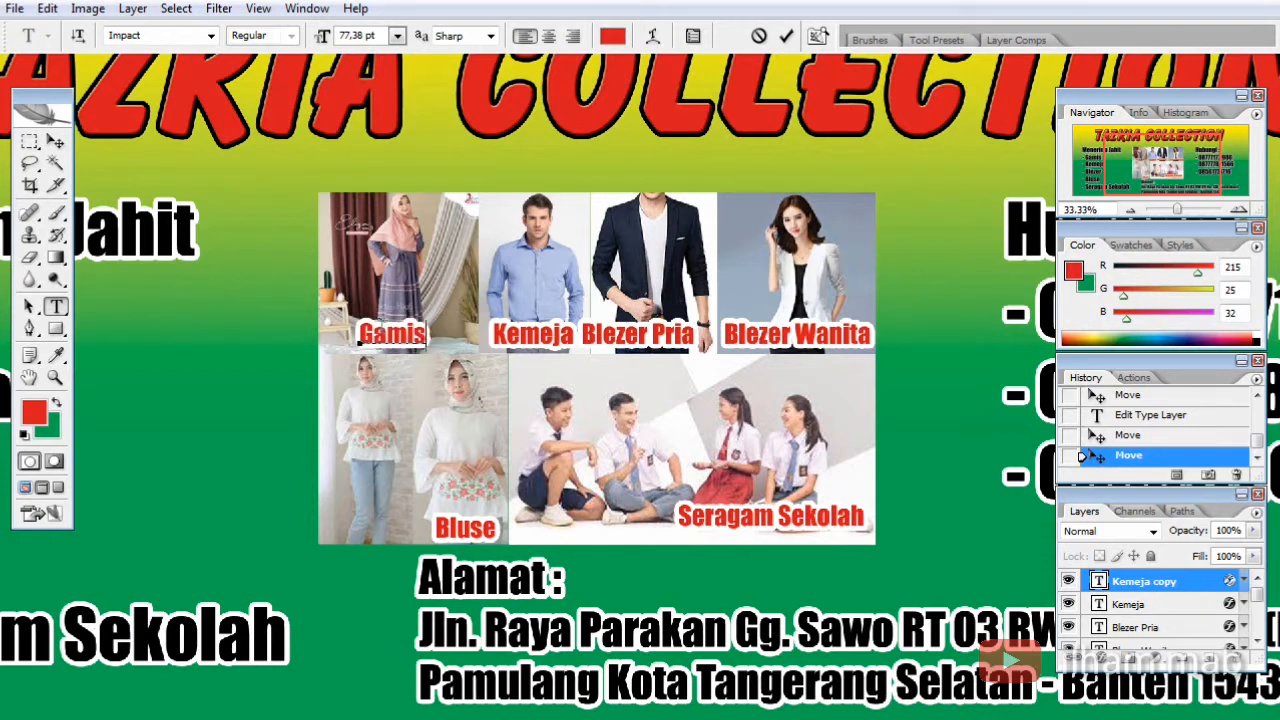
left_click(56, 142)
left_click(163, 370)
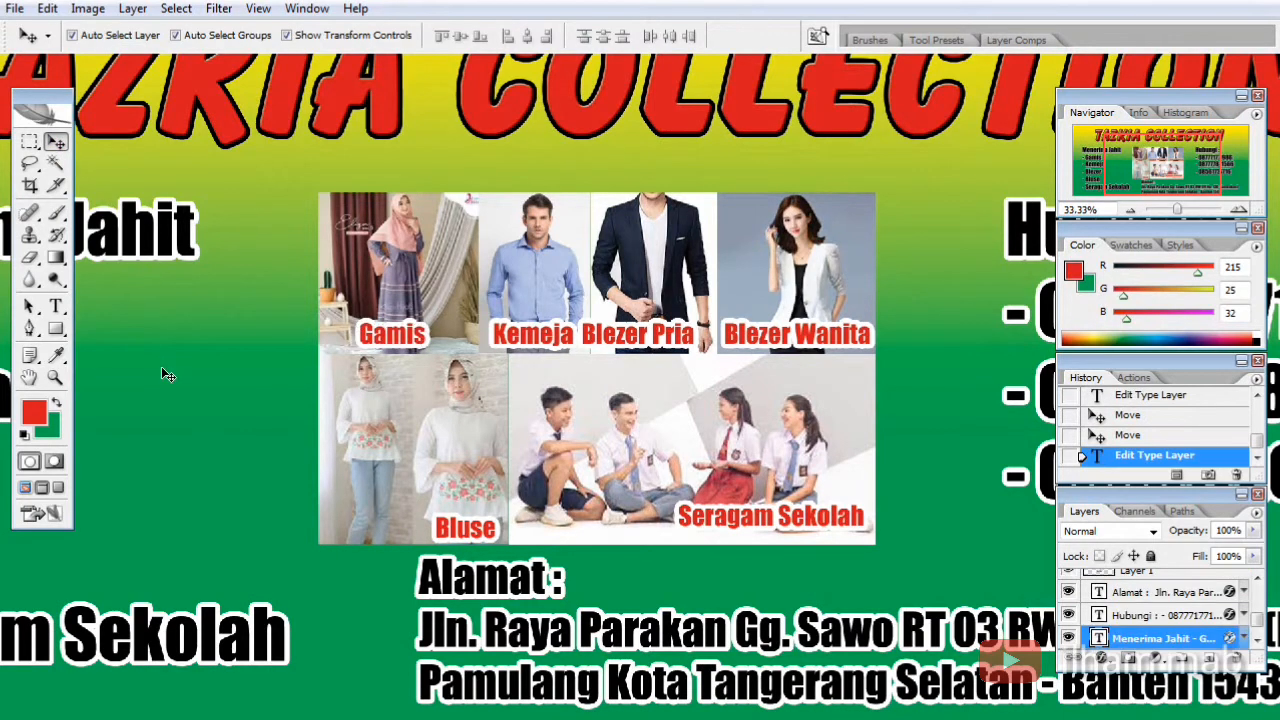
Shift the Gamis label sideways into the lower-right corner of the long-dress photo
left_click(394, 340)
left_click(286, 305)
left_click_drag(396, 343, 436, 343)
left_click(939, 314)
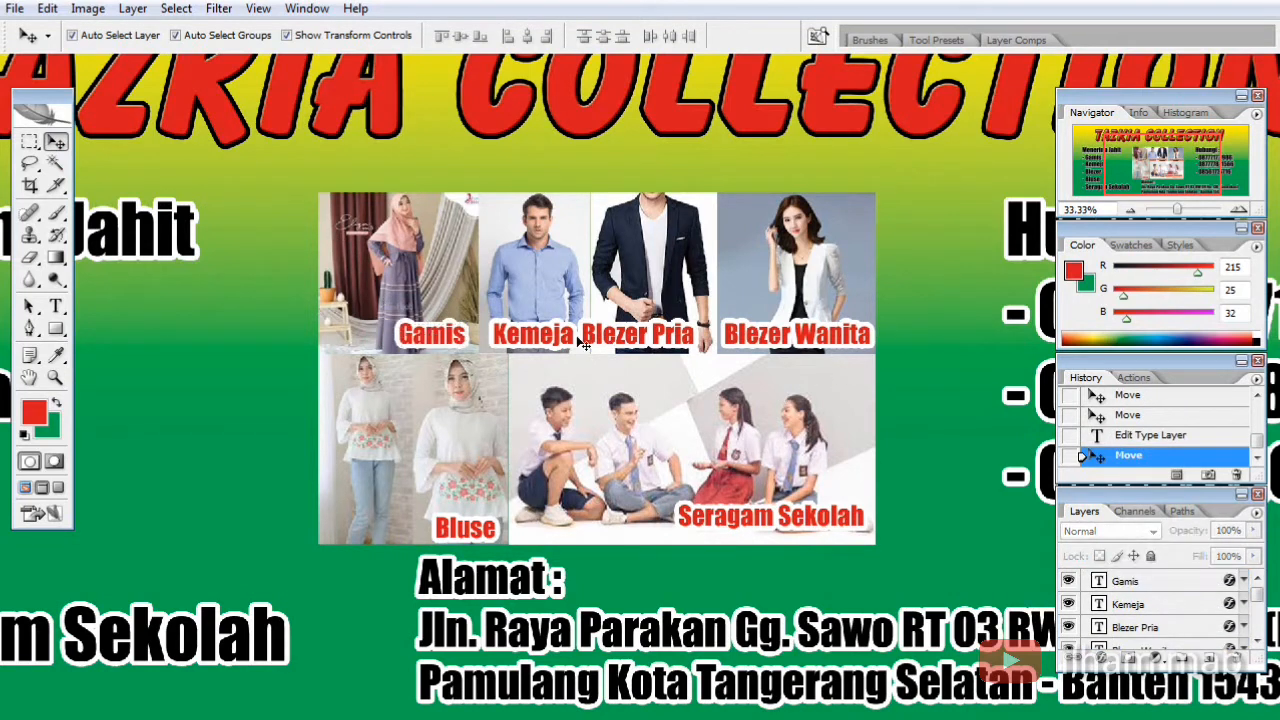
left_click(447, 338, "shift")
left_click(540, 340, "shift")
left_click(630, 340, "shift")
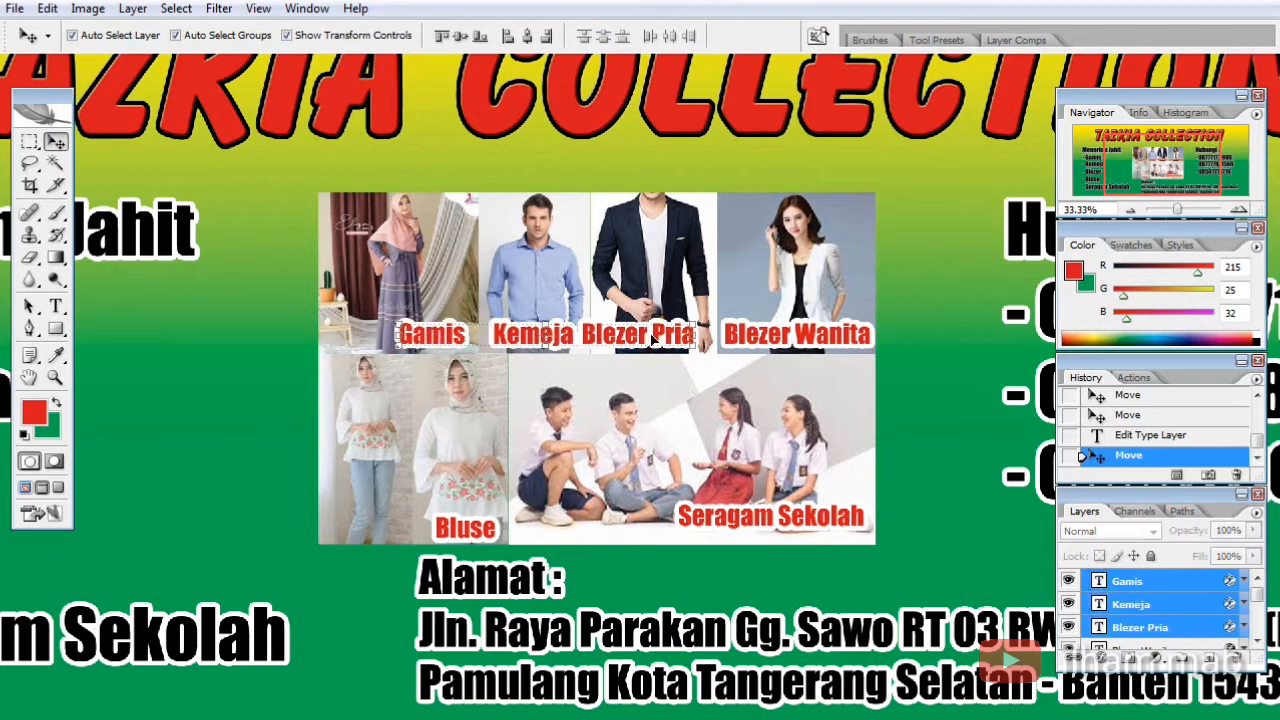
left_click(770, 339, "shift")
left_click(820, 511, "shift")
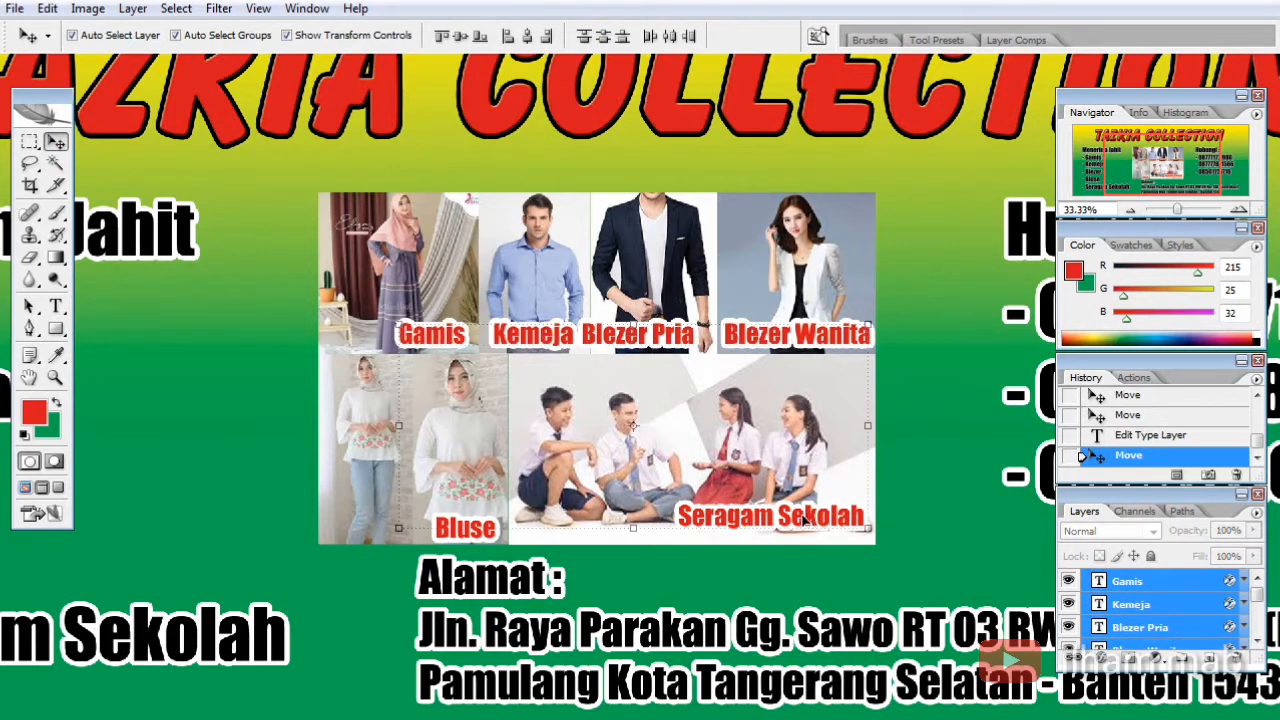
left_click(866, 370)
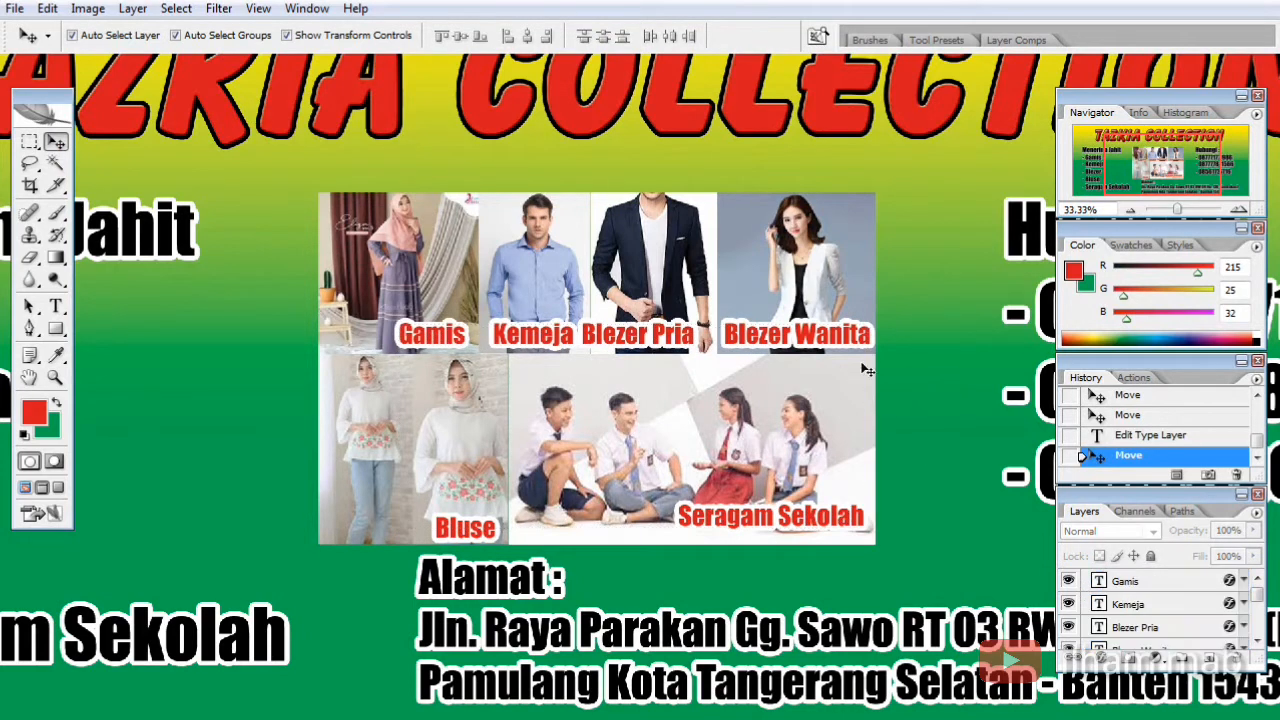
Thin the white outside stroke of the Gamis label and set the Kemeja label's stroke size to 5 px
left_click(455, 337)
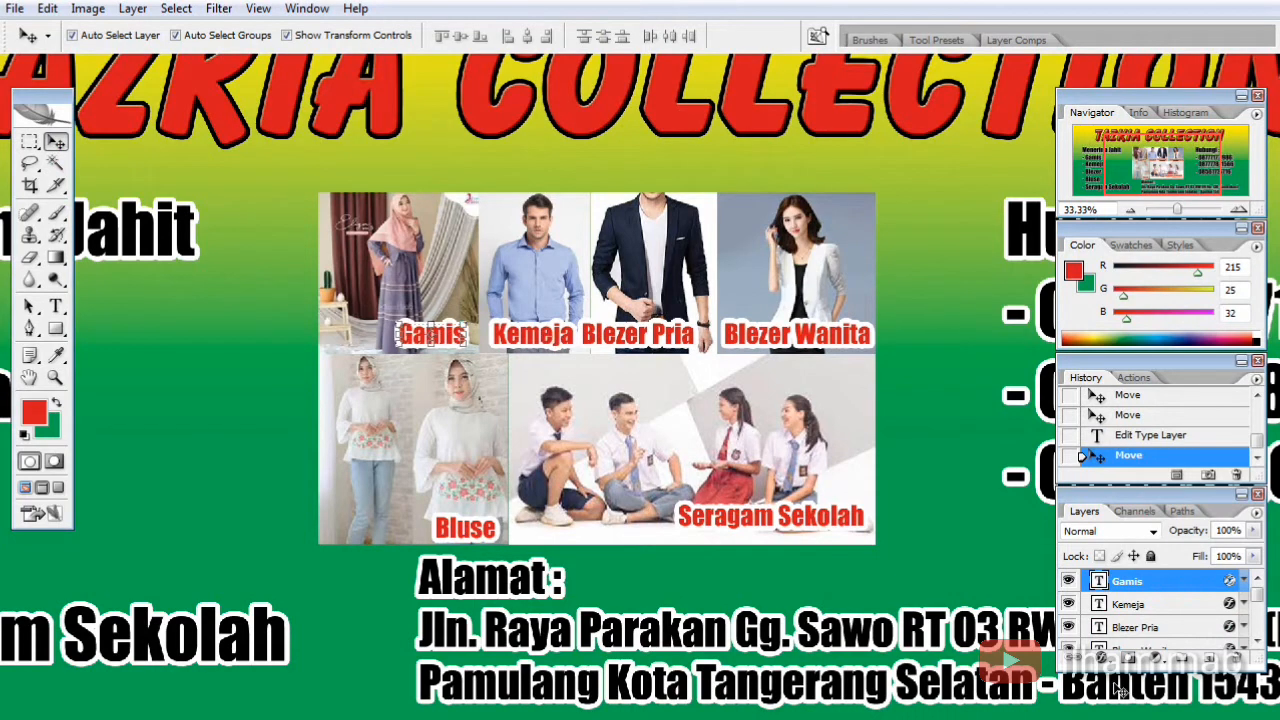
left_click(1103, 663)
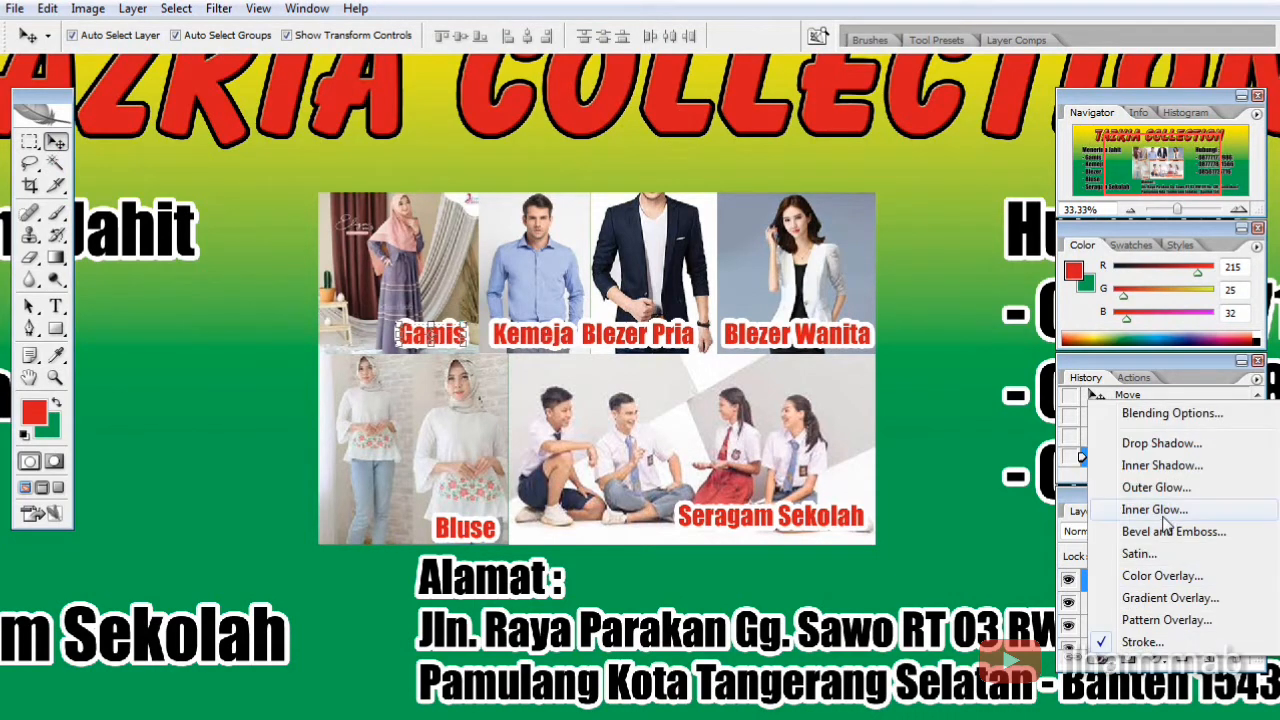
left_click(1140, 642)
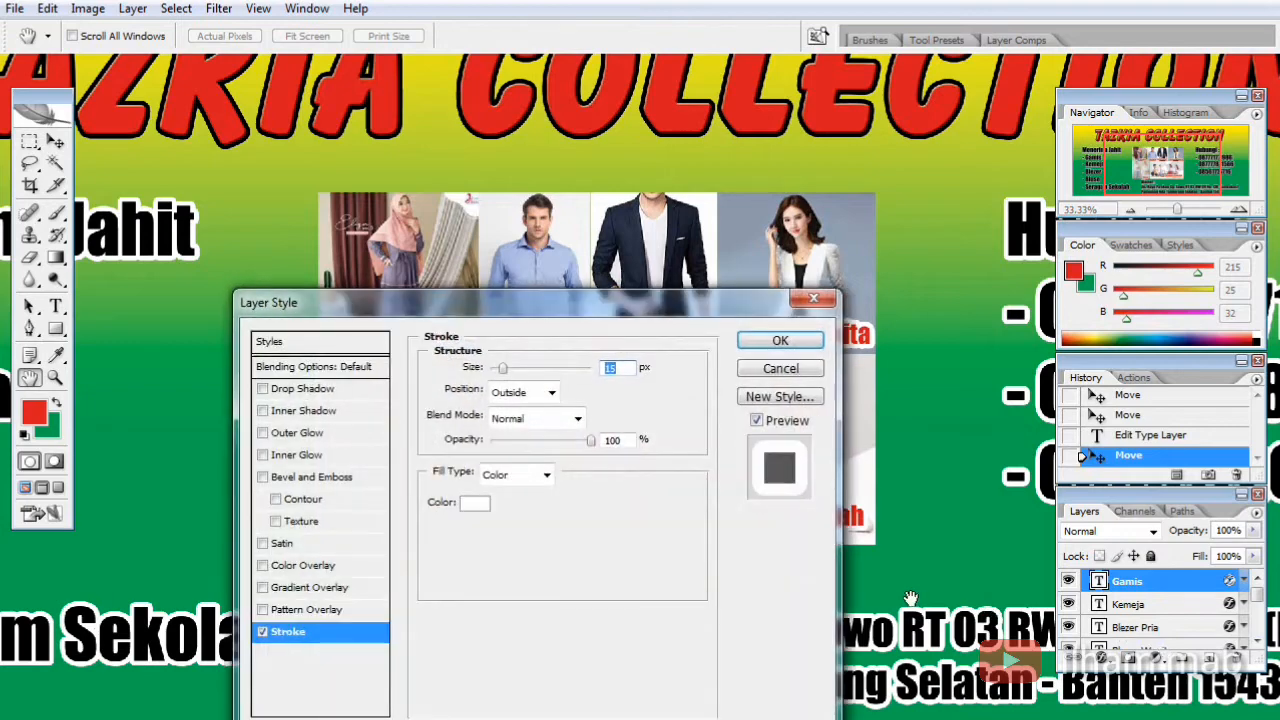
key("Return")
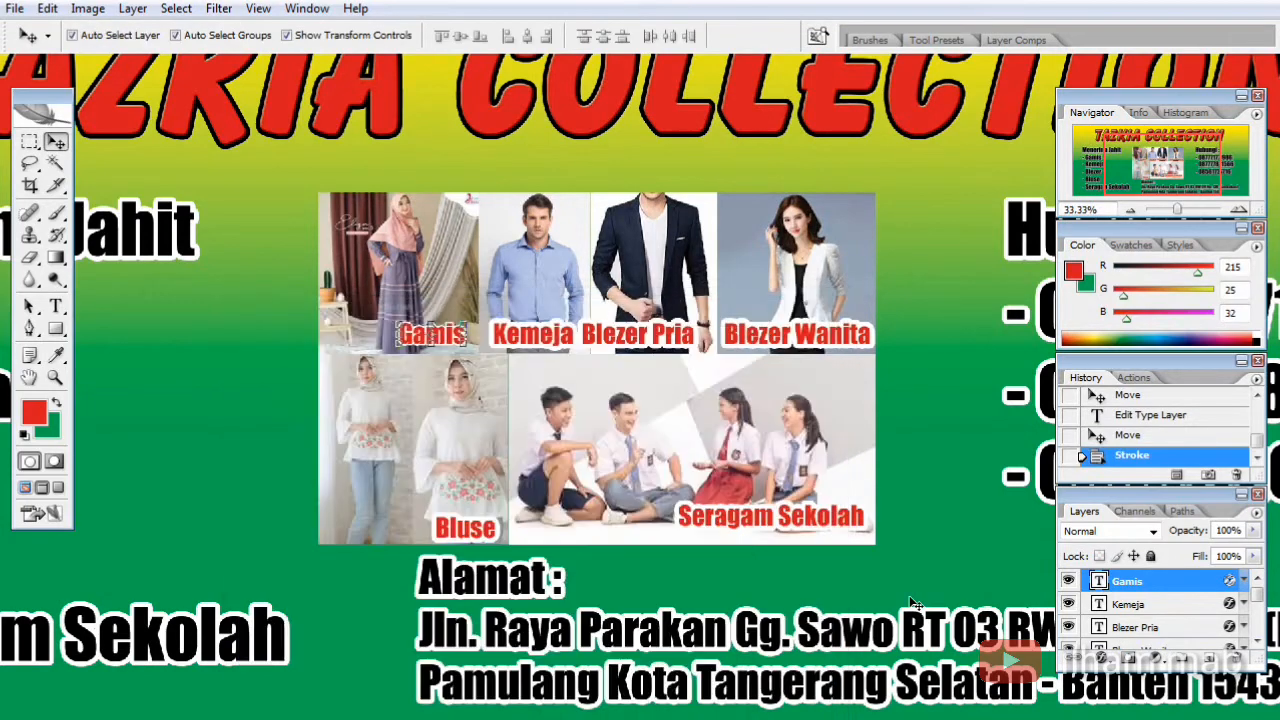
left_click(602, 354)
left_click(548, 340)
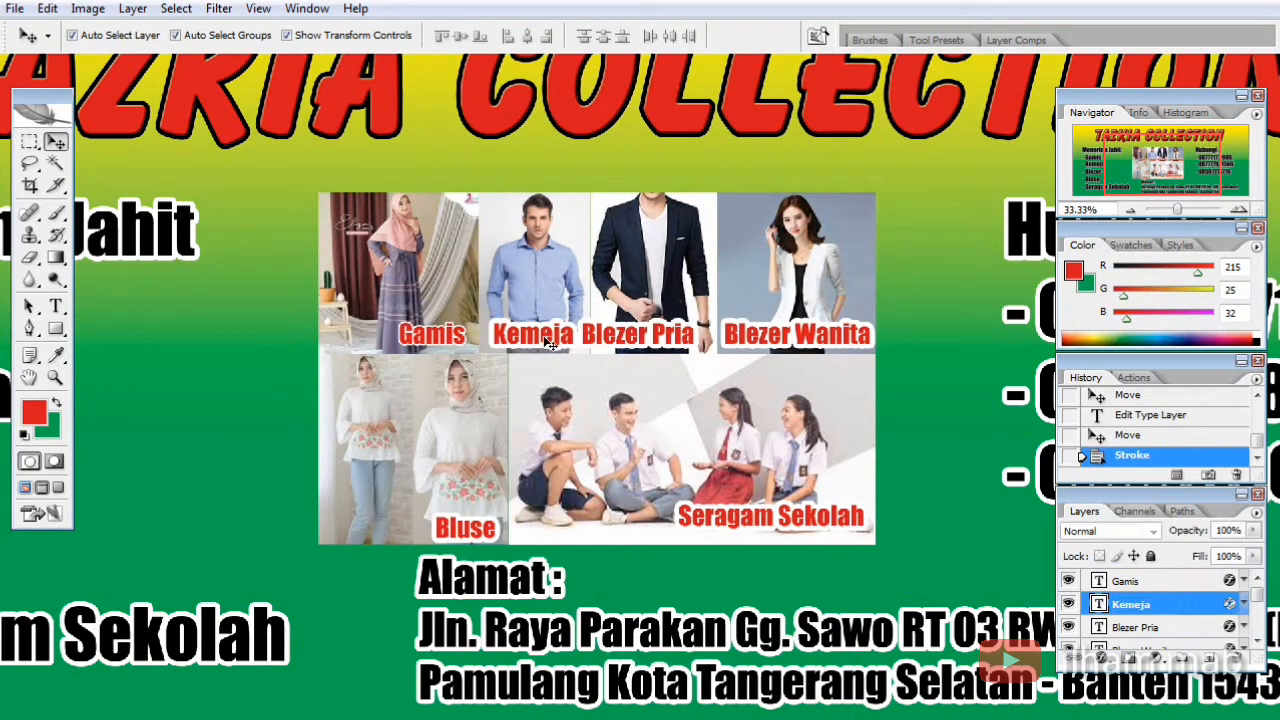
left_click(1106, 674)
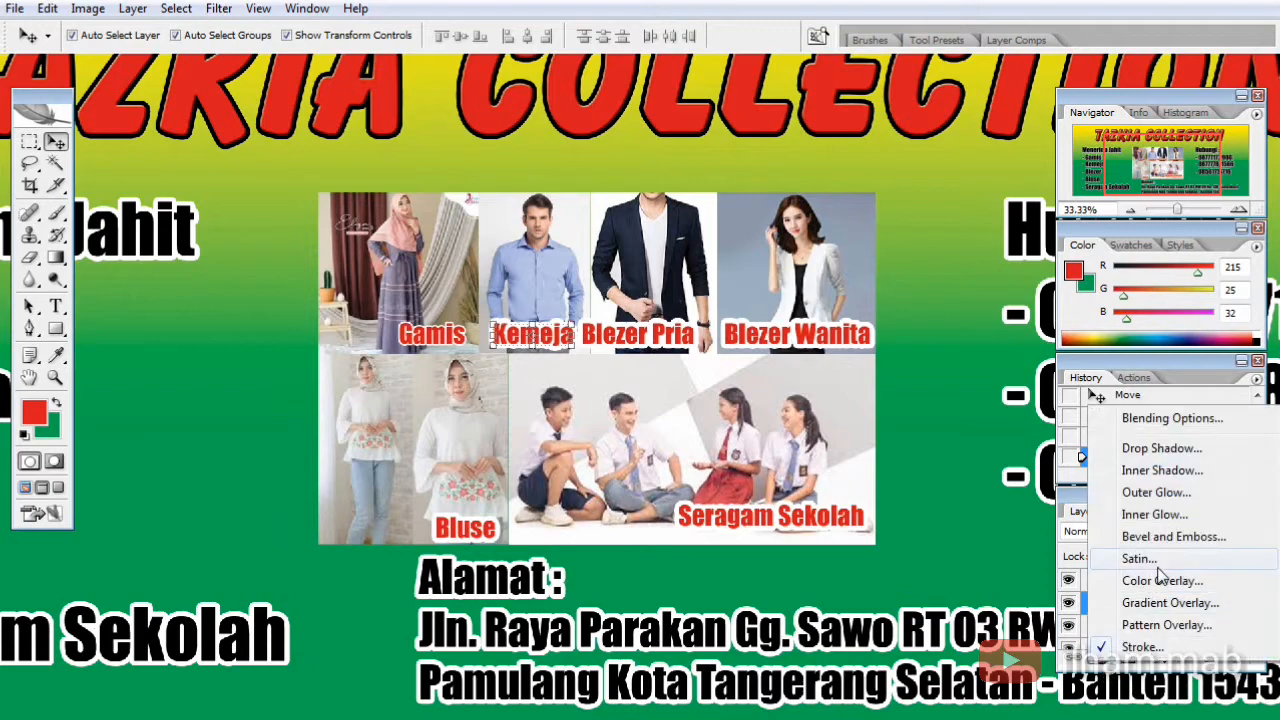
left_click(1142, 646)
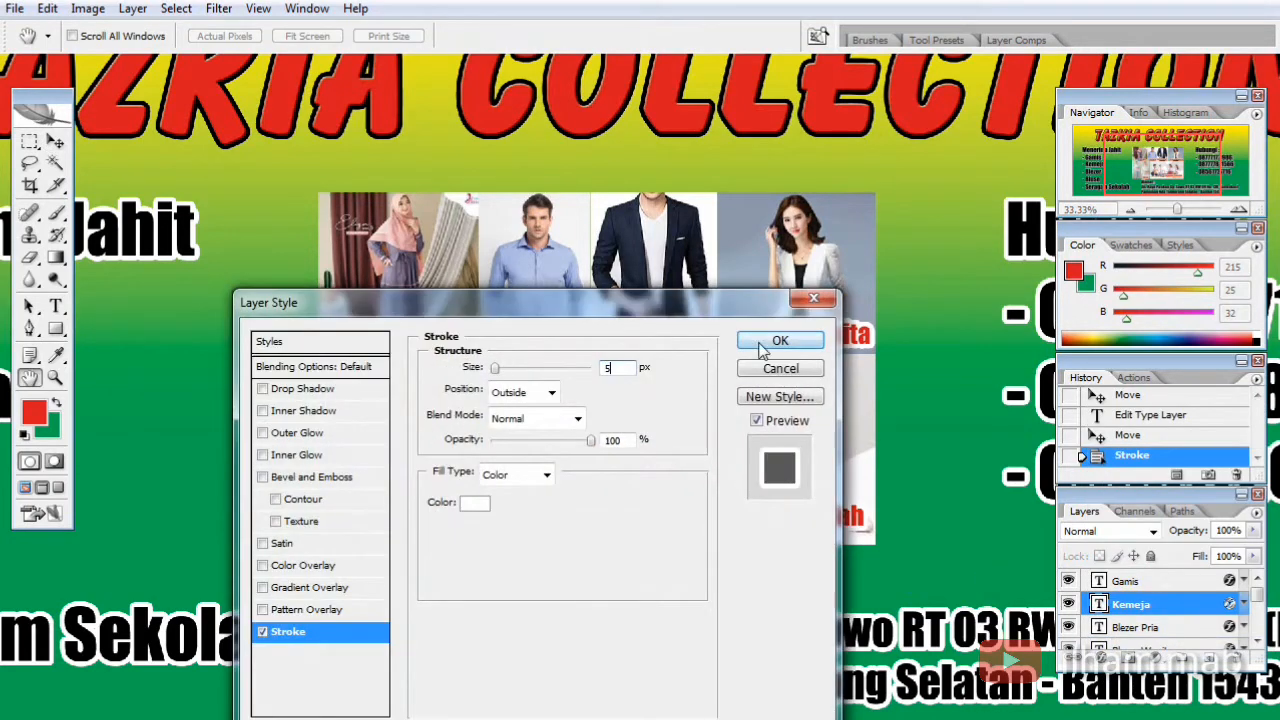
left_click(780, 341)
Thin the white strokes of the Blezer Pria and Blezer Wanita labels to match the Kemeja label
left_click(660, 345)
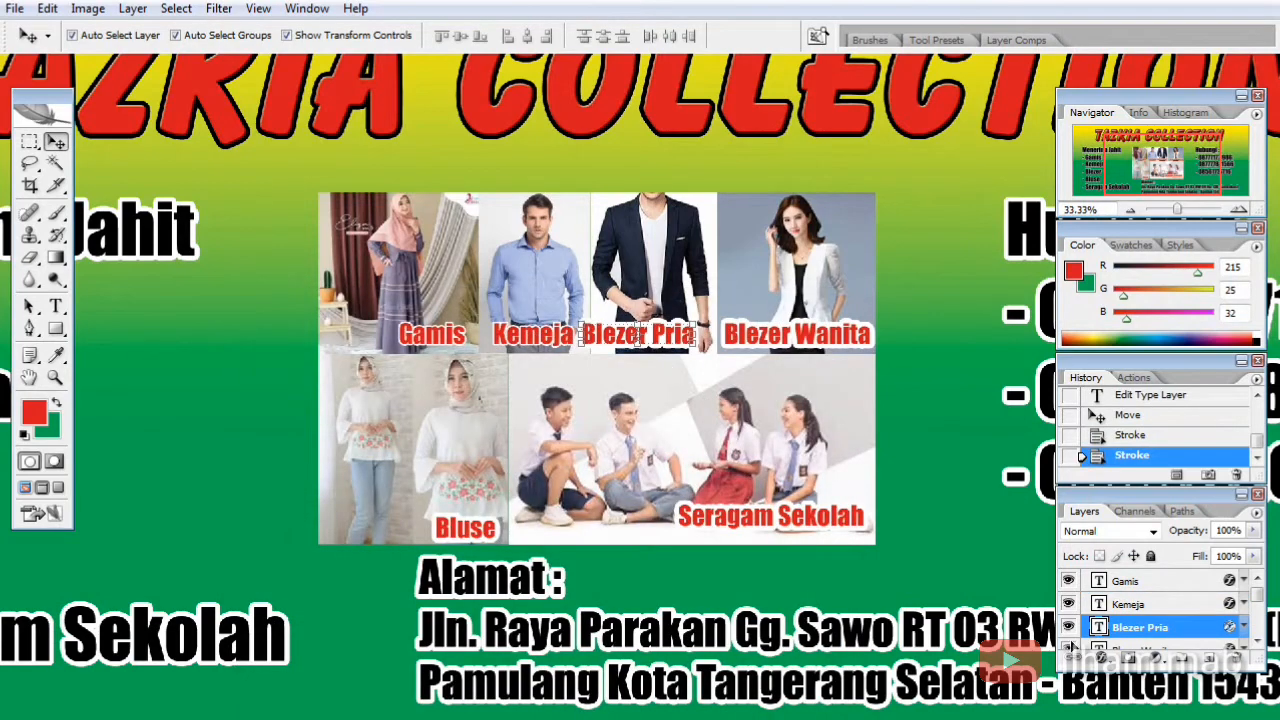
left_click(1106, 672)
left_click(1145, 640)
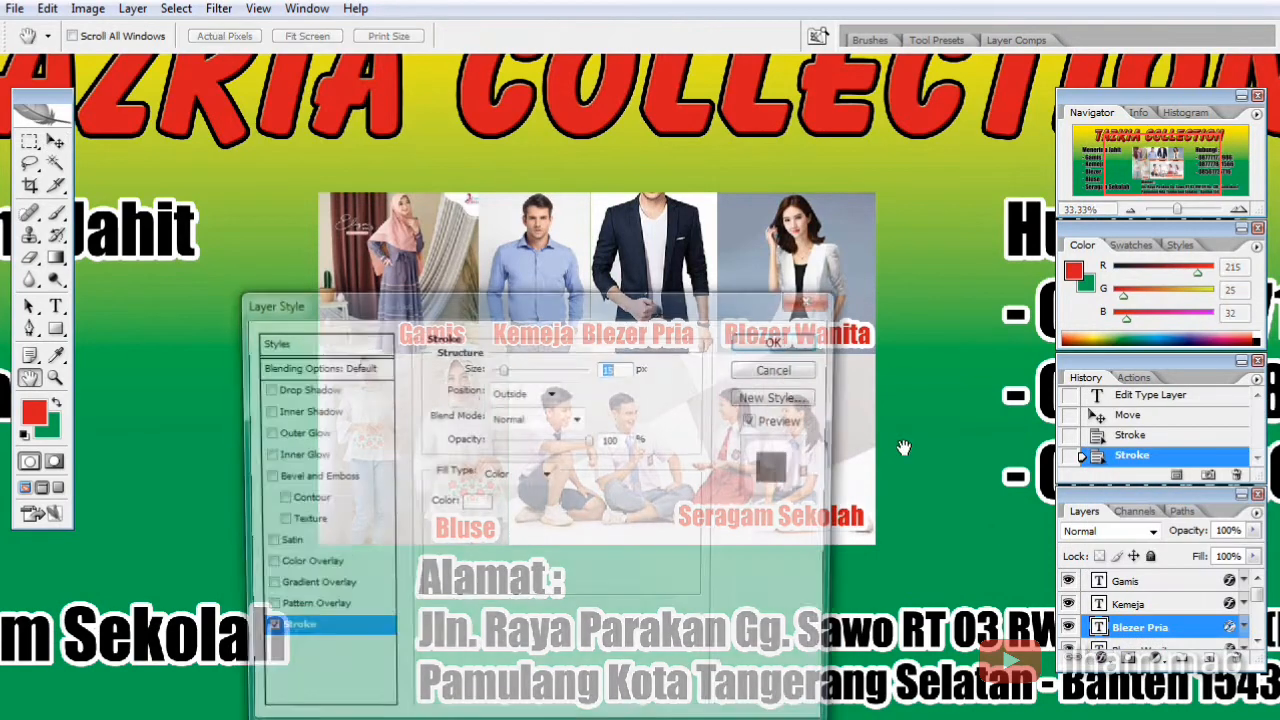
left_click(776, 341)
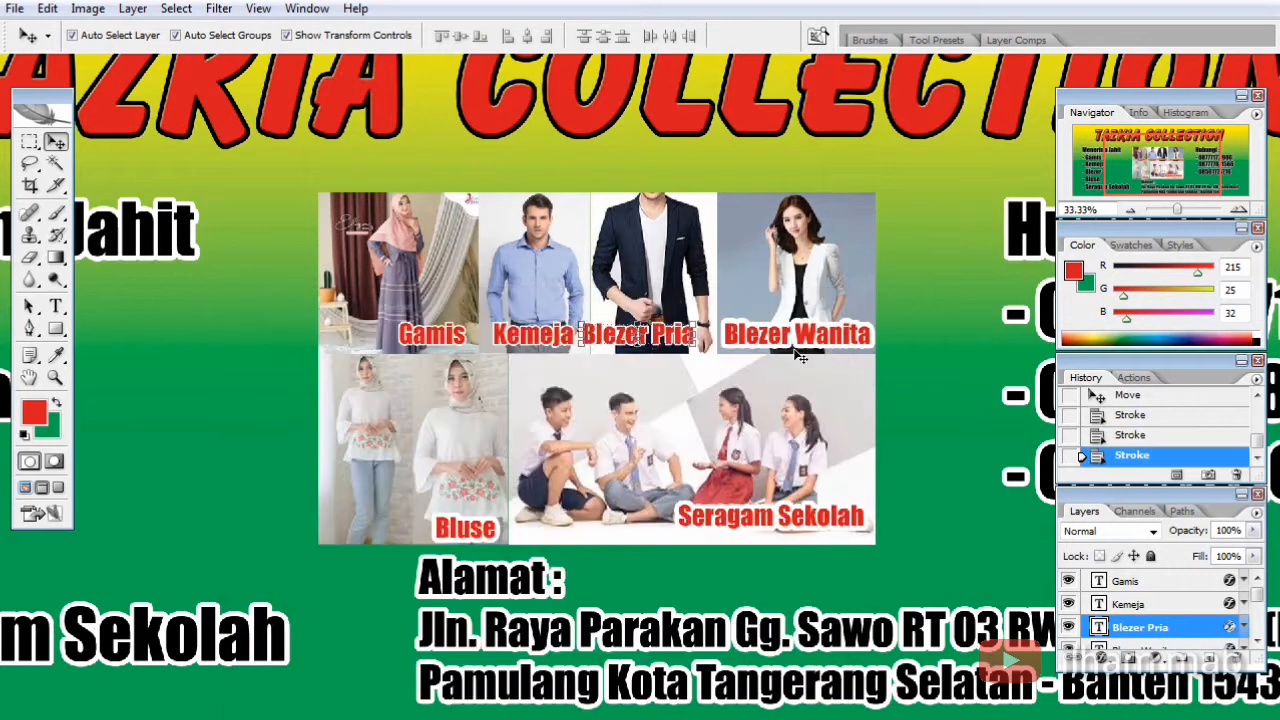
left_click(800, 350)
left_click(1104, 668)
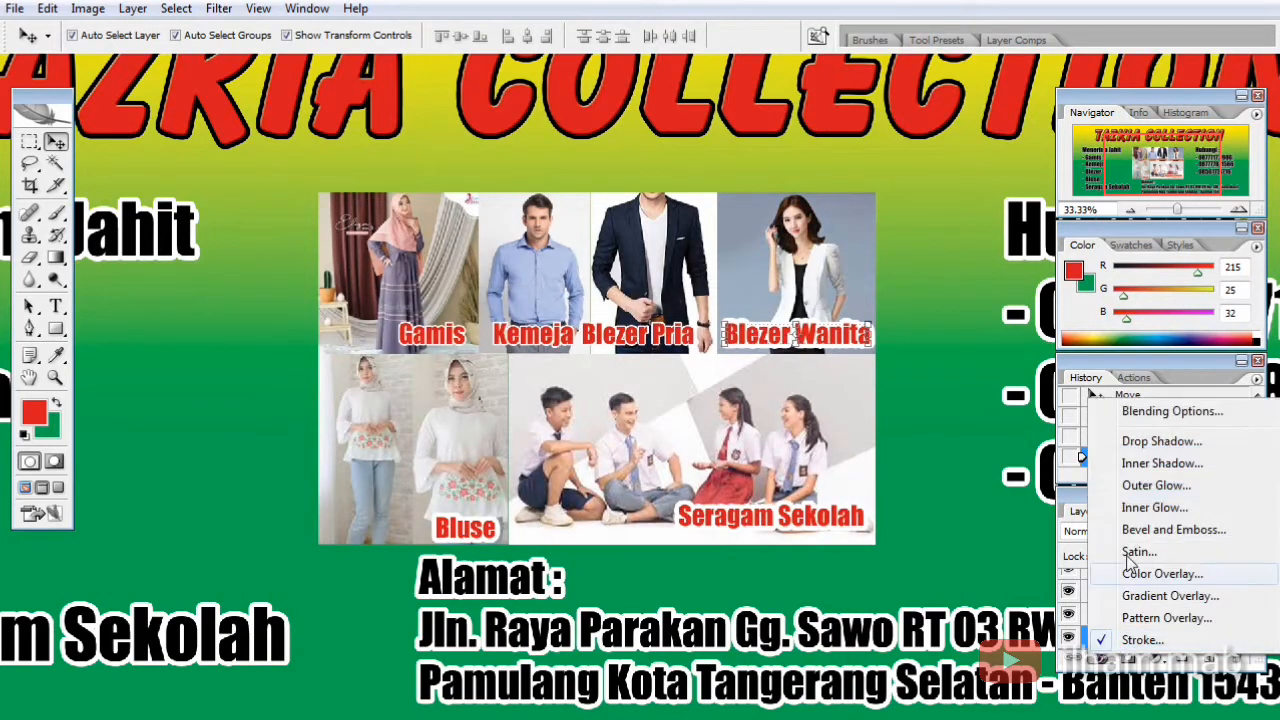
left_click(1175, 638)
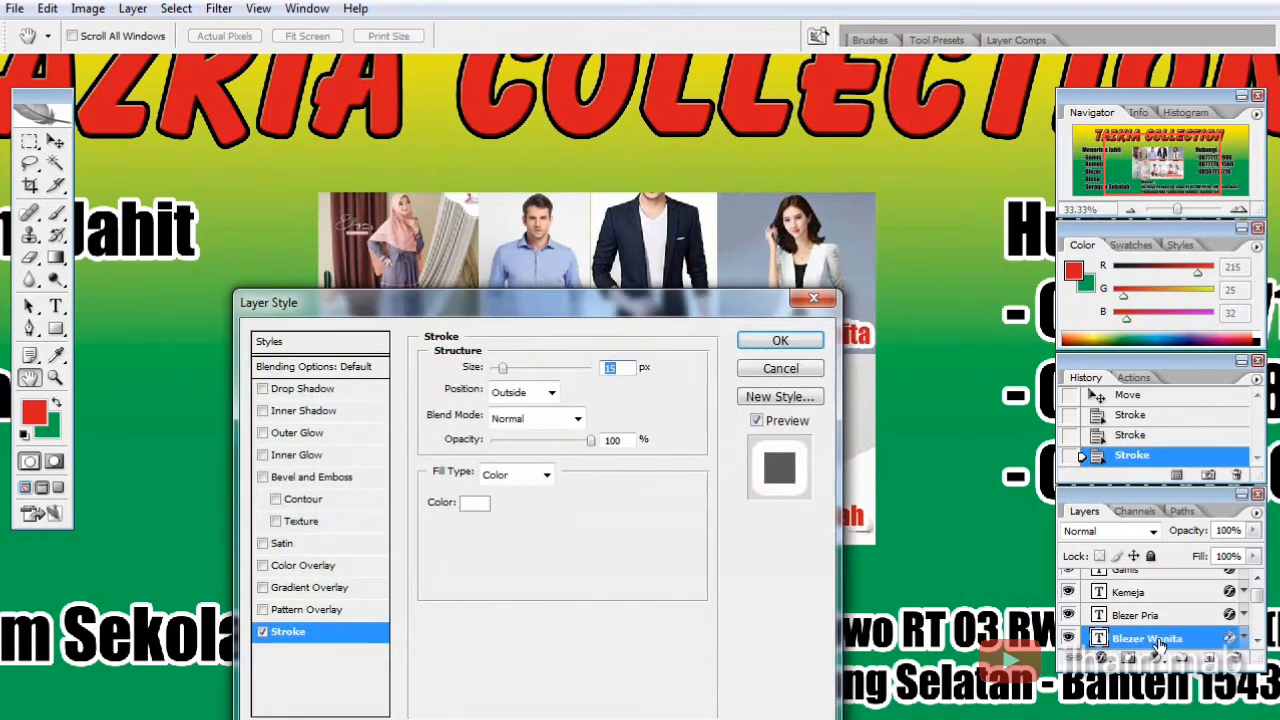
left_click(782, 341)
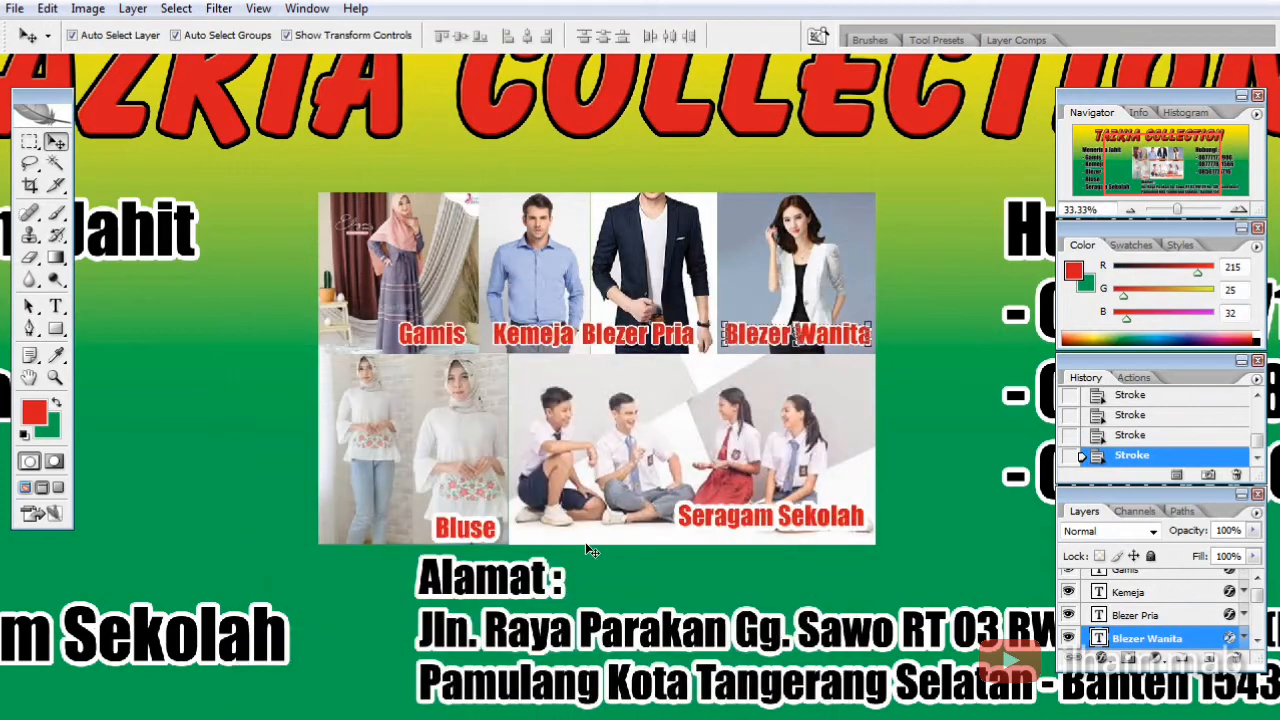
Thin the white strokes of the Bluse and Seragam Sekolah labels to match the labels in the upper row
left_click(487, 541)
left_click(1128, 659)
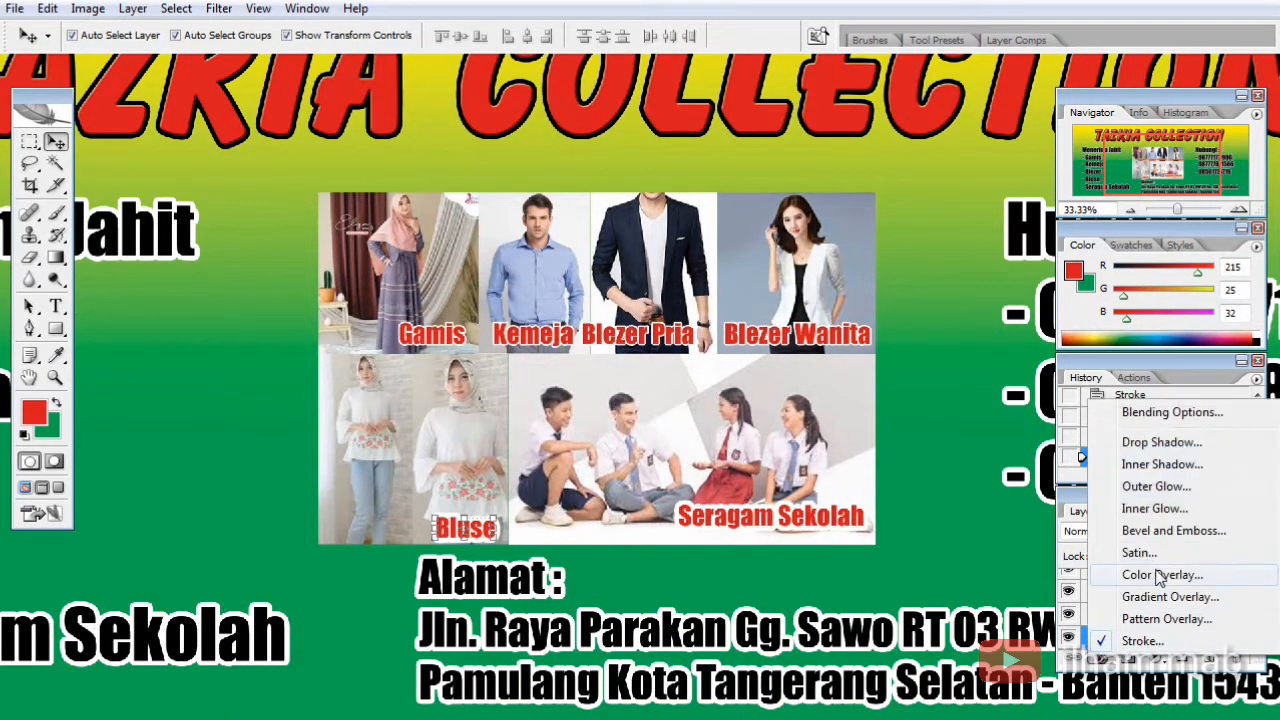
left_click(1168, 645)
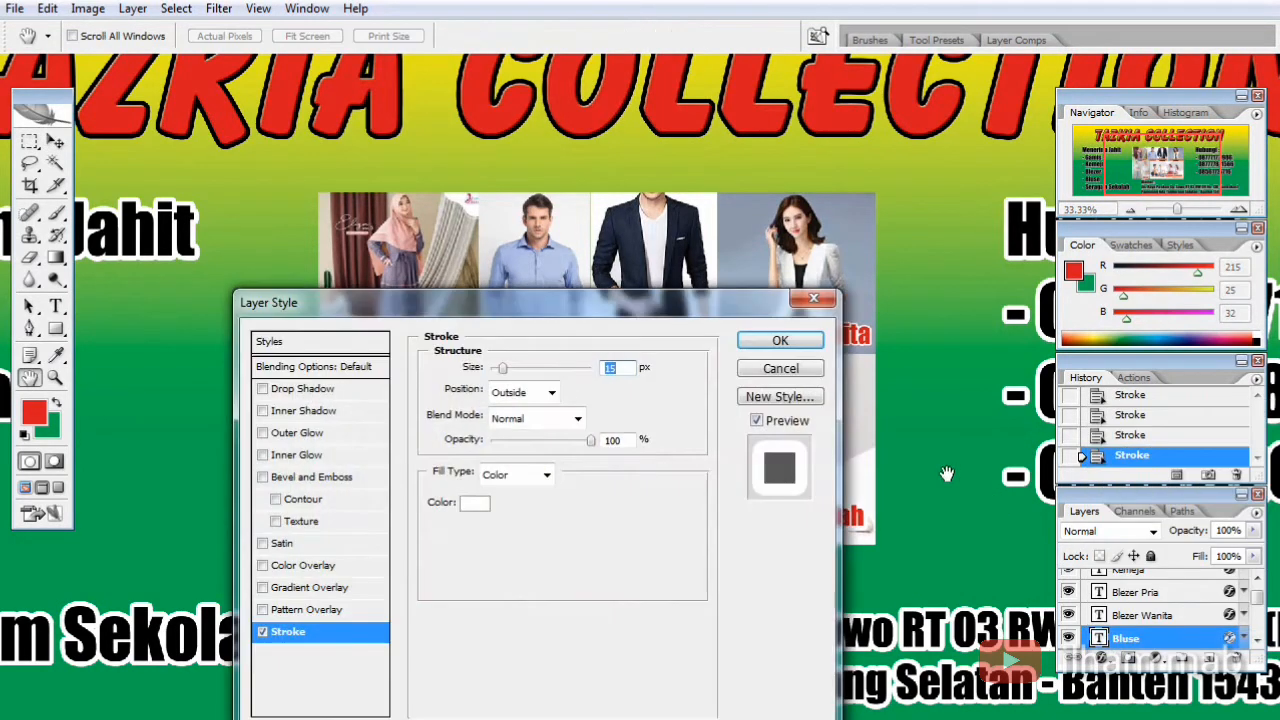
left_click(781, 341)
left_click(812, 530)
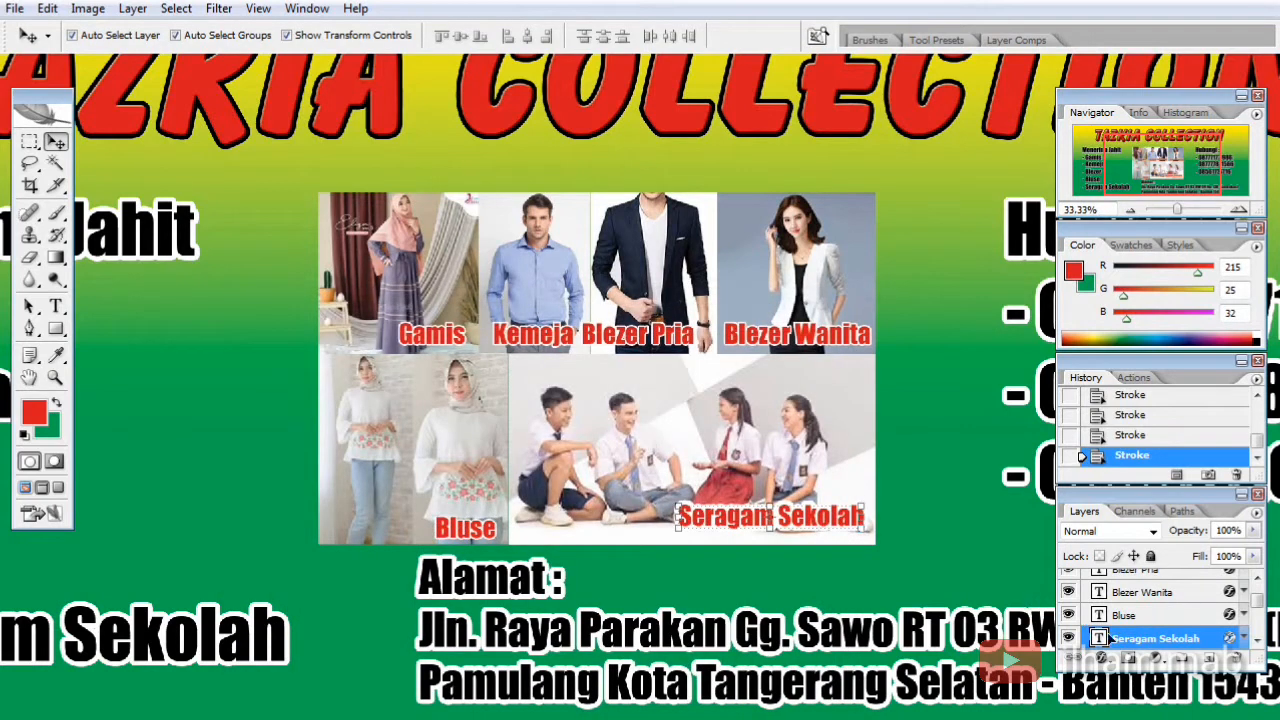
left_click(1105, 661)
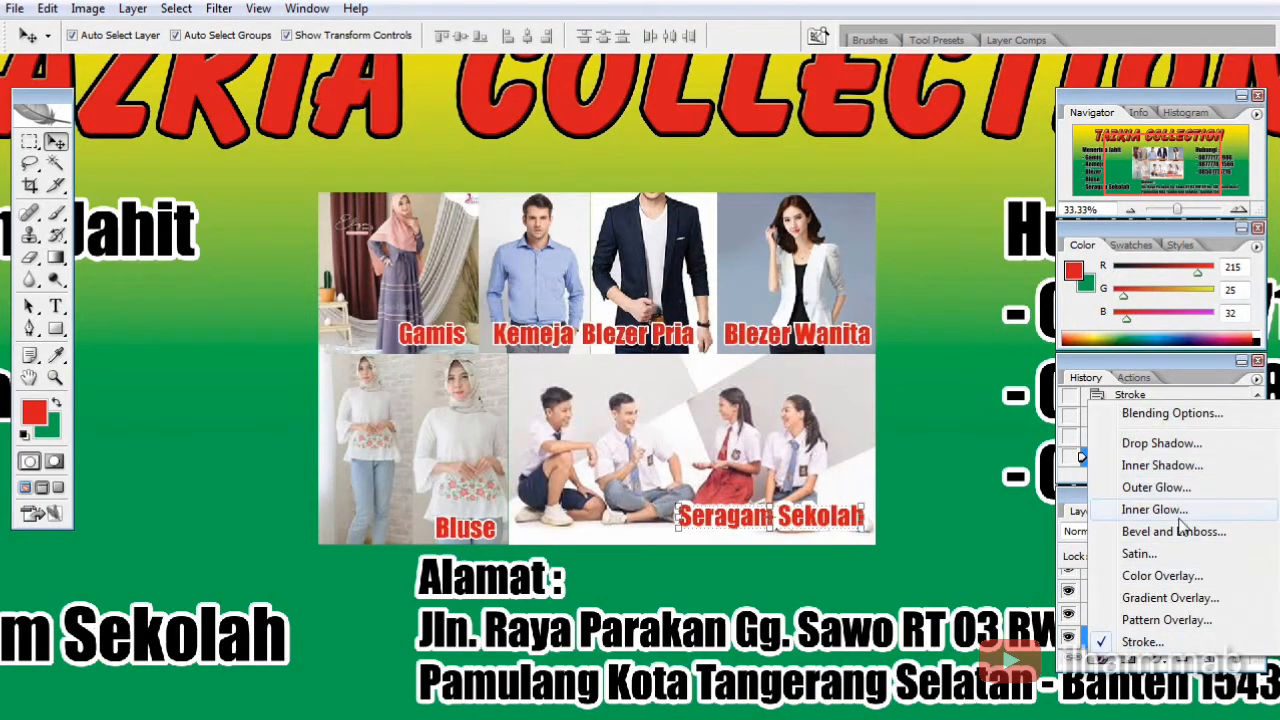
left_click(1163, 643)
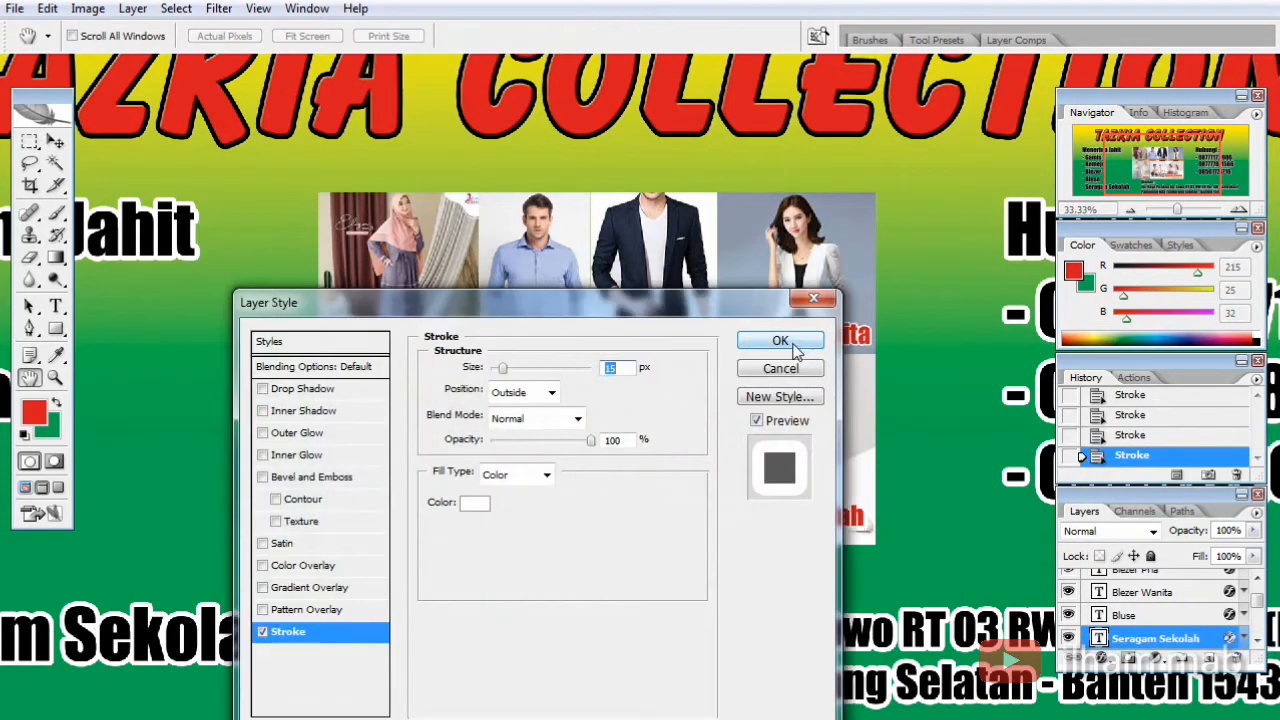
left_click(795, 344)
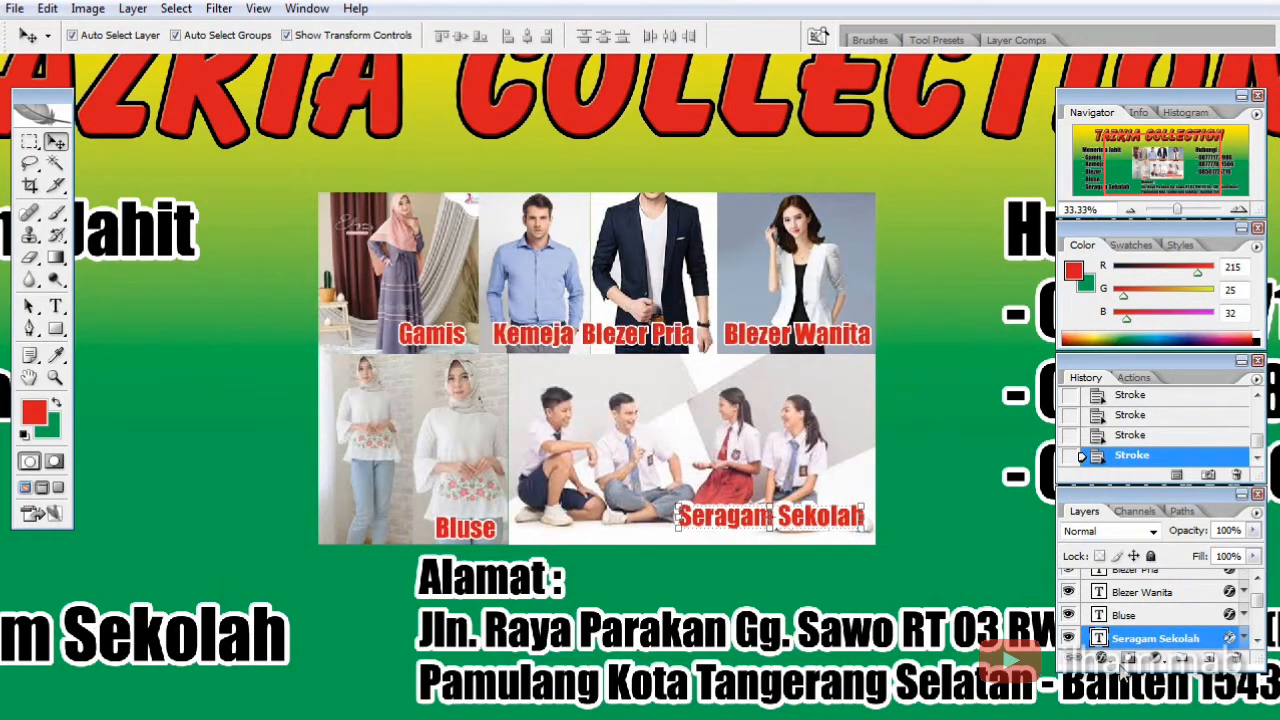
left_click(1128, 658)
left_click(1163, 643)
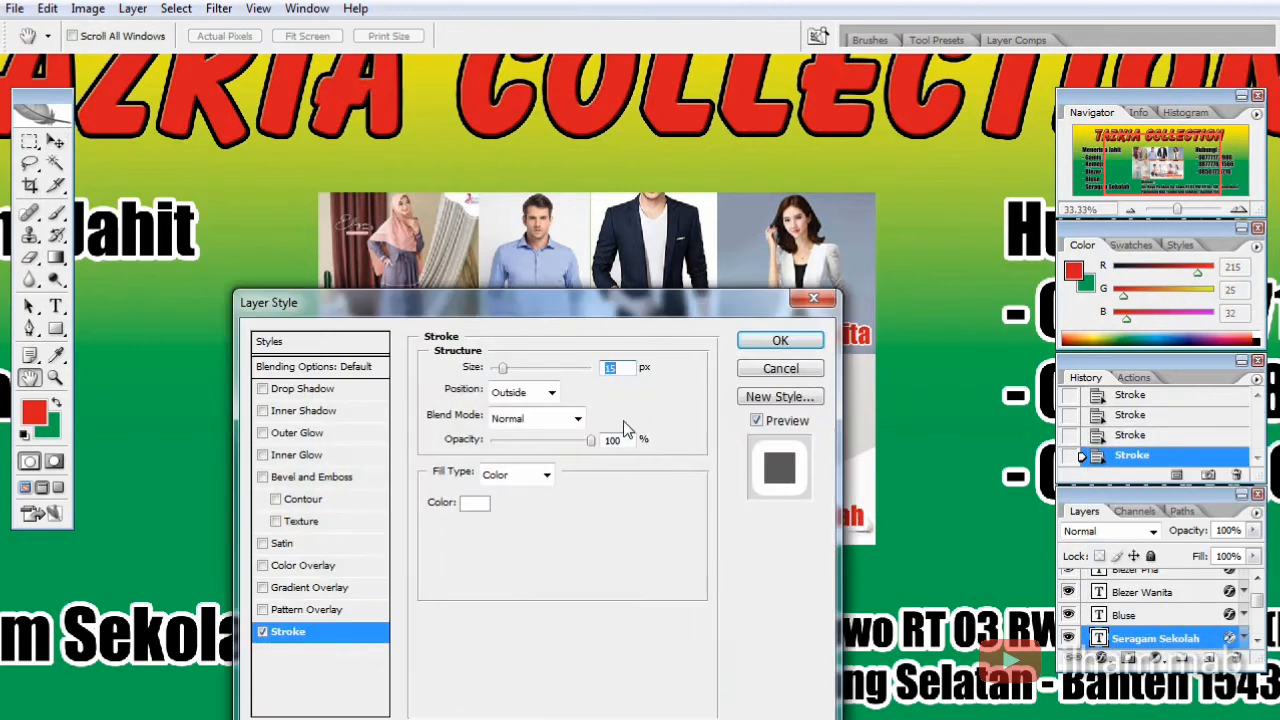
left_click(780, 341)
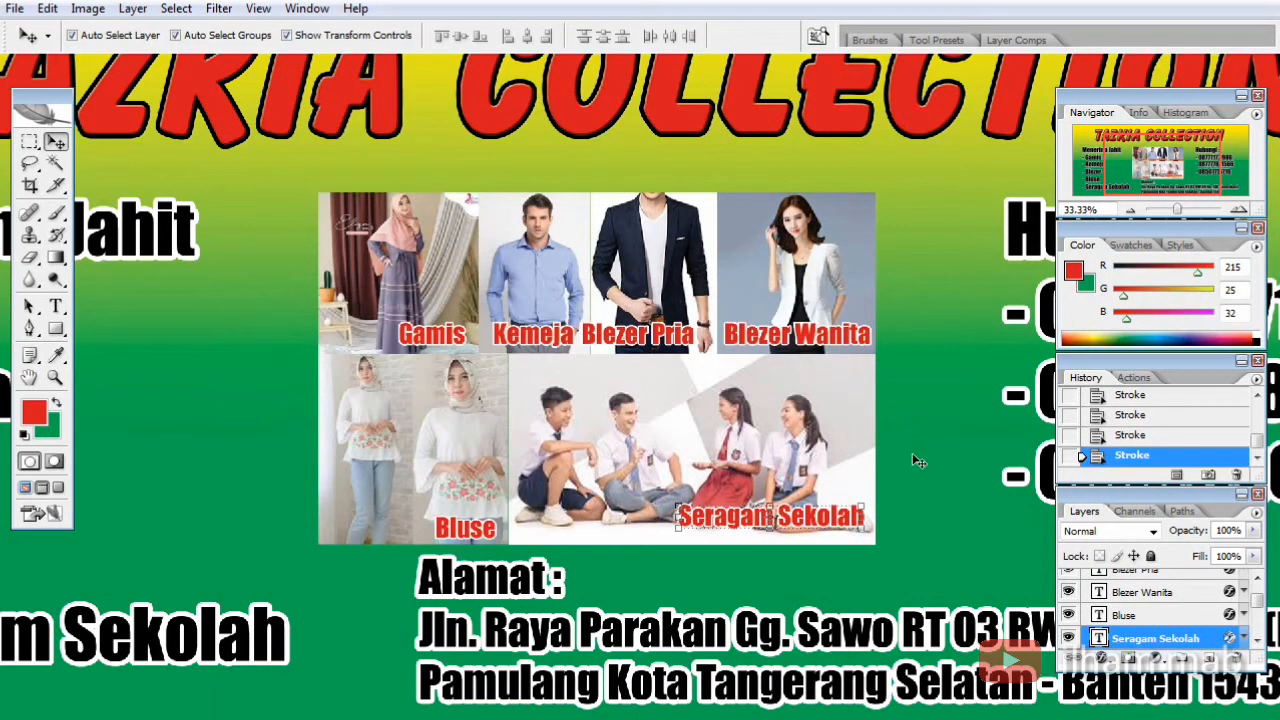
Align the Bluse and Seragam Sekolah labels level with each other and nudge both down toward the collage's bottom edge
left_click(462, 536, "shift")
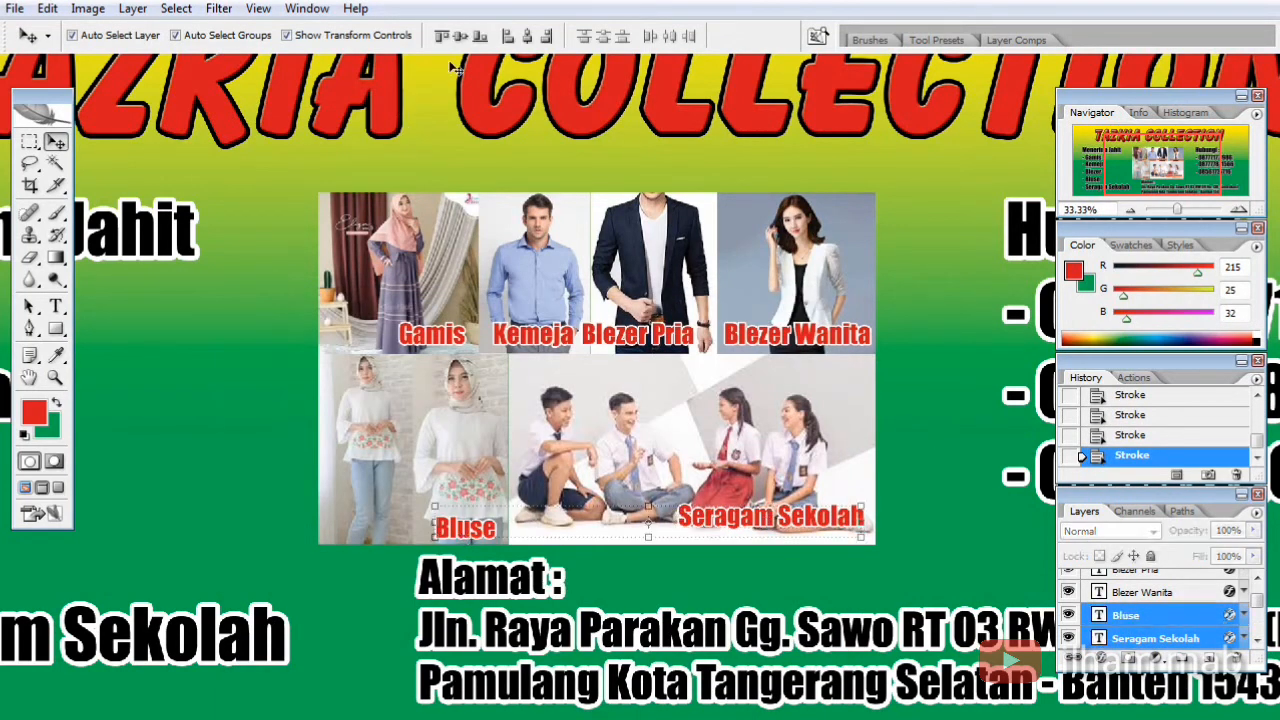
left_click(458, 36)
key("shift+Down")
key("shift+Down")
key("shift+Down")
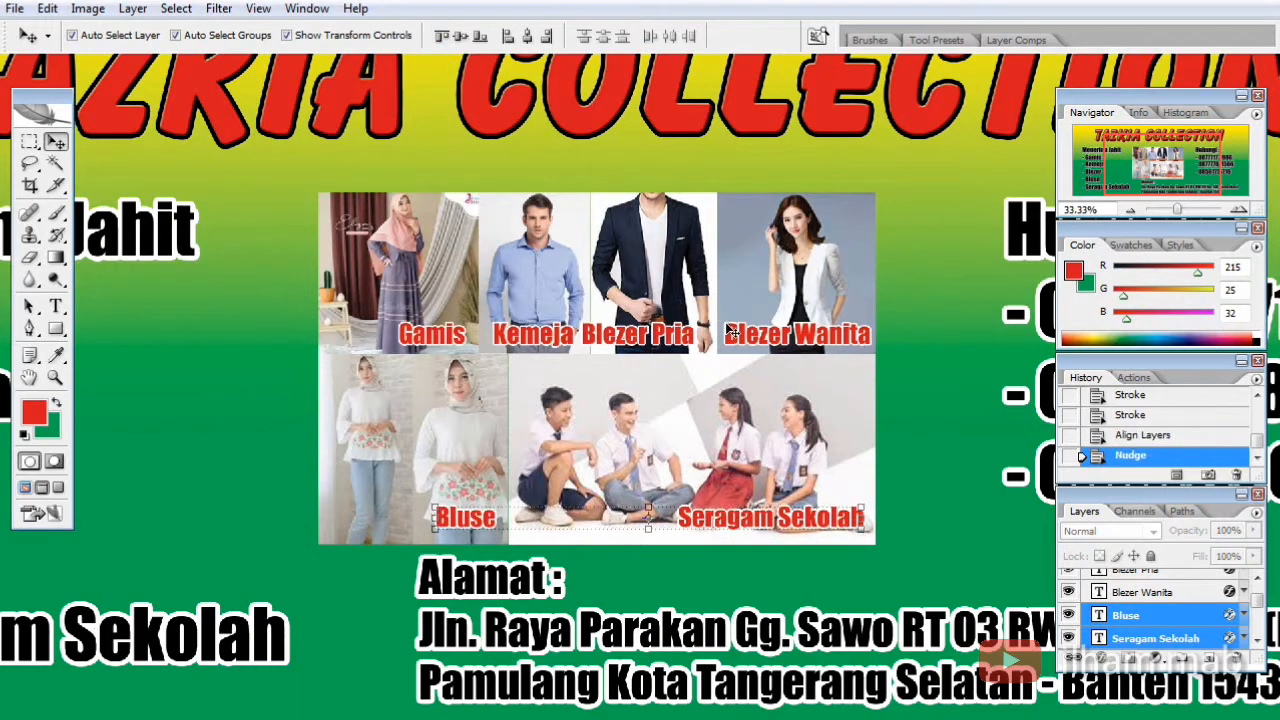
left_click(940, 453)
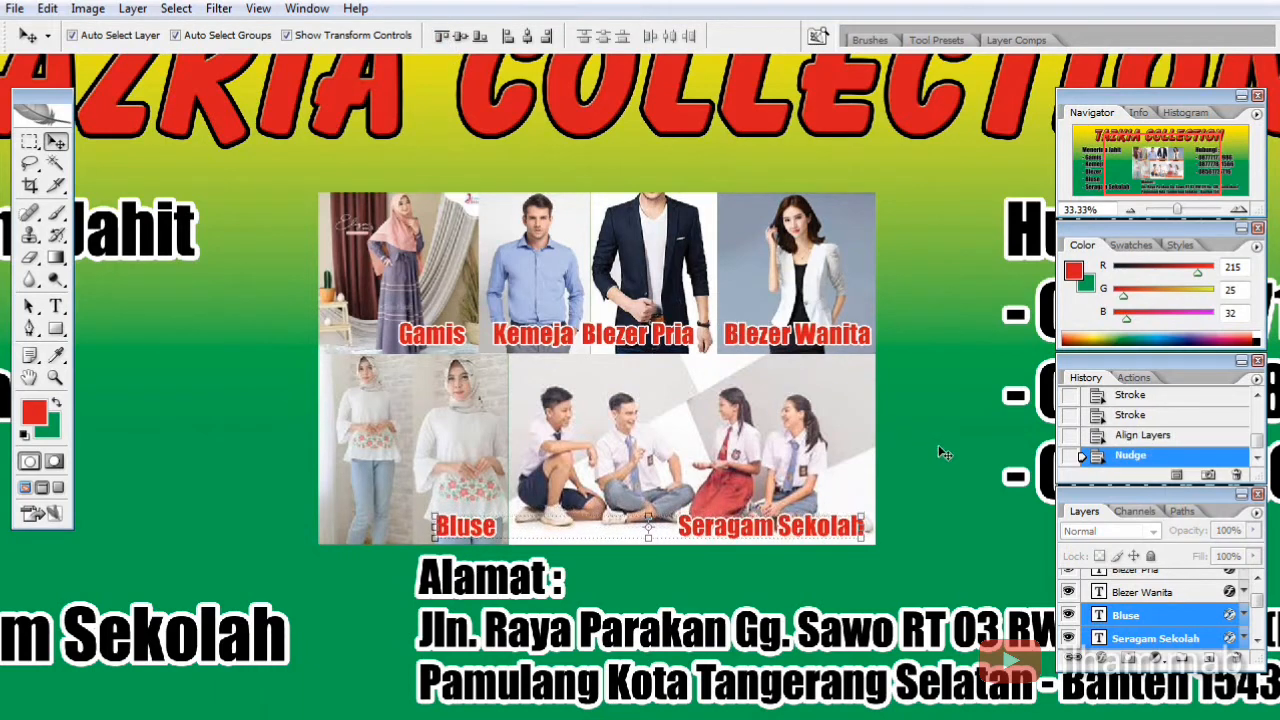
Align the top edges of the Gamis, Kemeja, Blezer Pria and Blezer Wanita labels and nudge them slightly down together
left_click(445, 336)
left_click(545, 342, "shift")
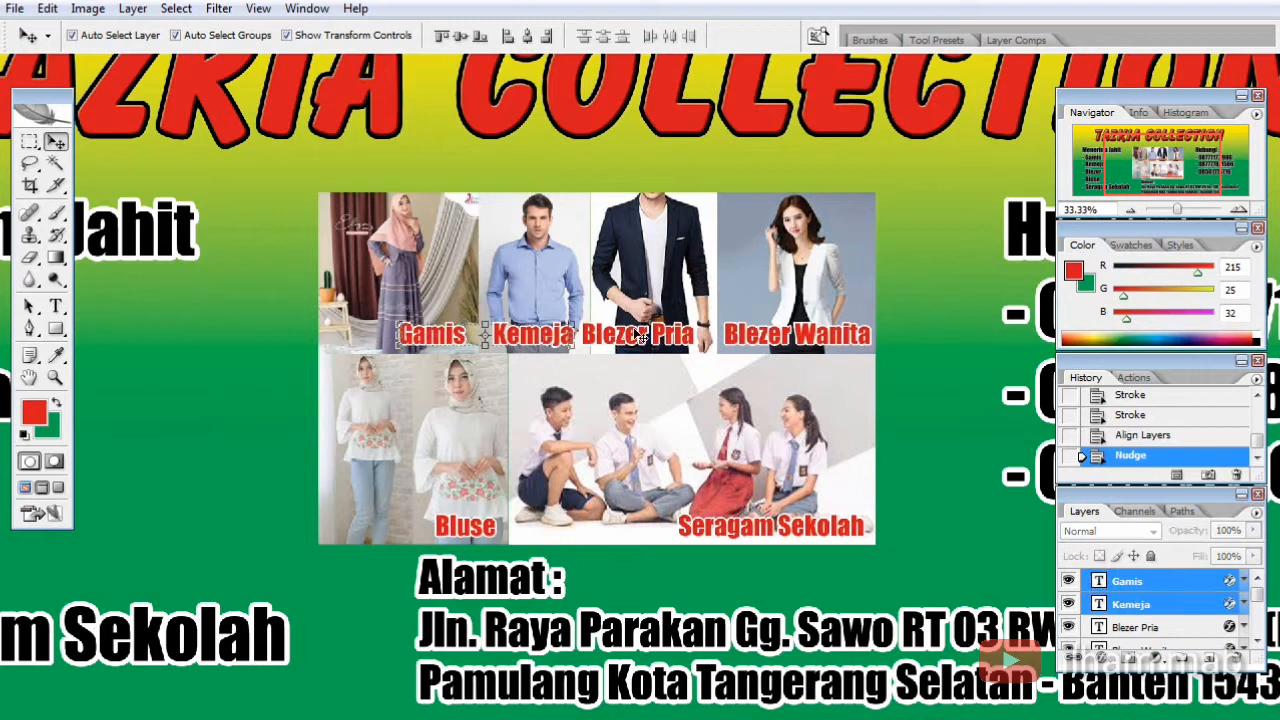
left_click(645, 336, "shift")
left_click(775, 338, "shift")
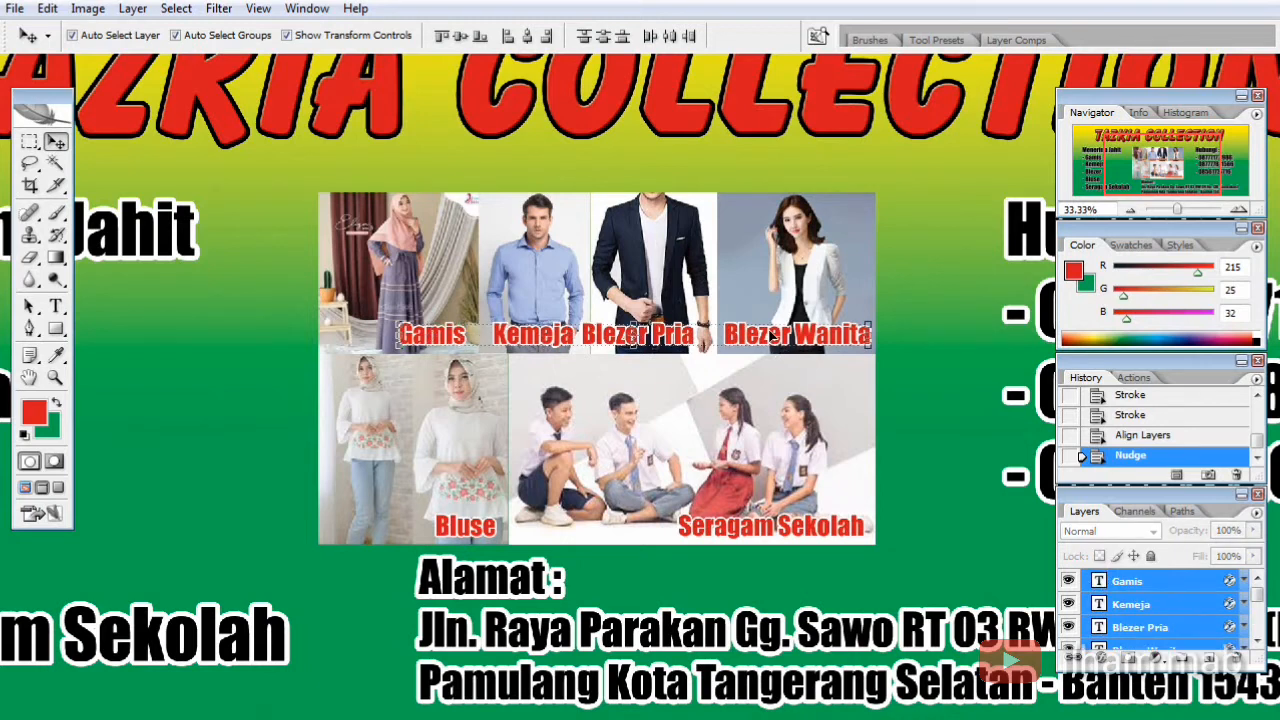
left_click(441, 36)
key("Down")
key("Down")
key("Down")
key("Down")
key("Down")
key("Down")
key("Down")
key("Down")
key("Down")
key("Down")
key("Down")
key("Down")
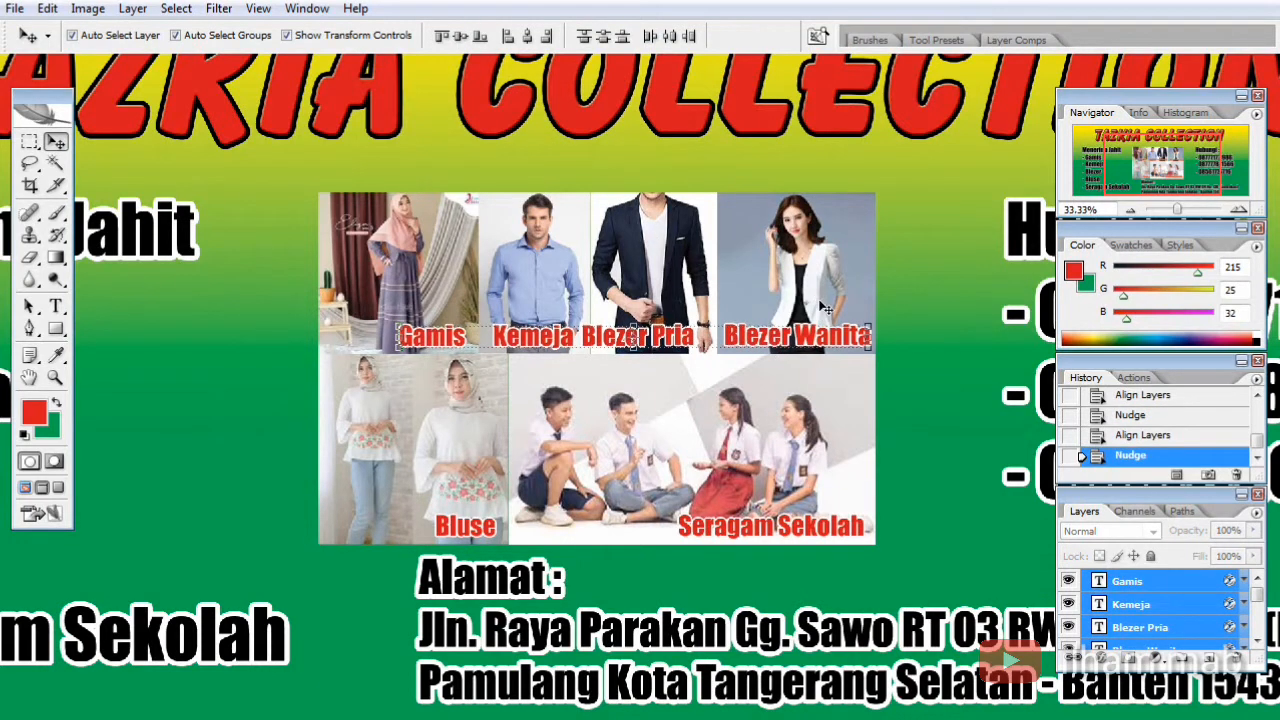
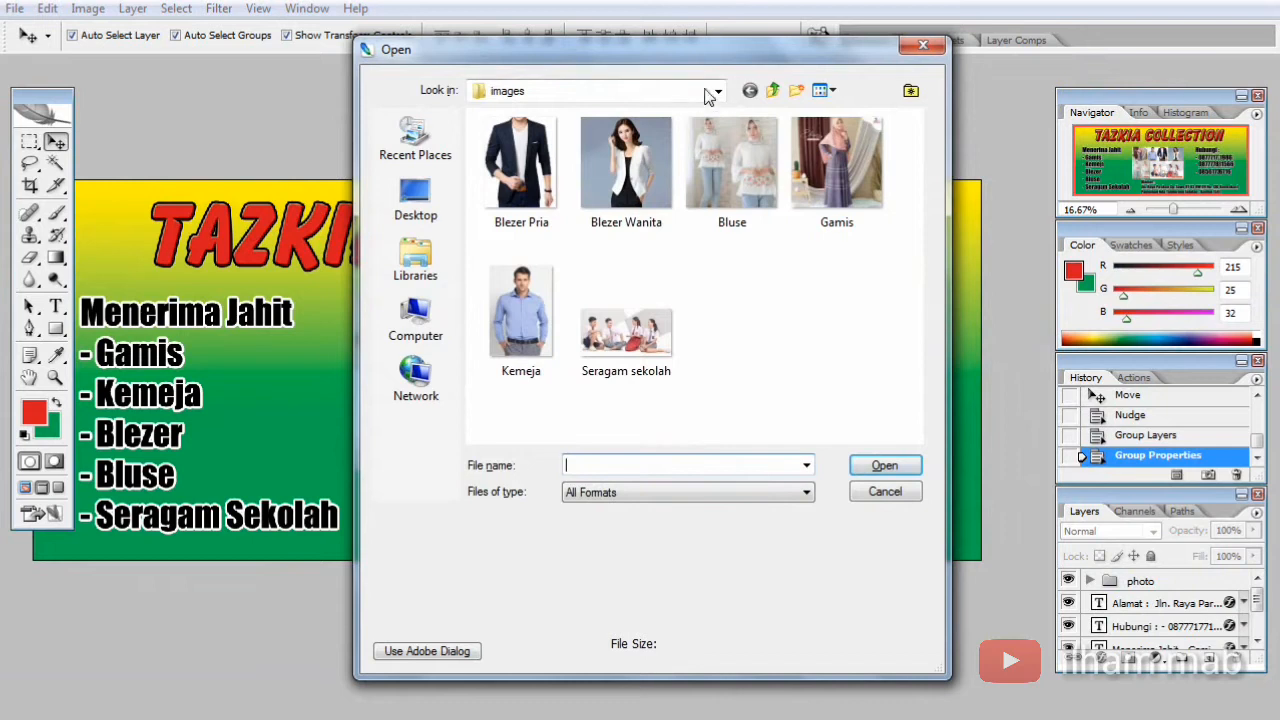
Browse the PRINTING folder and its FRAME and LOGO subfolders for a decorative graphic for the banner
left_click(773, 90)
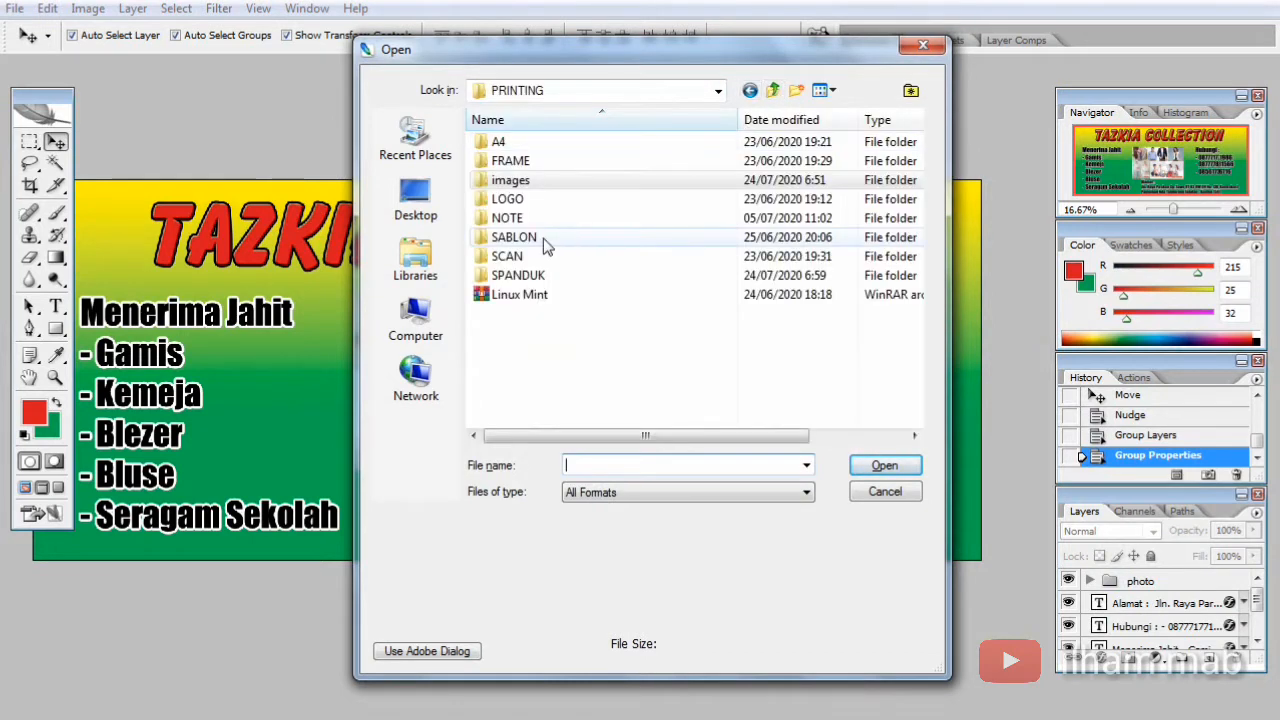
left_click(832, 90)
left_click(858, 115)
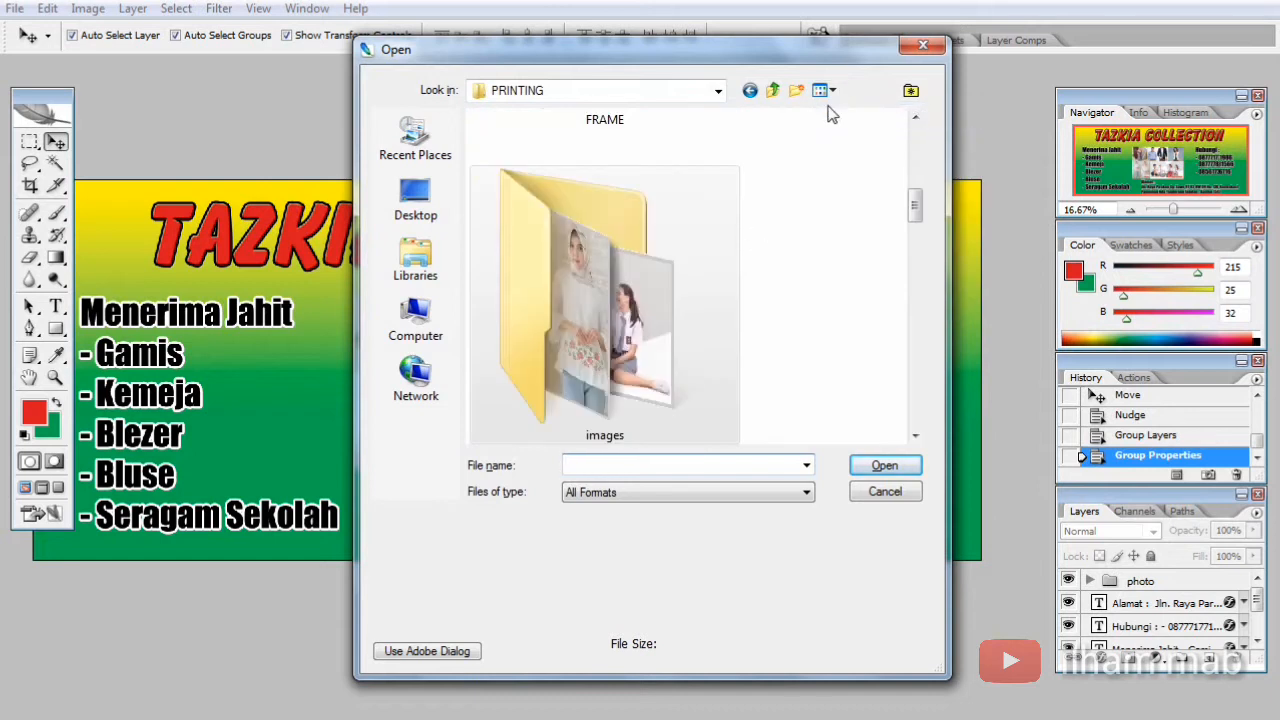
left_click(832, 90)
left_click(864, 136)
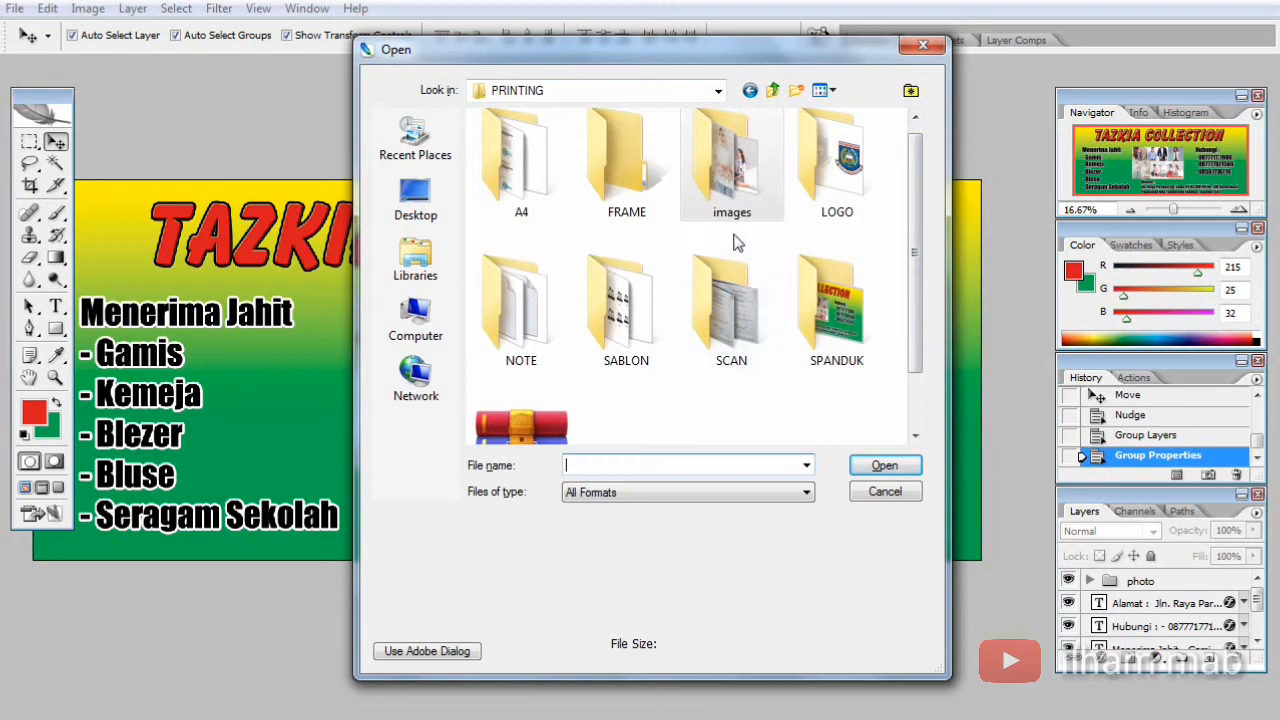
double_click(600, 192)
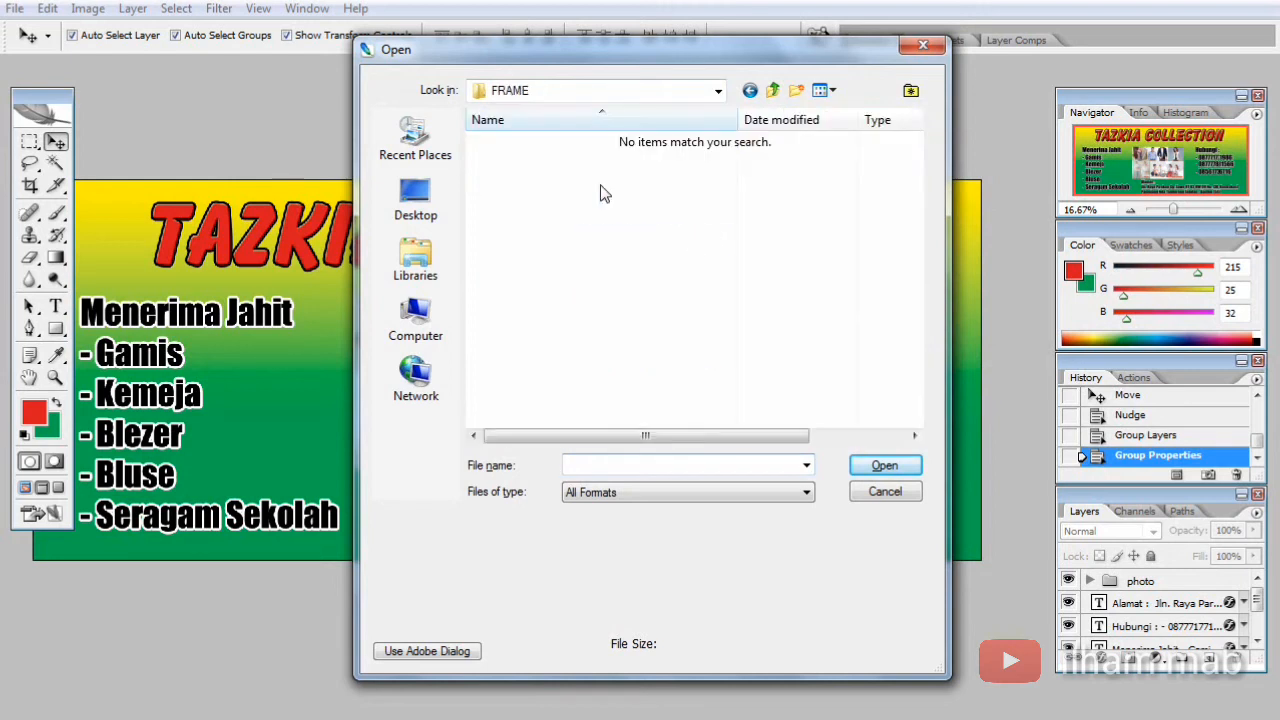
left_click(773, 90)
double_click(825, 195)
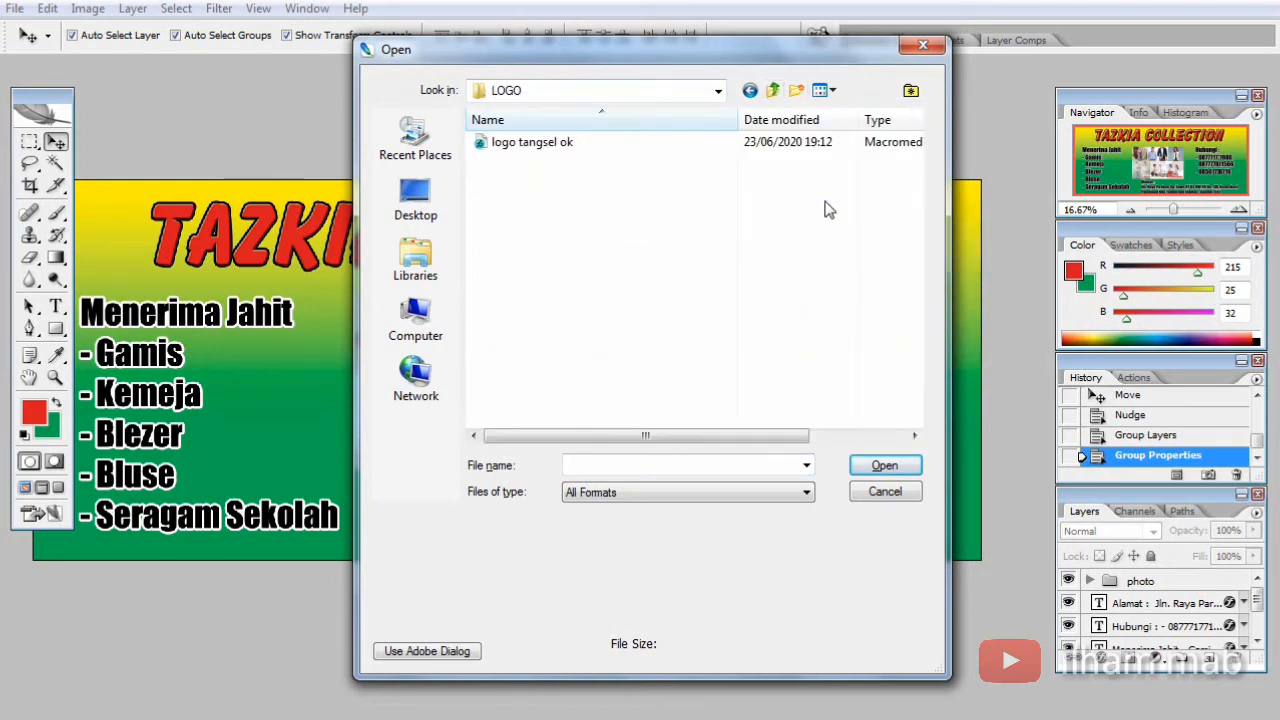
left_click(773, 90)
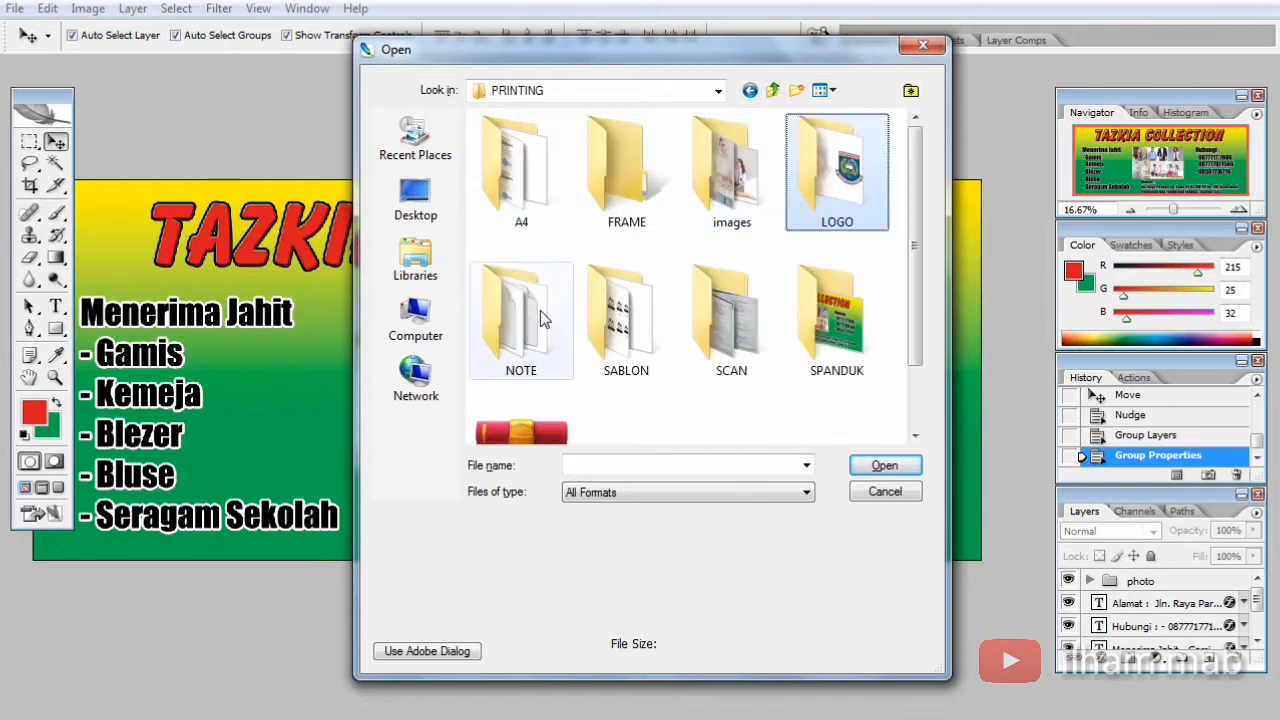
left_click(923, 45)
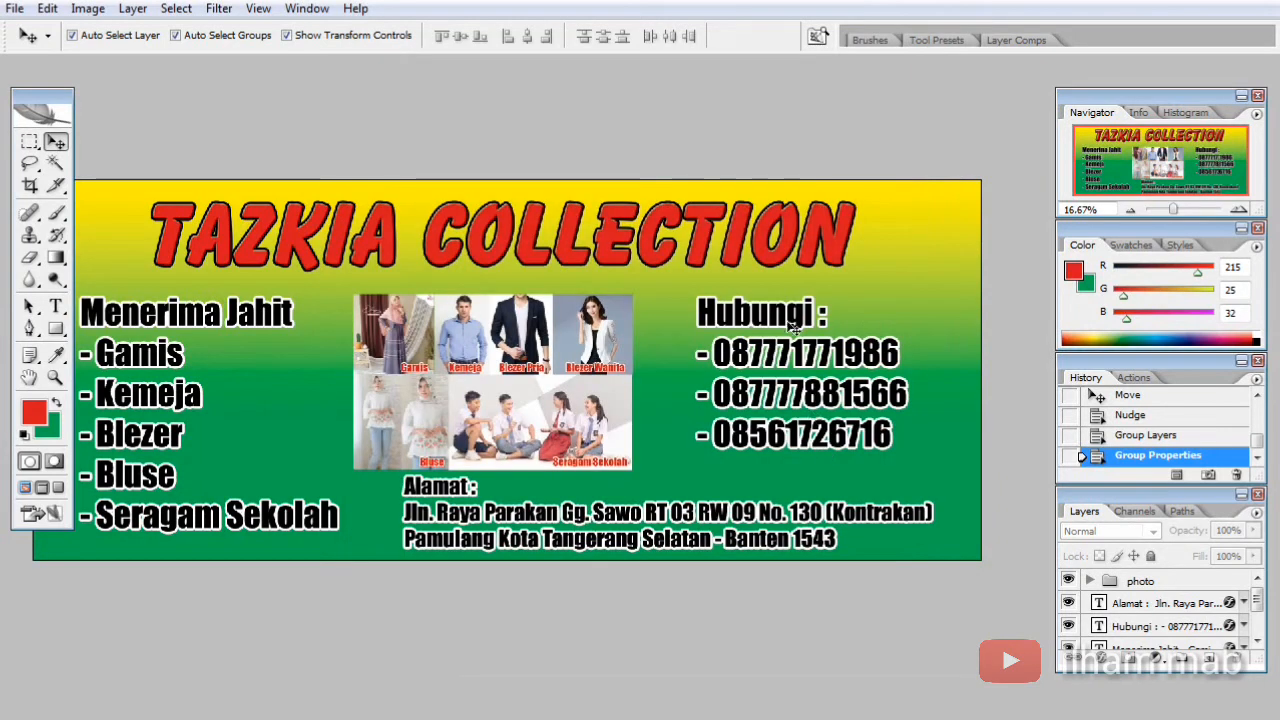
Shift the Hubungi contact text block slightly right and down on the banner
scroll(666, 331, "down", 1)
left_click_drag(574, 517, 566, 501)
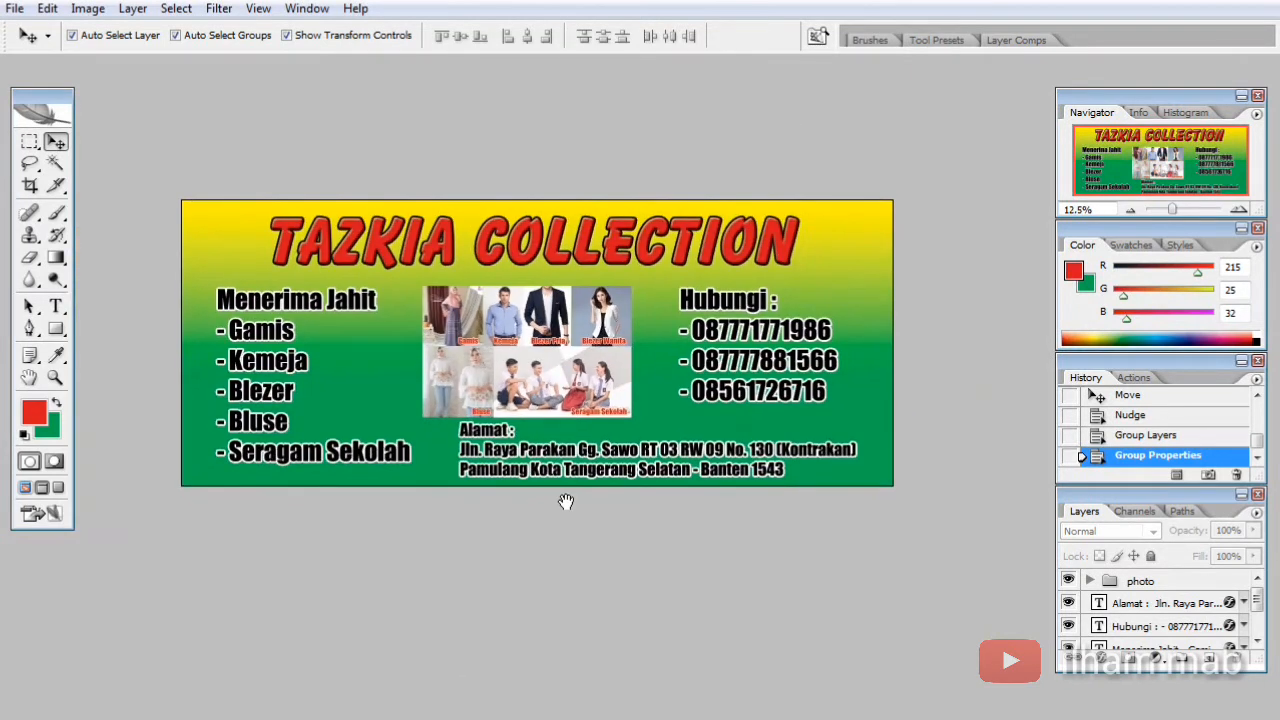
left_click_drag(760, 382, 778, 390)
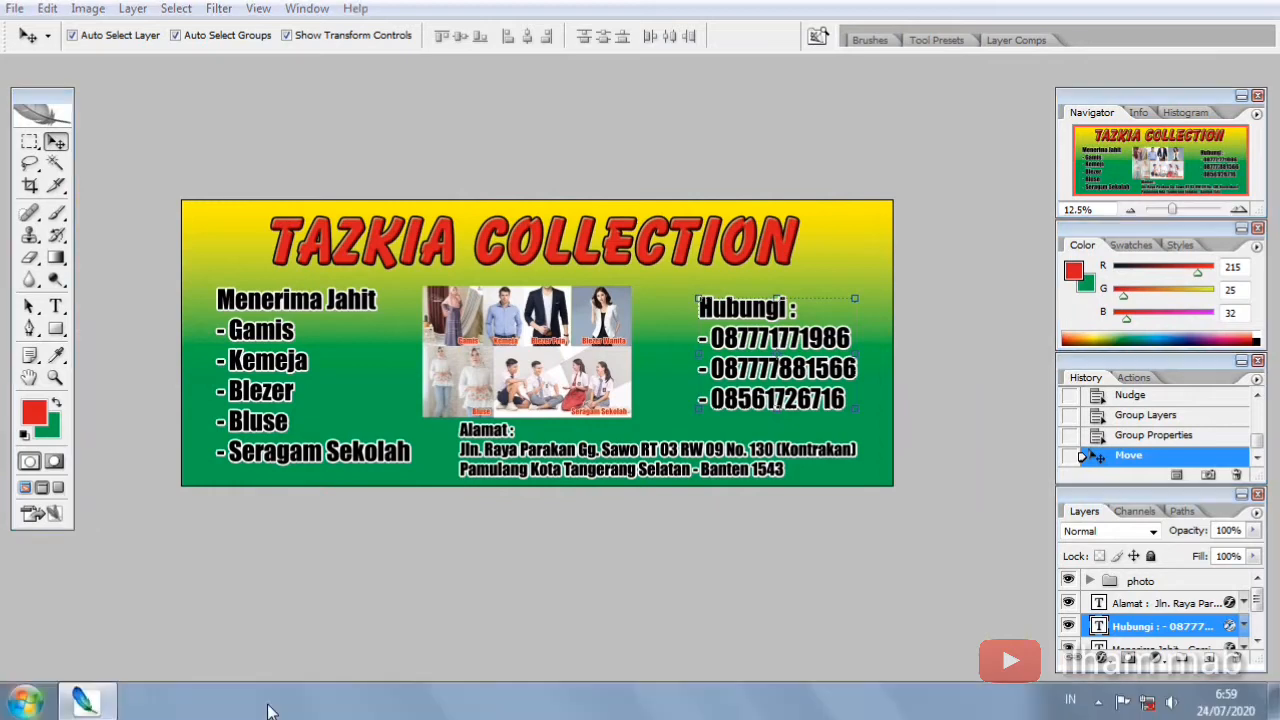
Leave full-screen mode, switch to File Explorer and open the MY FILE folder on drive MY DATA (D:)
key("super")
left_click(110, 705)
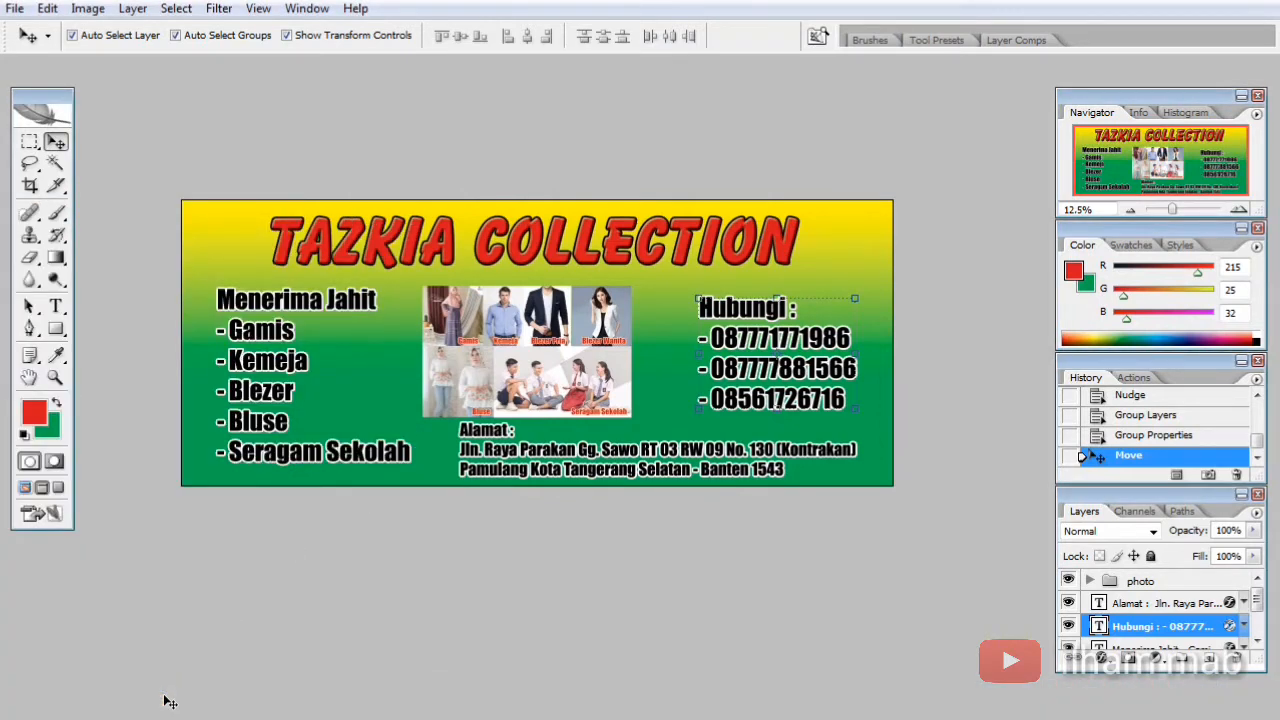
key("super")
key("super")
key("f")
key("f")
left_click(1185, 19)
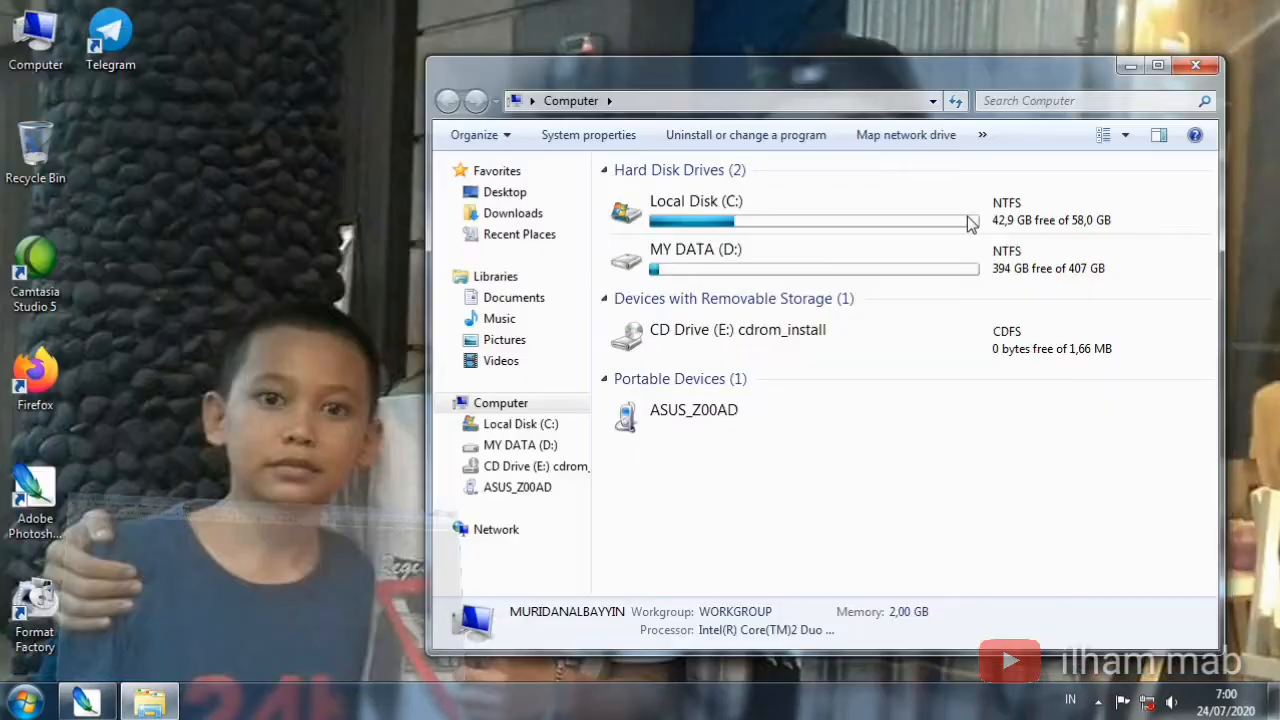
double_click(790, 275)
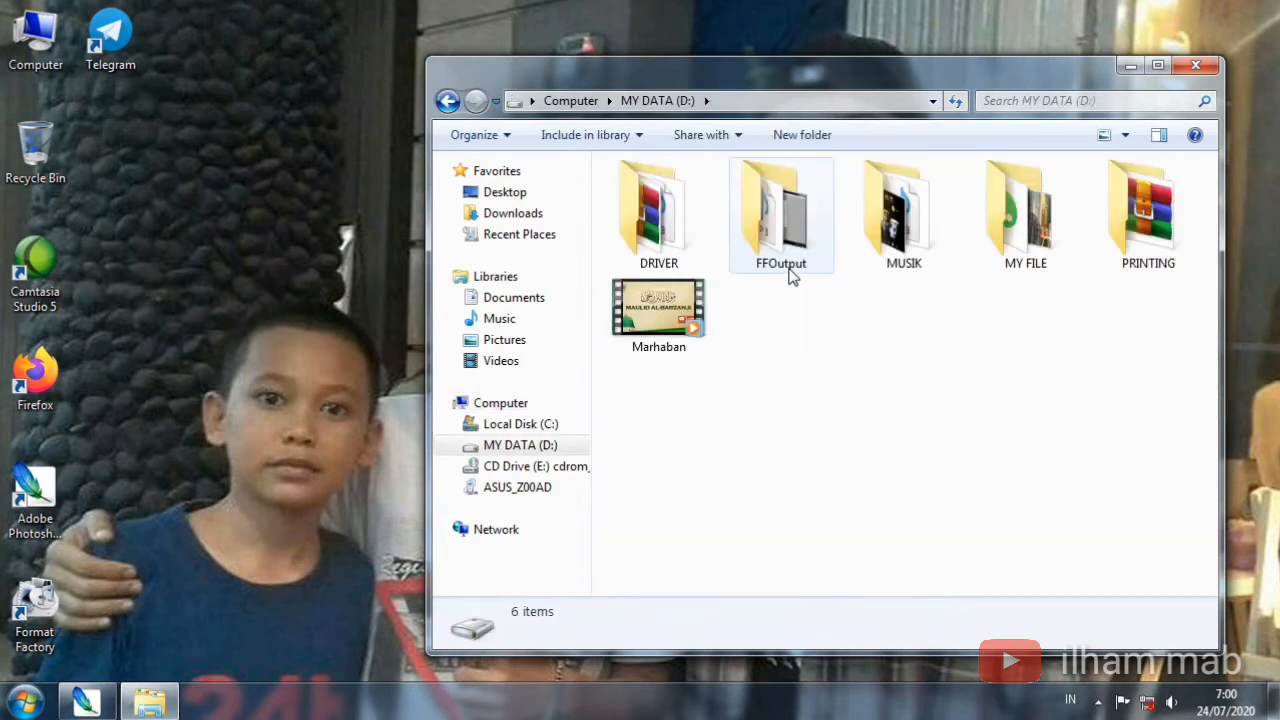
double_click(1008, 250)
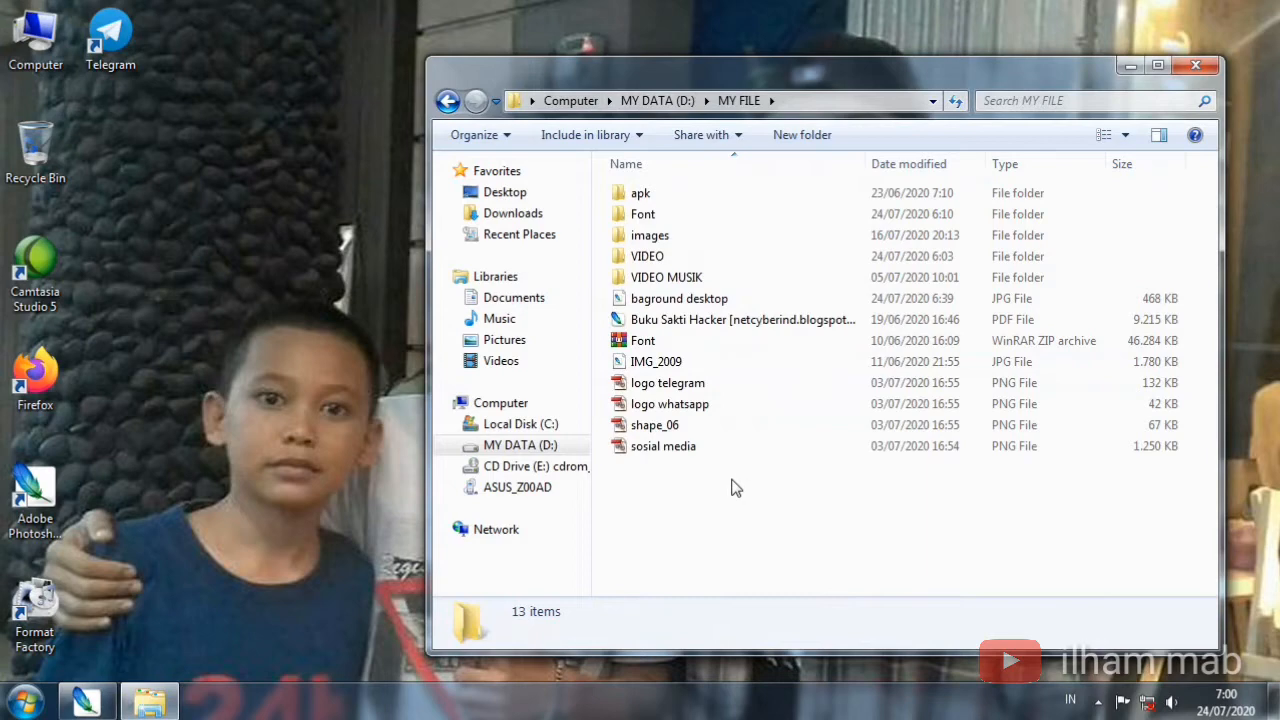
Show the folder's files as thumbnails and open the shape_06 image in Photoshop
left_click(1124, 136)
left_click(1163, 57)
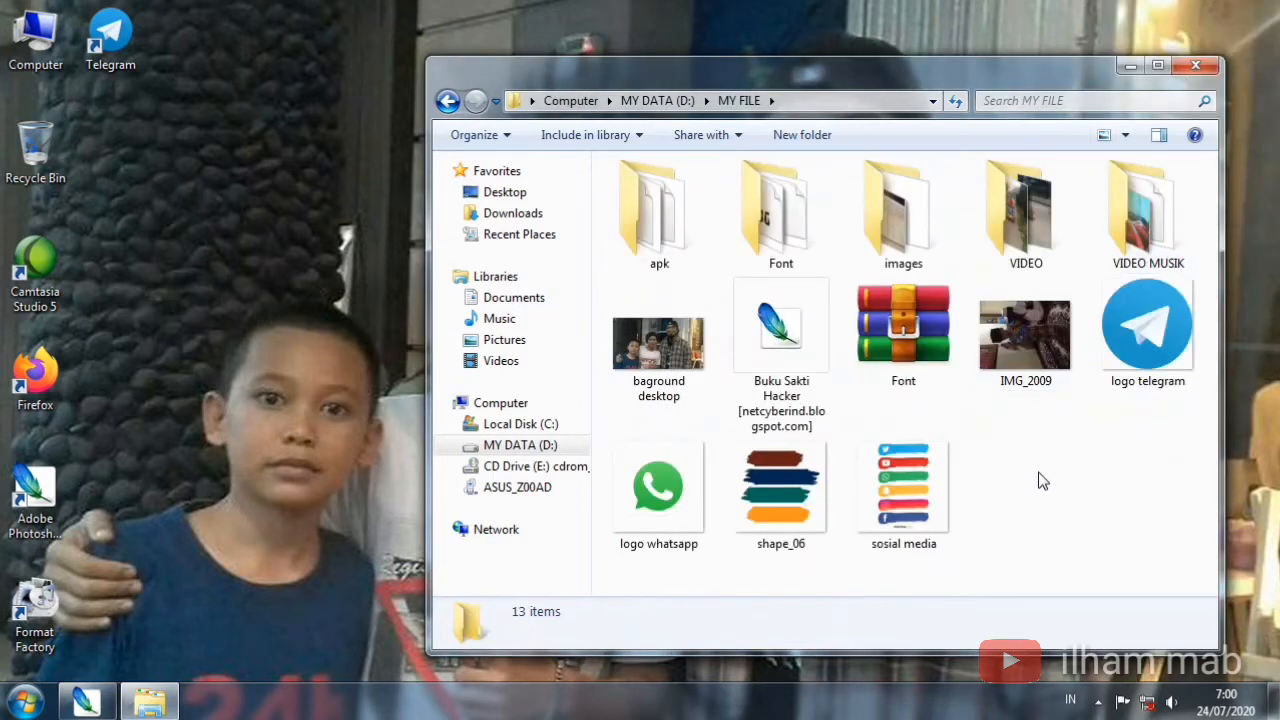
left_click_drag(800, 512, 364, 477)
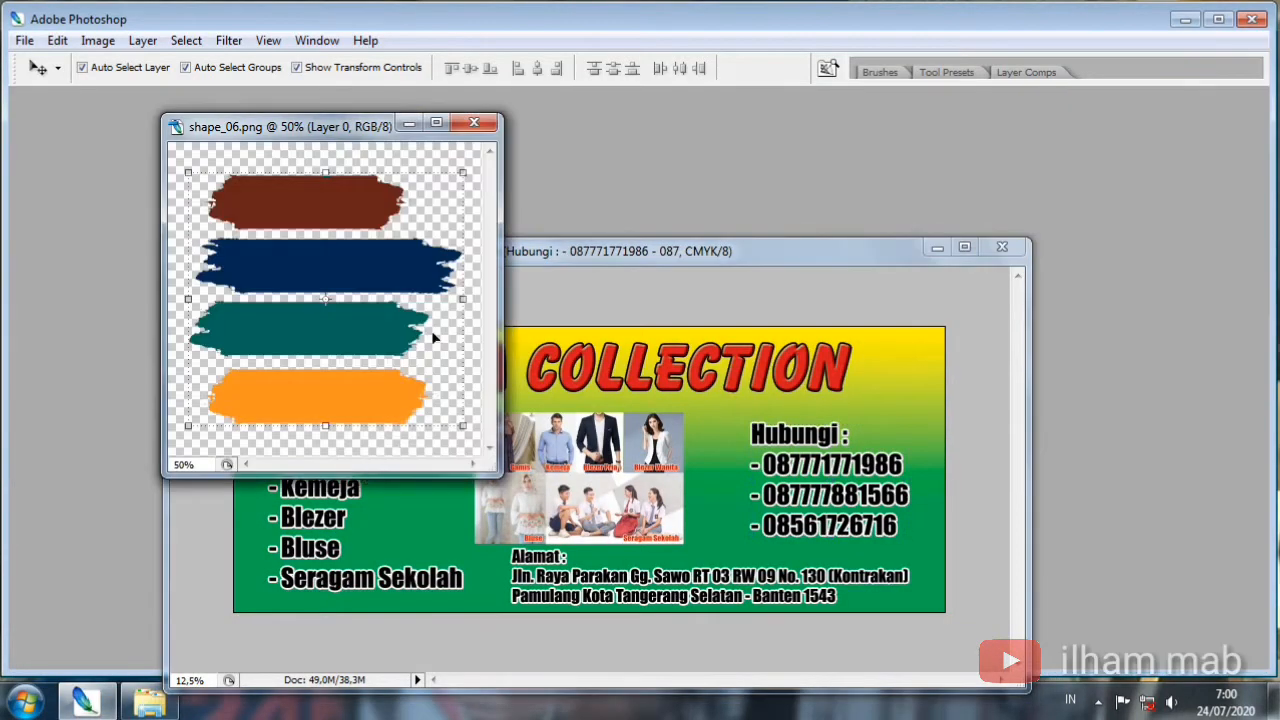
Select the dark blue brush stroke in shape_06.png with the Rectangular Marquee and move a copy into the banner document
left_click(309, 41)
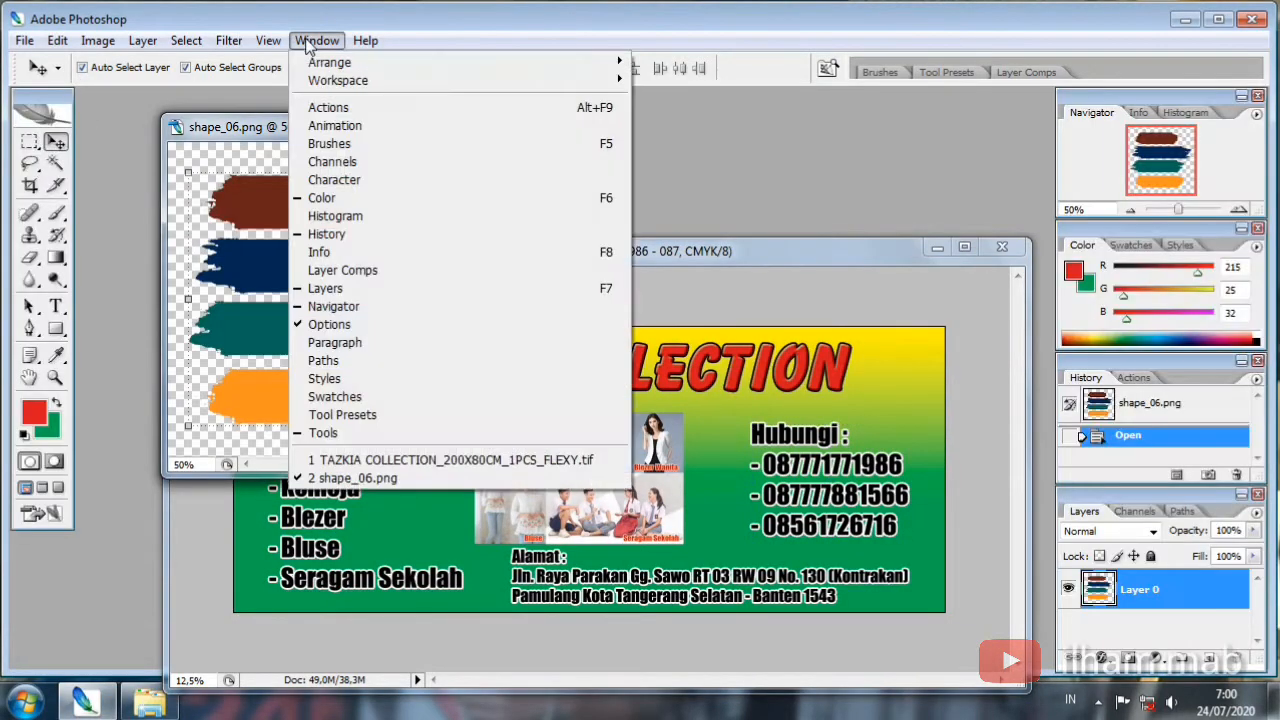
left_click(22, 145)
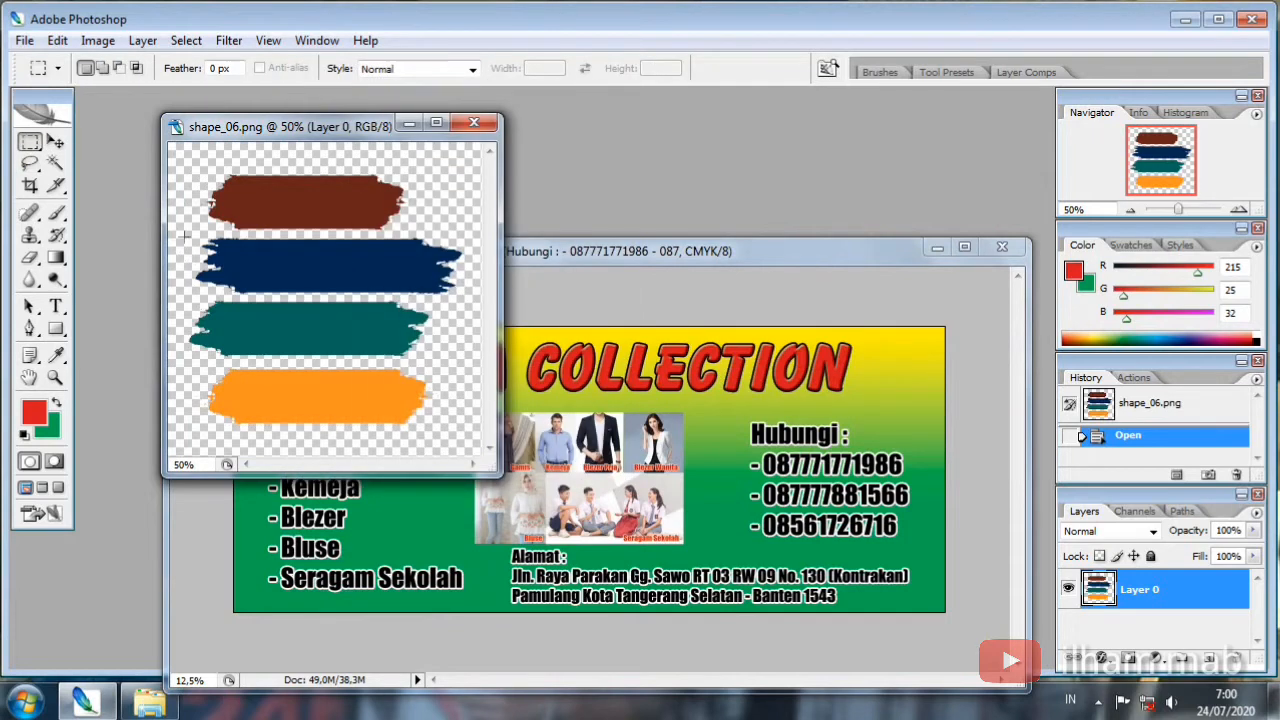
left_click_drag(244, 263, 468, 298)
left_click(55, 143)
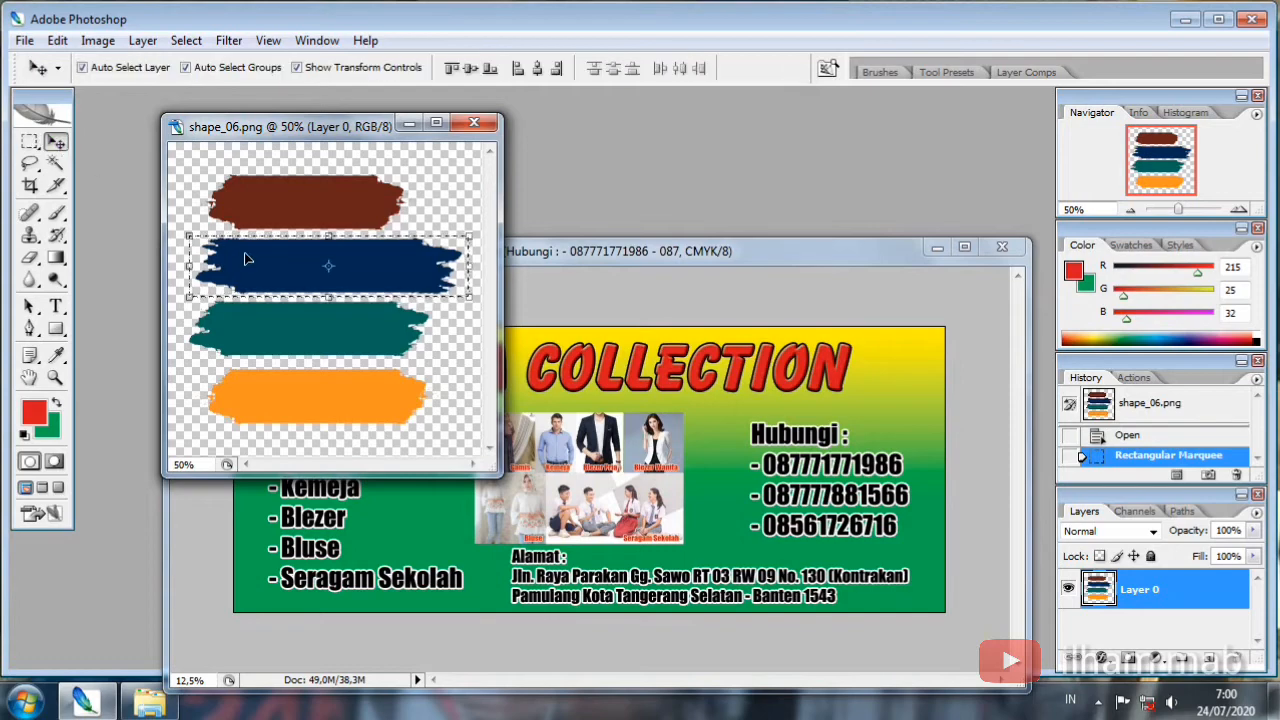
left_click_drag(243, 257, 590, 390)
left_click_drag(719, 516, 719, 516)
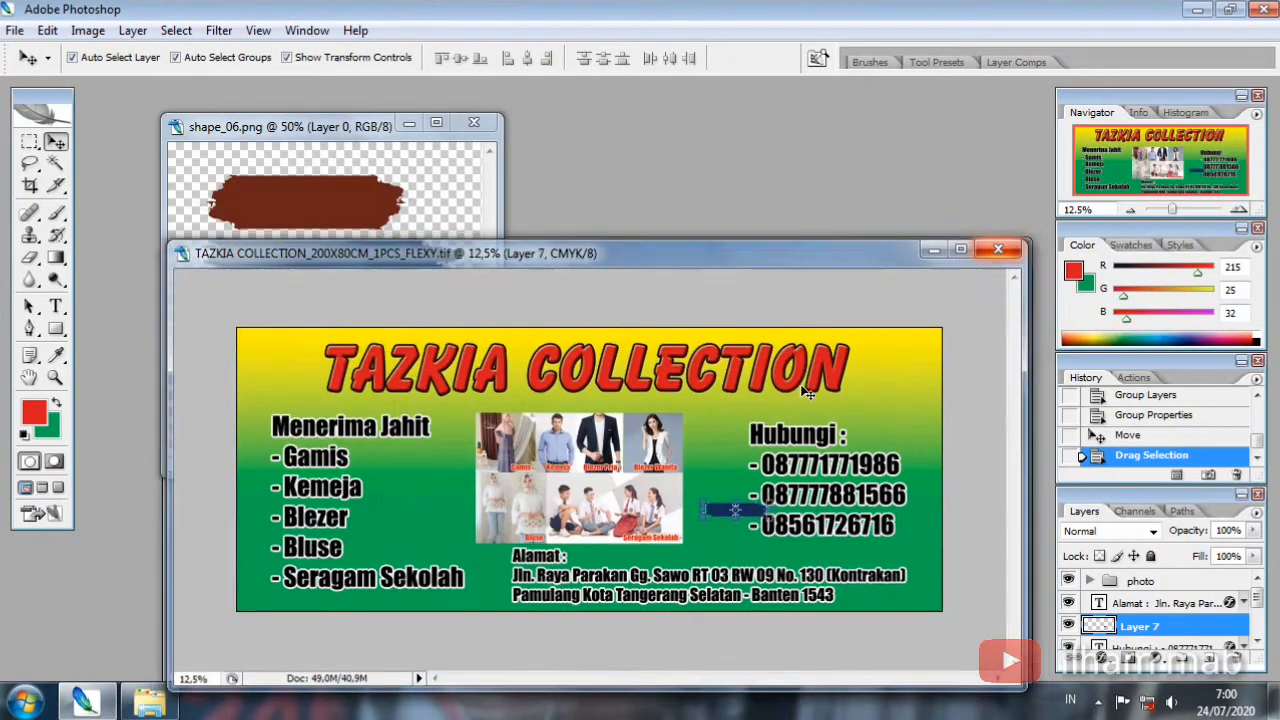
Place the blue brush stroke behind the Alamat text and enlarge it to cover the three address lines
key("f")
scroll(812, 452, "up", 2)
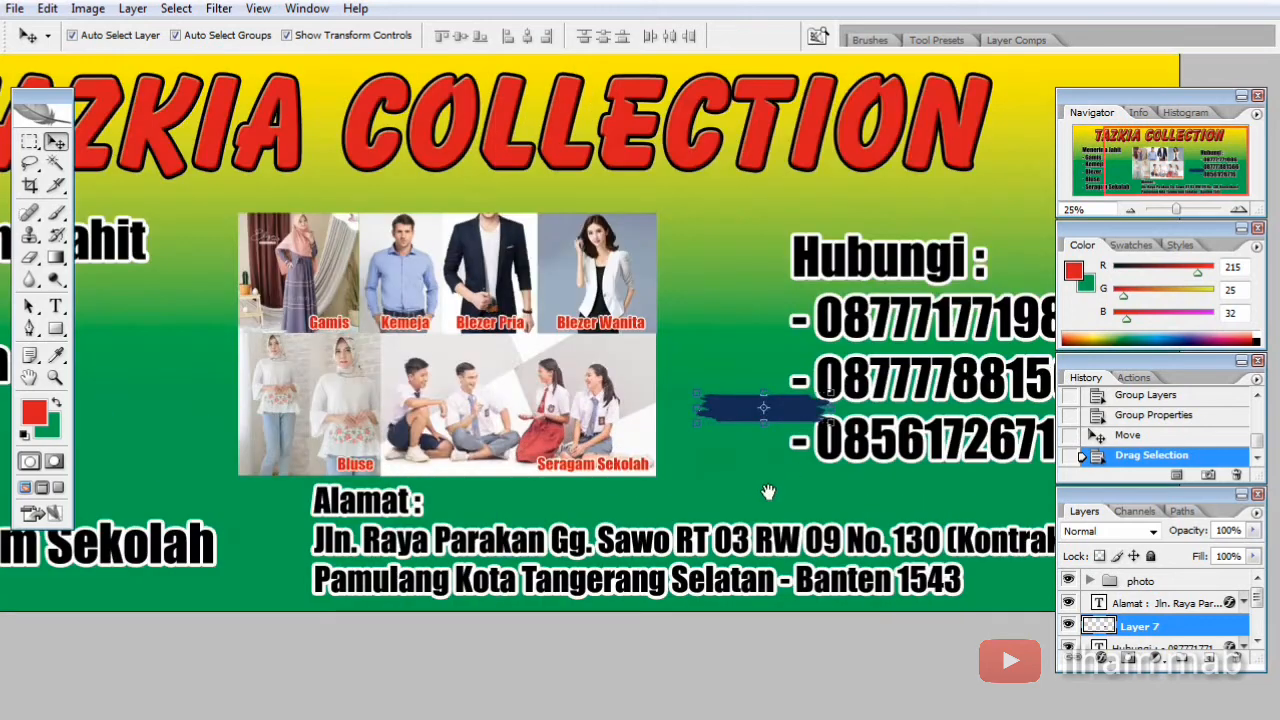
left_click_drag(752, 507, 621, 348)
mouse_move(585, 250)
left_mouse_down()
mouse_move(510, 334)
mouse_move(253, 358)
mouse_move(1014, 345)
left_mouse_up()
left_click_drag(598, 356, 603, 450)
key("Return")
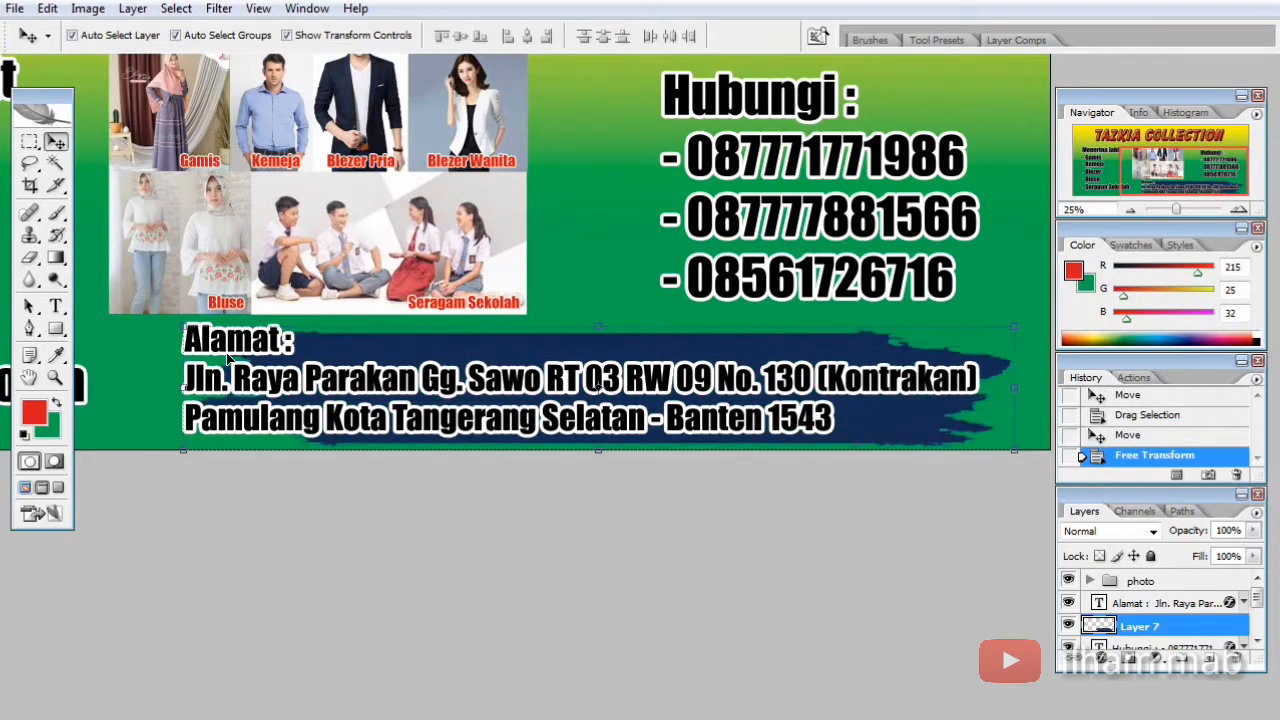
Stretch the blue brush stroke beyond both ends of the address text, almost to the banner's right edge
left_click_drag(184, 387, 114, 387)
key("Return")
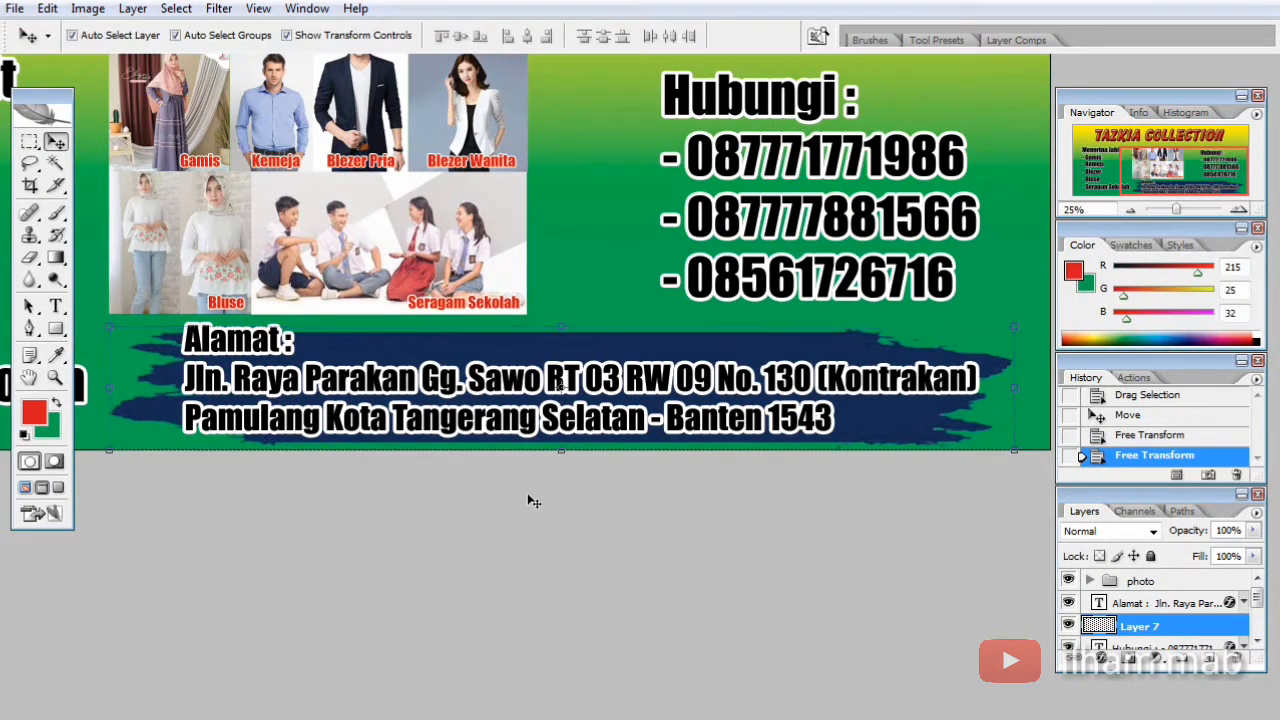
key("ctrl+t")
left_click_drag(1014, 388, 1041, 388)
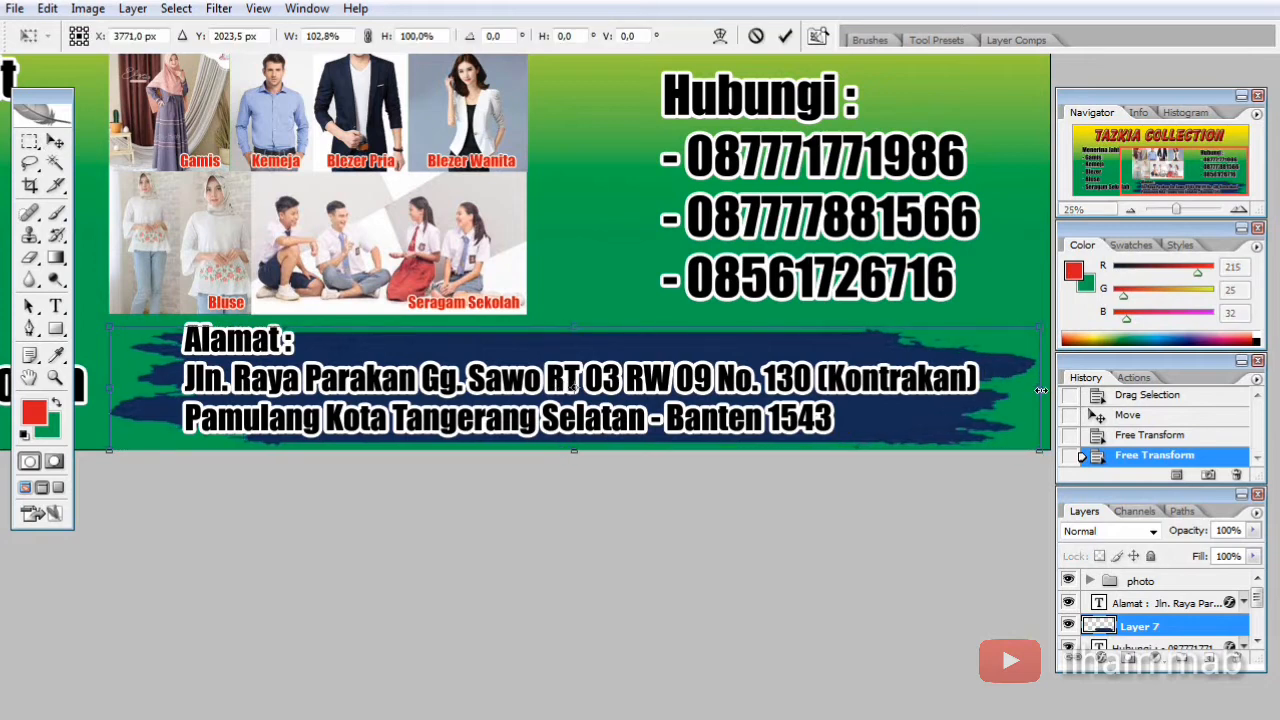
key("Return")
Right-align the Alamat address text and move it back over the blue brush stroke
left_click(427, 392)
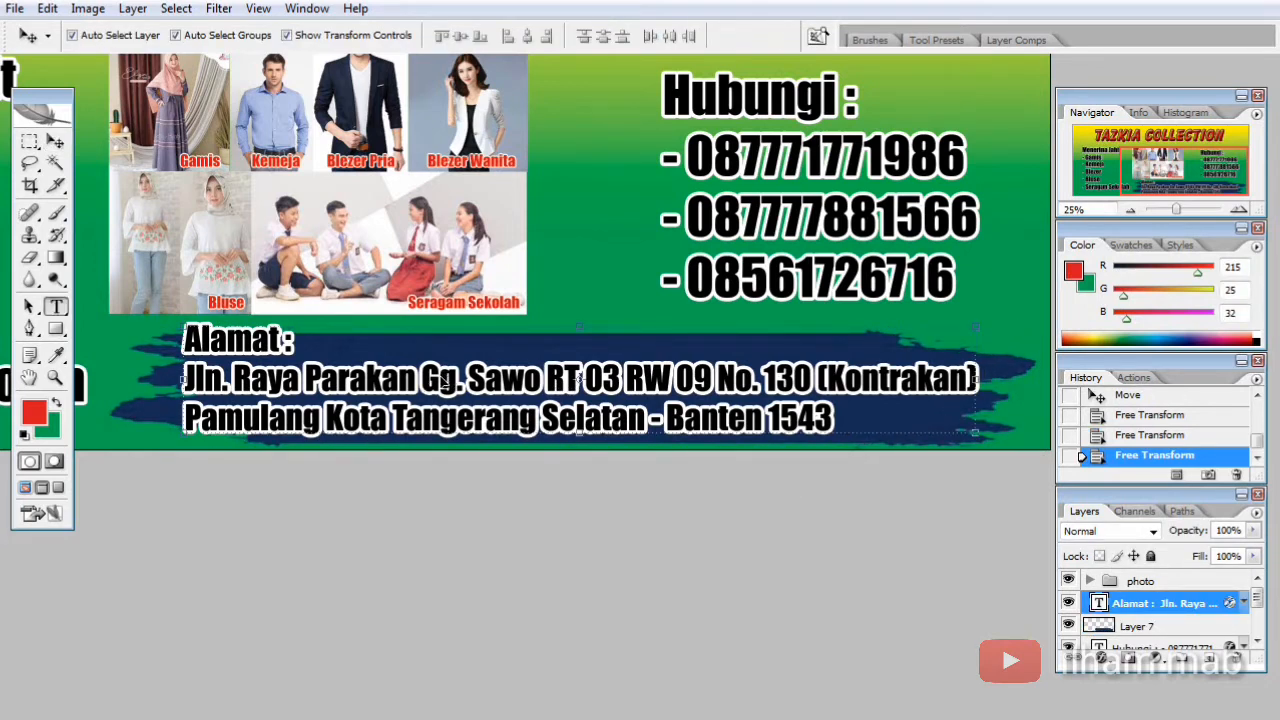
key("t")
left_click(449, 383)
key("ctrl+a")
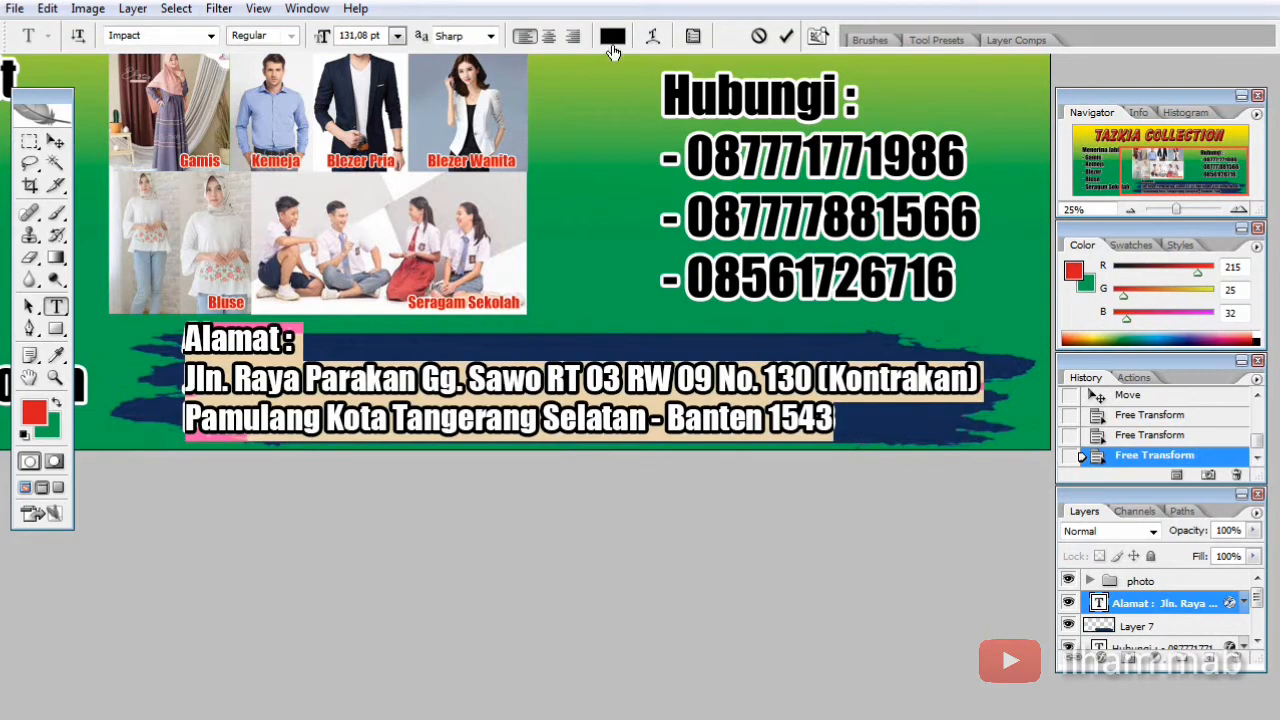
left_click(572, 36)
left_click(56, 141)
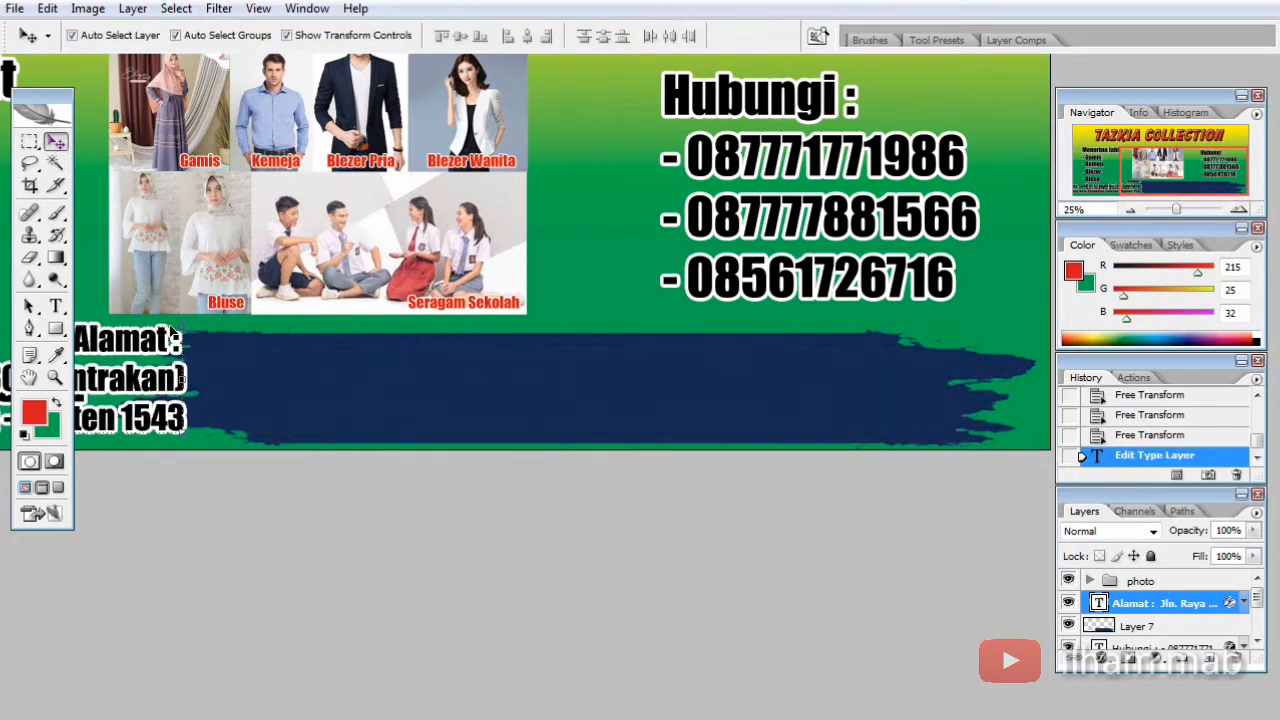
left_click_drag(164, 390, 908, 390)
Center-align the Alamat address text and reposition it in the middle of the blue brush stroke
key("t")
left_click(870, 394)
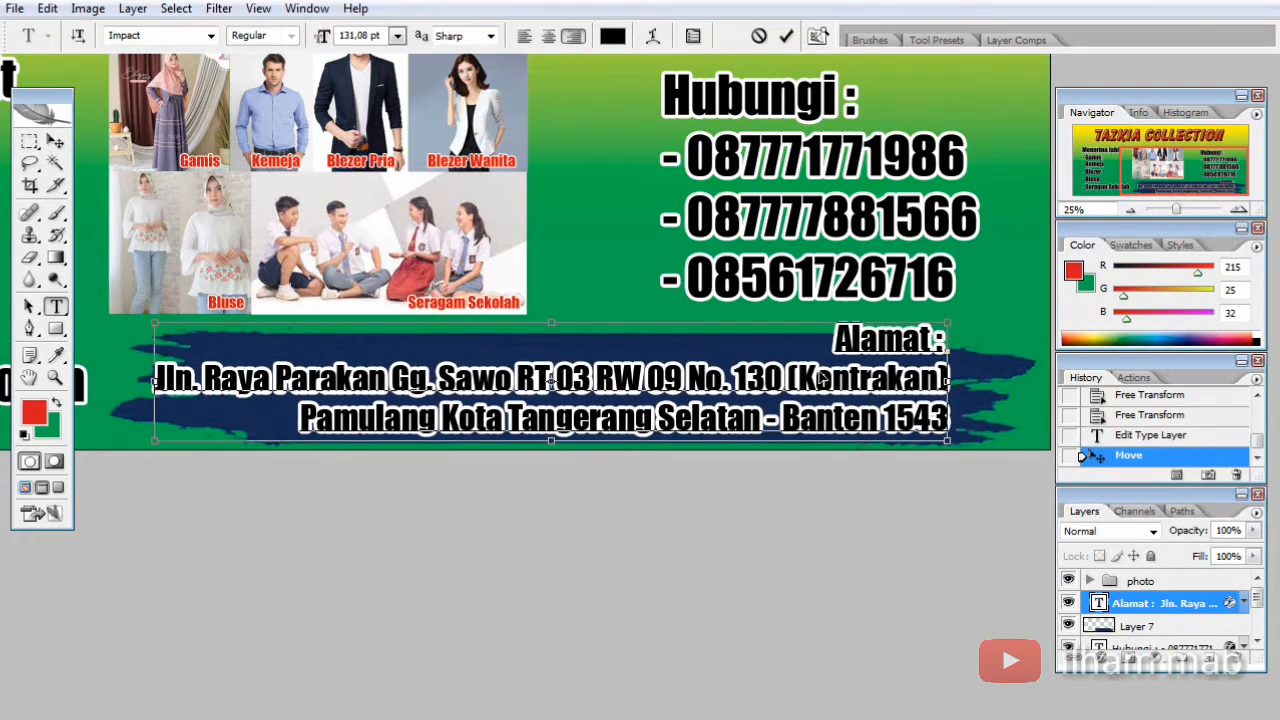
key("ctrl+a")
left_click(550, 37)
left_click(56, 141)
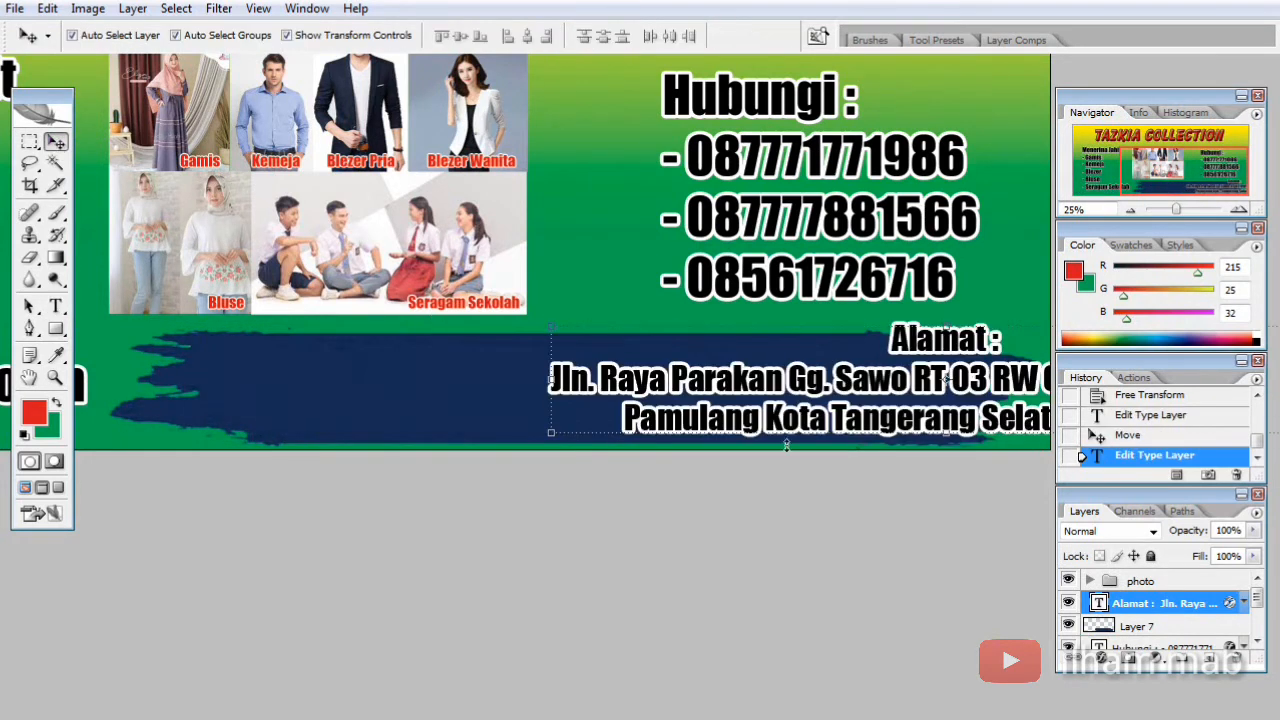
left_click_drag(821, 410, 447, 410)
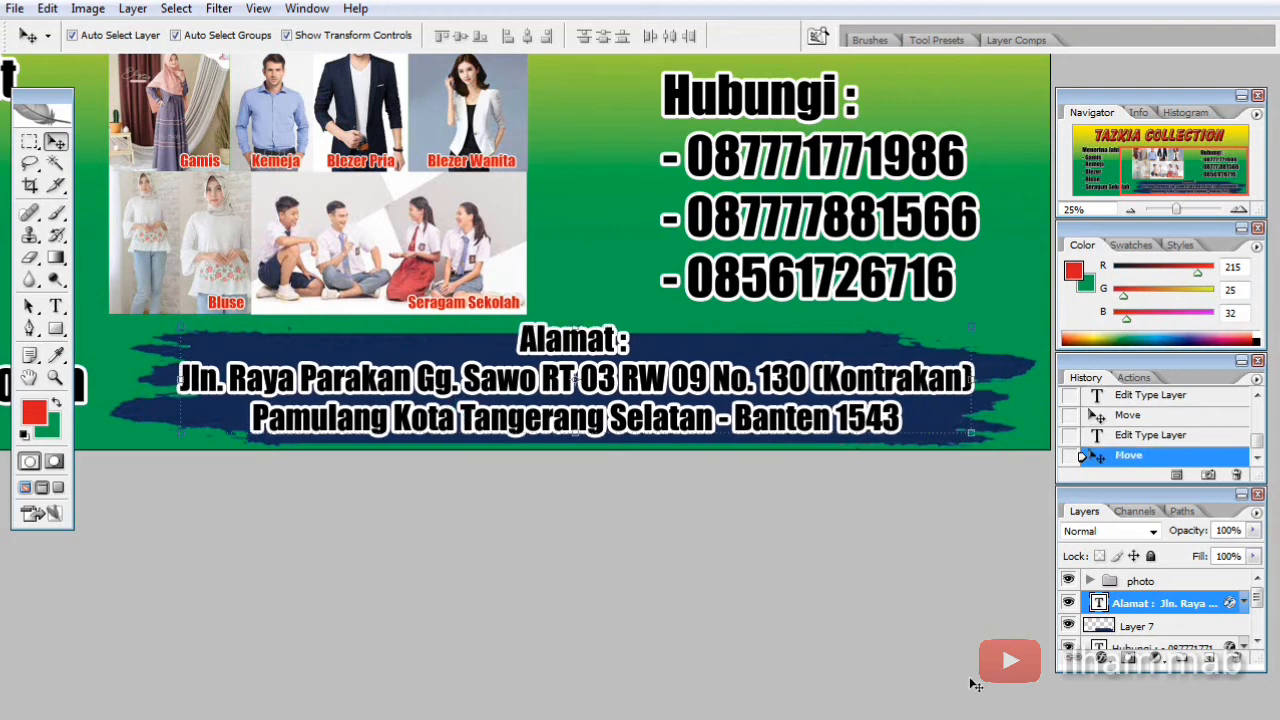
left_click(1100, 654)
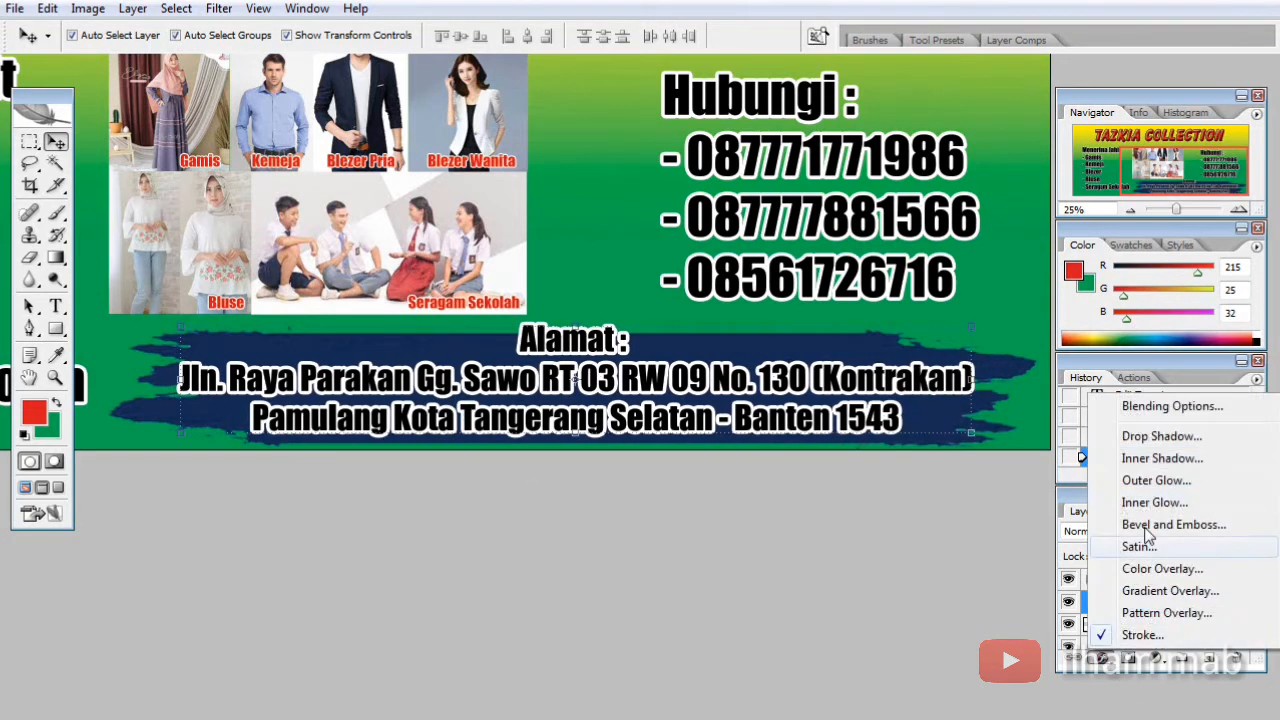
left_click(1155, 637)
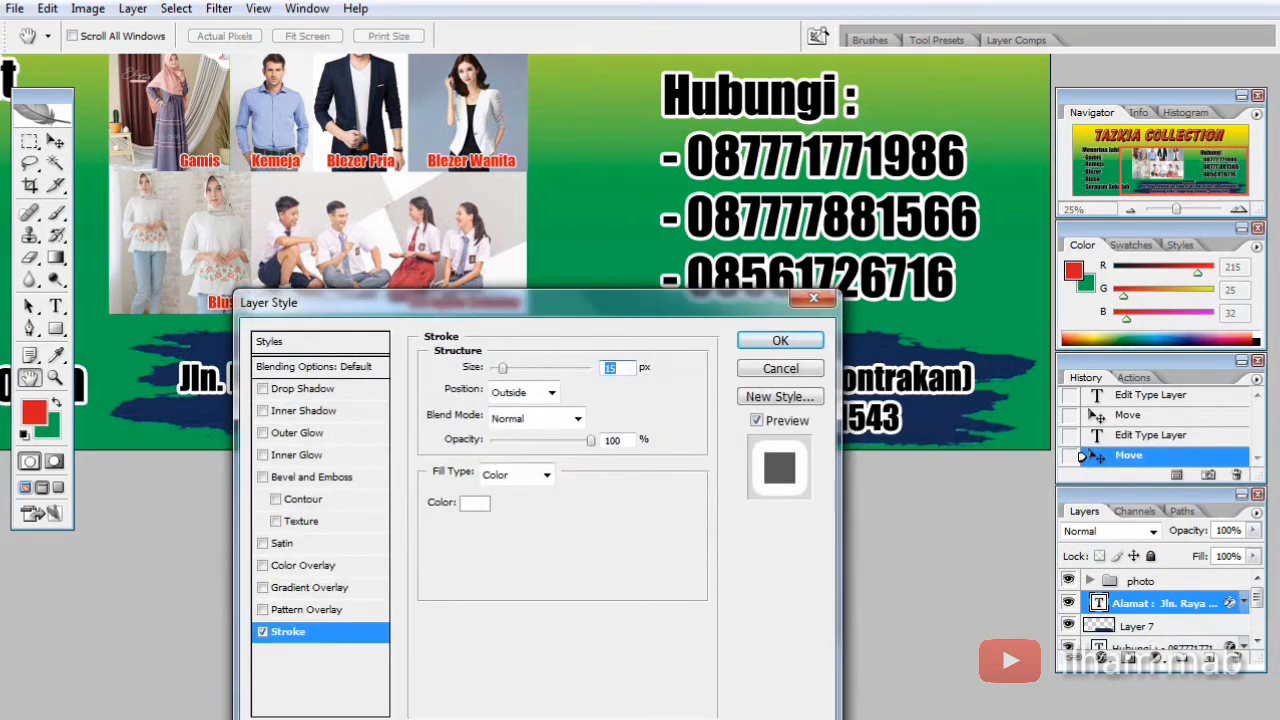
key("Return")
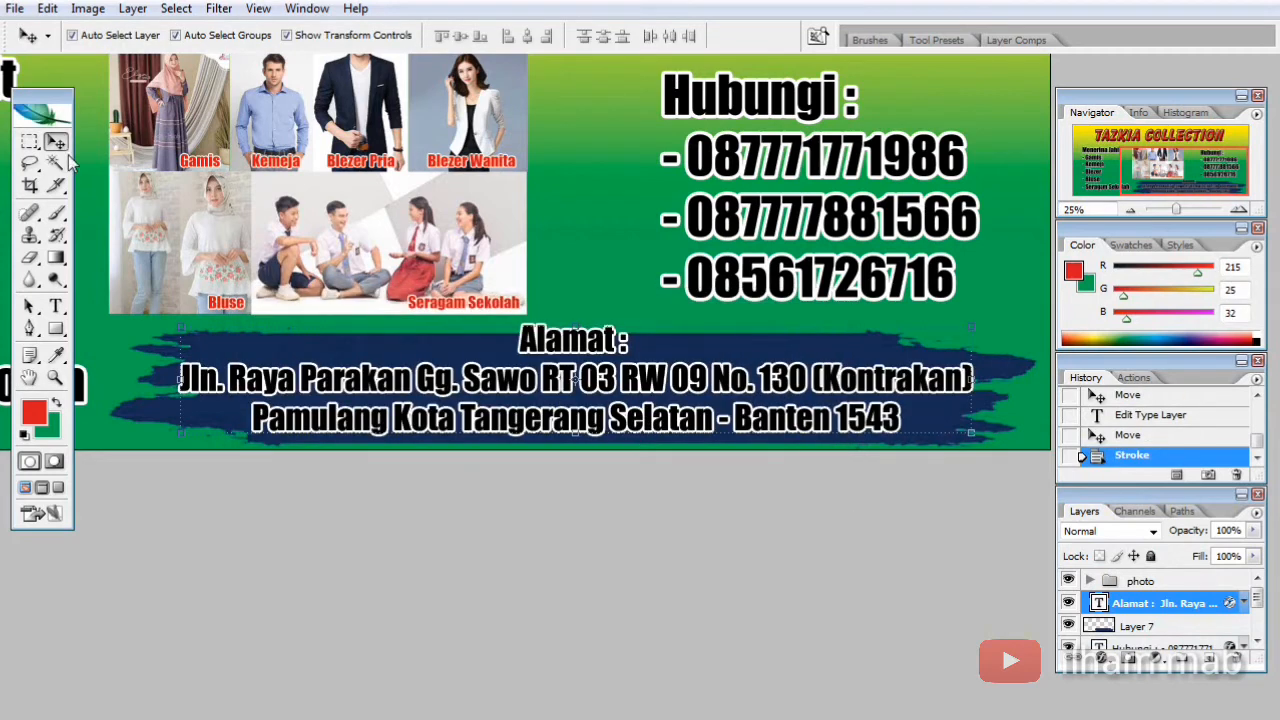
Recolor all of the Alamat address text yellow with C 0, M 0, Y 100, K 0
double_click(610, 392)
key("ctrl+a")
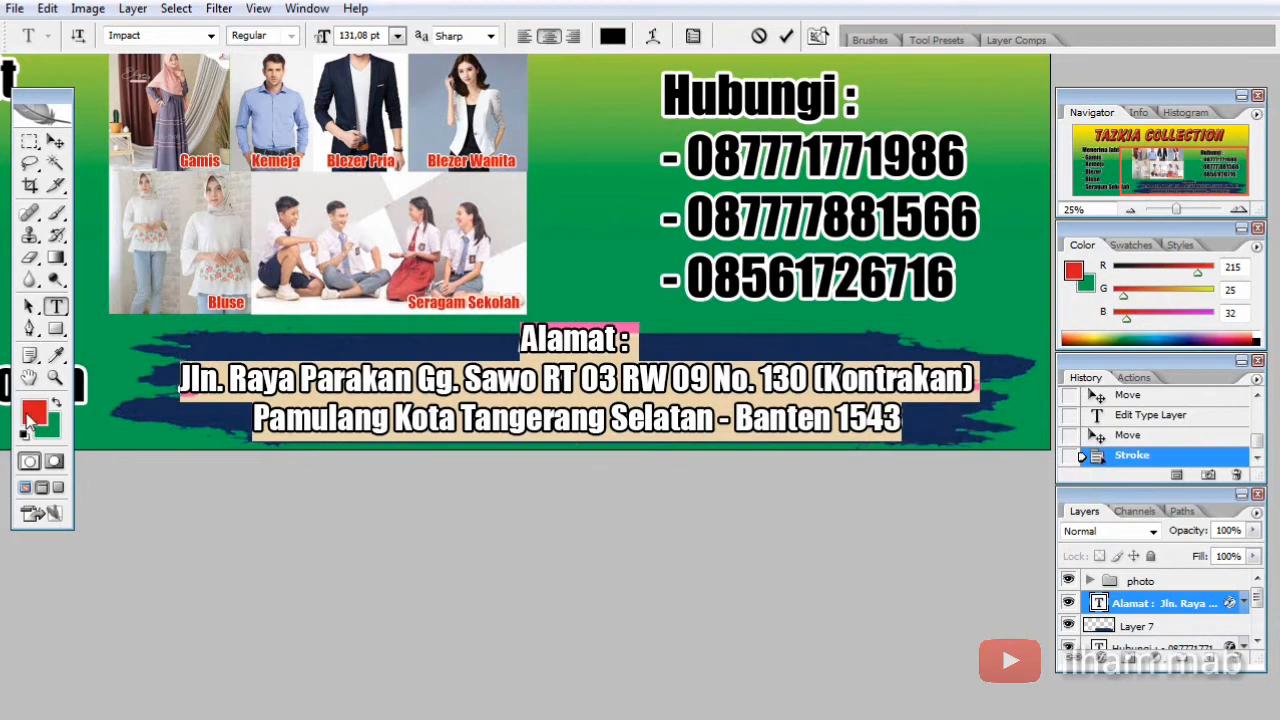
left_click(31, 415)
left_click_drag(673, 413, 674, 380)
mouse_move(618, 205)
left_mouse_down()
mouse_move(631, 137)
mouse_move(655, 150)
left_mouse_up()
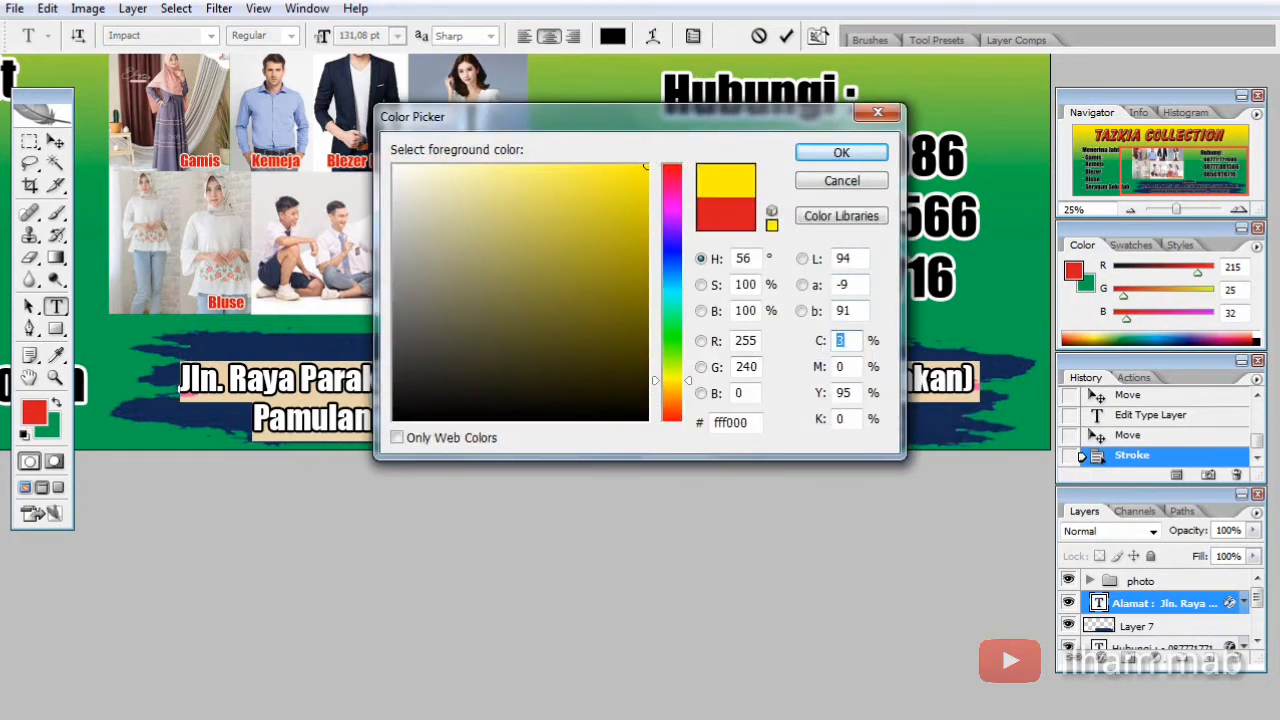
type("0")
key("Tab")
type("100")
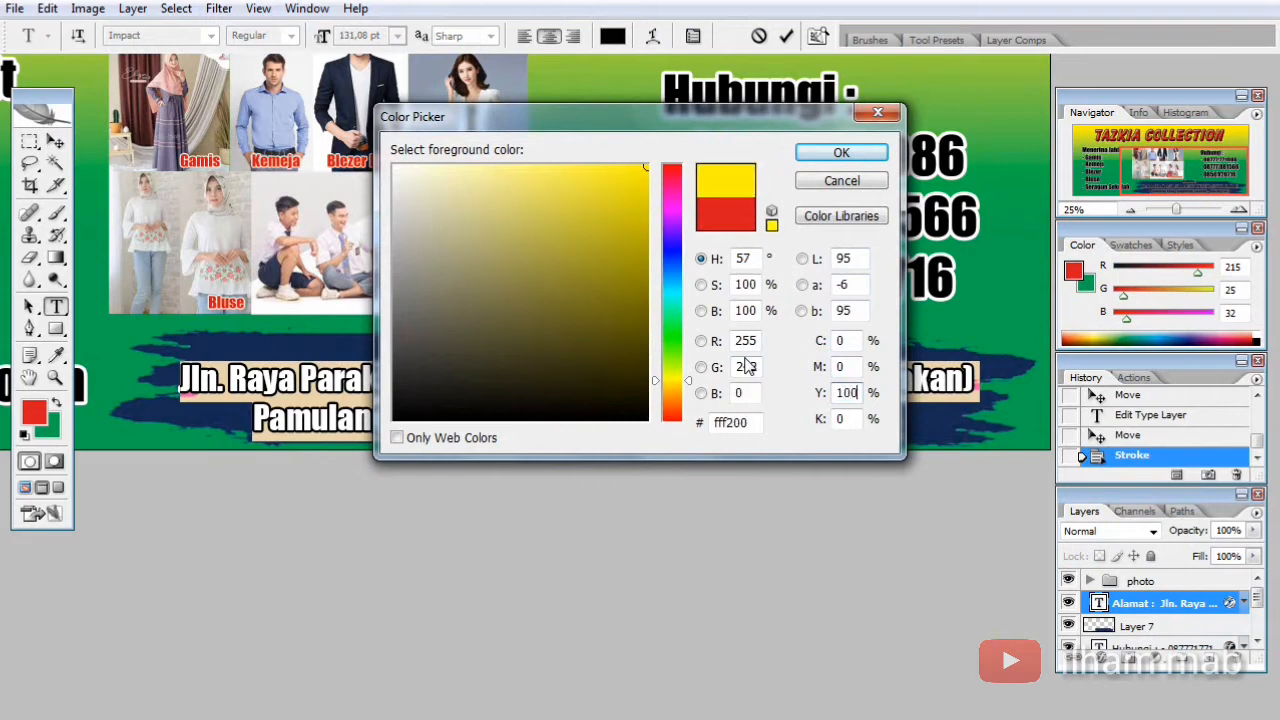
key("Return")
left_click(55, 142)
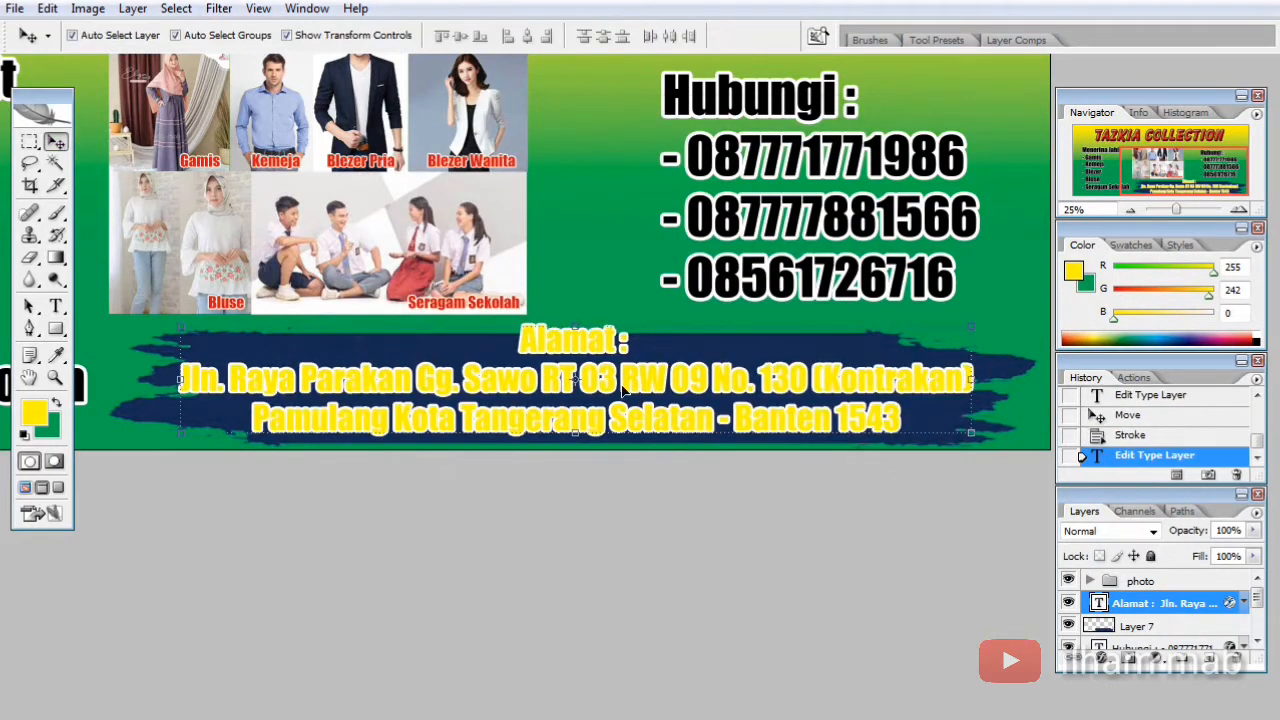
Change the outline stroke color of the Alamat address text to black (000000)
left_click(1100, 656)
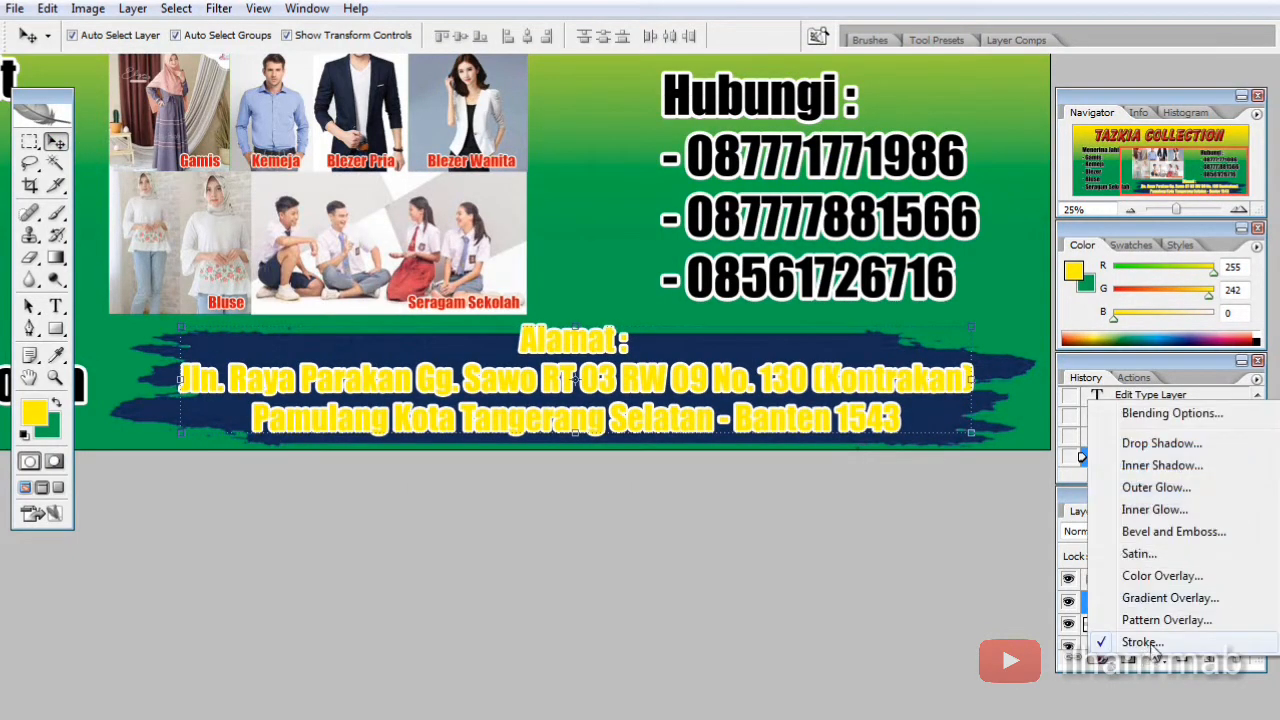
left_click(1075, 640)
left_click(470, 508)
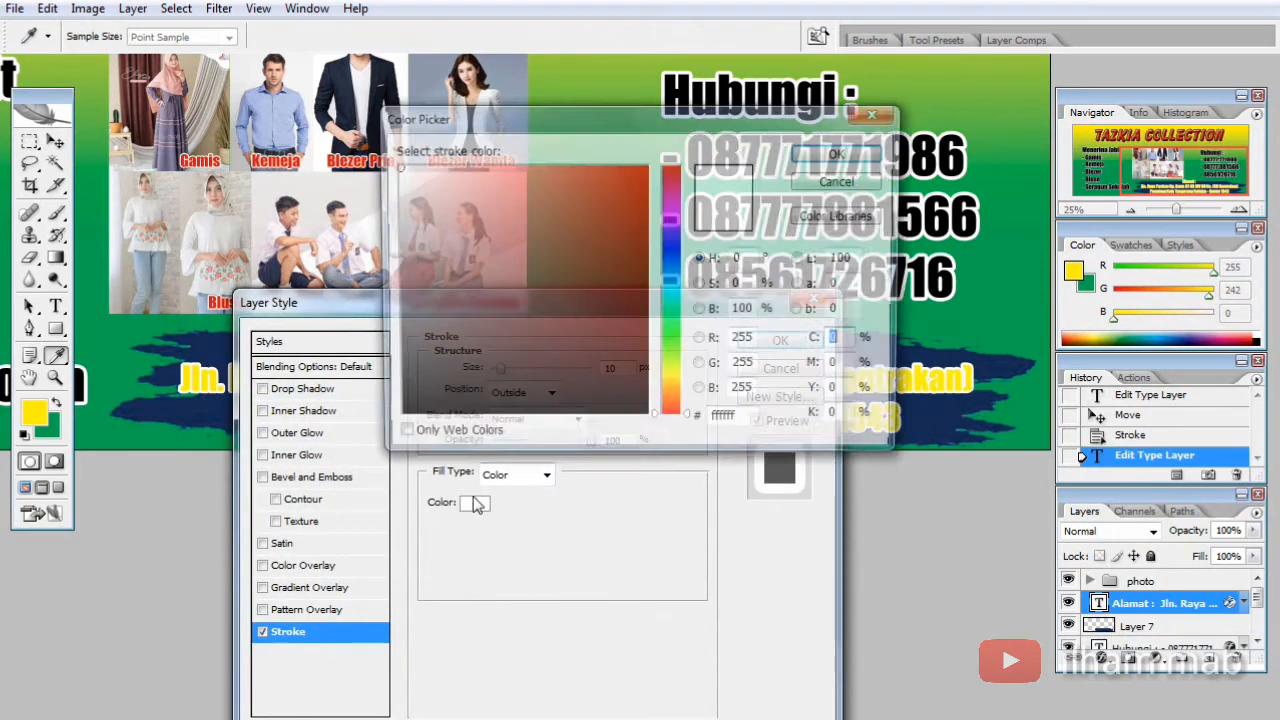
left_click_drag(435, 408, 337, 458)
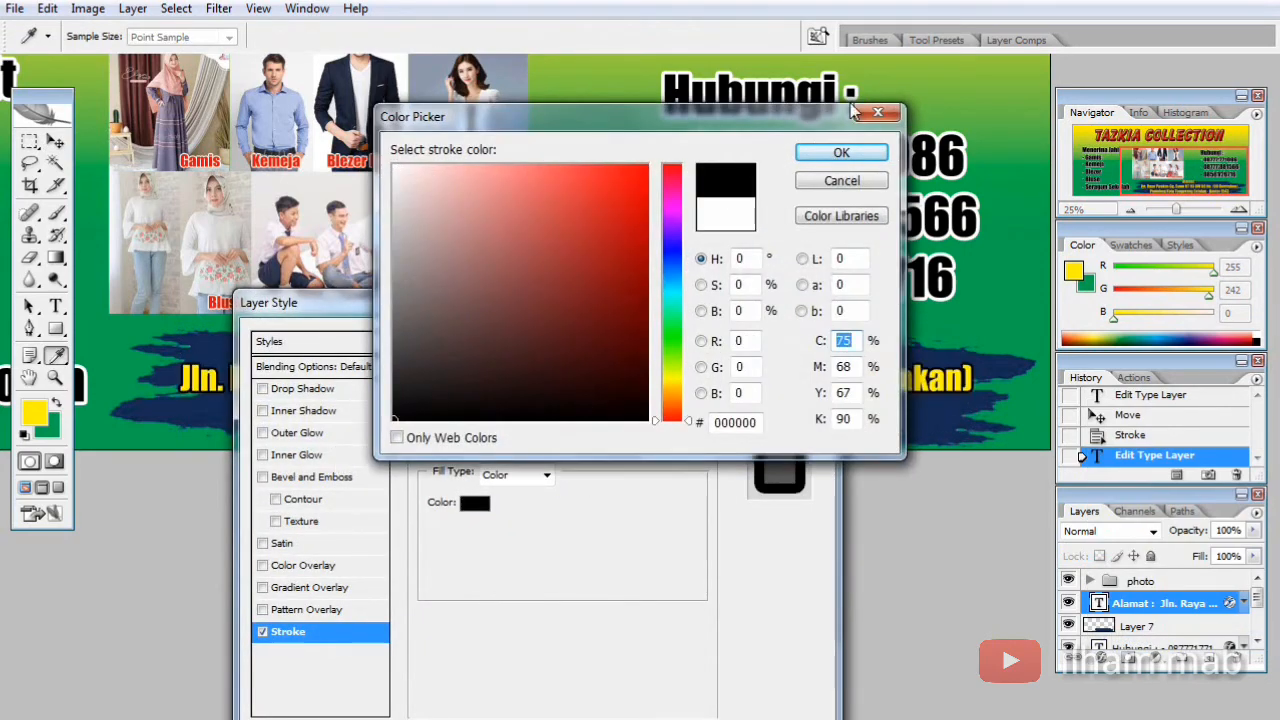
left_click(841, 152)
left_click(782, 336)
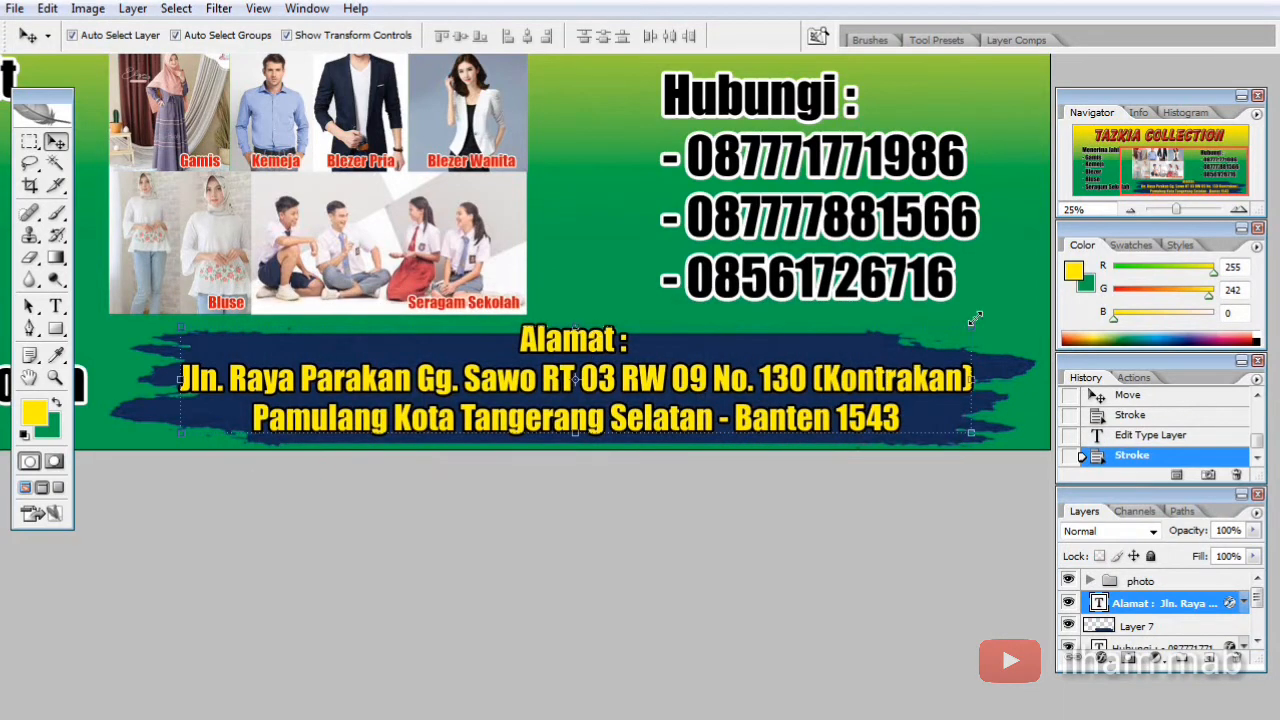
Shrink the Alamat address text proportionally and reposition it in the middle of the blue brush stroke
left_click_drag(975, 318, 849, 359)
left_click_drag(754, 396, 797, 393)
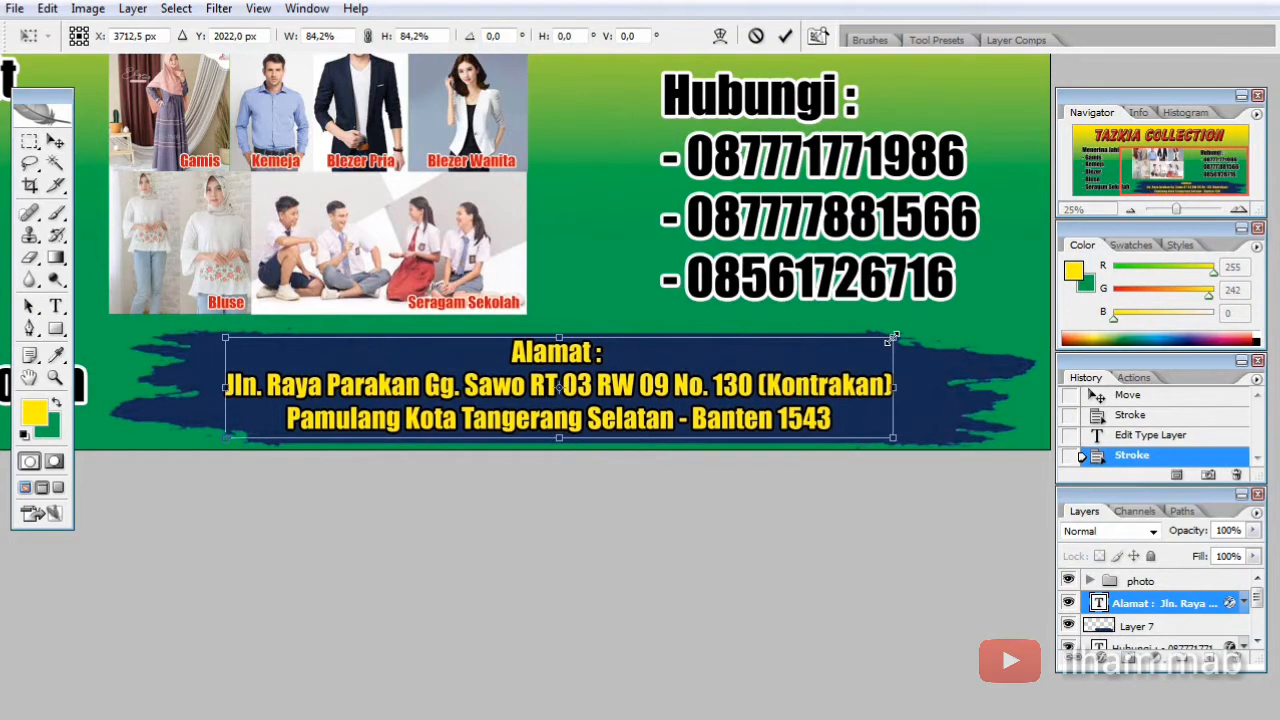
left_click_drag(891, 341, 869, 346)
key("Return")
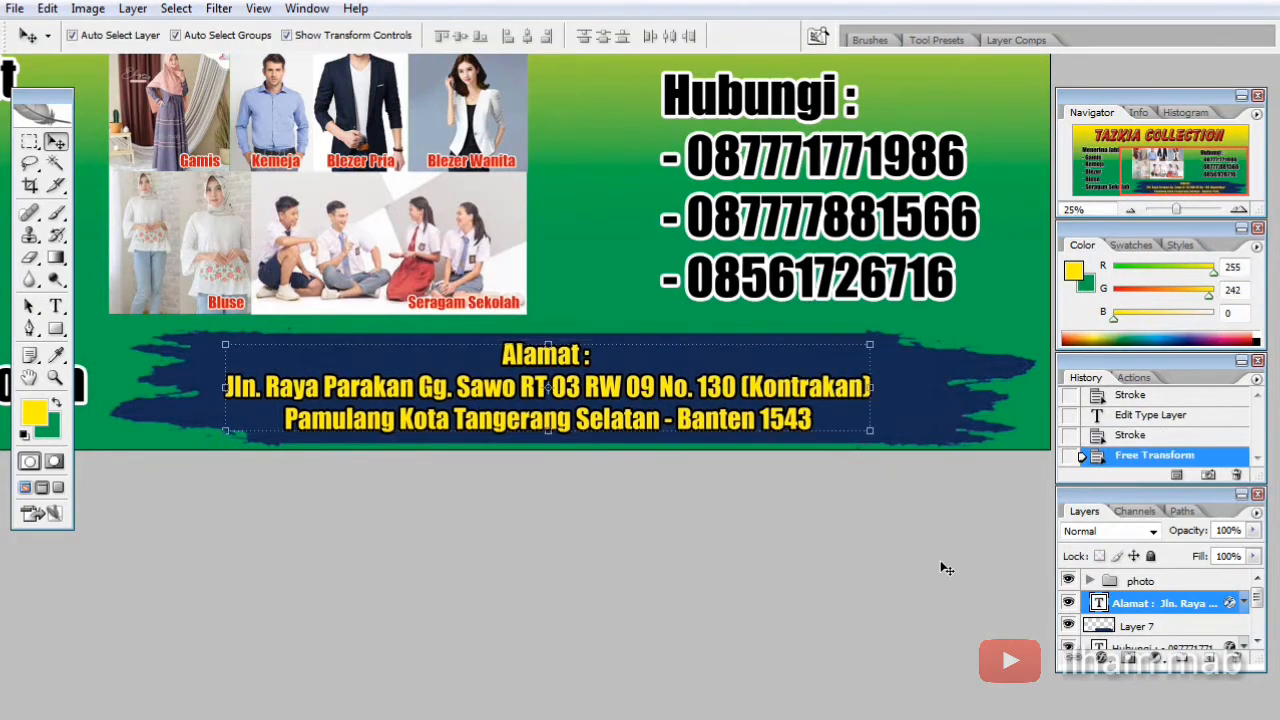
left_click(943, 563)
left_click_drag(720, 401, 717, 343)
left_click(912, 563)
Scale the Alamat text and its blue brush stroke together to about 78.4% and place them in the banner's lower-right corner
left_click(743, 311, "alt")
left_click(743, 310, "alt")
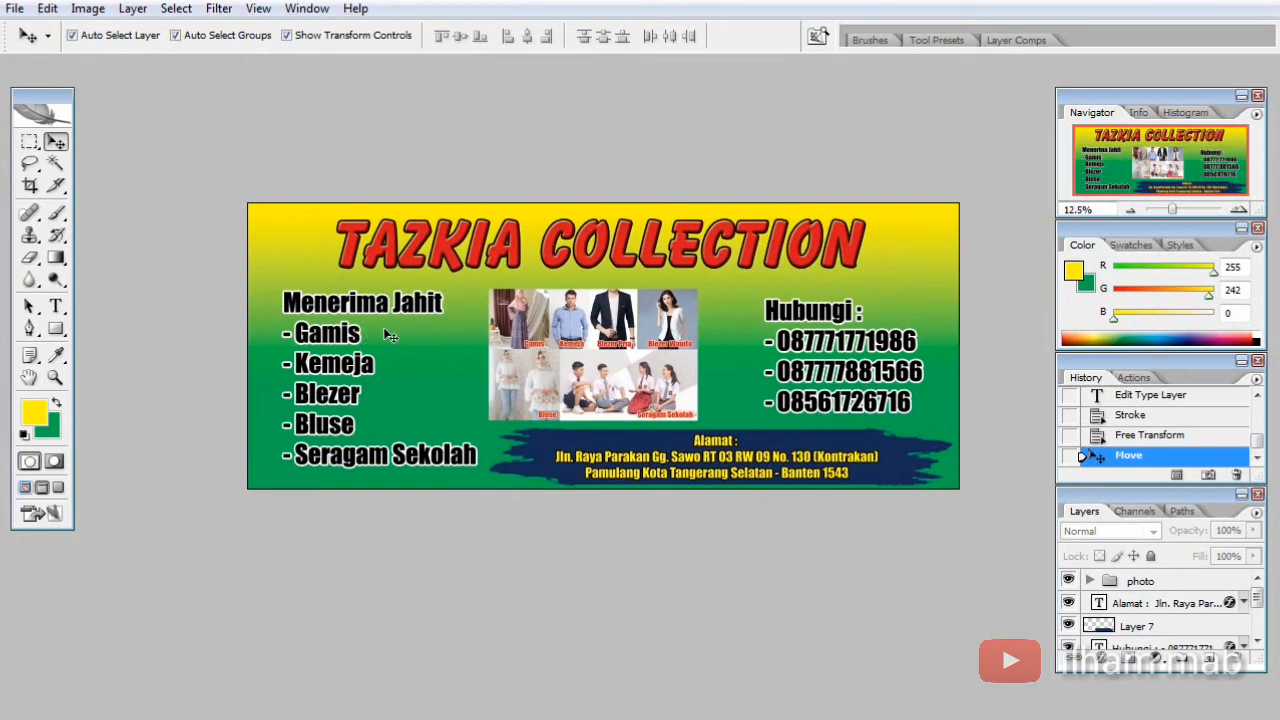
left_click_drag(652, 307, 612, 255)
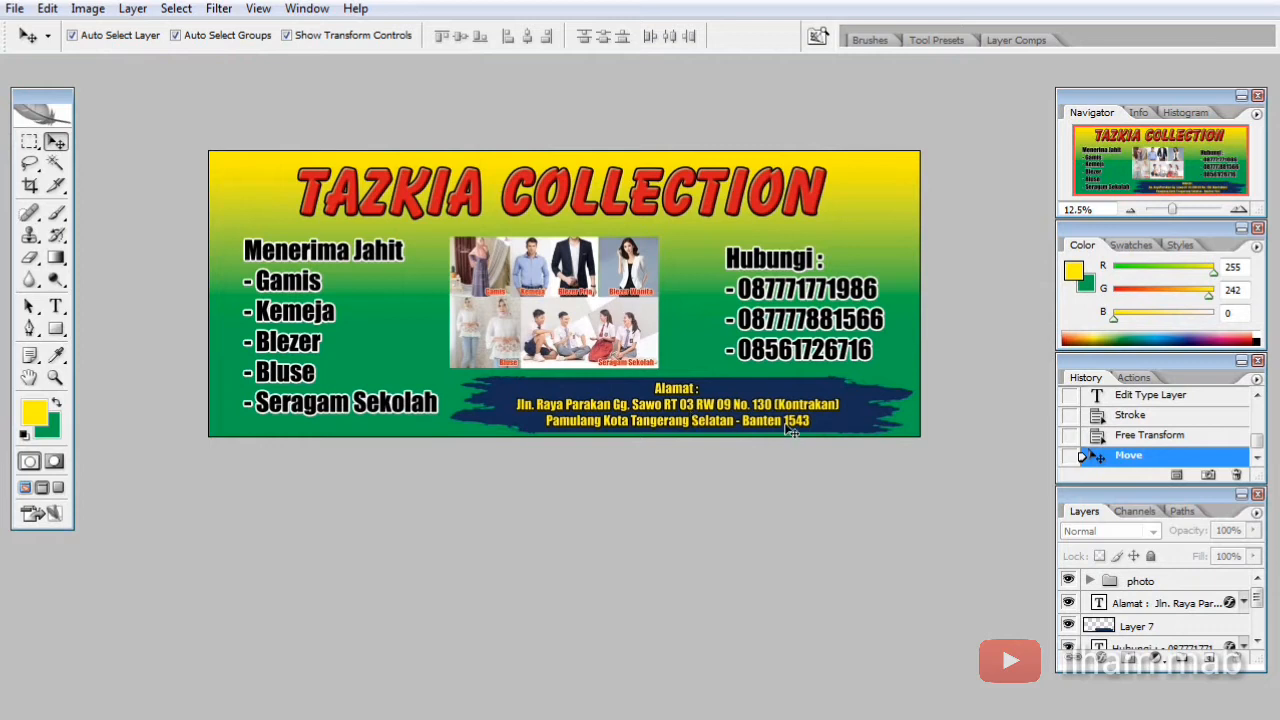
left_click(832, 422)
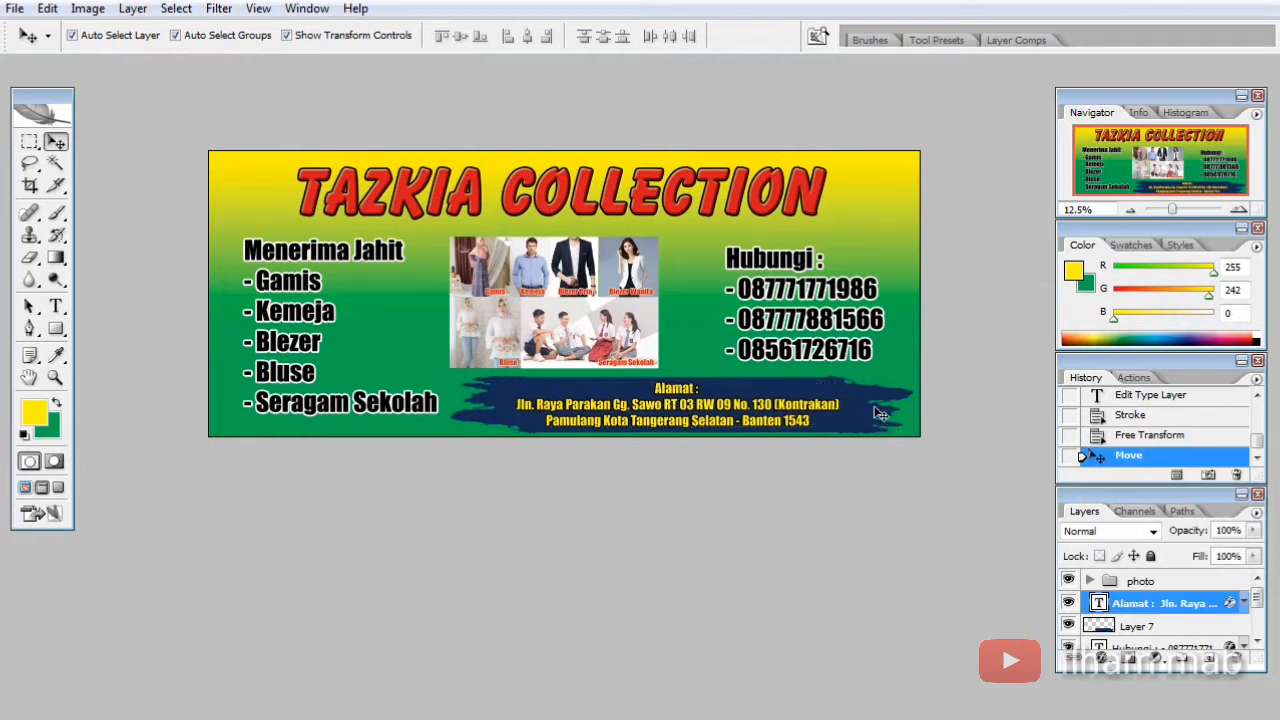
left_click(983, 332)
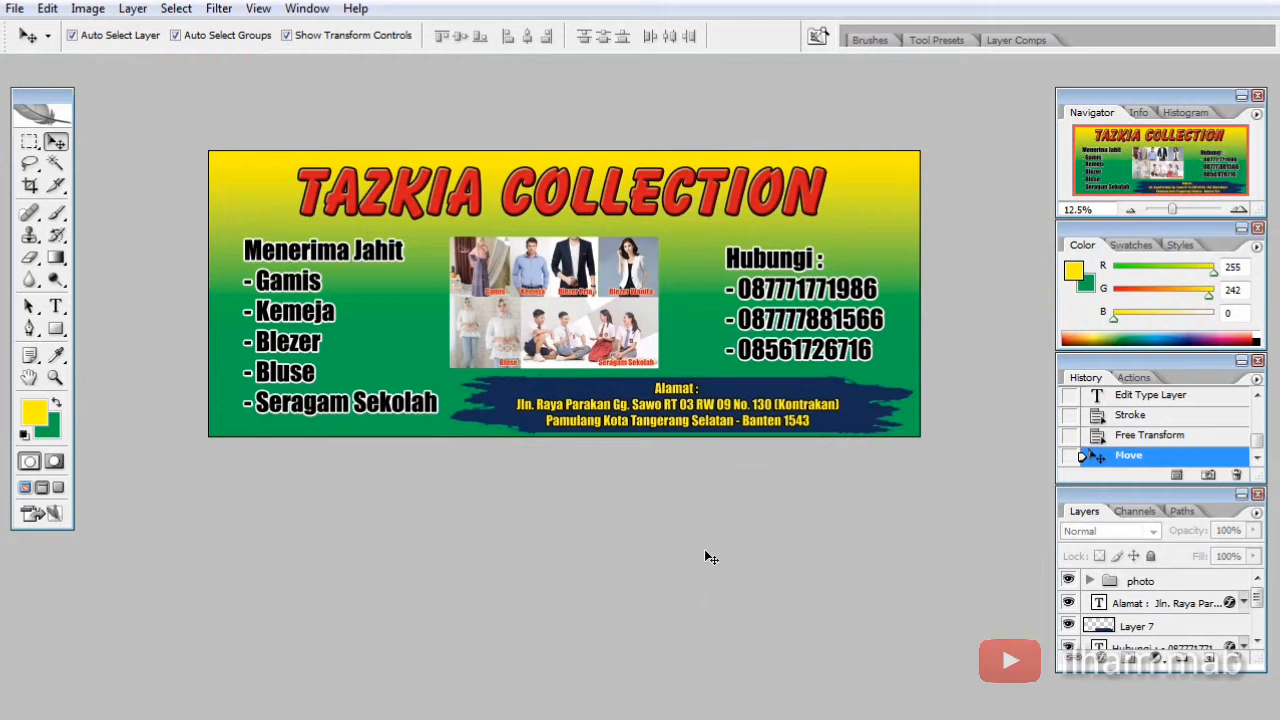
left_click(772, 414)
left_click(886, 428, "shift")
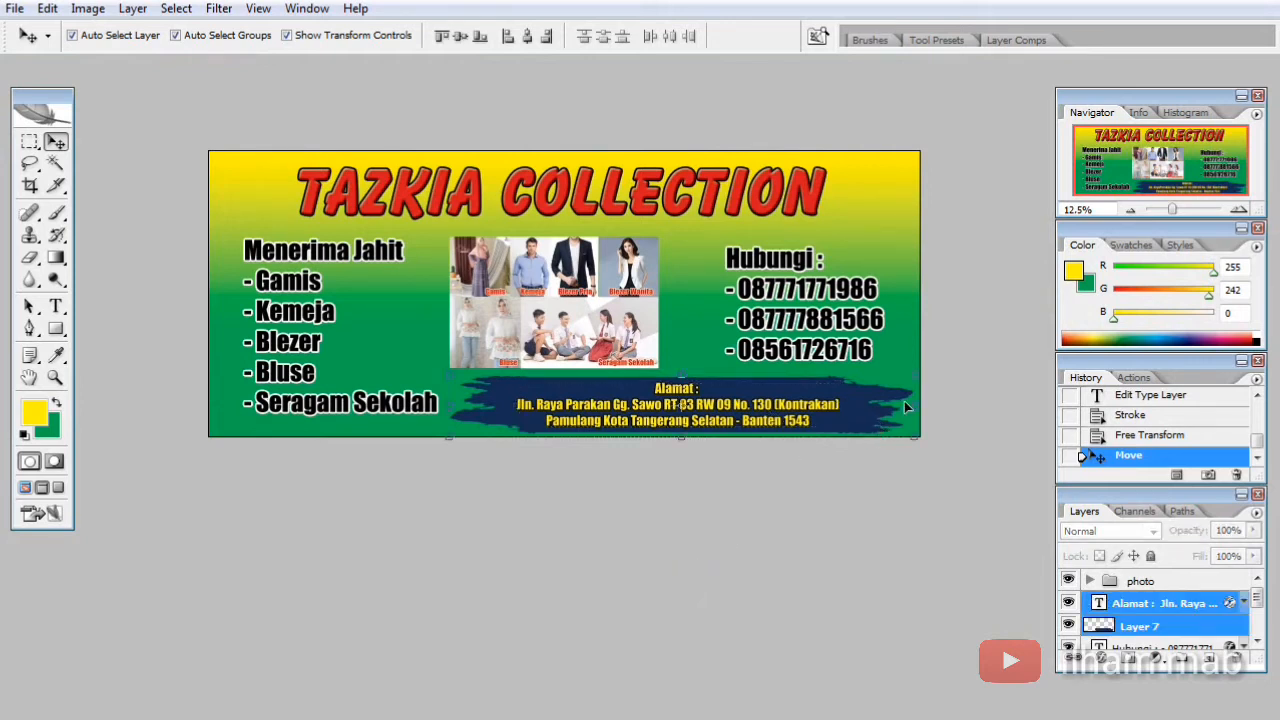
key("ctrl+t")
left_click_drag(913, 375, 878, 423)
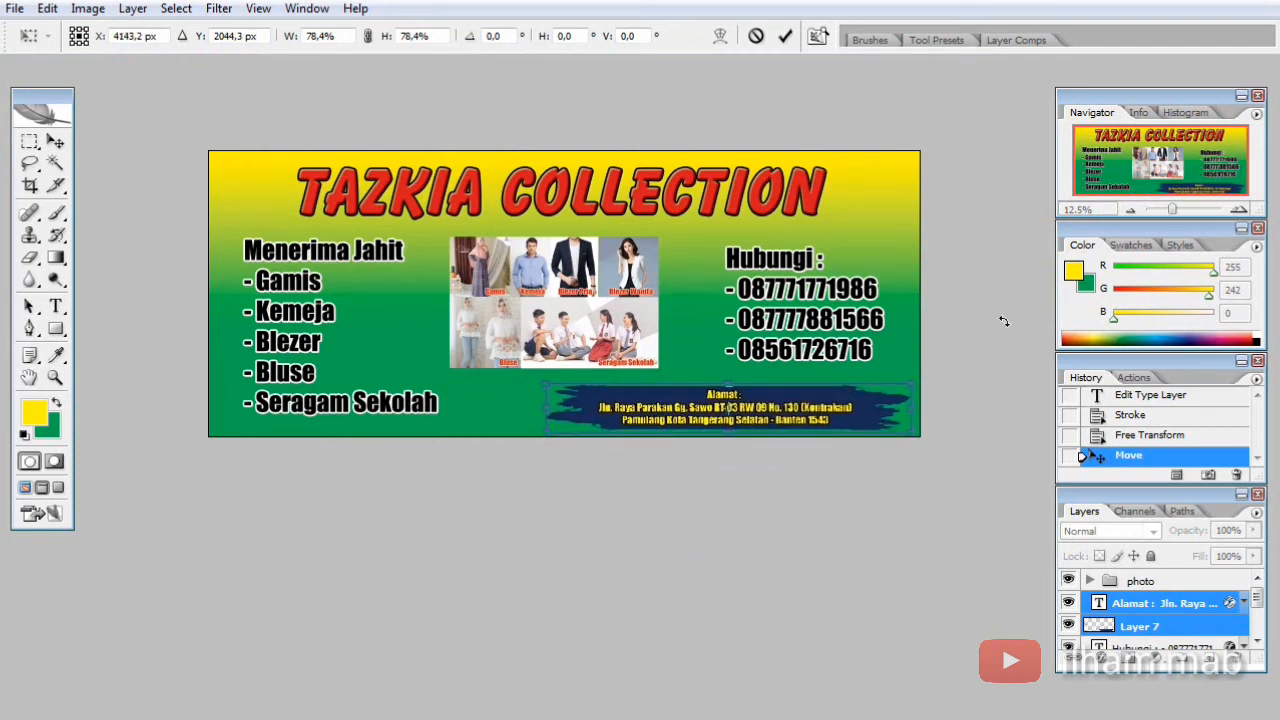
key("Return")
Enlarge the photo group proportionally to about 109.4%, keeping its upper-left corner in place
left_click(643, 343)
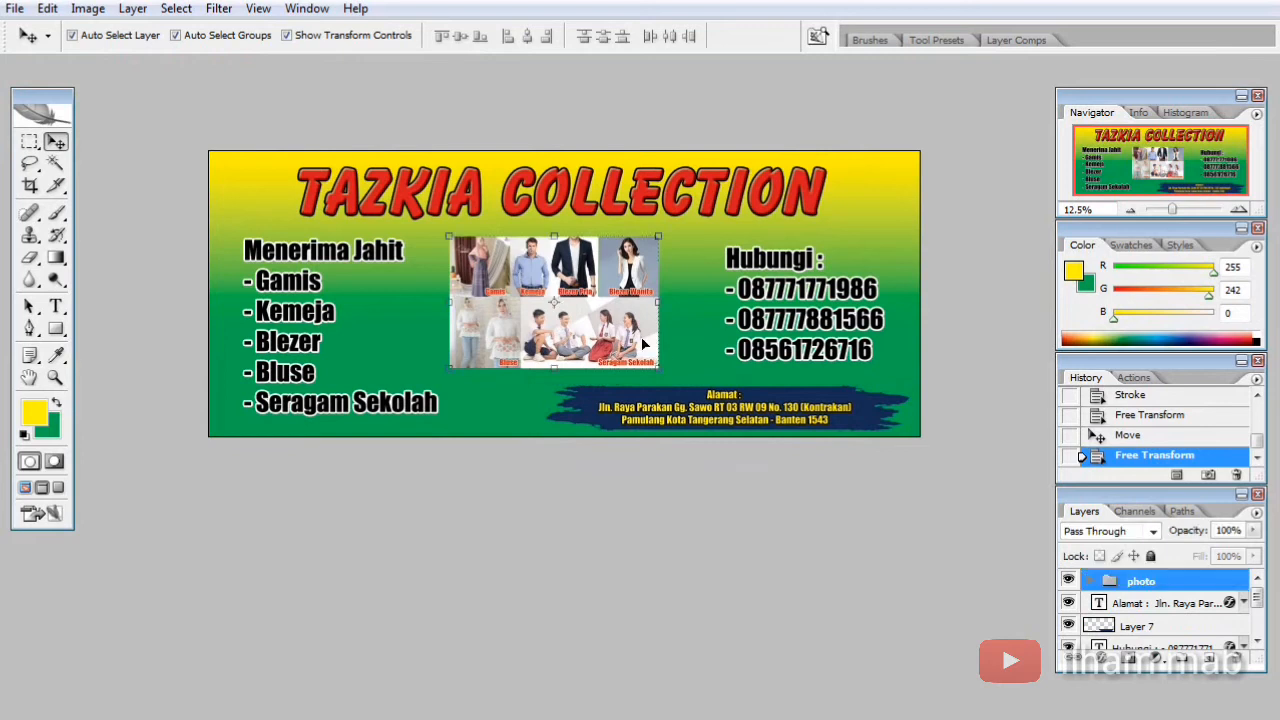
left_click_drag(668, 376, 688, 389)
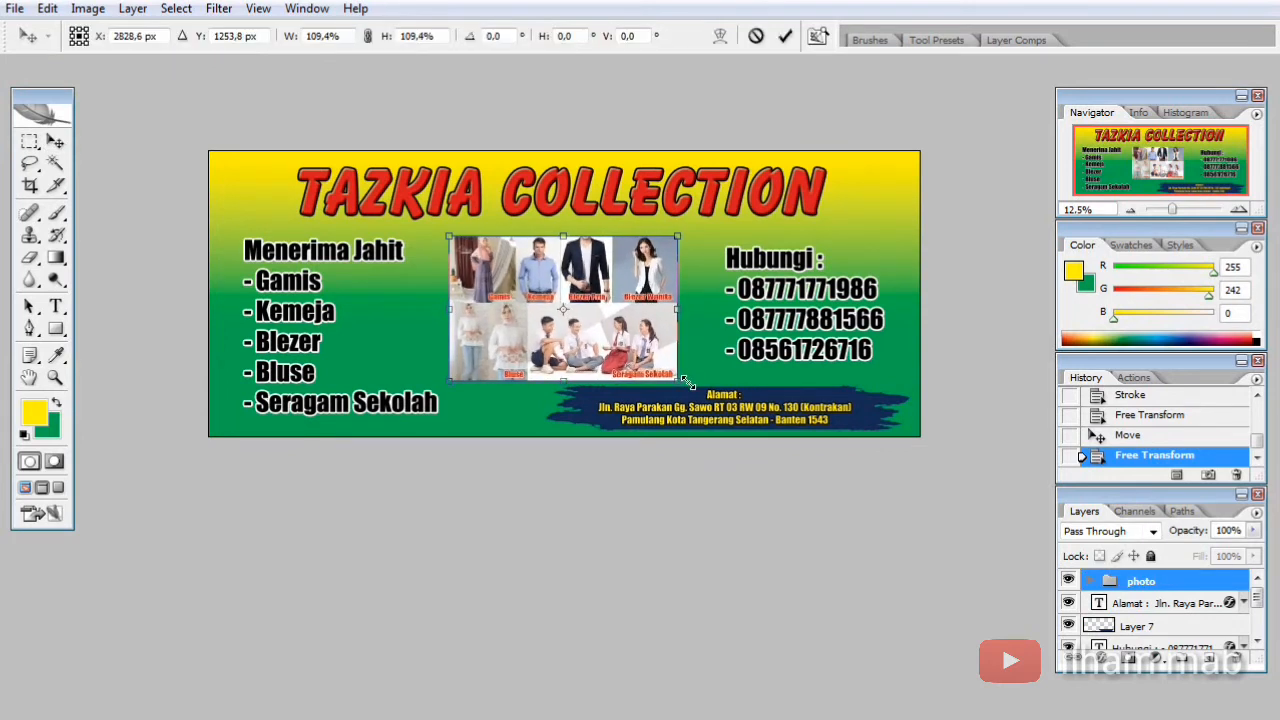
key("Return")
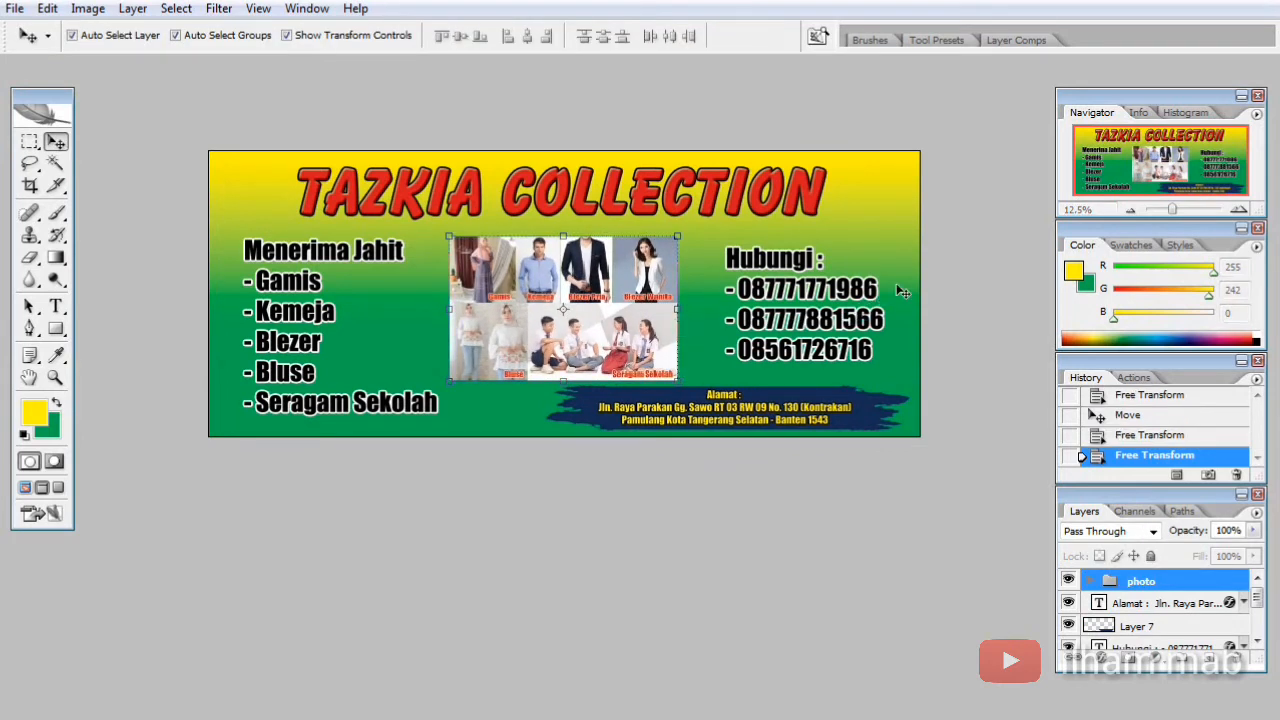
left_click(855, 264)
left_click(791, 341)
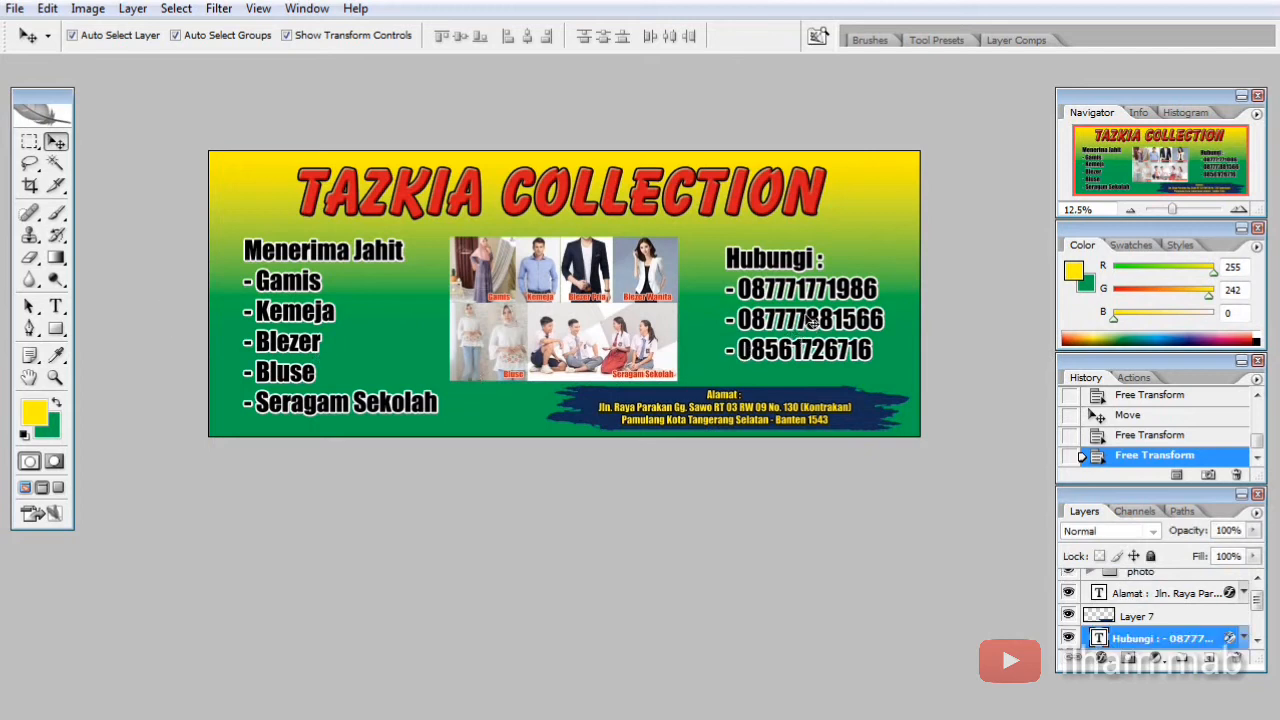
key("ctrl+t")
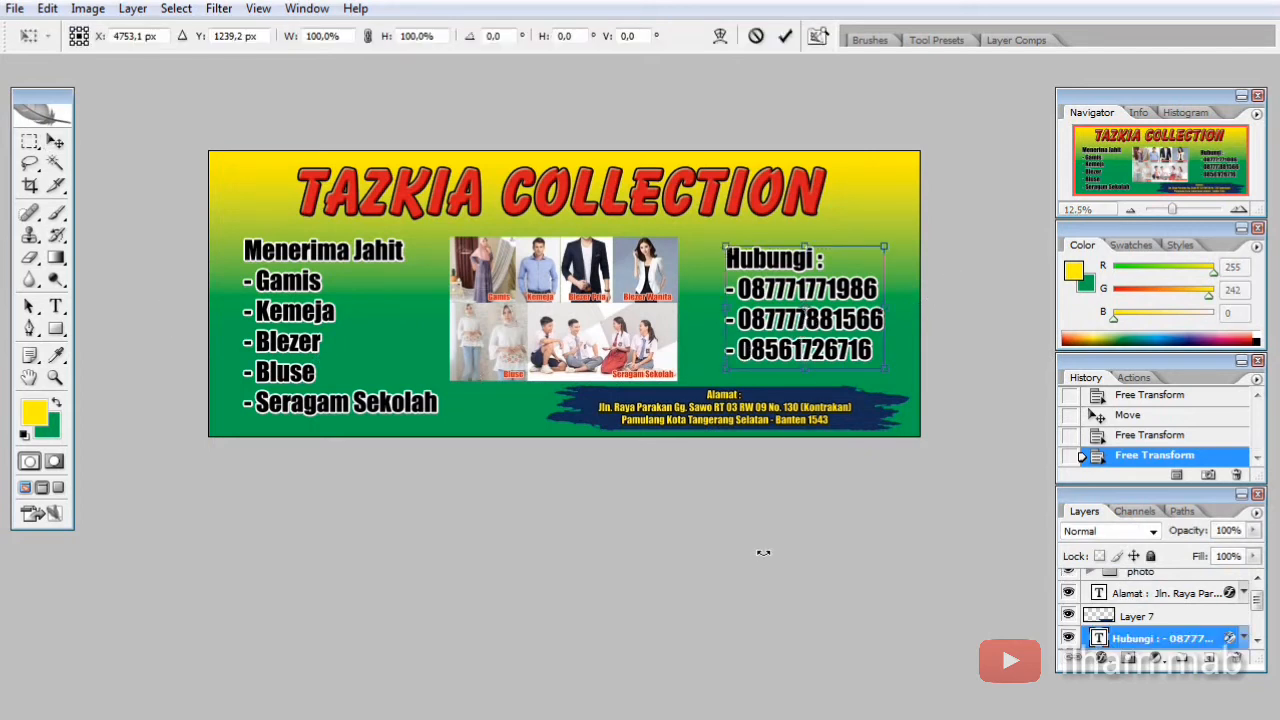
key("Return")
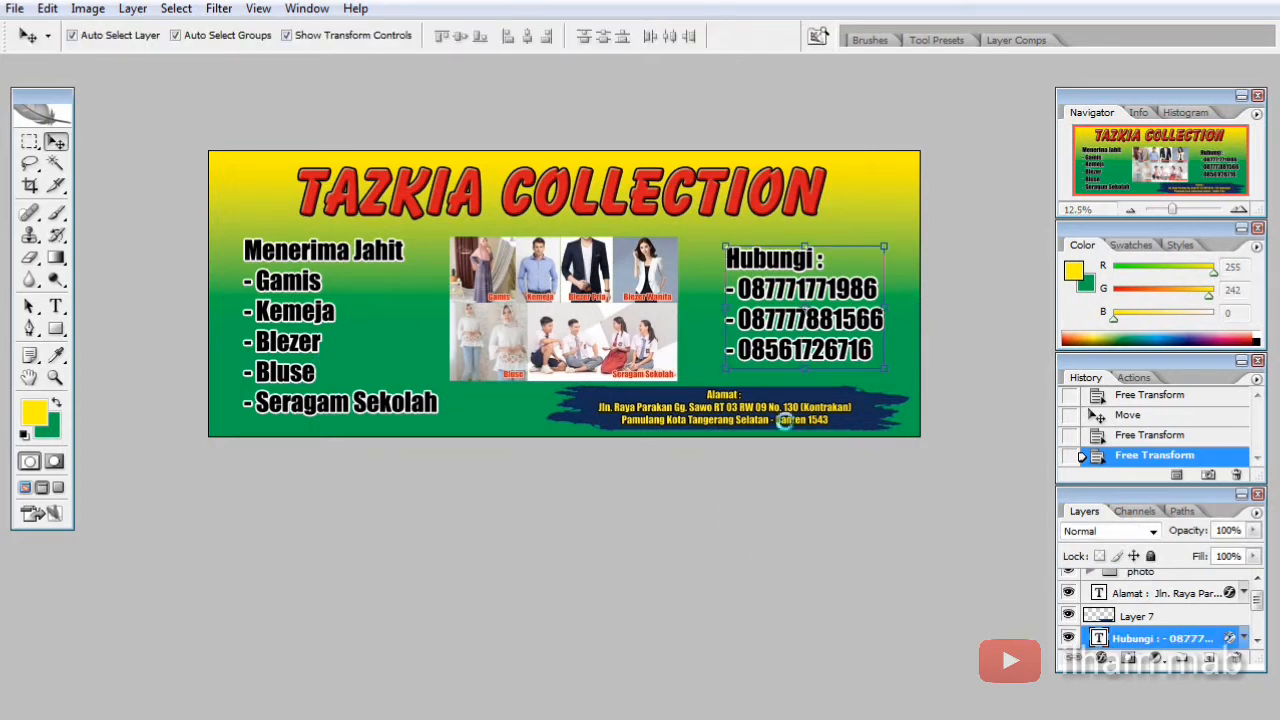
Switch to the MY FILE folder in Windows Explorer and open the "logo whatsapp" image in Photoshop
key("super")
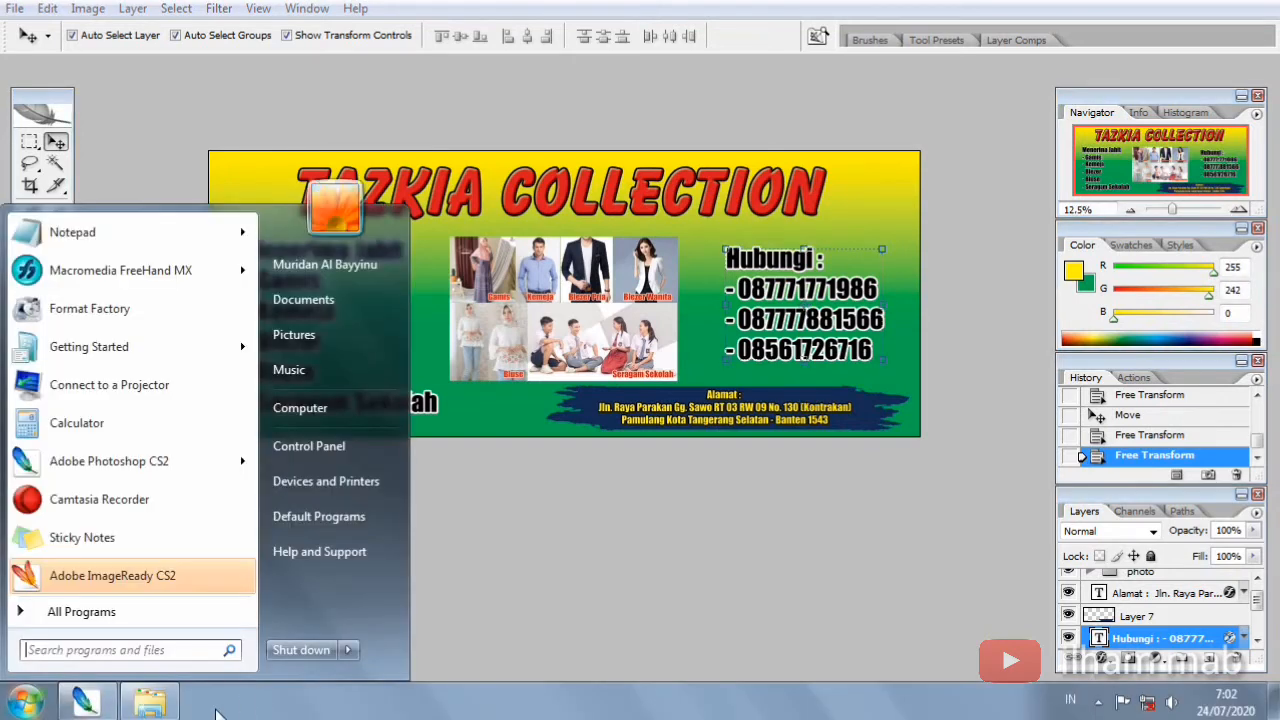
left_click(148, 708)
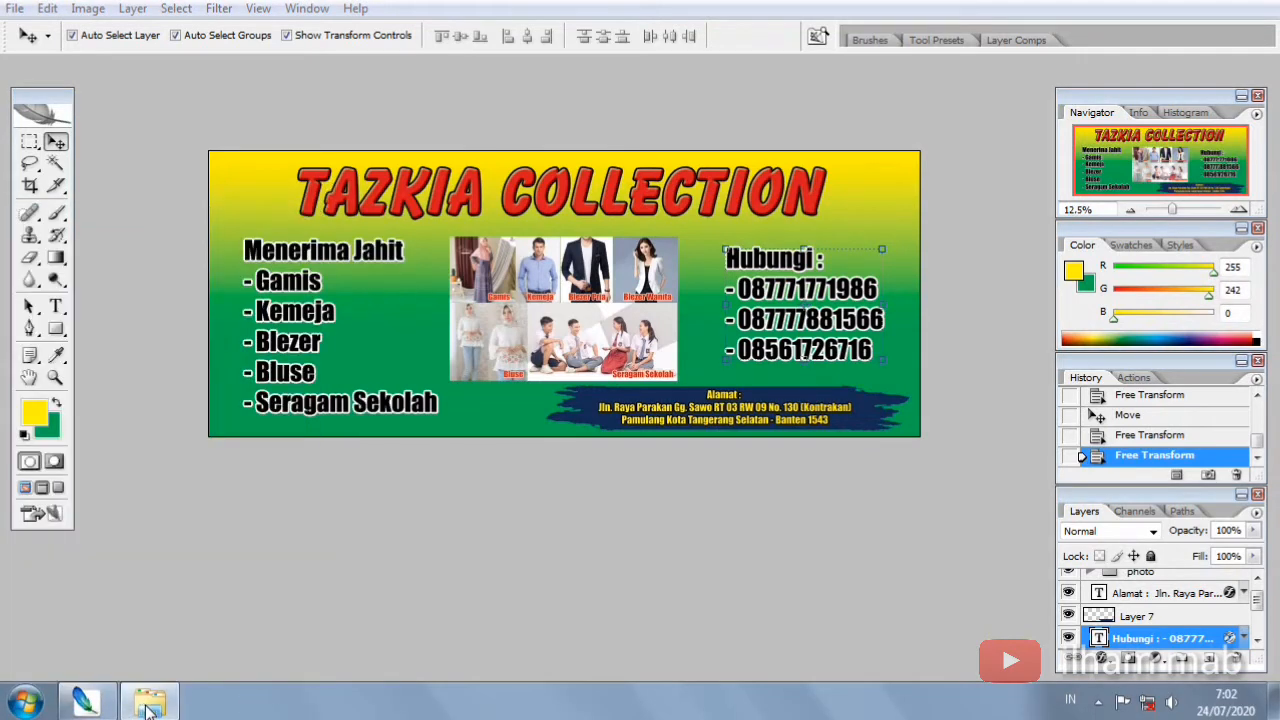
key("alt")
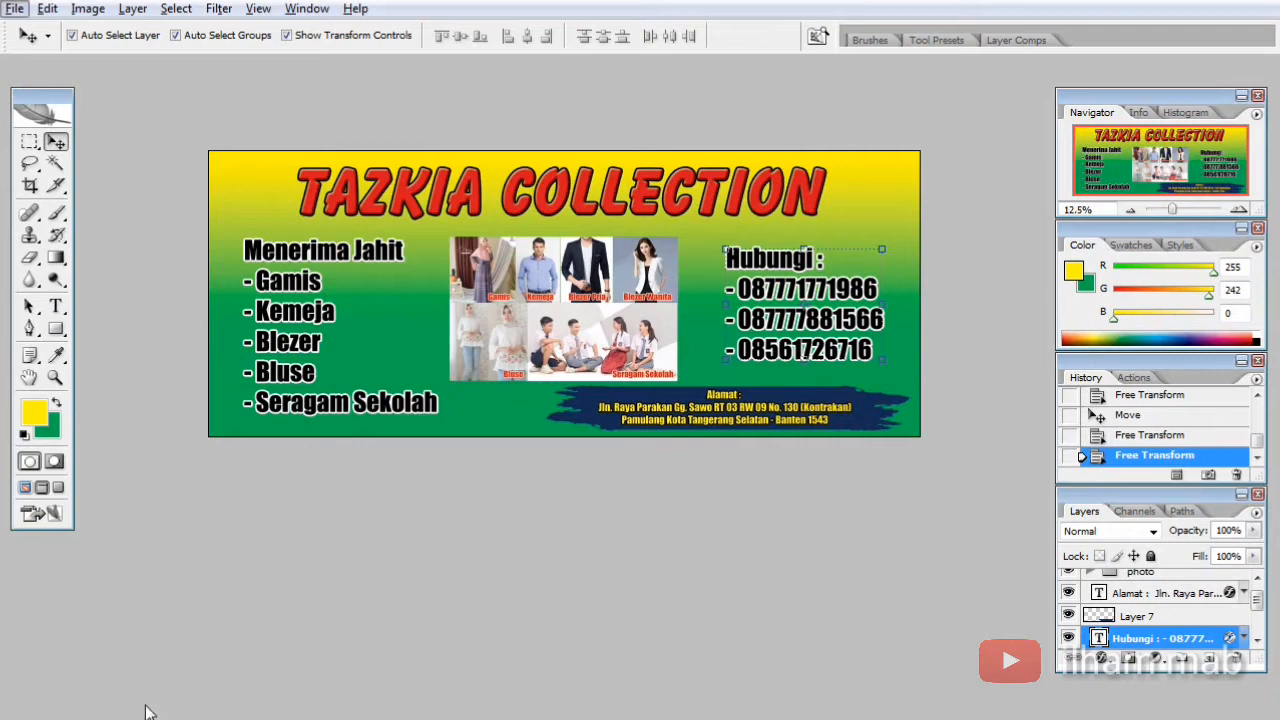
mouse_move(148, 710)
key("super")
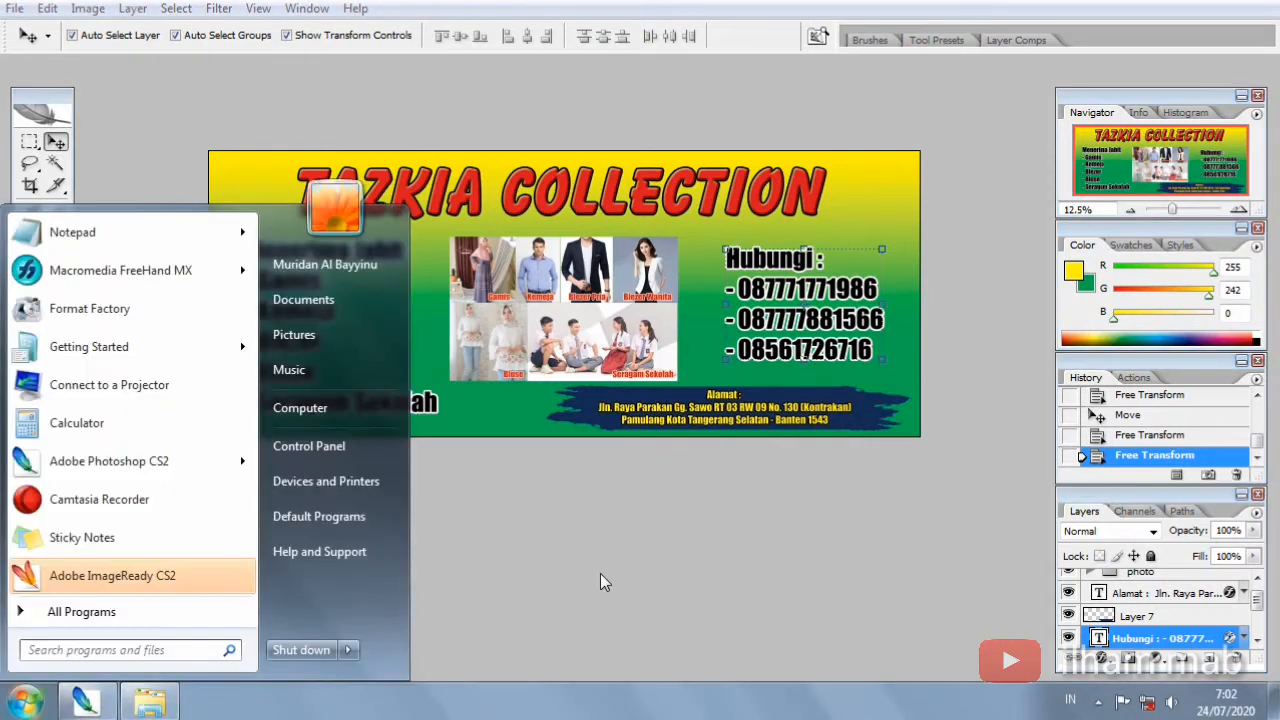
left_click(142, 712)
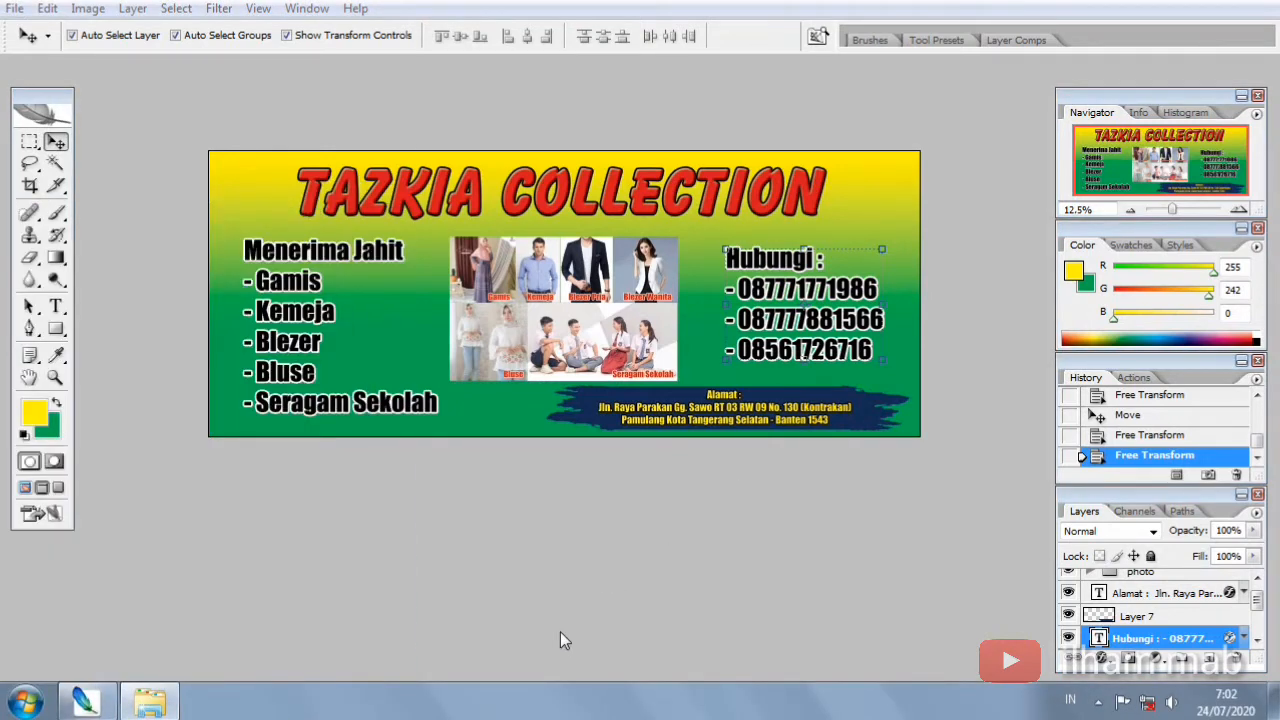
key("super")
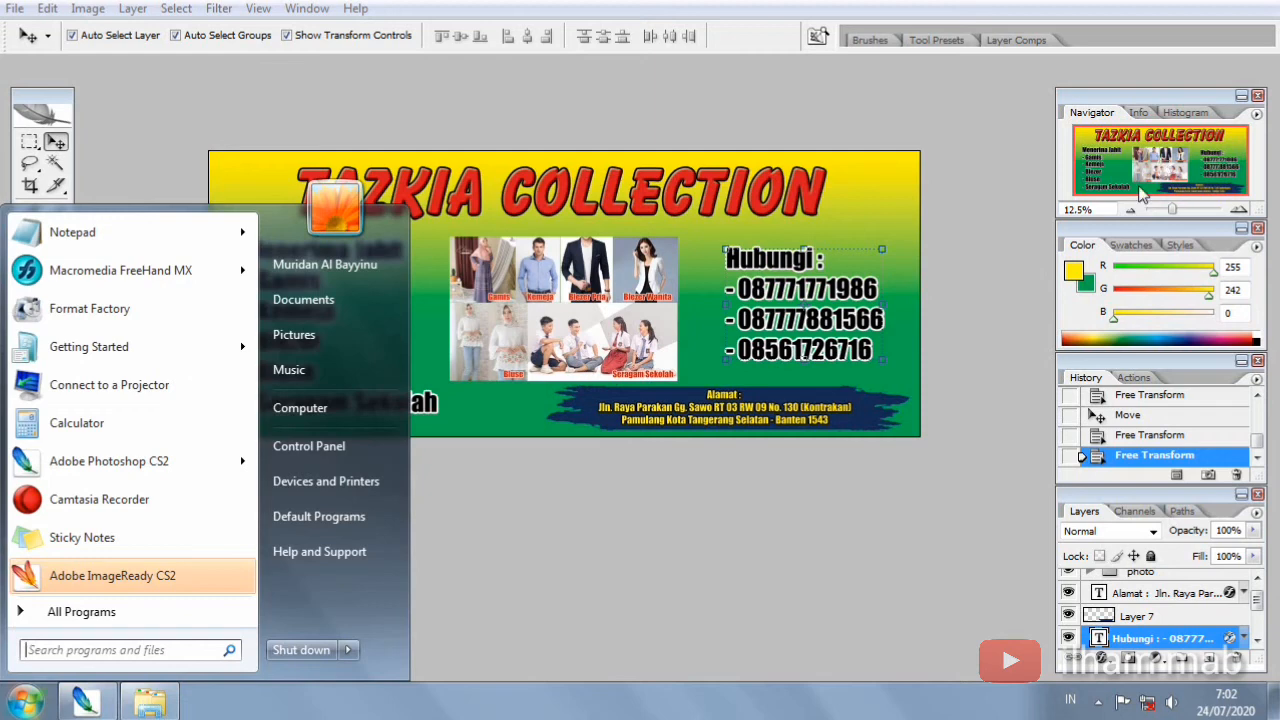
left_click(990, 244)
key("f")
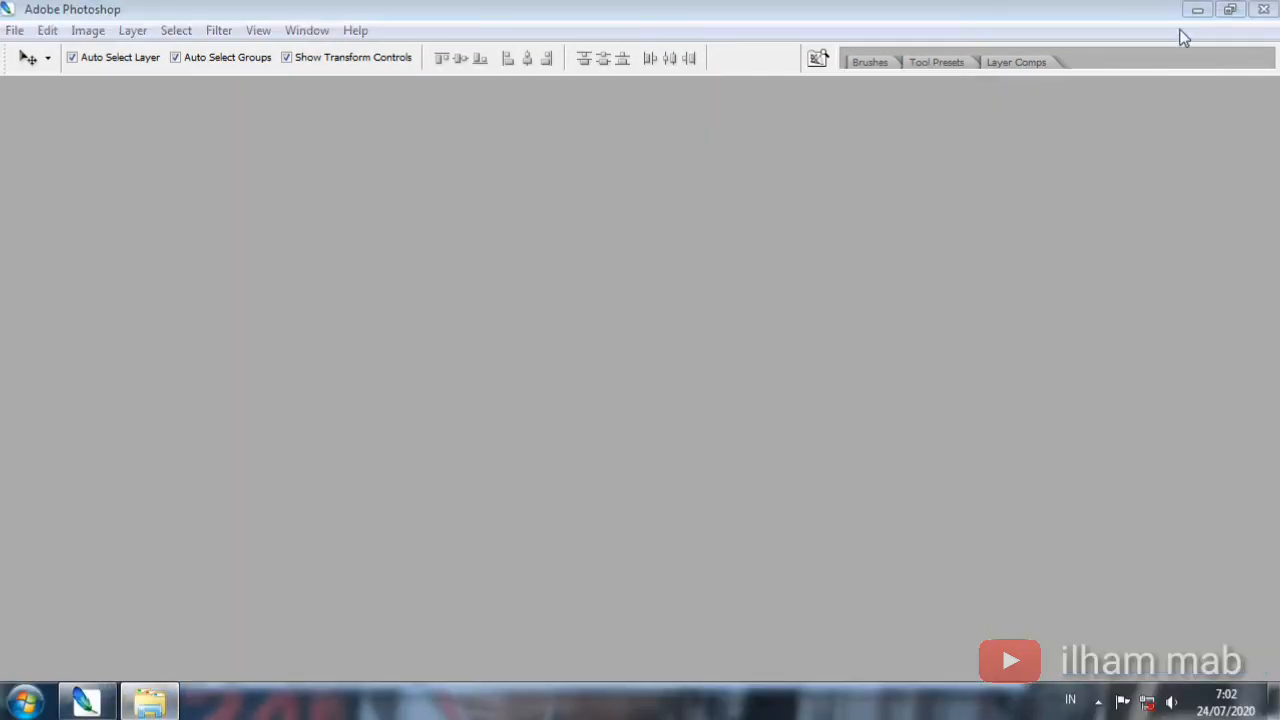
left_click(1197, 10)
left_click(1018, 476)
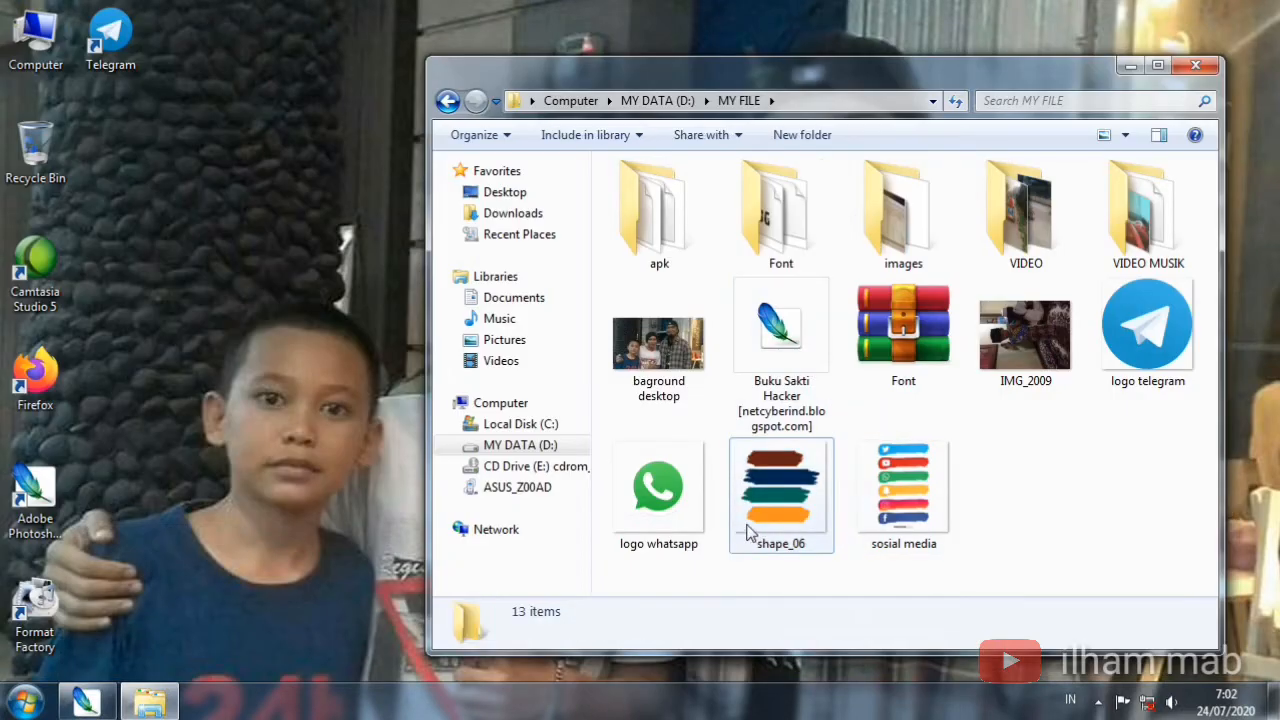
left_click_drag(657, 514, 742, 463)
Copy the WhatsApp logo onto the banner between the photos and the phone numbers, and close the logo's source file
left_click_drag(527, 343, 620, 400)
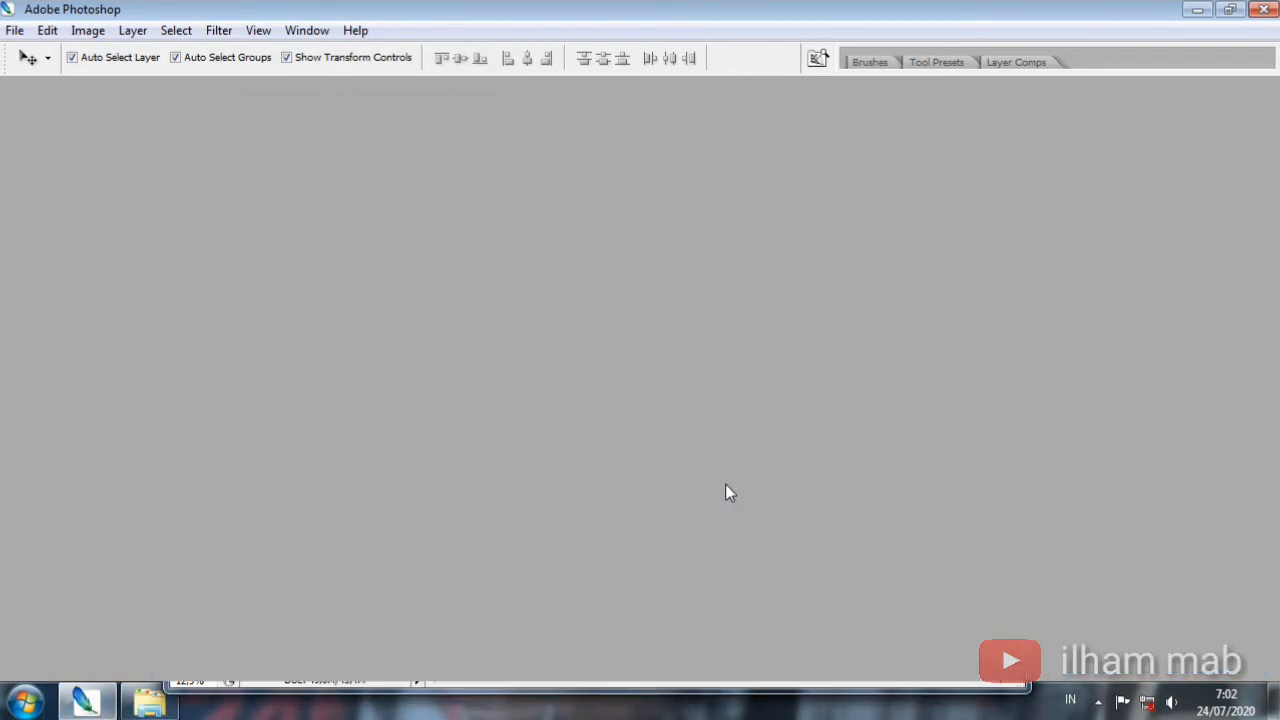
left_click(1230, 10)
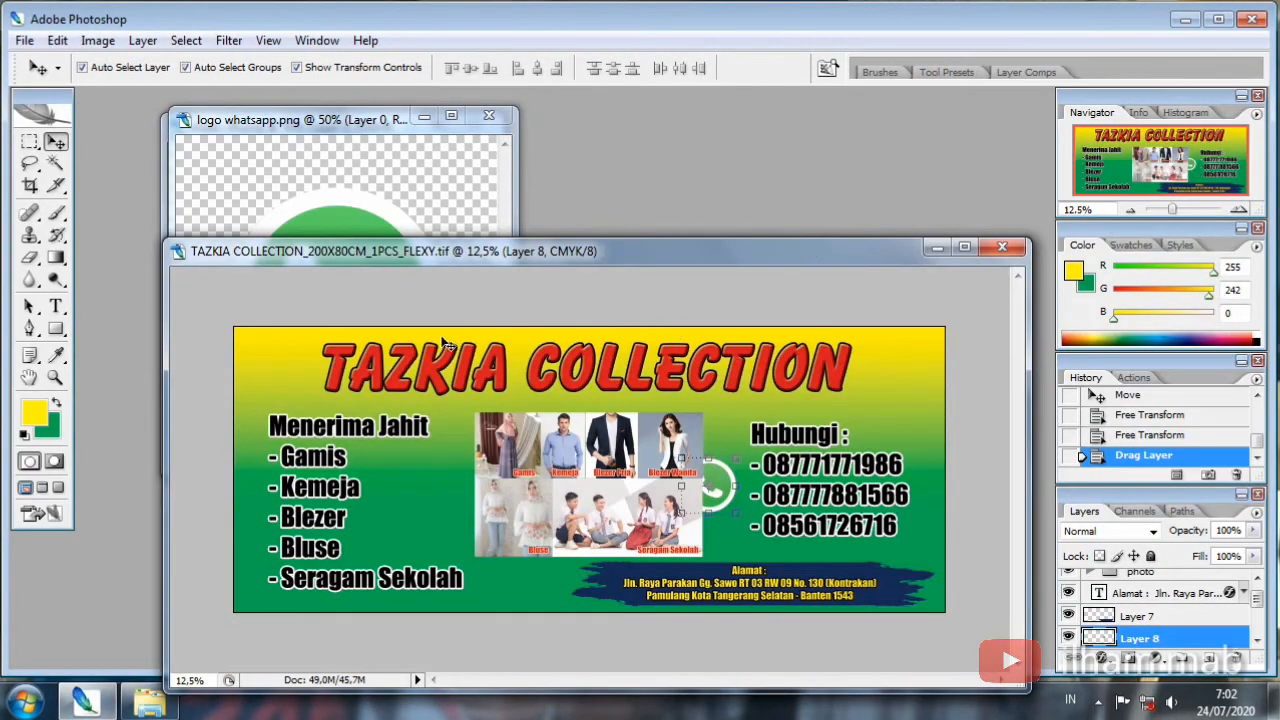
left_click(500, 119)
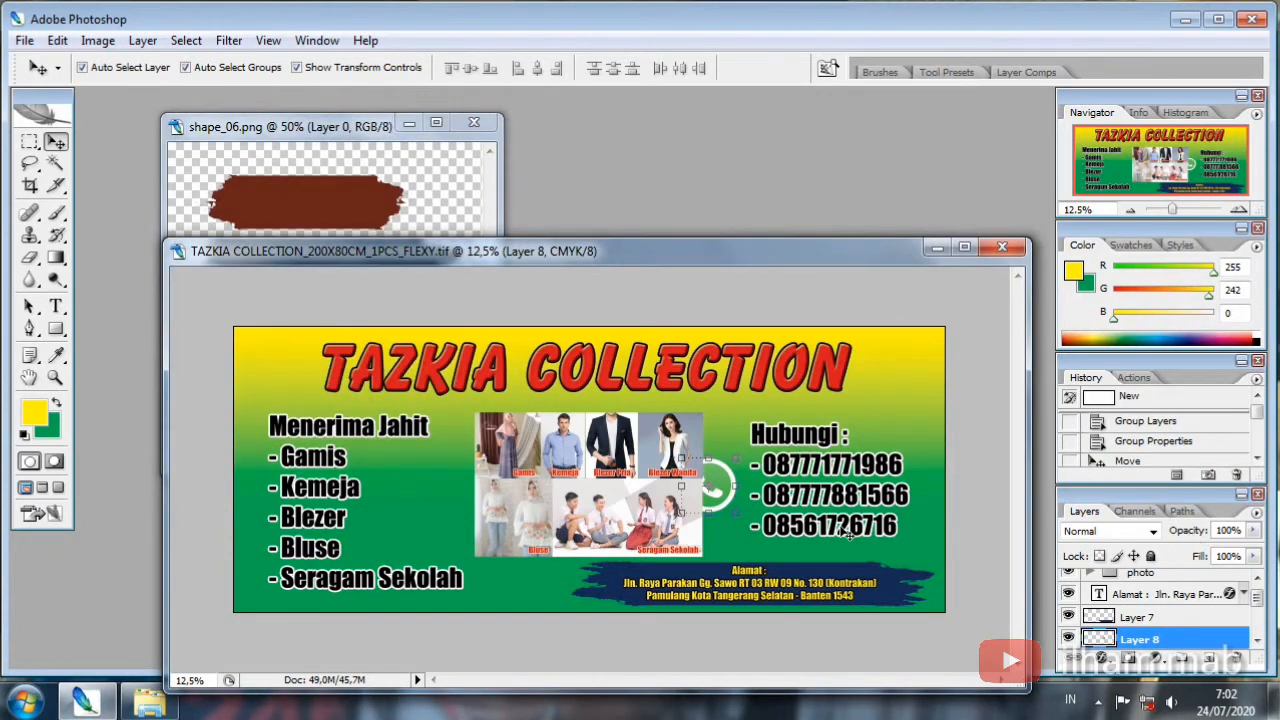
Shrink the WhatsApp logo proportionally and place it in the gap between the photos and the first contact number
key("f")
left_click(783, 408, "ctrl")
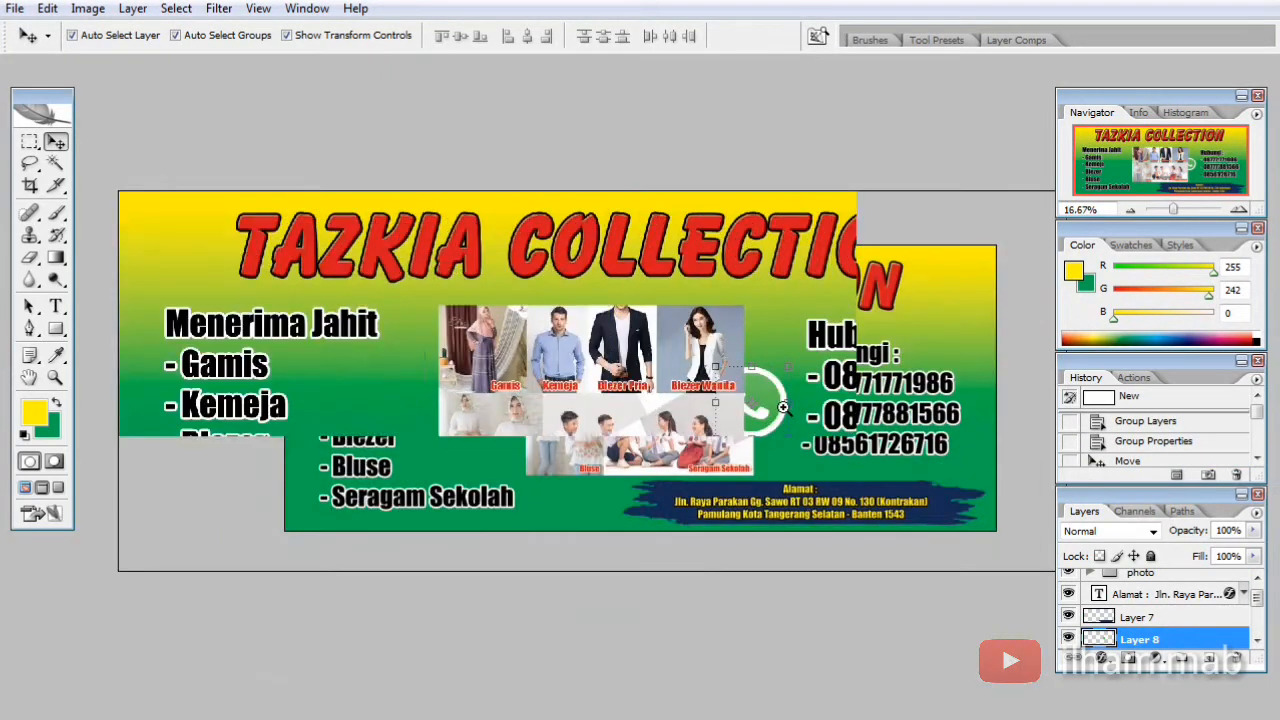
left_click(783, 408, "ctrl")
left_click(783, 408, "ctrl")
left_click_drag(887, 422, 525, 330)
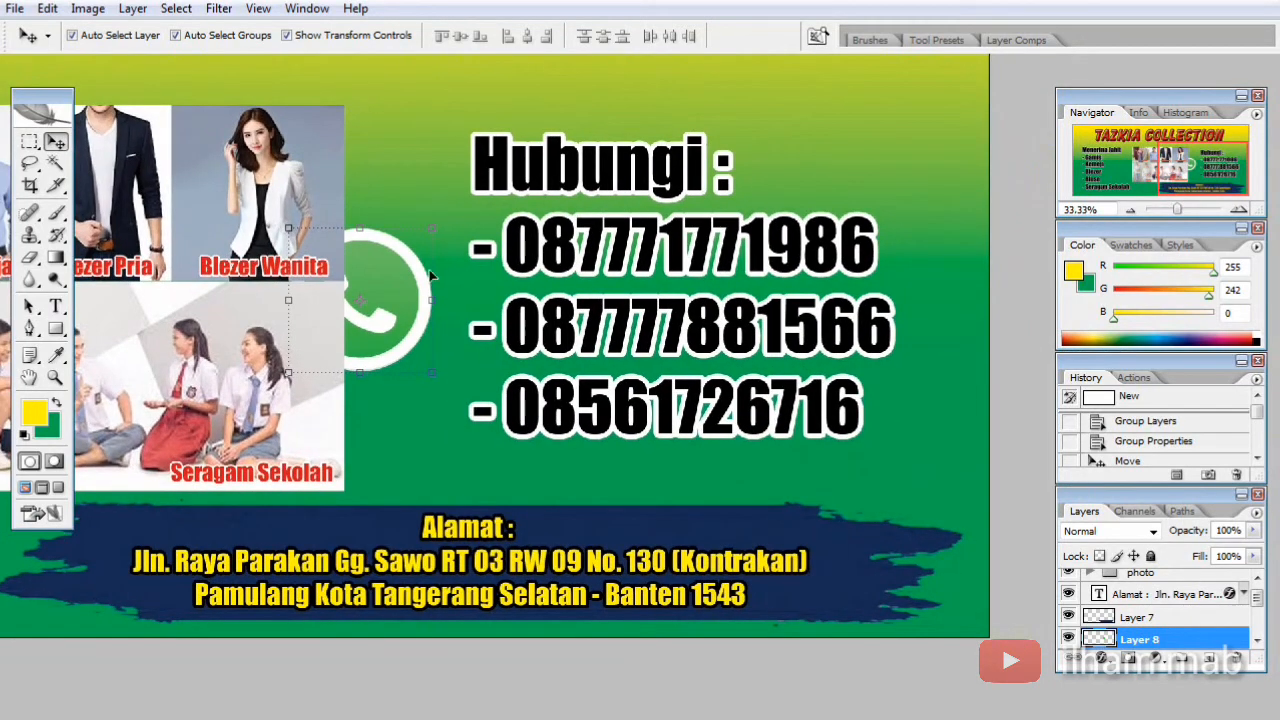
left_click(434, 229)
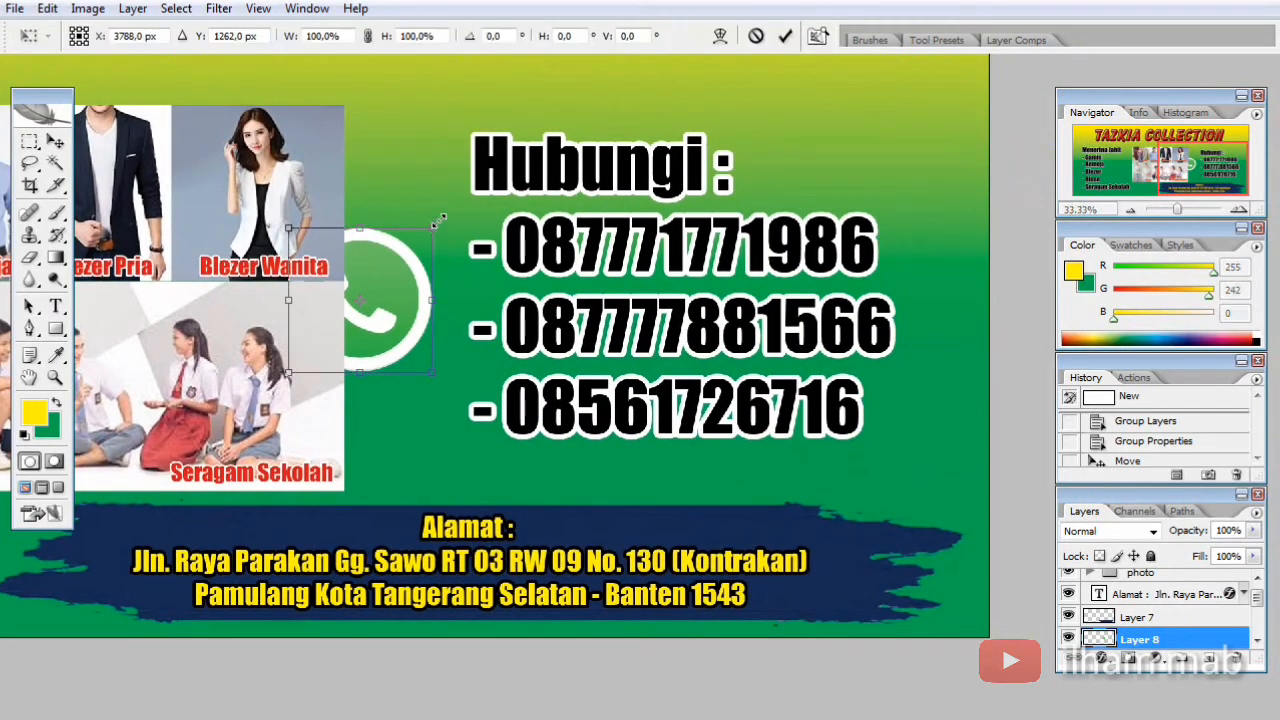
left_click_drag(438, 219, 459, 273)
key("Return")
Remove the leading hyphens and spaces from the three phone-number lines under the "Hubungi :" heading
left_click(615, 258)
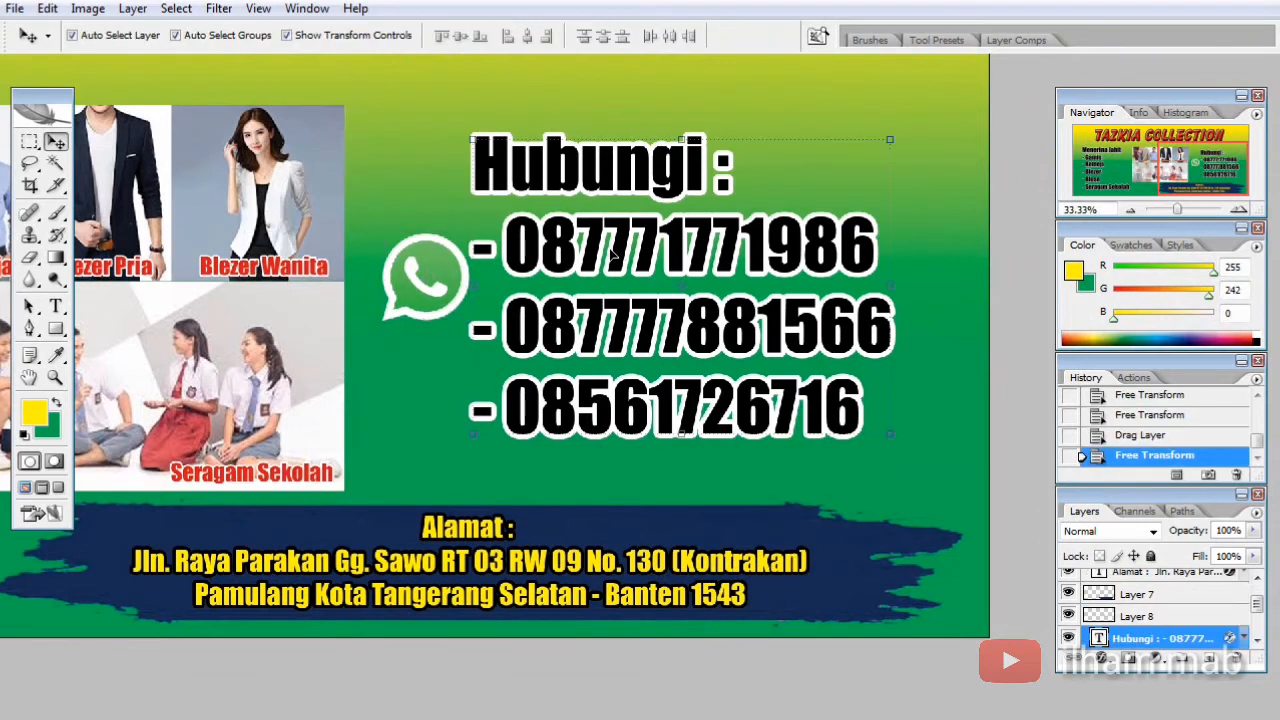
key("t")
left_click_drag(474, 252, 500, 252)
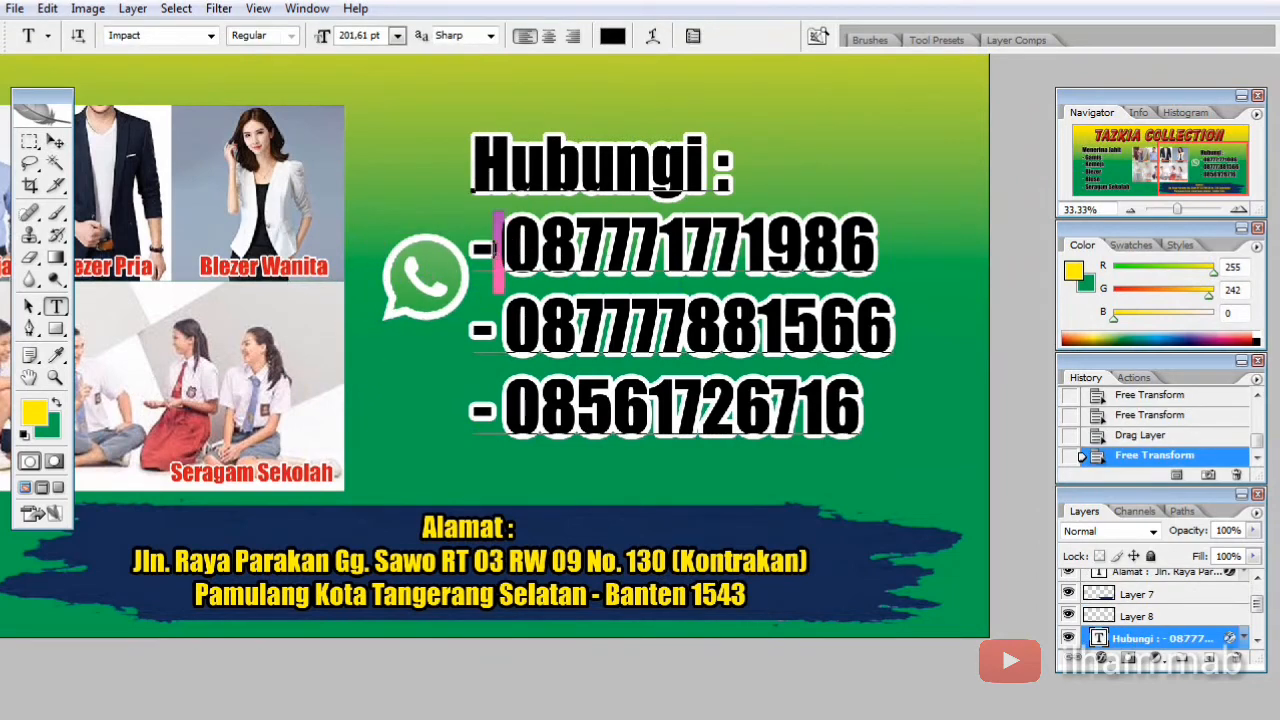
key("BackSpace")
left_click_drag(474, 330, 500, 330)
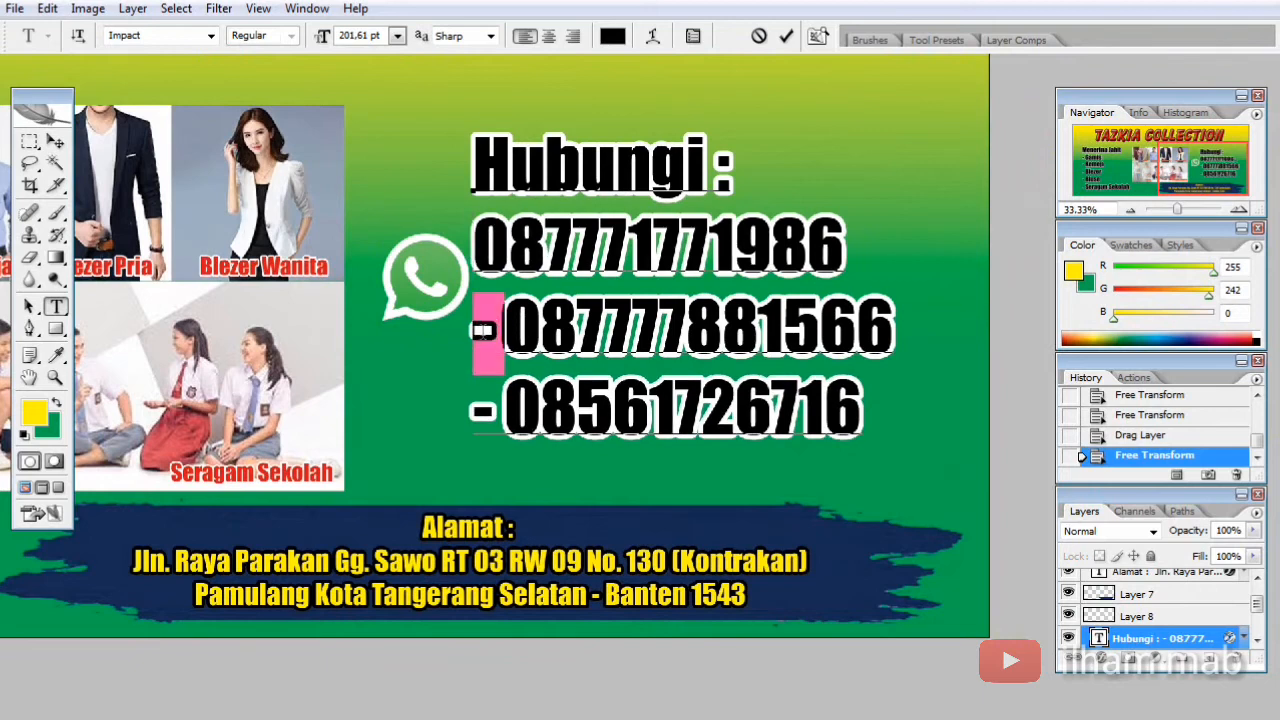
left_click(476, 330)
key("Delete")
key("Delete")
left_click_drag(472, 408, 502, 408)
key("BackSpace")
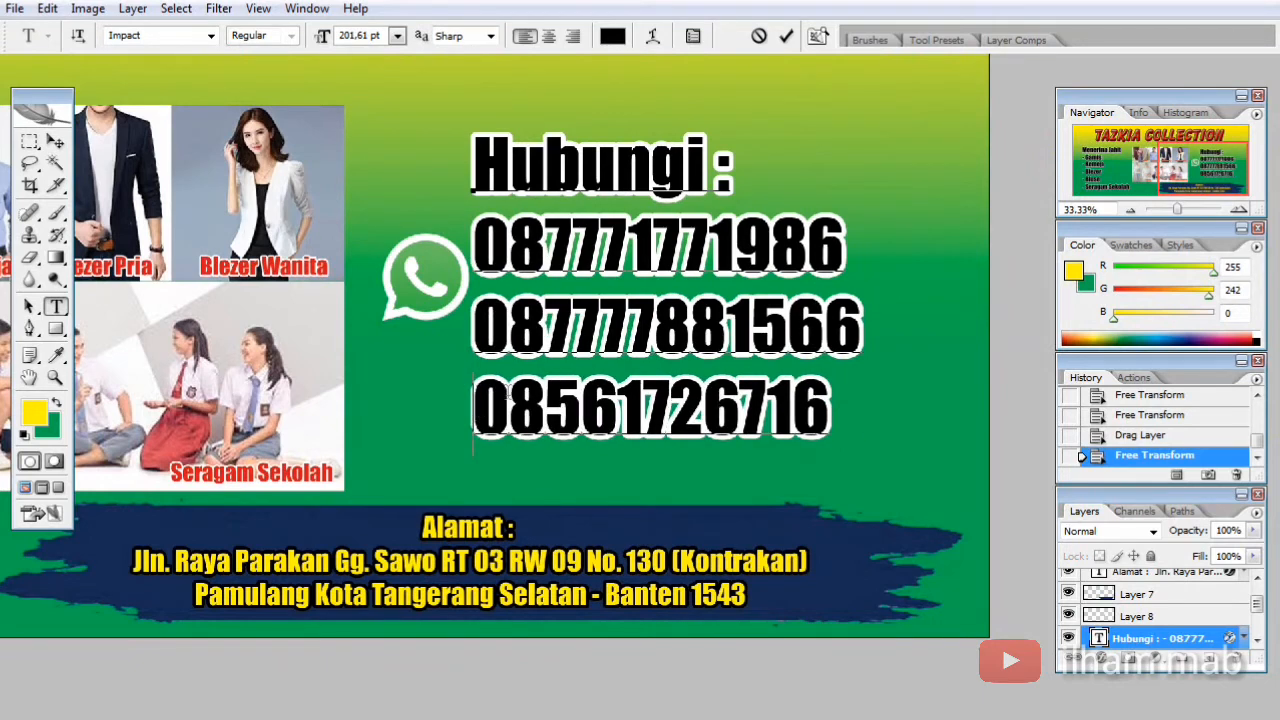
left_click(54, 141)
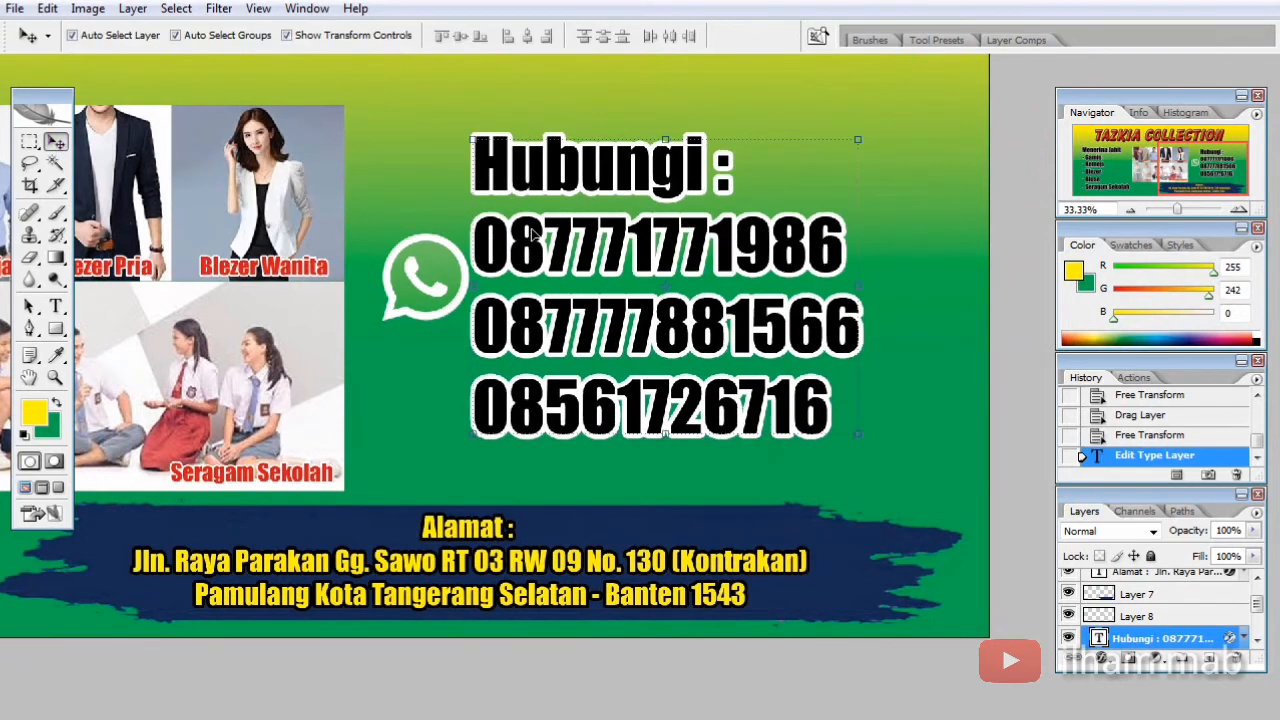
key("t")
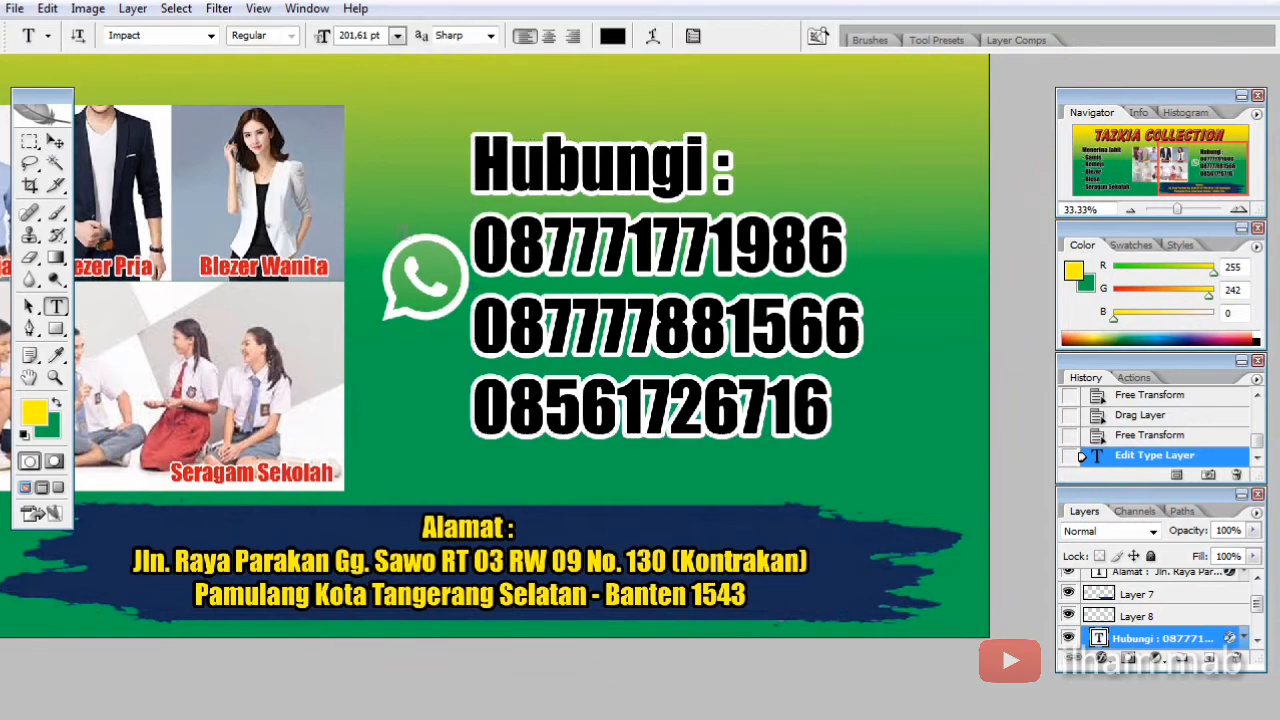
left_click(55, 142)
Scale the WhatsApp logo down proportionally to about the height of one phone-number line, keeping its lower-left corner in place
left_click(432, 285)
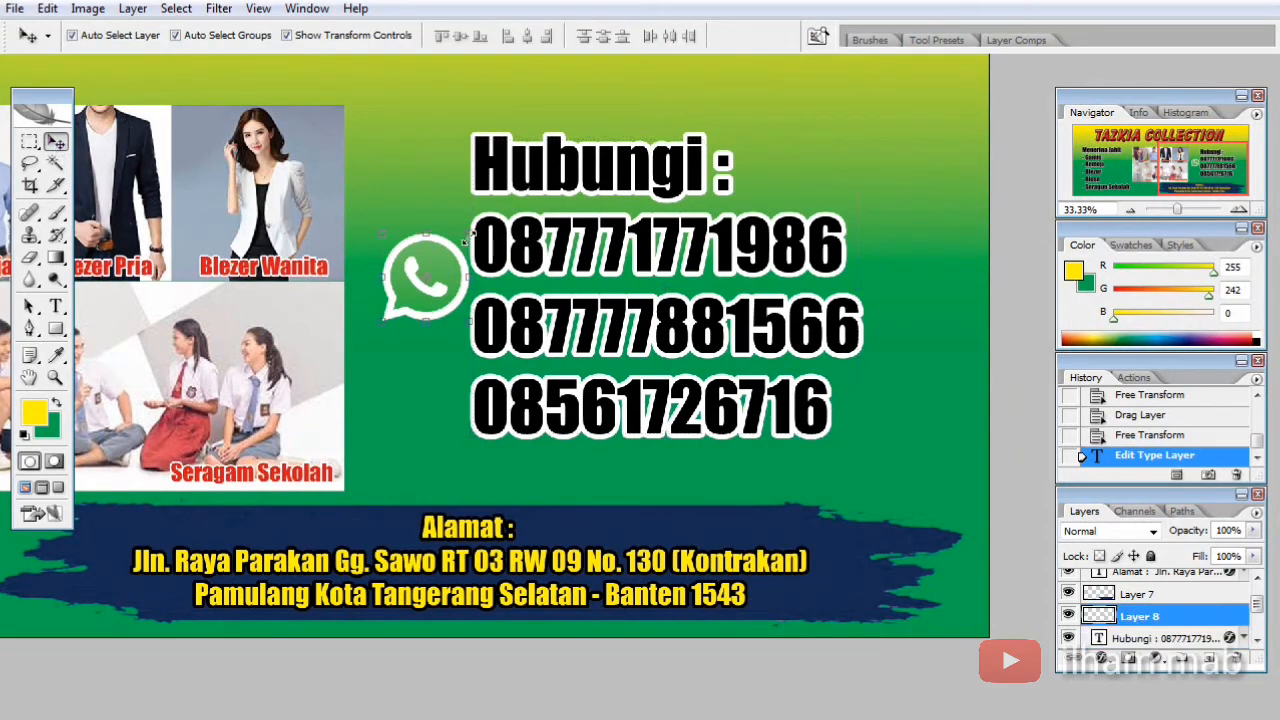
left_click_drag(464, 238, 442, 263)
key("Return")
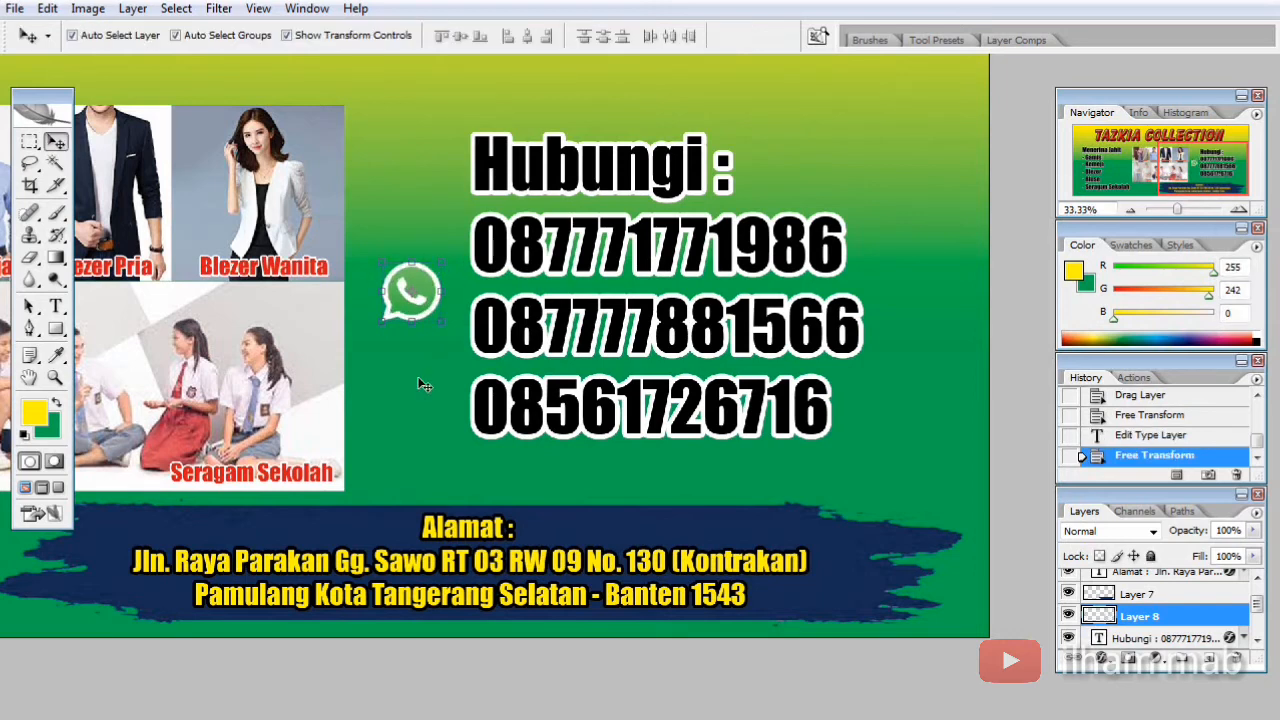
Place the WhatsApp logo and two copies beside the three phone numbers and distribute them evenly by their vertical centers
left_click_drag(415, 304, 432, 397)
left_click(394, 132)
left_click(432, 320, "shift")
left_click(425, 248, "shift")
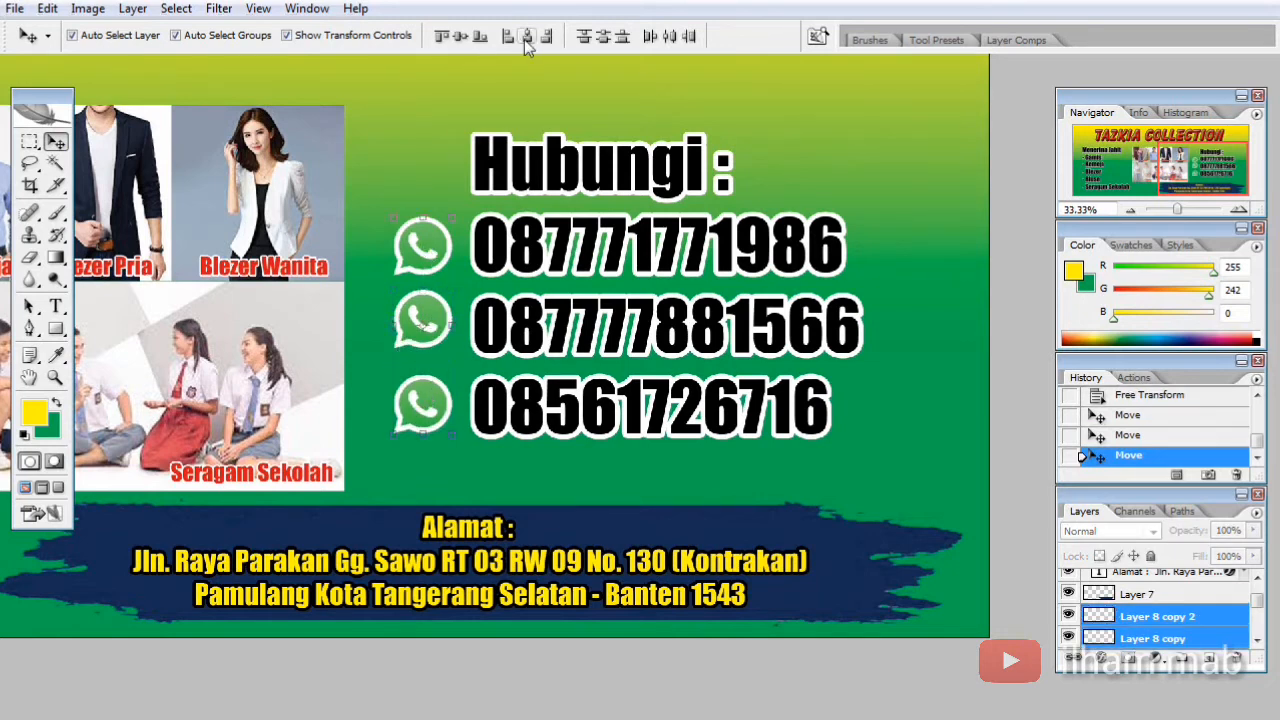
left_click(606, 37)
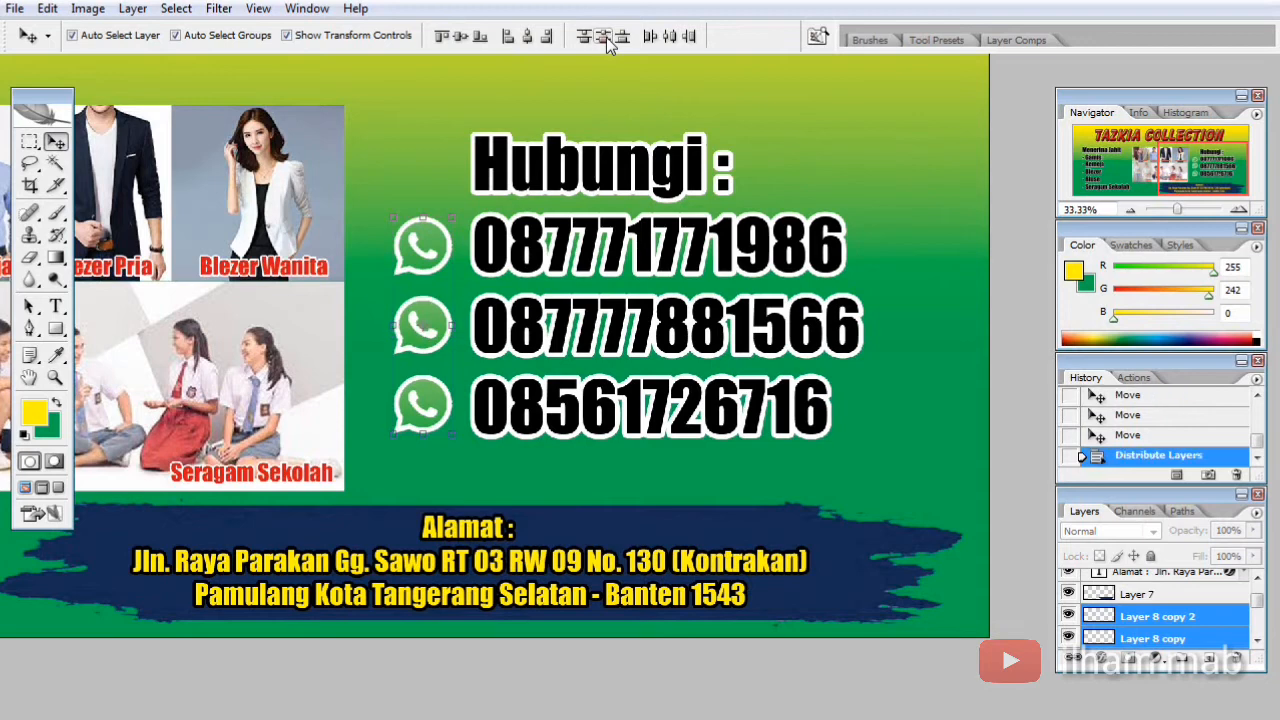
left_click(895, 180)
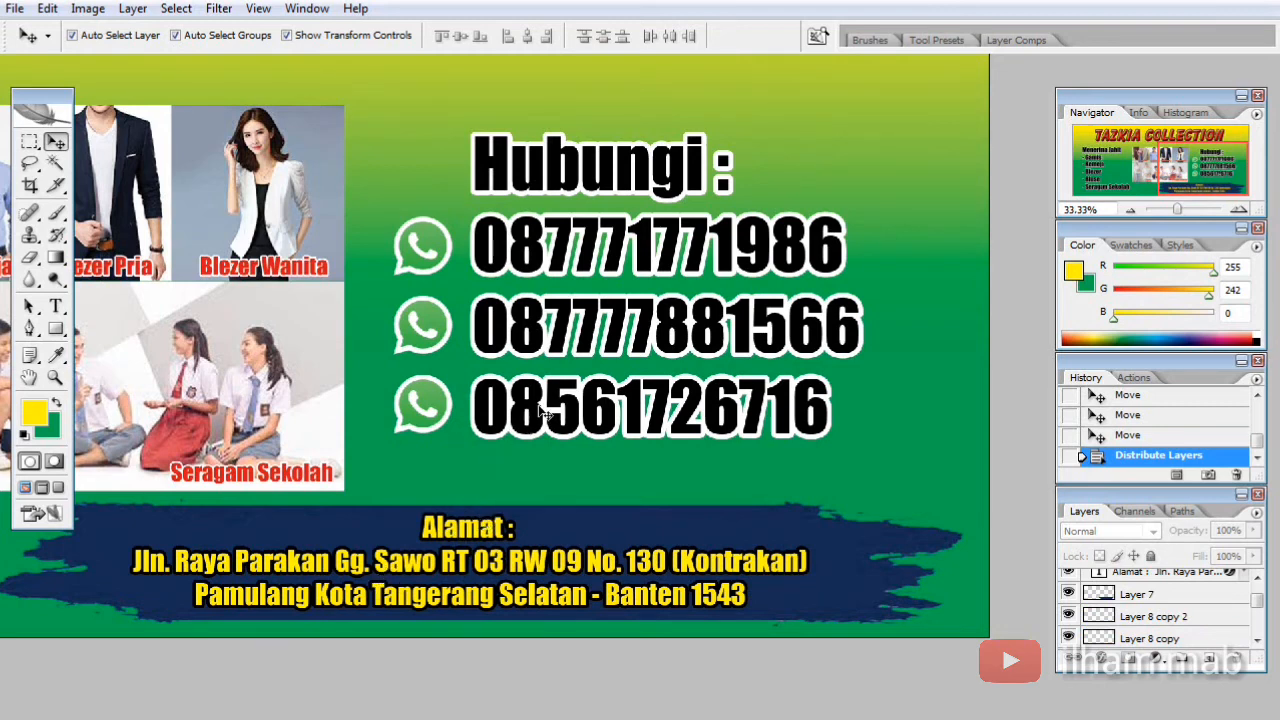
Return from full-screen to the standard window view, maximize the program window, and bring shape_06.png to the front
key("f")
key("f")
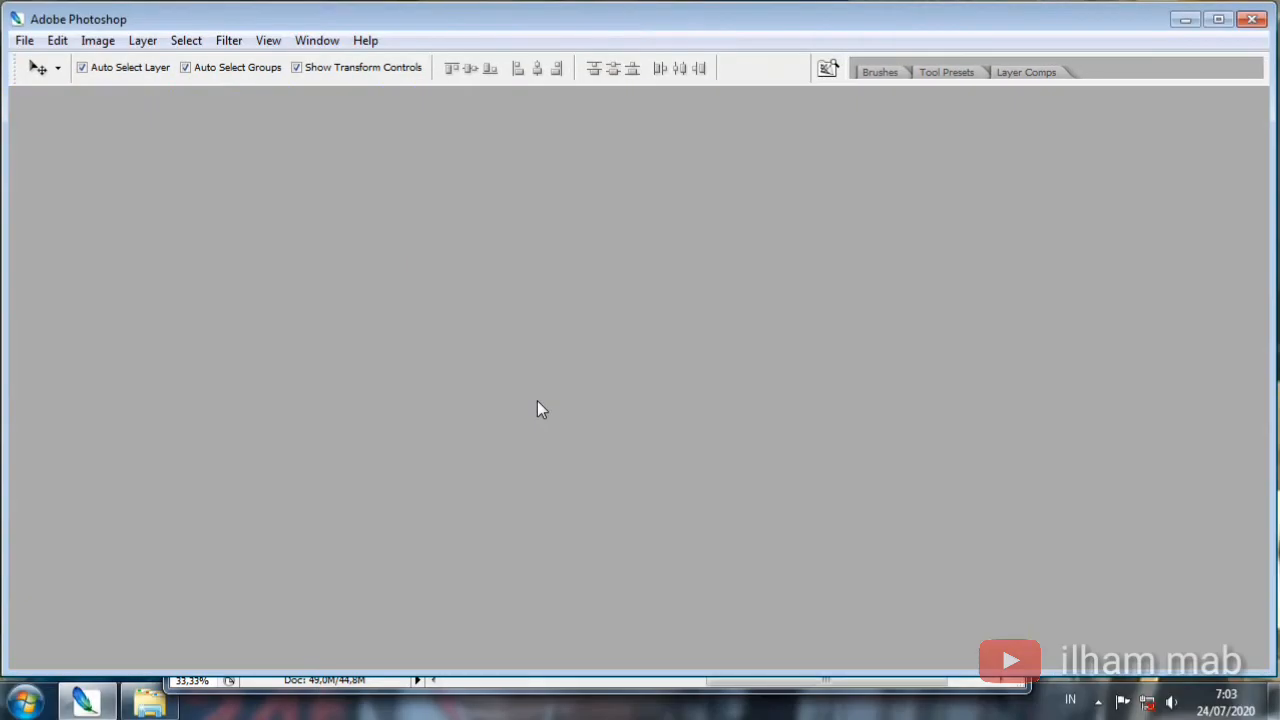
left_click(1218, 19)
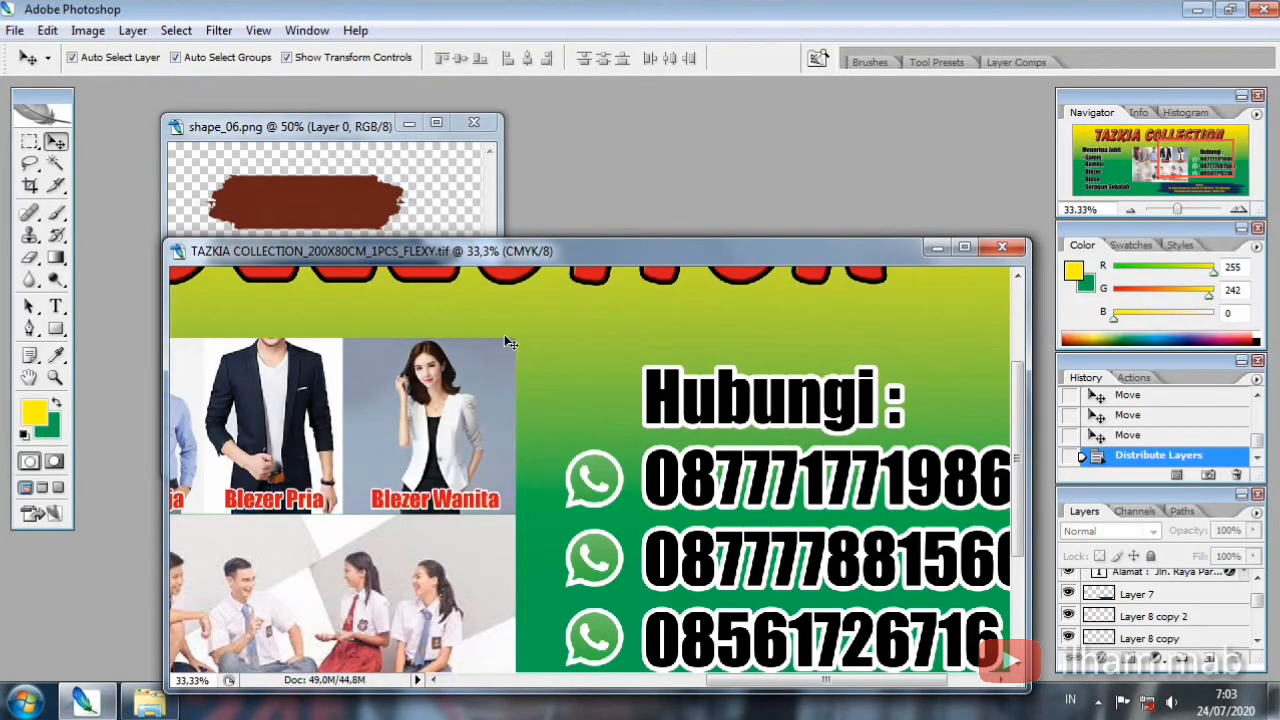
left_click(260, 153)
left_click(318, 278)
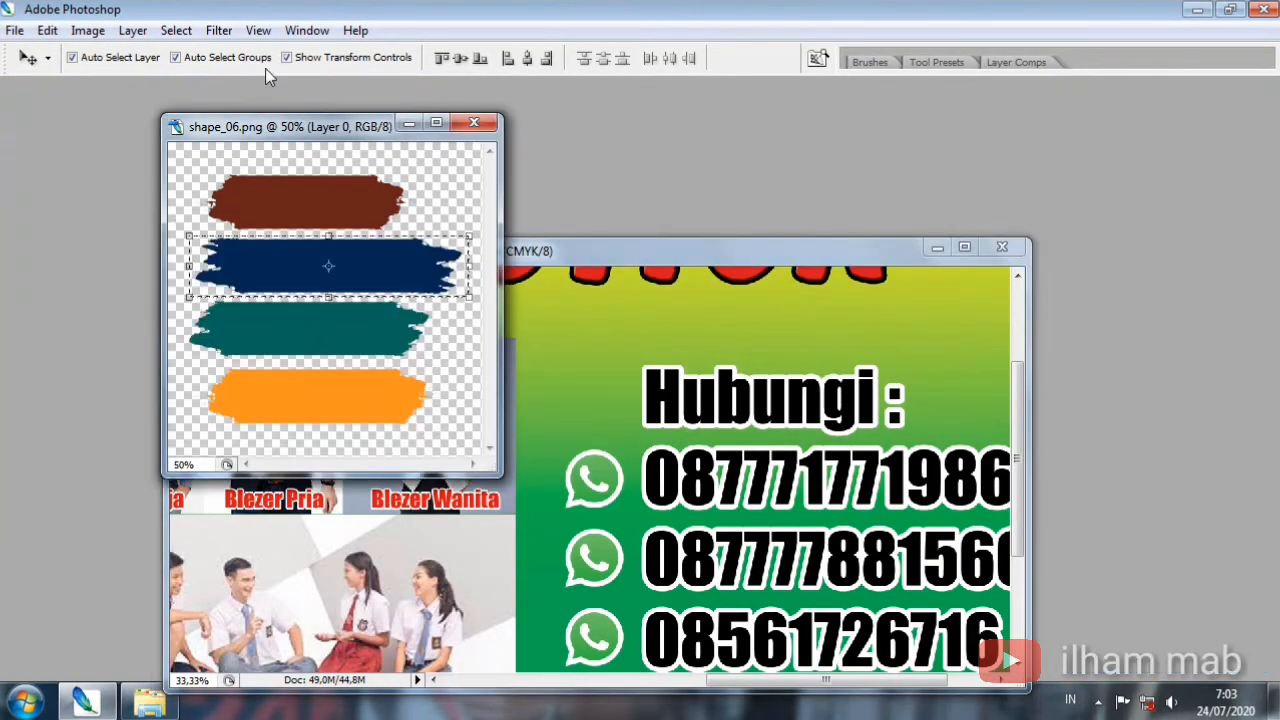
Select the orange brush stroke in shape_06.png with a rectangular marquee and copy it onto the banner over the phone numbers
key("Tab")
left_click(258, 30)
left_click(29, 141)
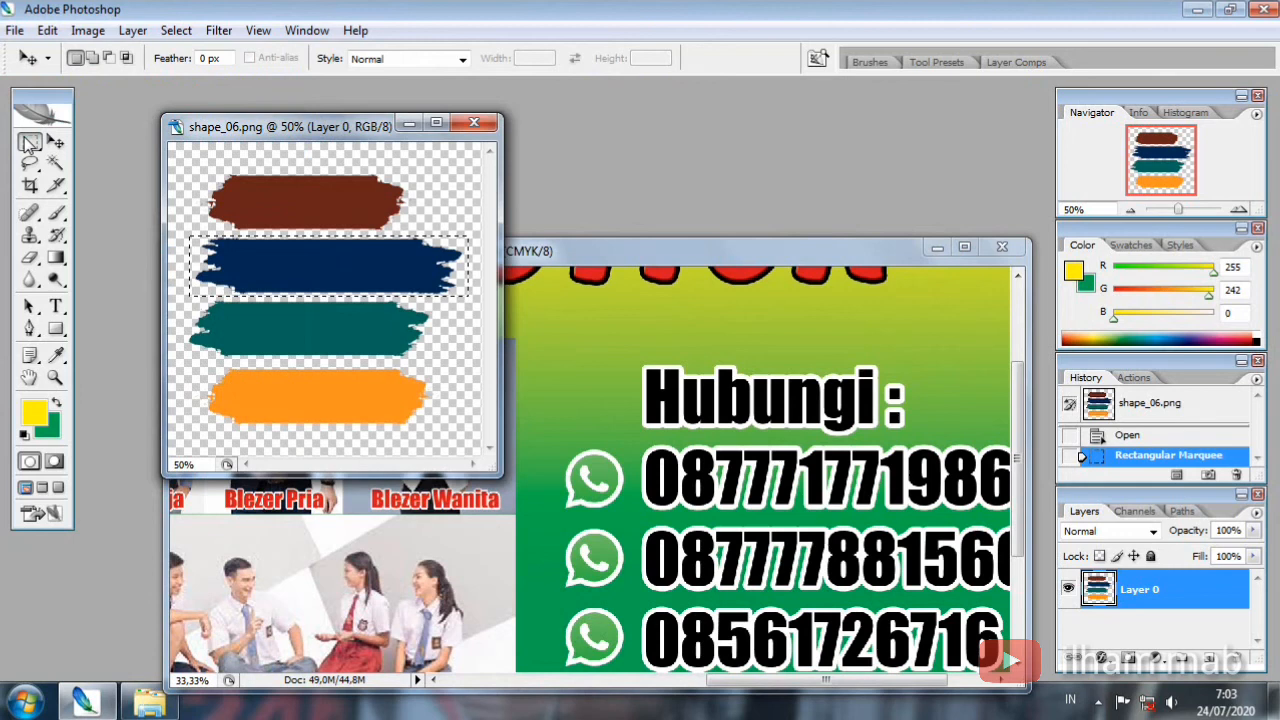
left_click(197, 307)
mouse_move(183, 294)
left_mouse_down()
mouse_move(240, 334)
mouse_move(430, 361)
left_mouse_up()
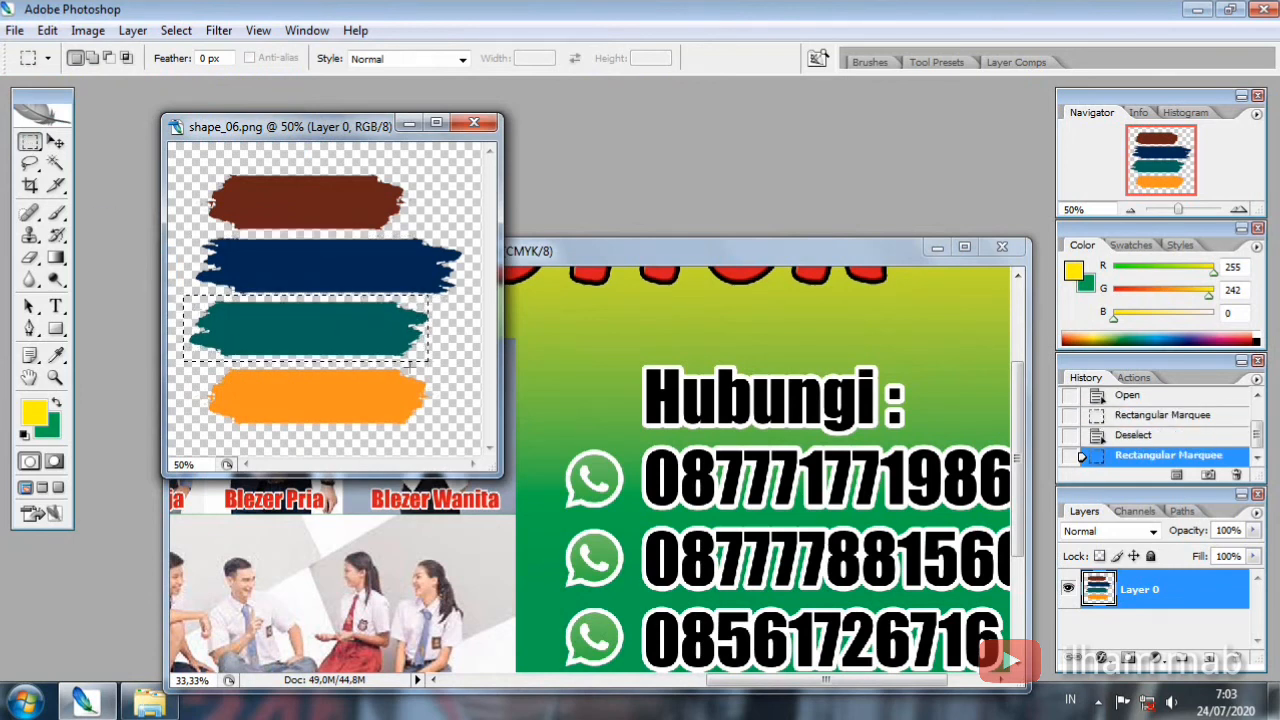
left_click(188, 368)
left_click_drag(365, 416, 438, 436)
left_click(55, 141)
left_click_drag(335, 414, 478, 442)
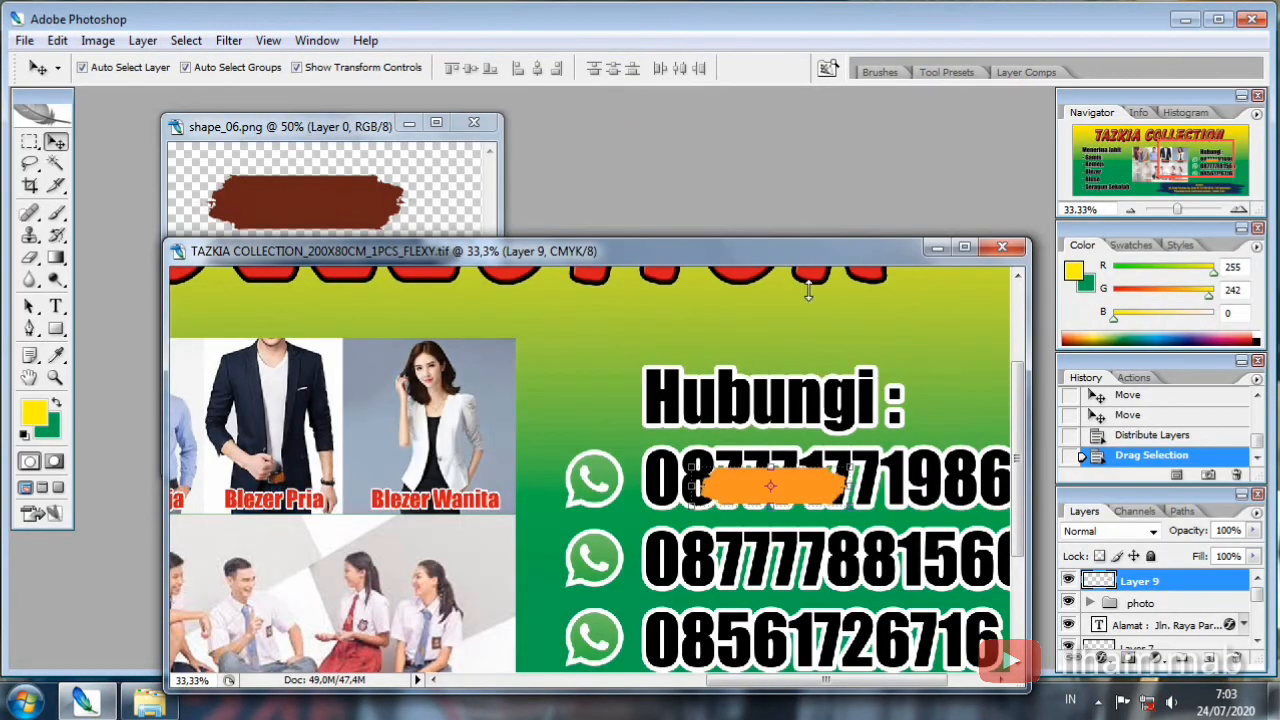
Move the orange stroke's layer beneath all the text layers, directly above the gradient background layer
left_click_drag(1117, 583, 1150, 636)
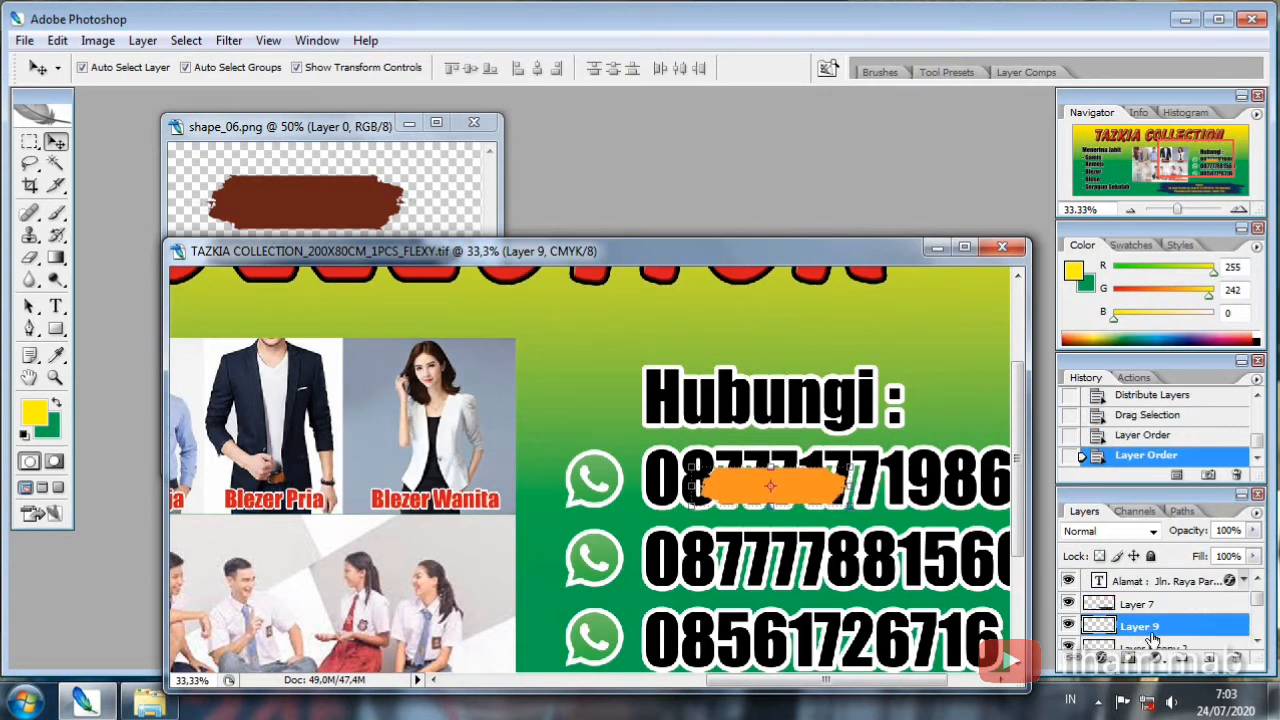
scroll(1160, 600, "down", 3)
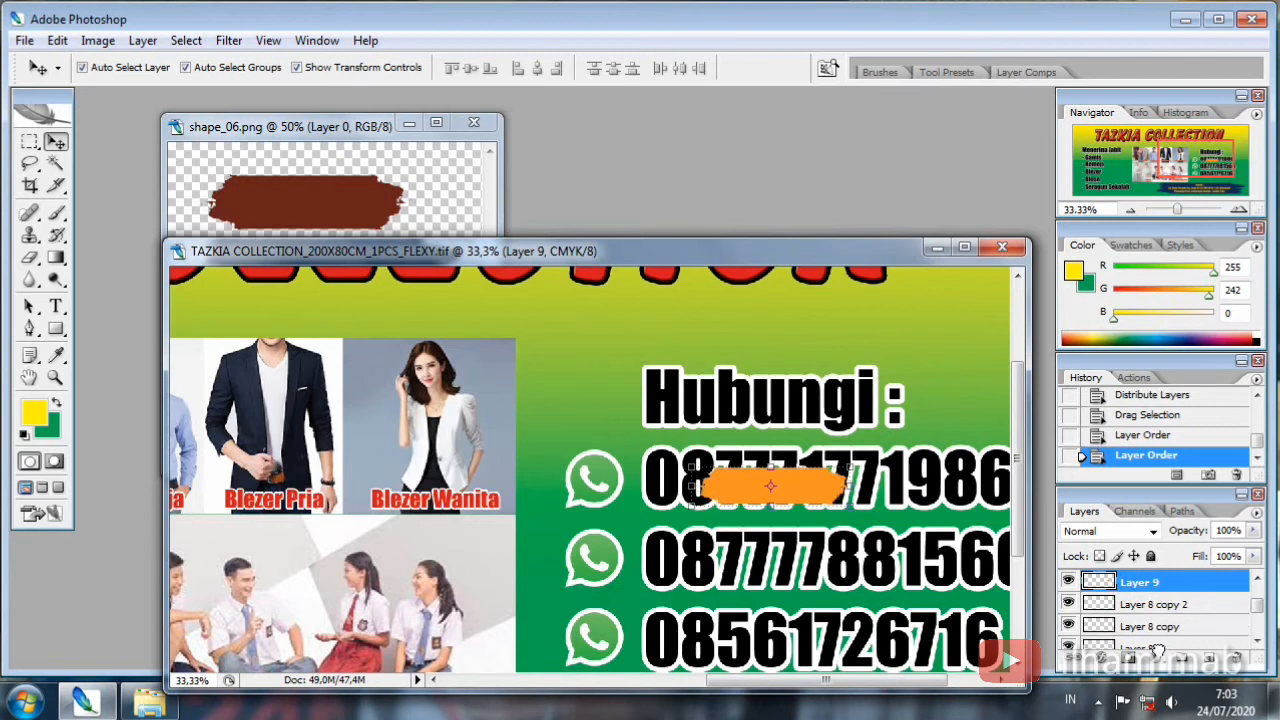
scroll(1166, 616, "down", 2)
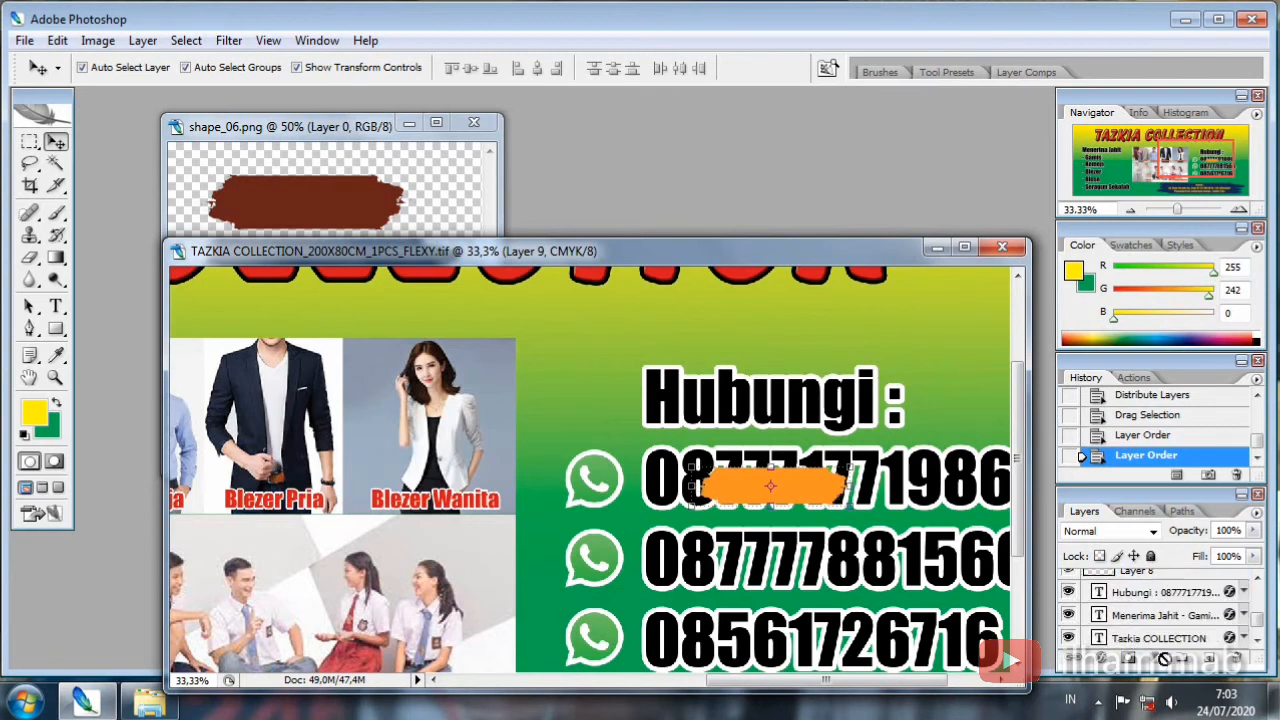
left_click_drag(1160, 620, 1160, 628)
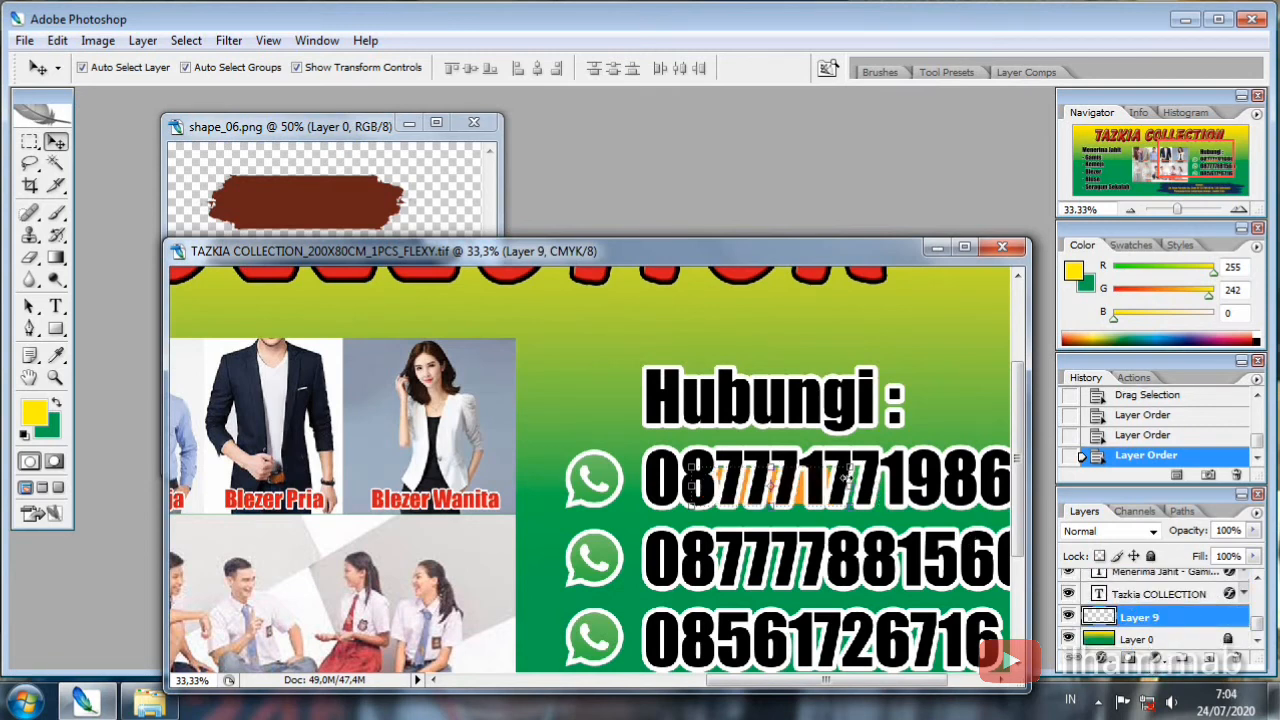
Enlarge the orange stroke behind the contact text to 232.8% width and 309.0% height
key("ctrl+t")
left_click_drag(866, 458, 980, 410)
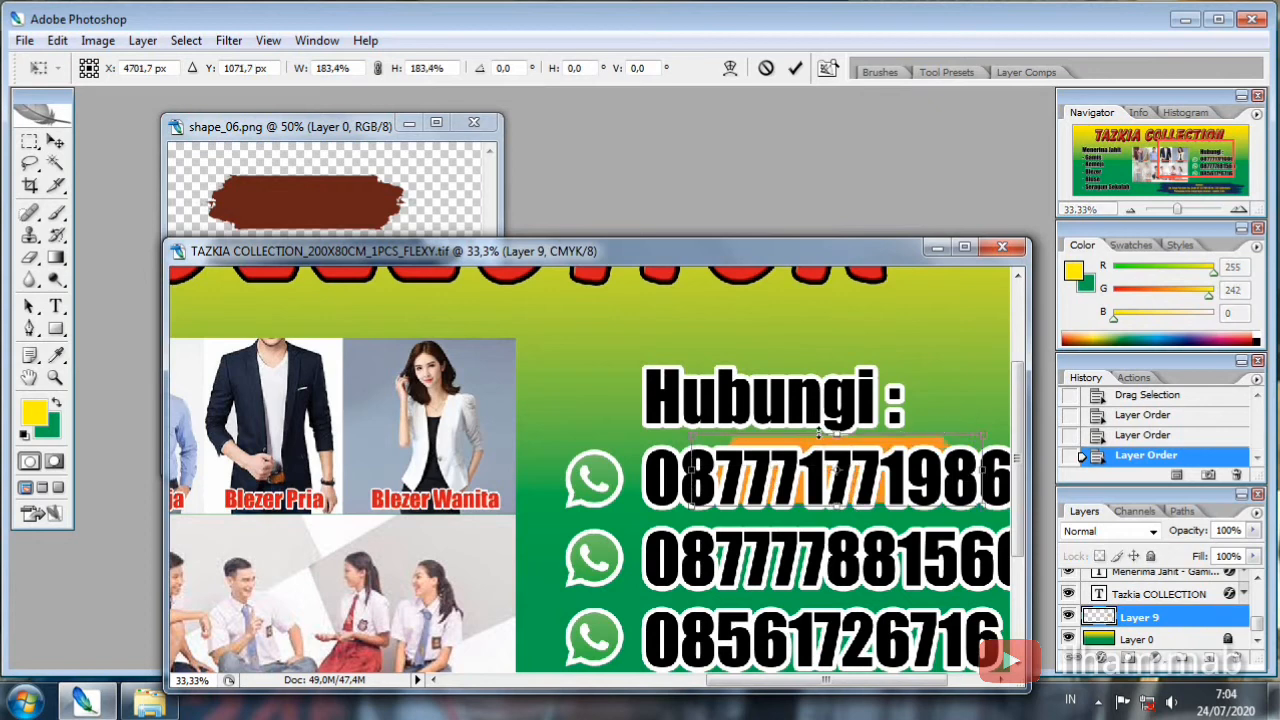
left_click_drag(682, 425, 612, 388)
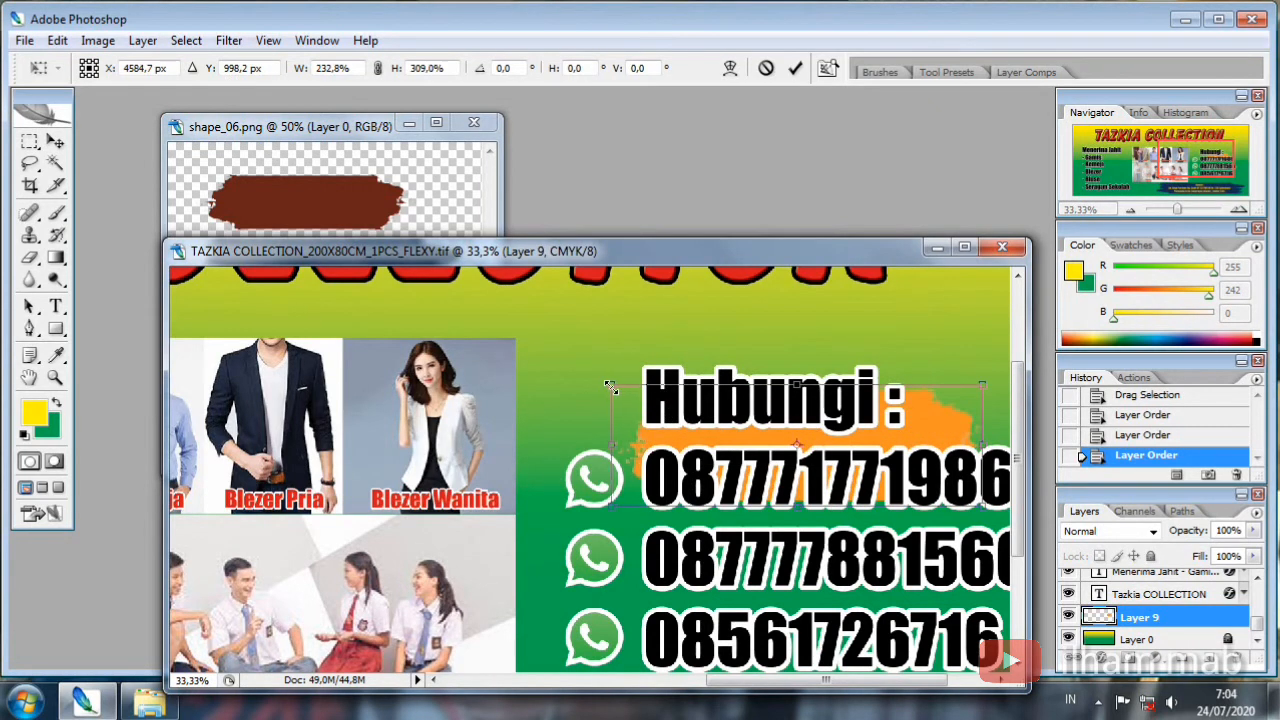
key("Return")
Reshape the orange stroke to 105.7% width and 80.4% height and position it behind the "Hubungi :" heading
key("f")
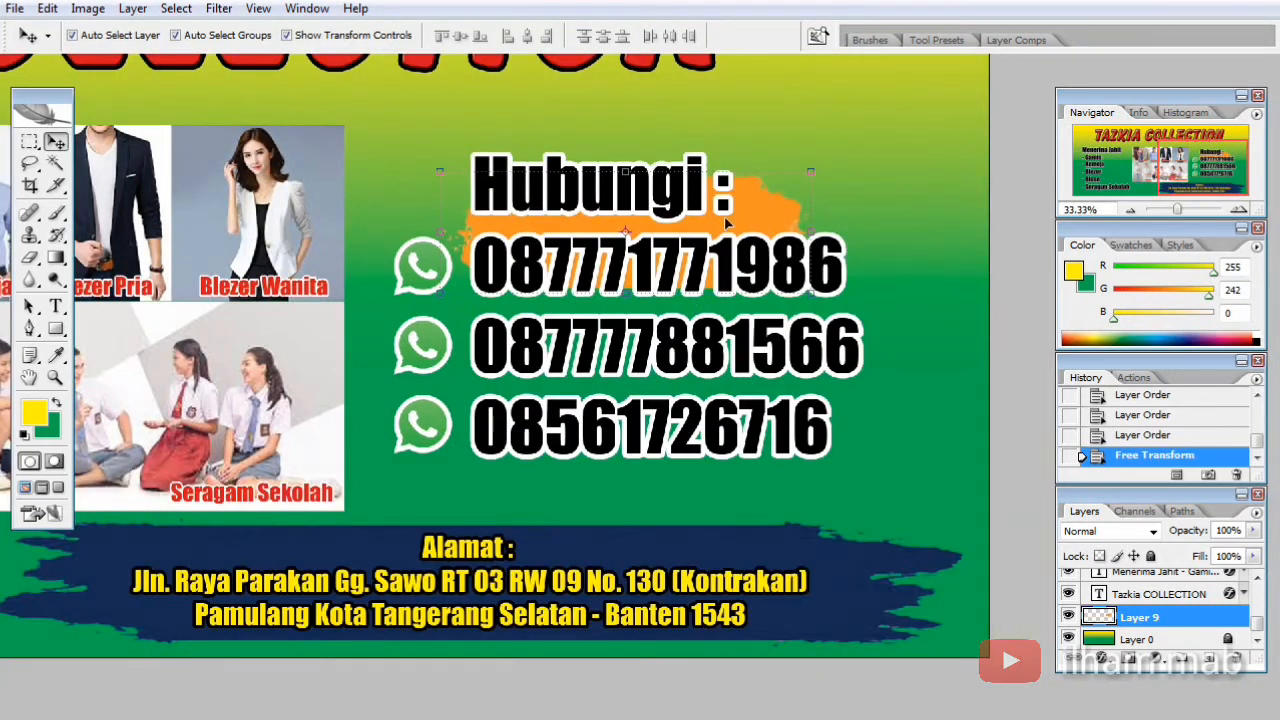
left_click_drag(804, 232, 746, 178)
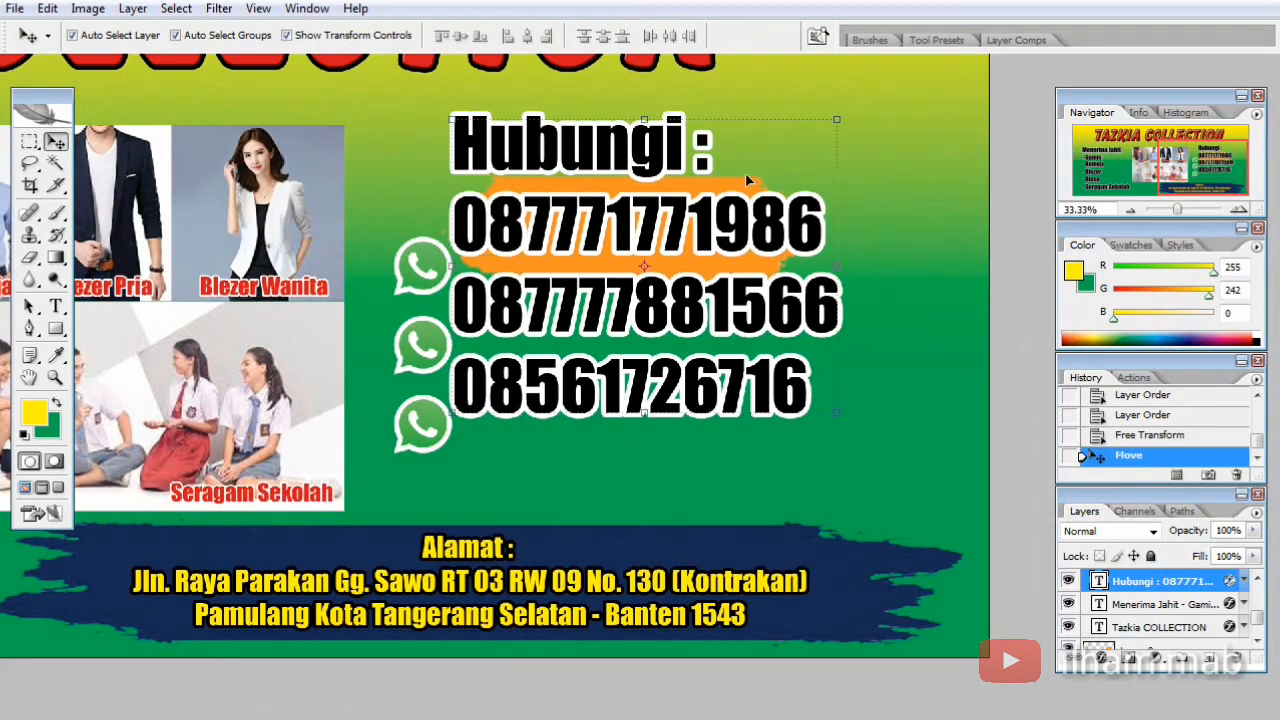
key("ctrl+z")
scroll(1138, 612, "down", 1)
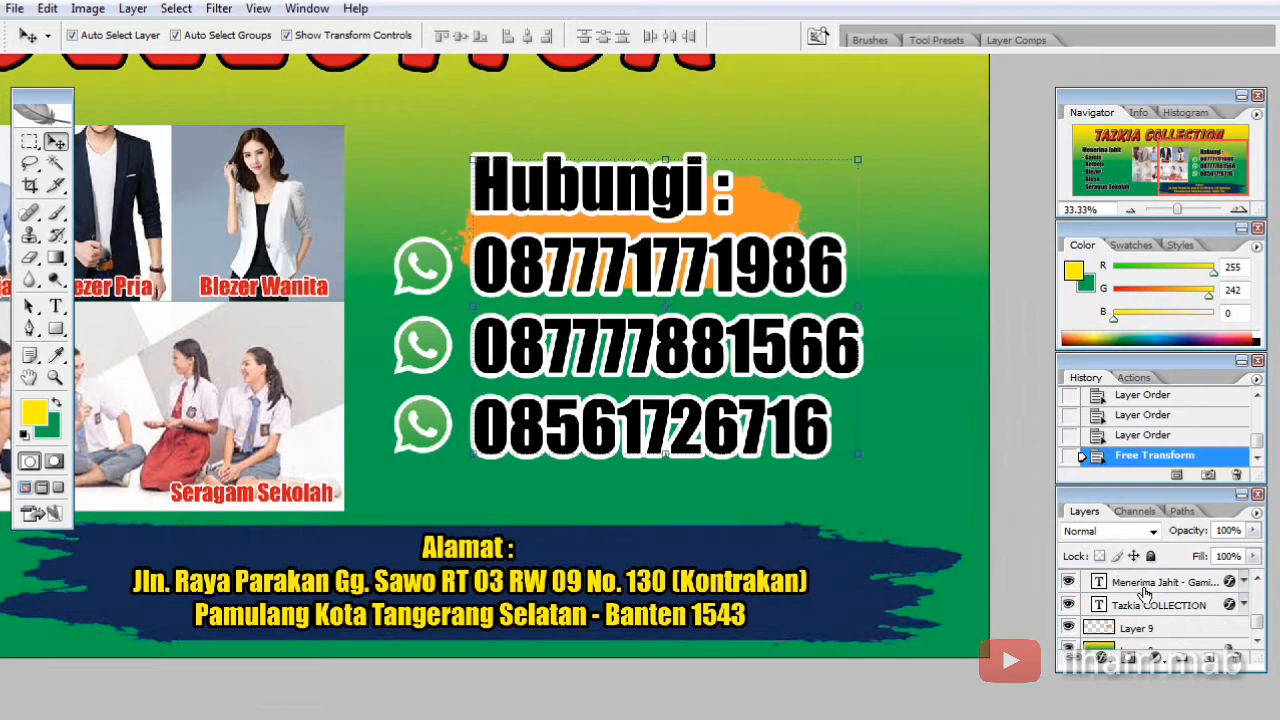
left_click(1140, 630)
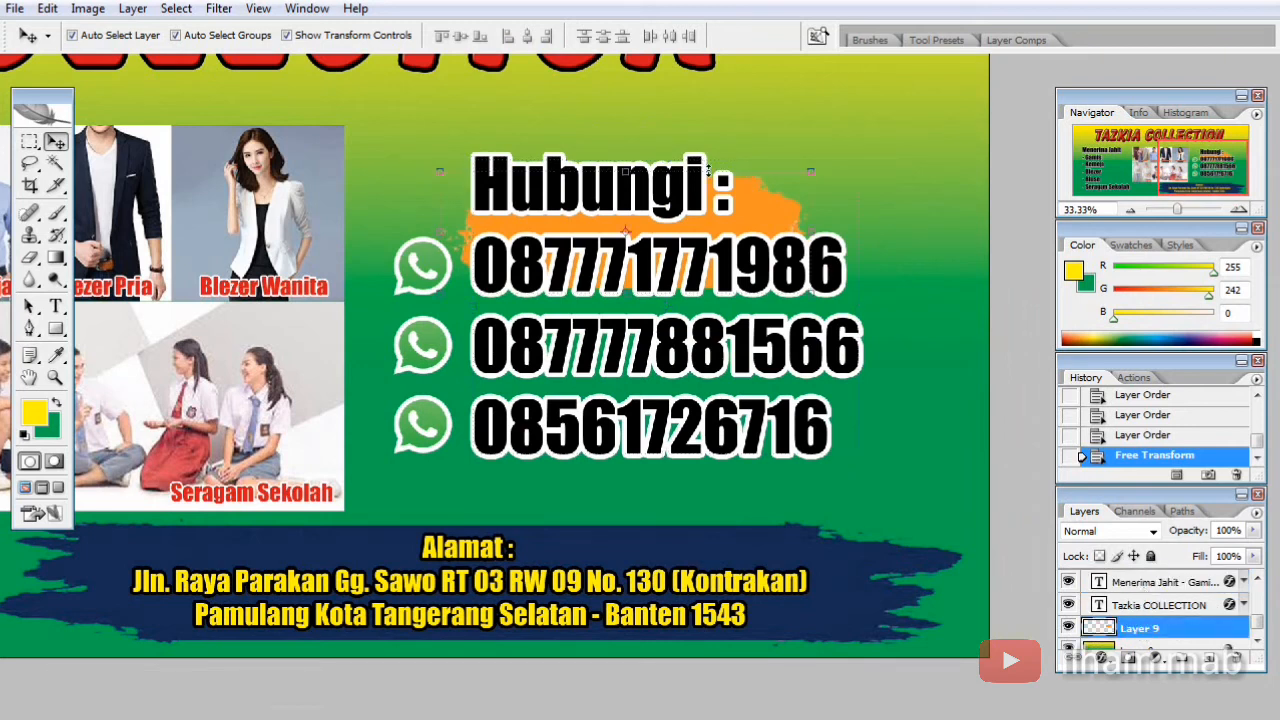
left_click_drag(638, 164, 625, 126)
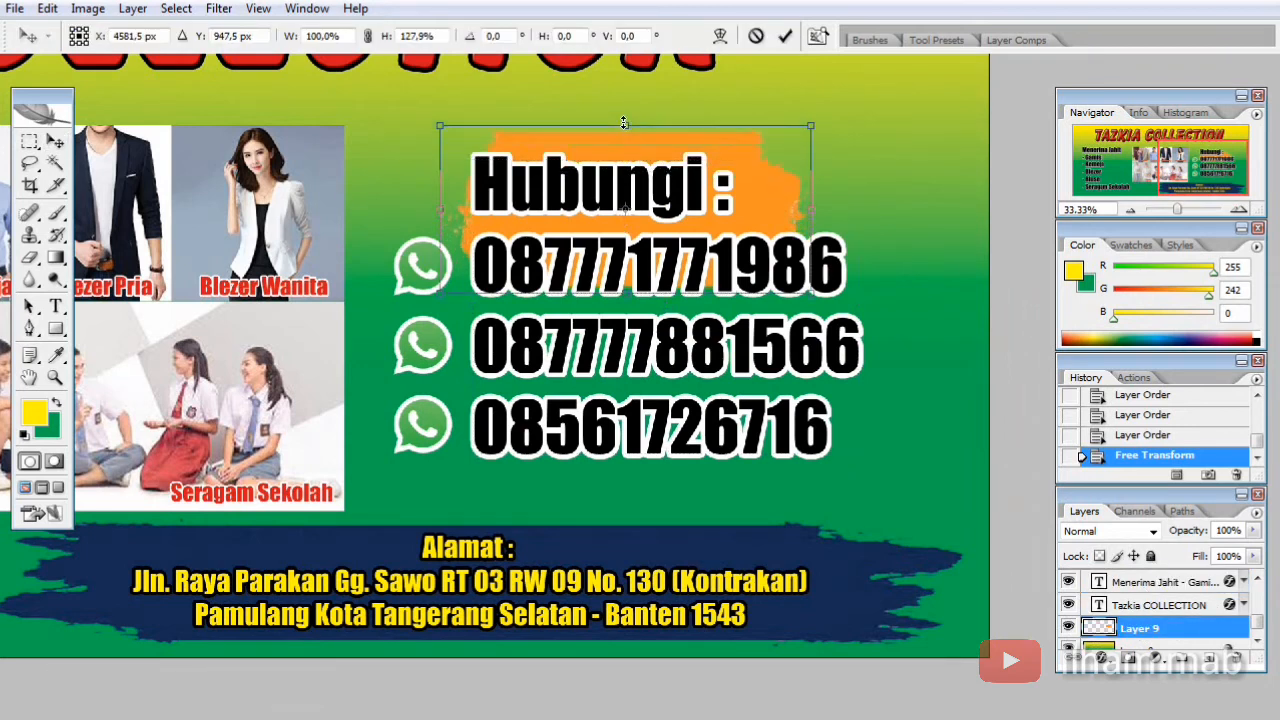
left_click_drag(623, 289, 634, 226)
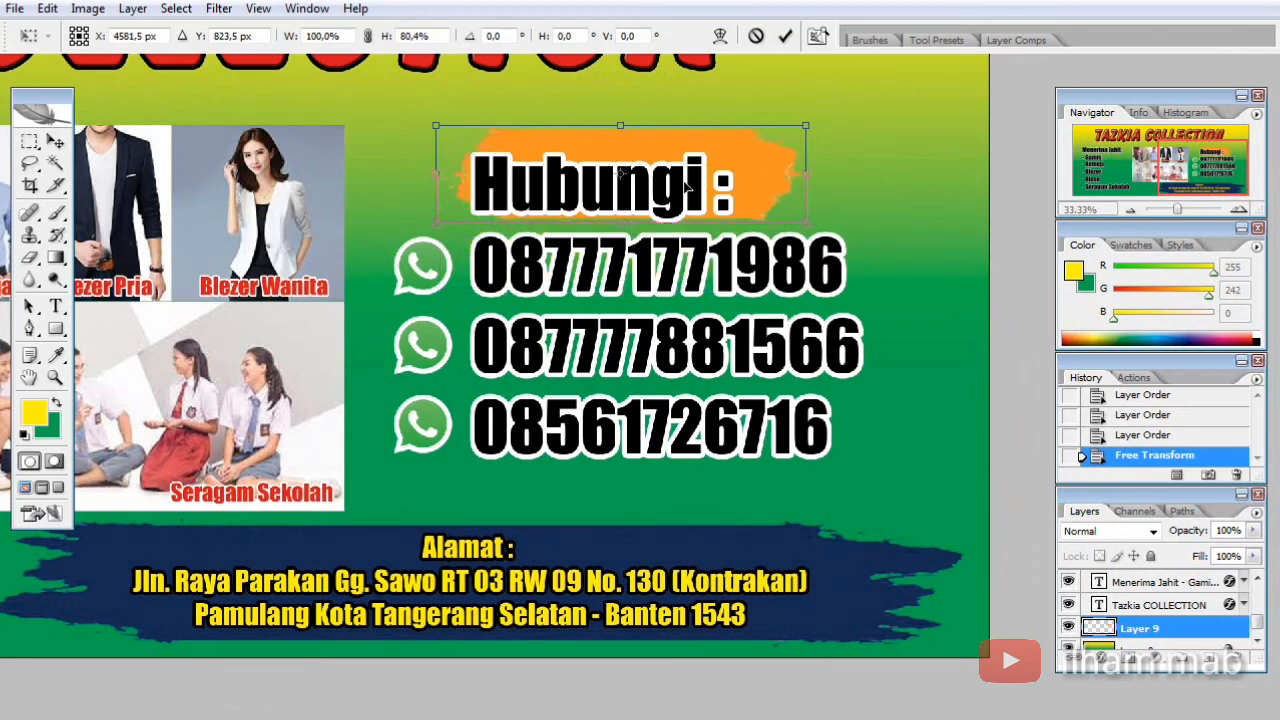
mouse_move(808, 176)
left_mouse_down()
mouse_move(731, 188)
mouse_move(794, 187)
left_mouse_up()
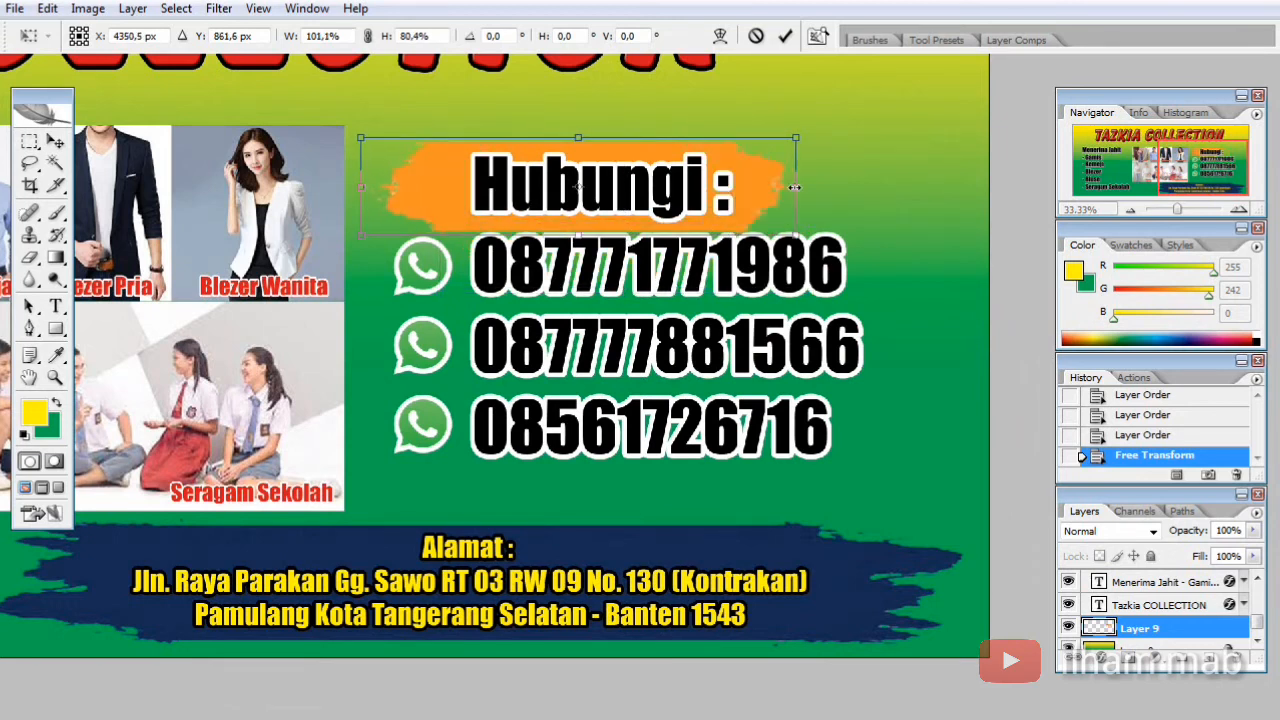
left_click_drag(367, 187, 413, 179)
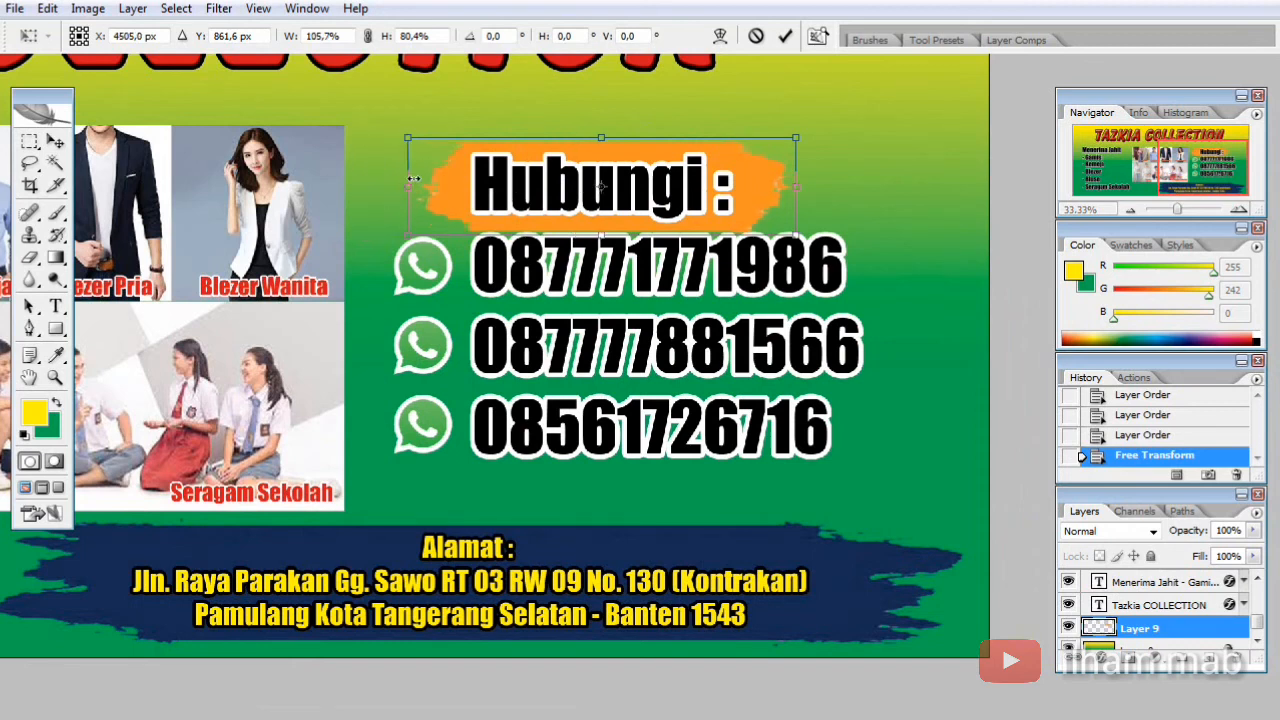
key("Return")
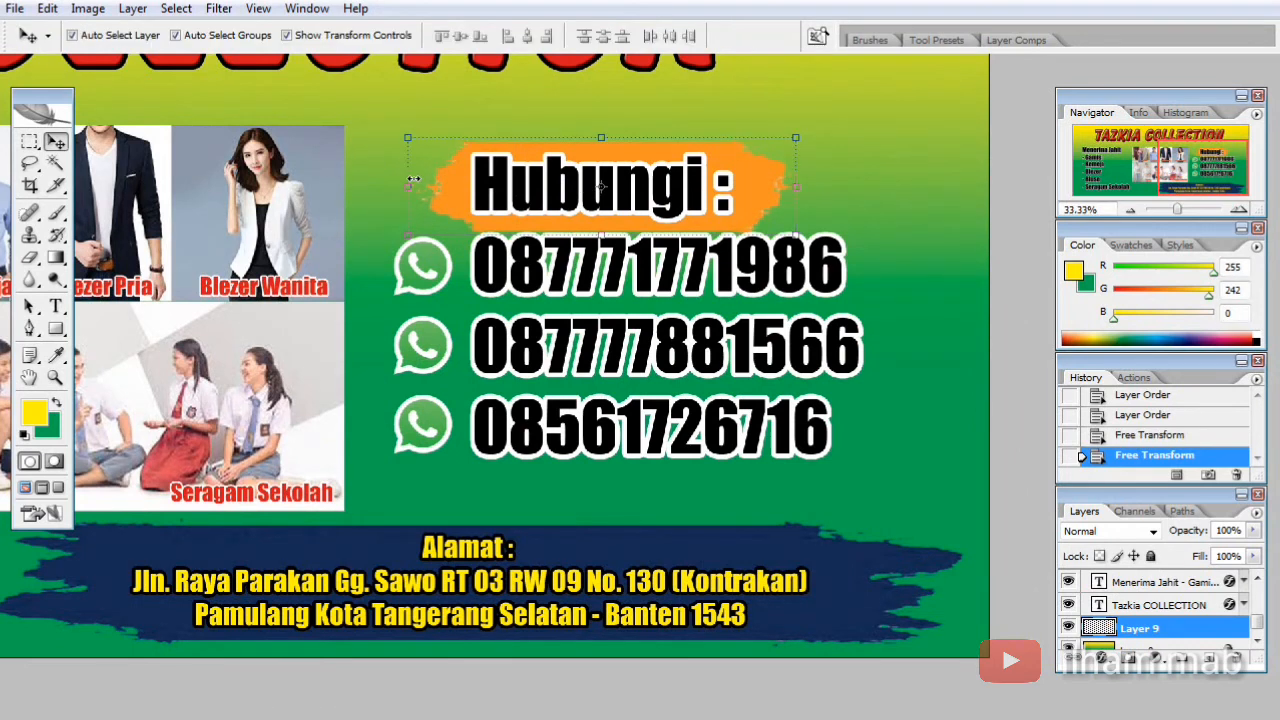
Switch to the shape_06.png document and clear the marquee selection around the orange stroke
left_click(494, 215, "ctrl+alt")
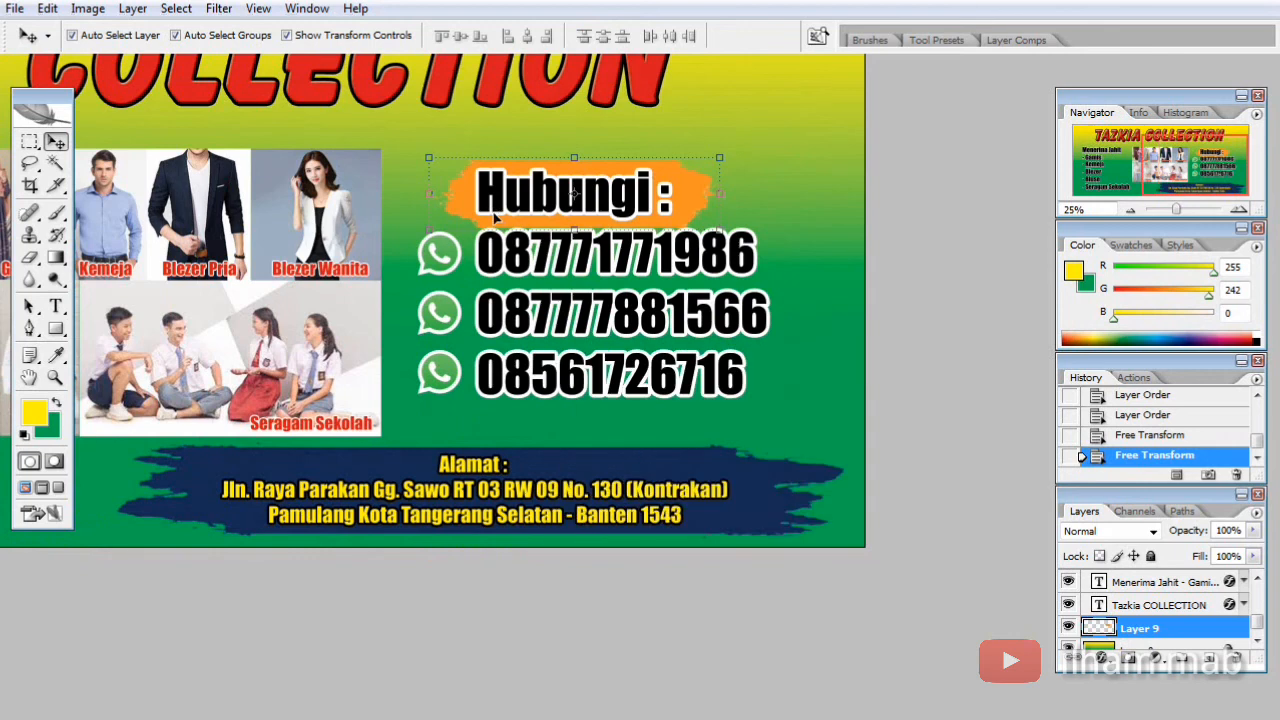
key("f")
key("f")
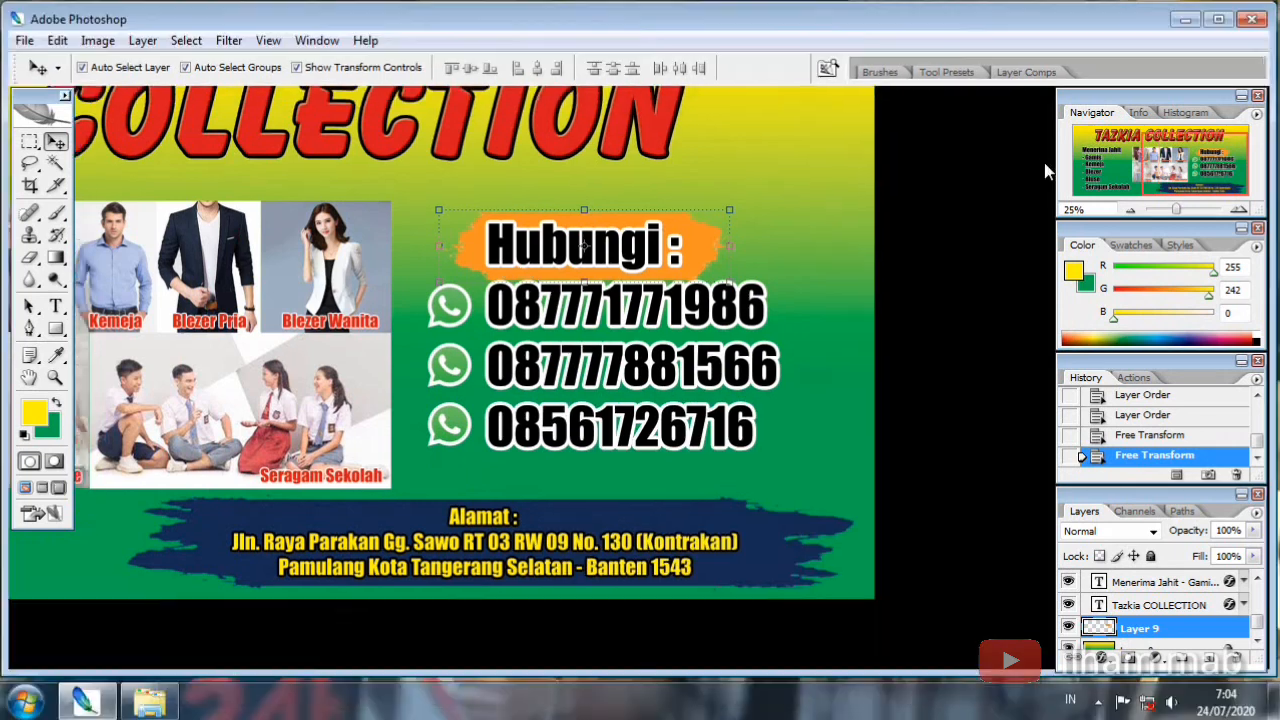
left_click(1219, 20)
left_click(328, 141)
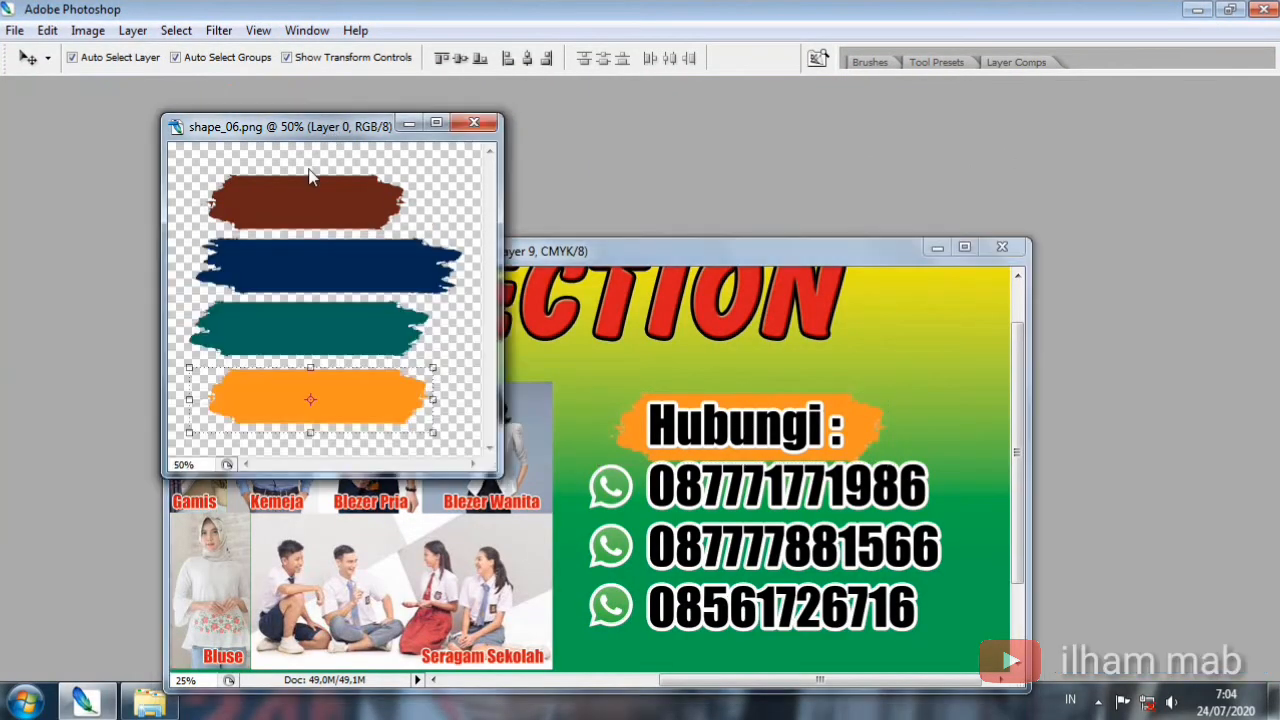
key("ctrl+d")
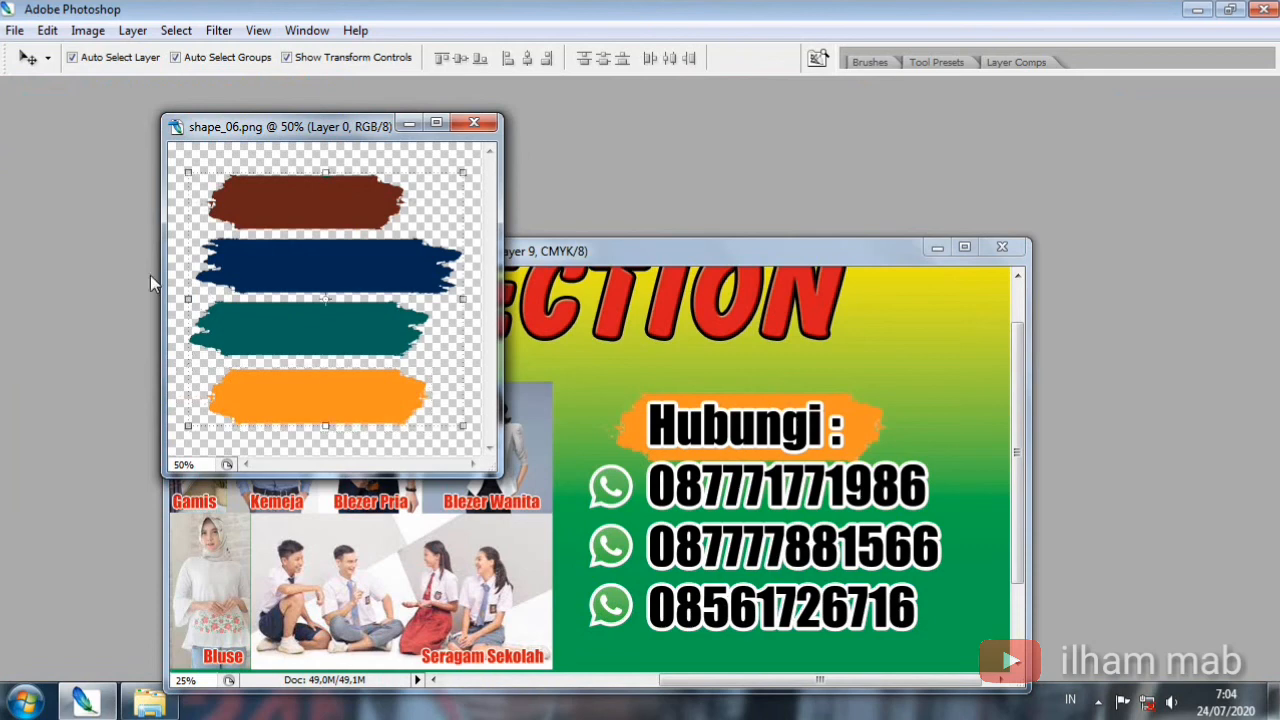
Select the teal brush stroke in shape_06.png with a rectangular marquee and copy it onto the banner behind the phone numbers
key("Tab")
left_click(258, 30)
key("Escape")
key("m")
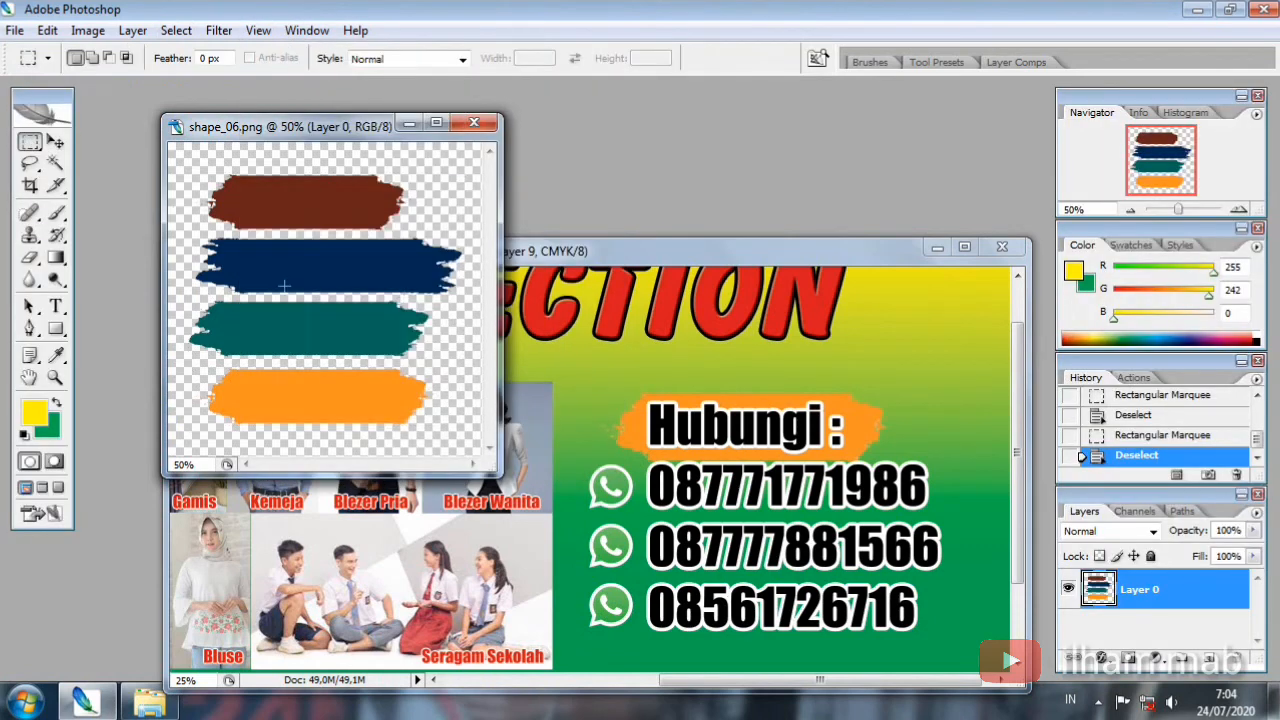
left_click_drag(345, 358, 434, 360)
left_click(56, 143)
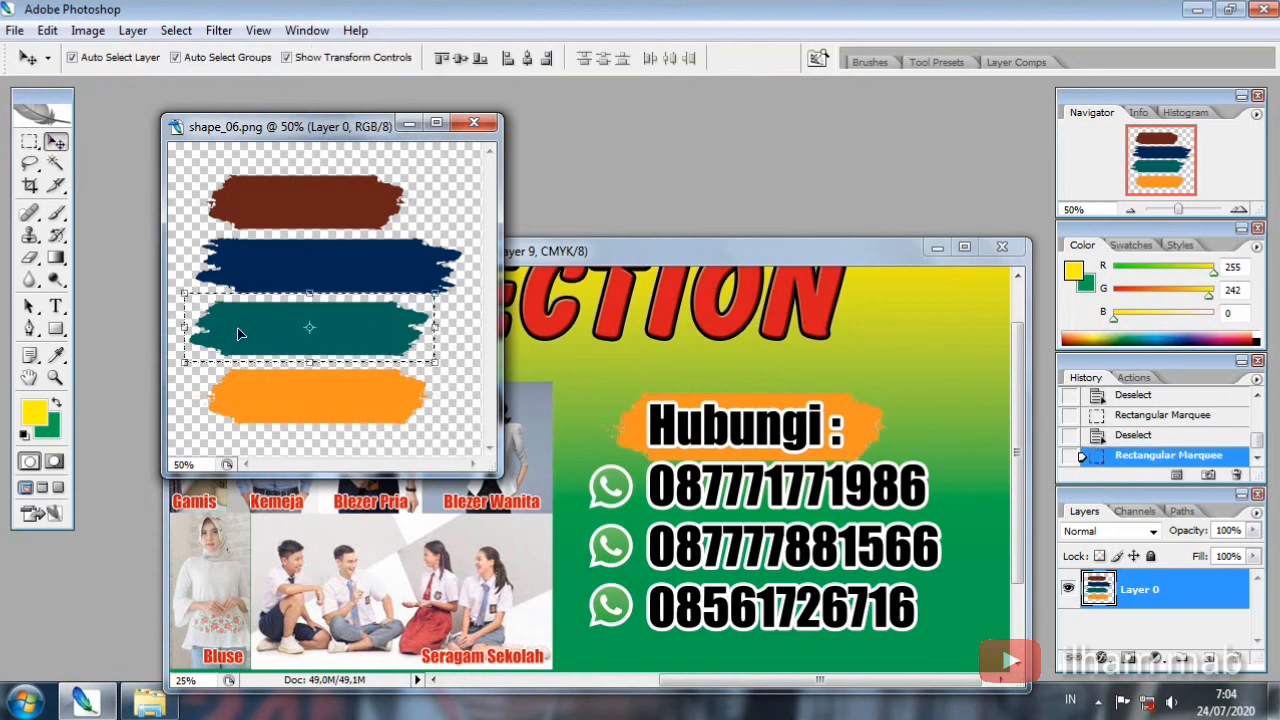
left_click_drag(237, 327, 808, 490)
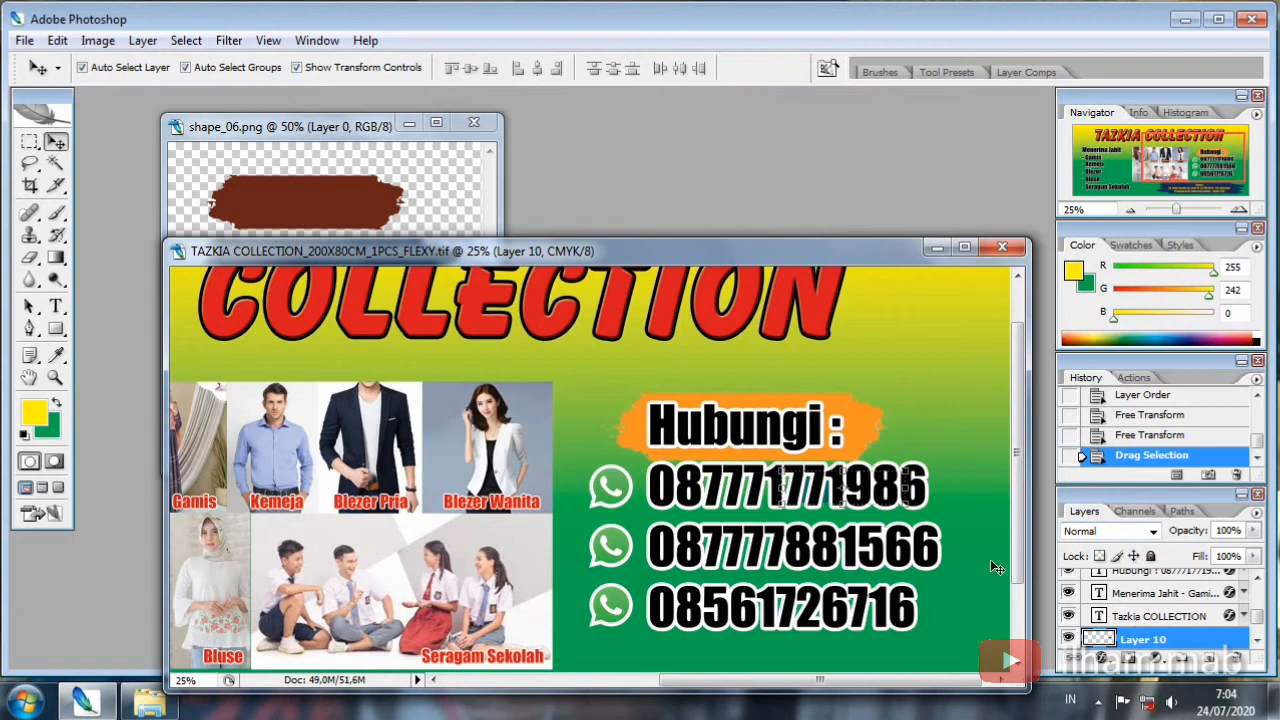
Stretch the teal stroke behind the phone numbers to 209.9% width and 543.5% height
key("Tab")
key("ctrl+t")
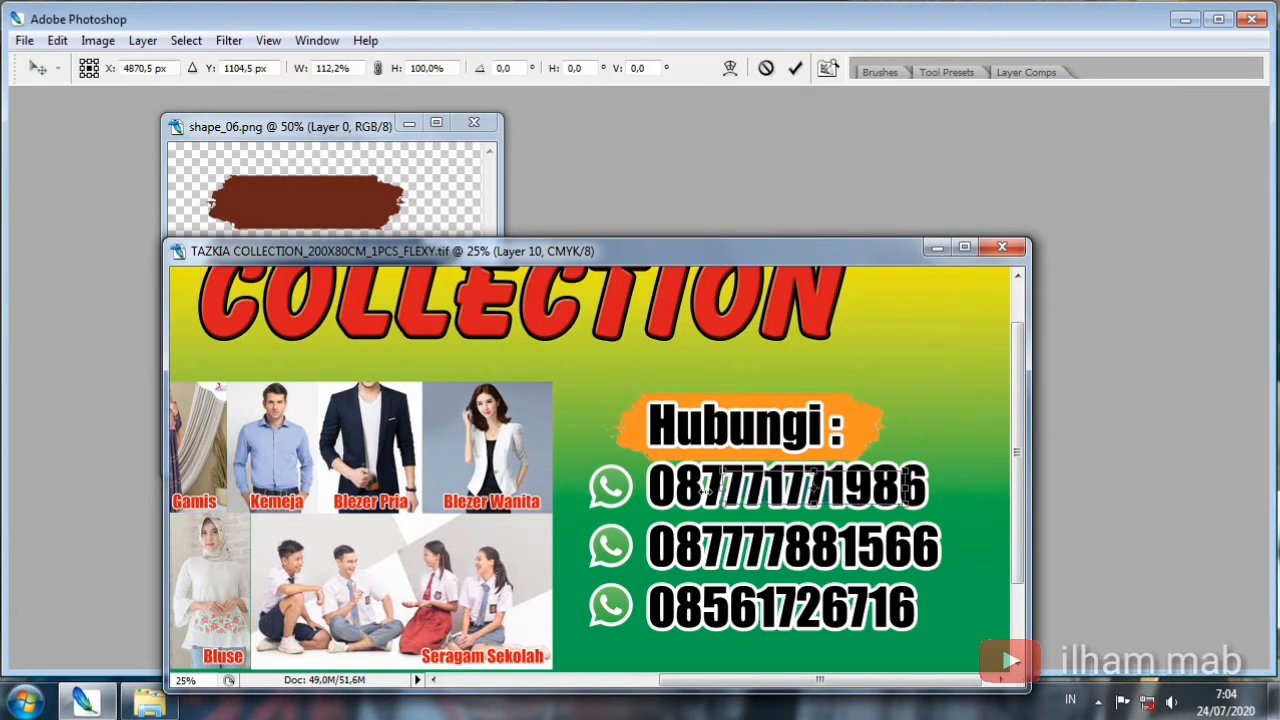
left_click_drag(720, 487, 640, 484)
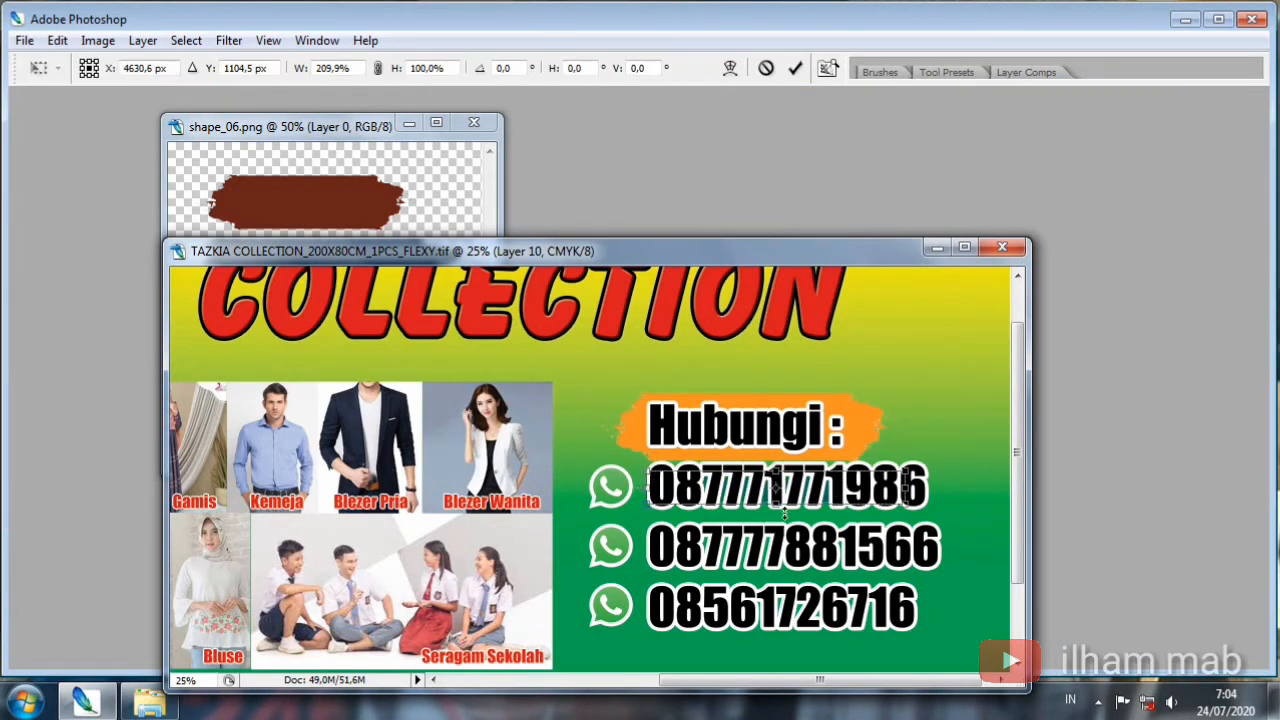
left_click_drag(785, 510, 775, 654)
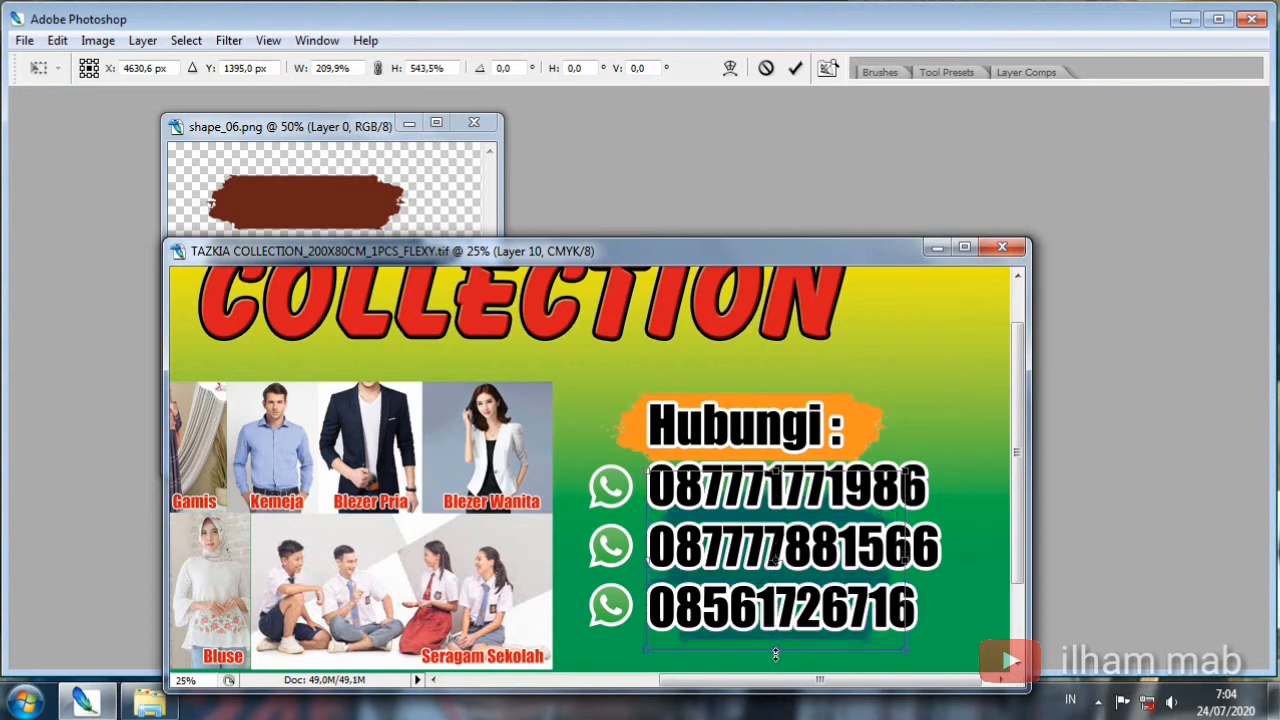
key("Return")
Widen the teal stroke to about 143.1% toward the banner's right edge
key("Tab")
key("f")
left_click_drag(790, 494, 680, 484)
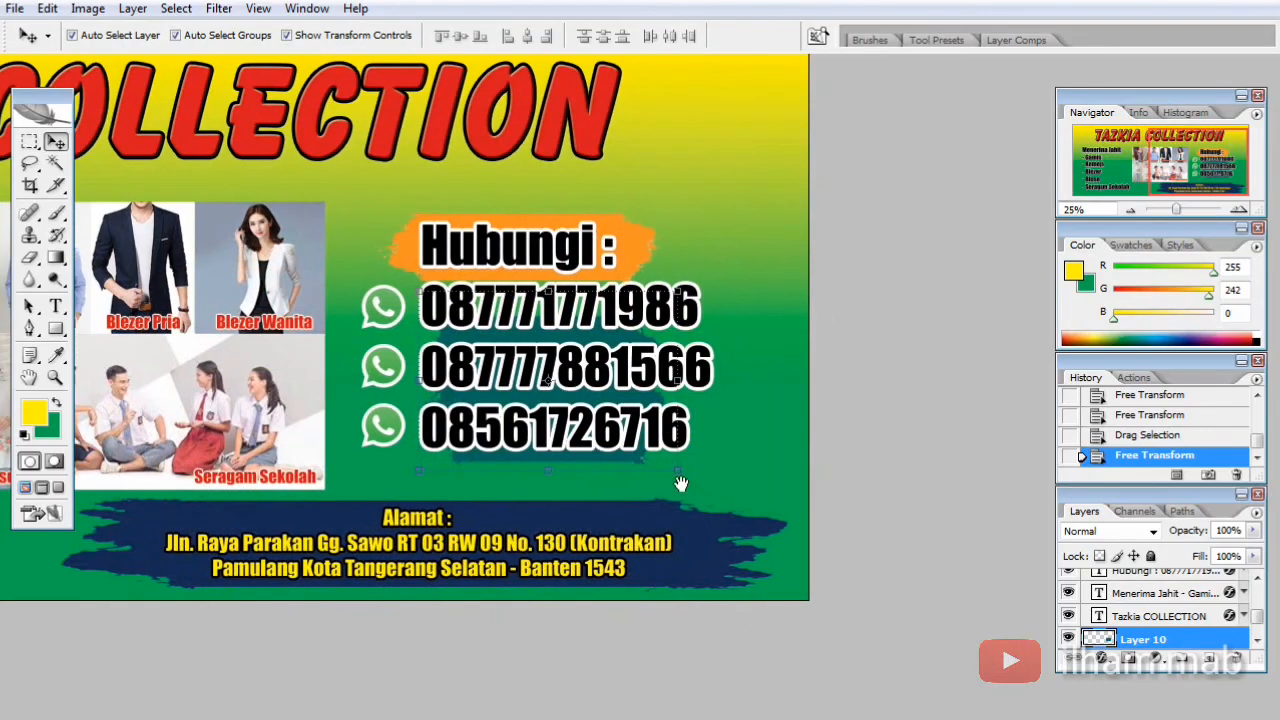
key("ctrl+t")
left_click_drag(679, 376, 780, 376)
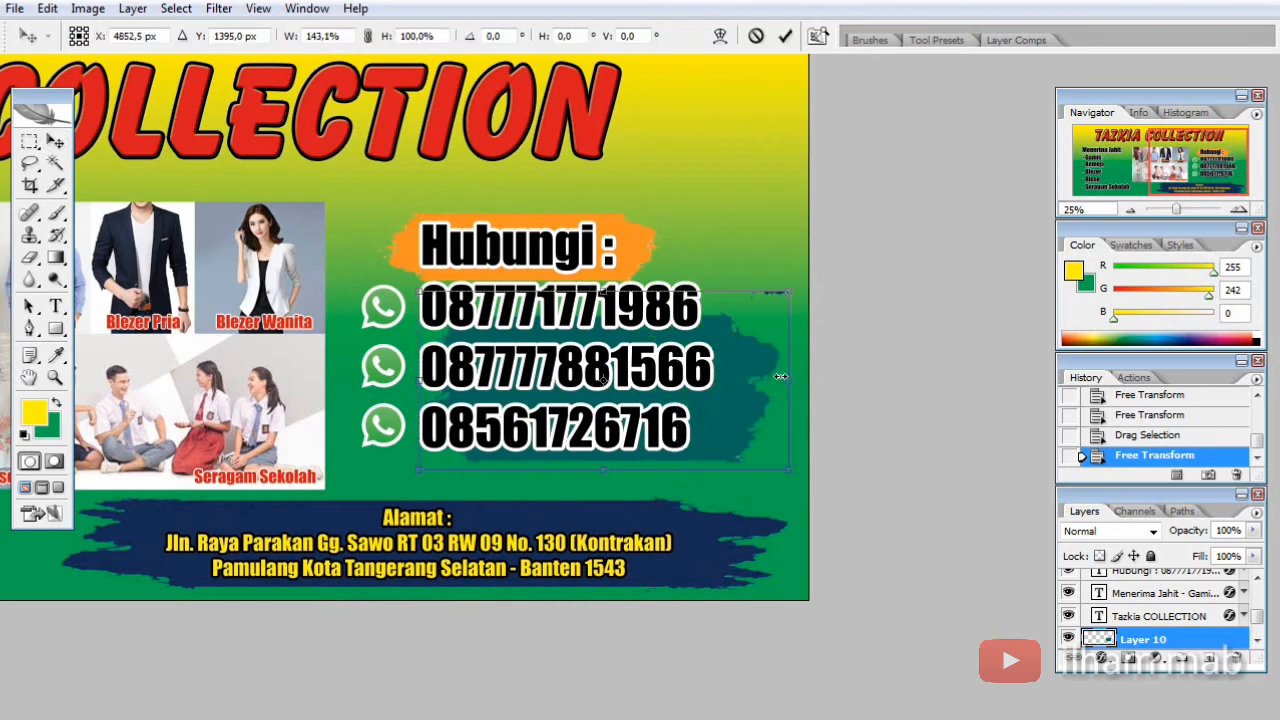
key("Return")
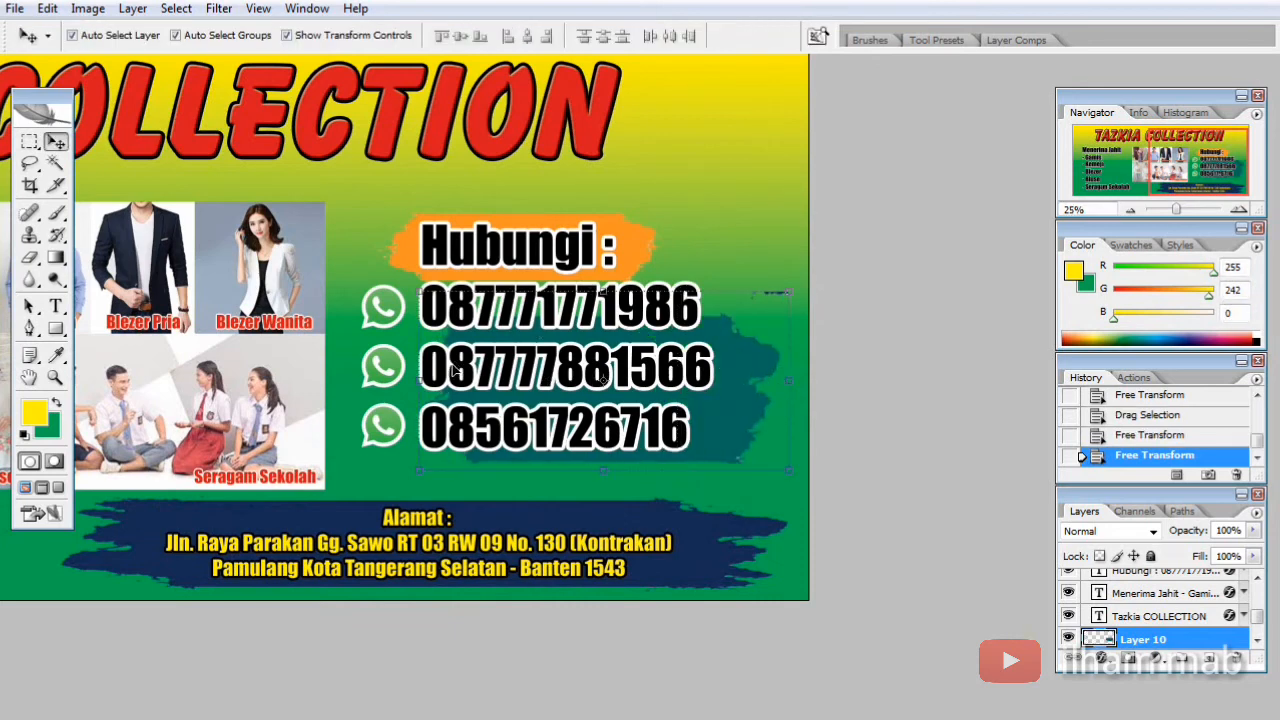
Extend the teal stroke's left side to the WhatsApp logos and raise its upper edge to 113.7% height
left_click_drag(425, 380, 390, 376)
key("Return")
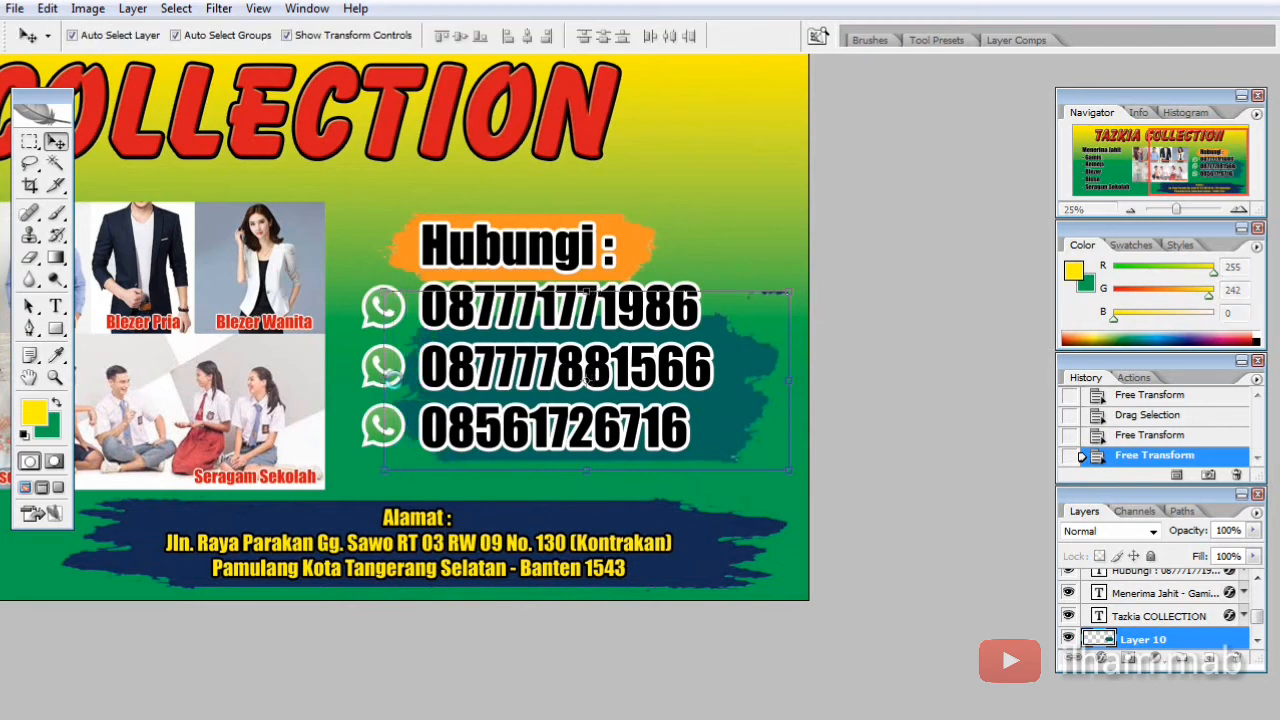
left_click_drag(588, 292, 588, 268)
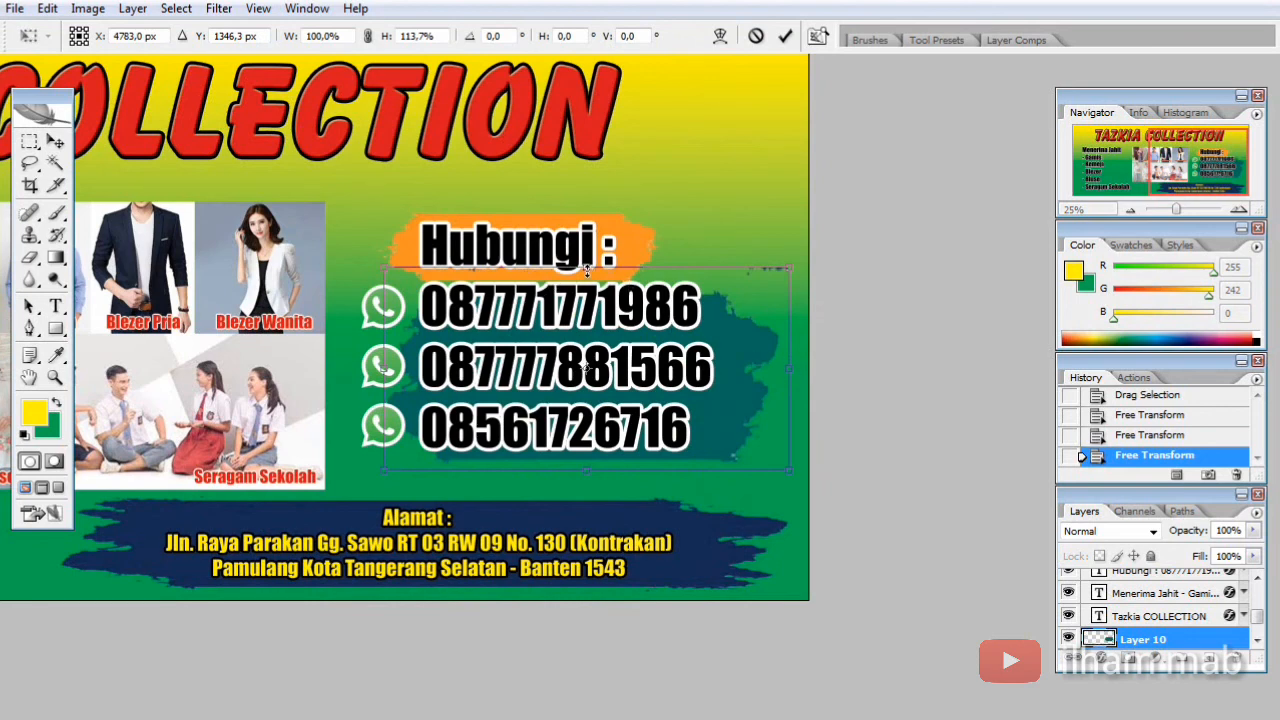
key("Return")
left_click(943, 279)
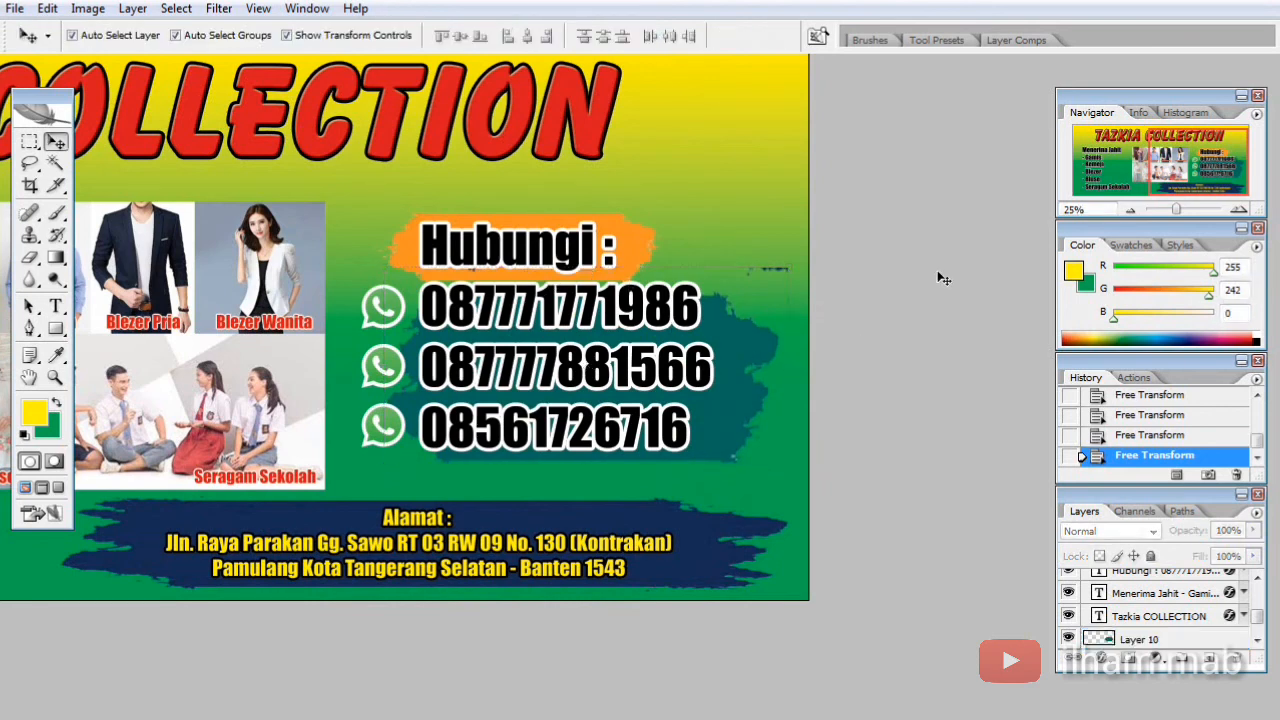
Erase the stray brush fragment above the teal stroke's upper-right end with the 150 px Eraser
left_click(749, 358)
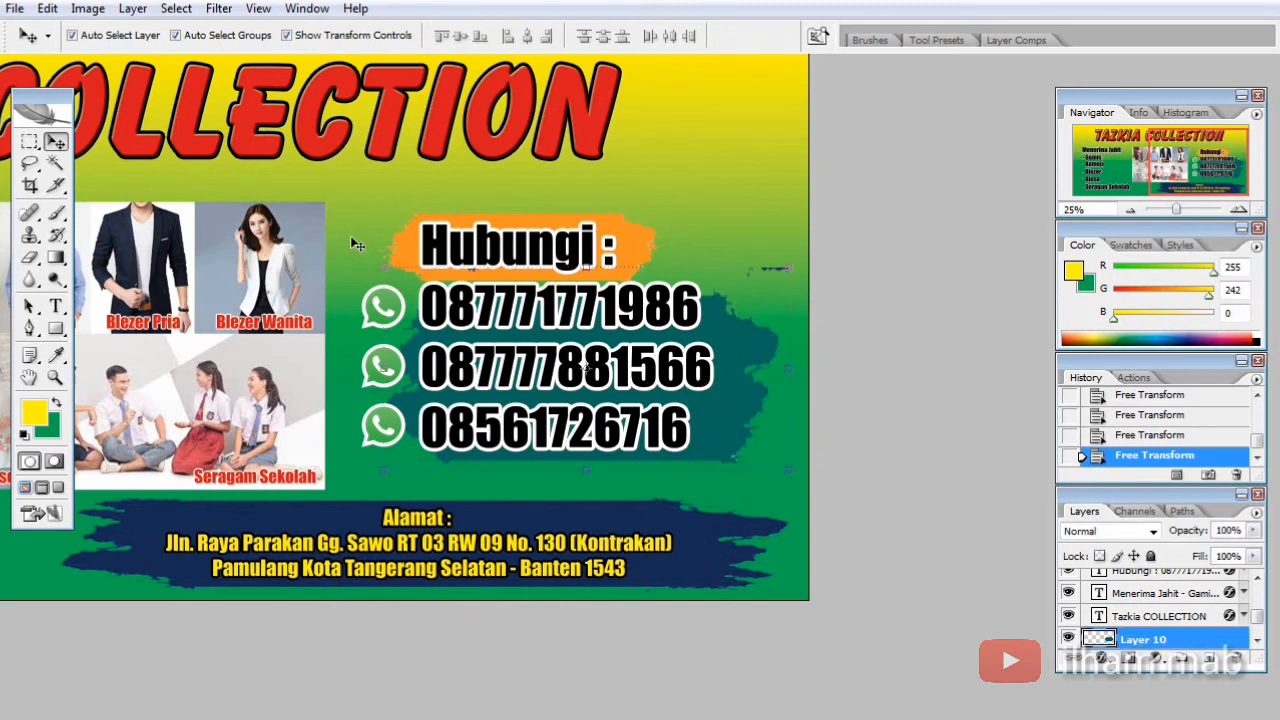
key("e")
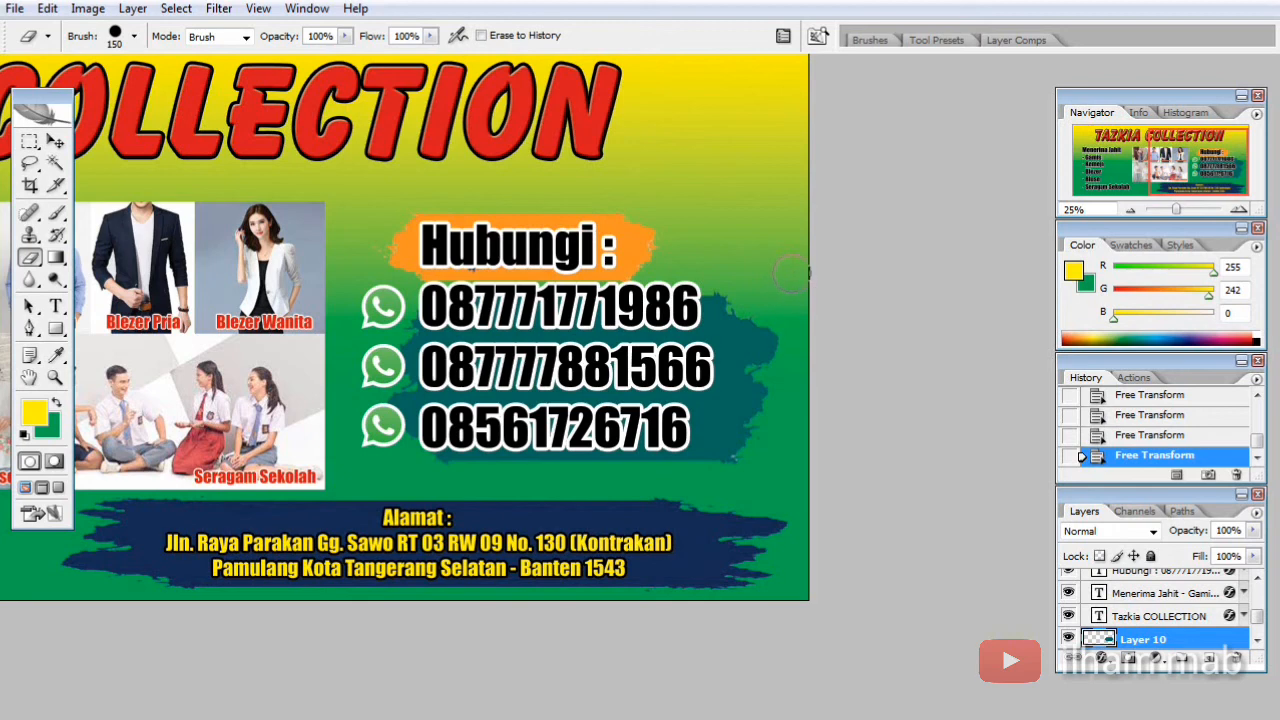
left_click(790, 270)
left_click(55, 141)
Apply an Inner Bevel with 261% depth to the navy stroke behind the address text
left_click(762, 548)
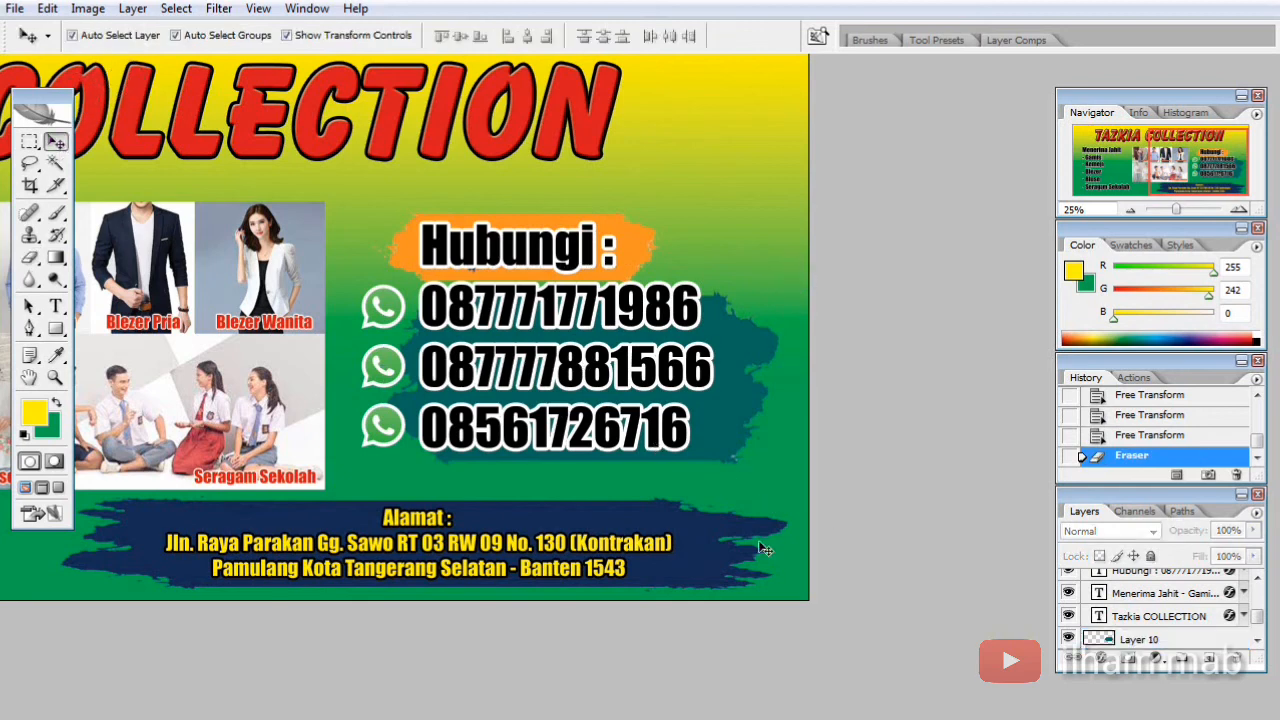
left_click(1128, 659)
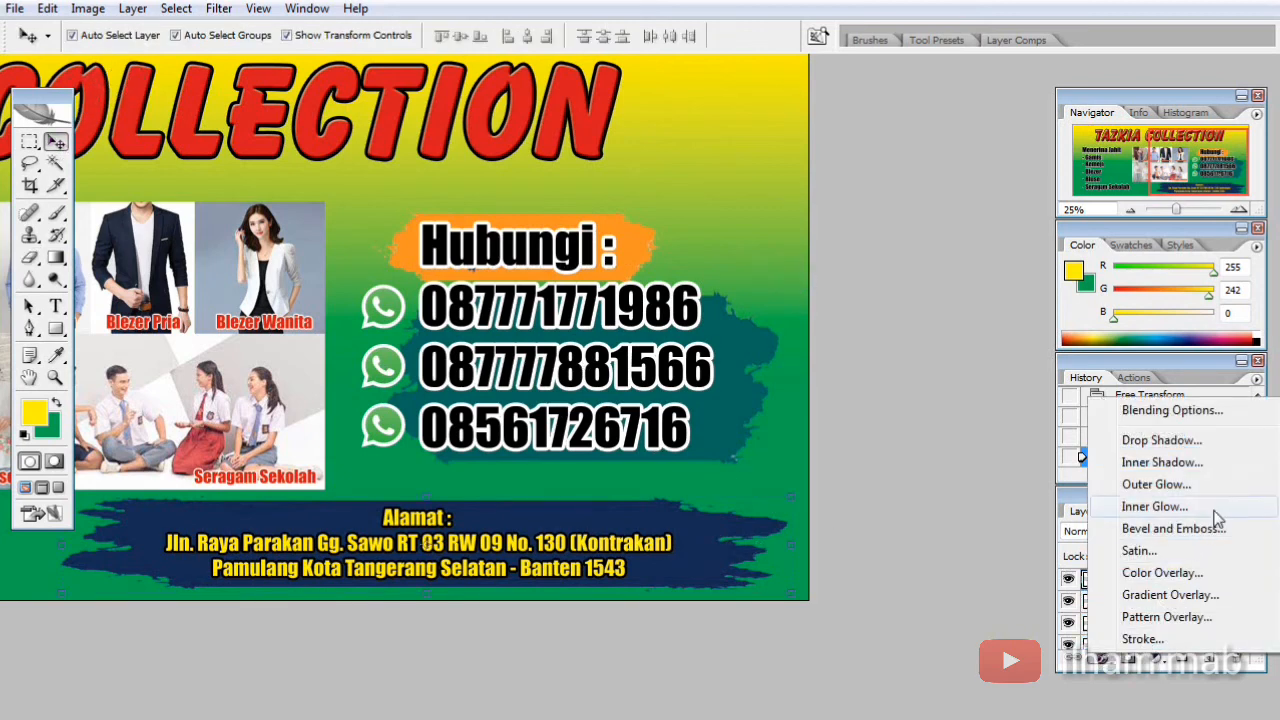
left_click(1172, 528)
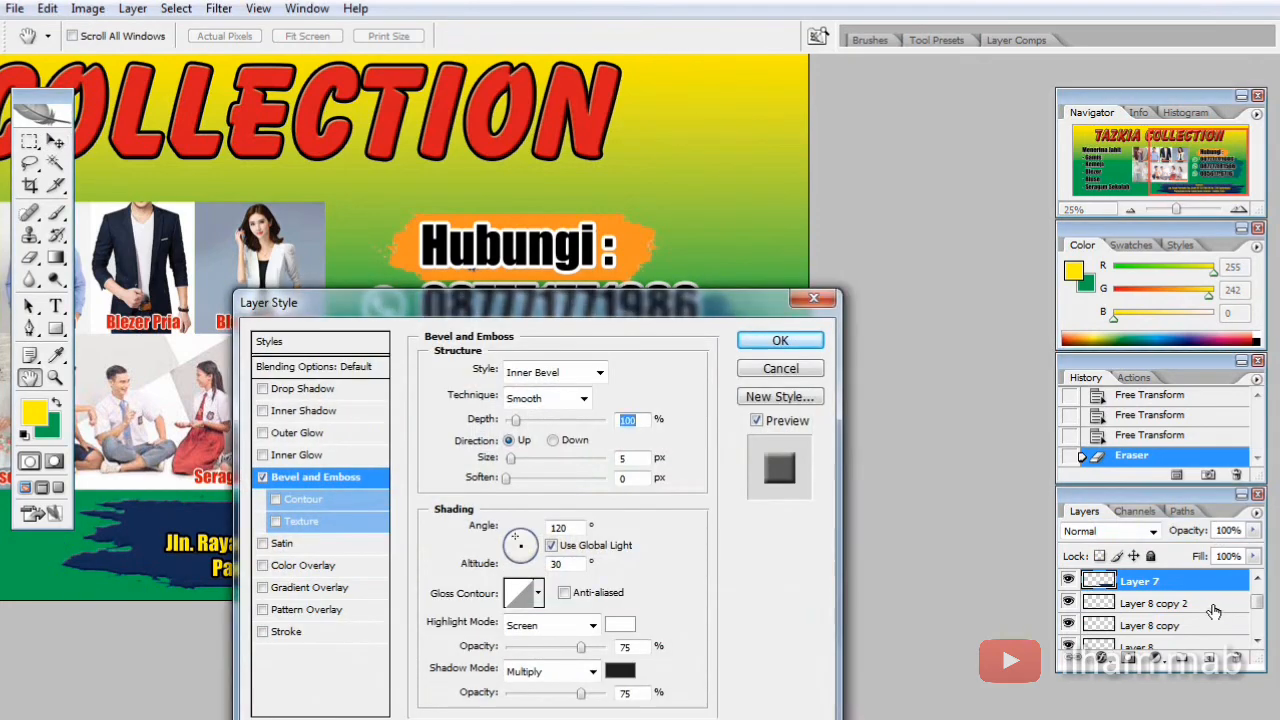
left_click_drag(599, 306, 968, 208)
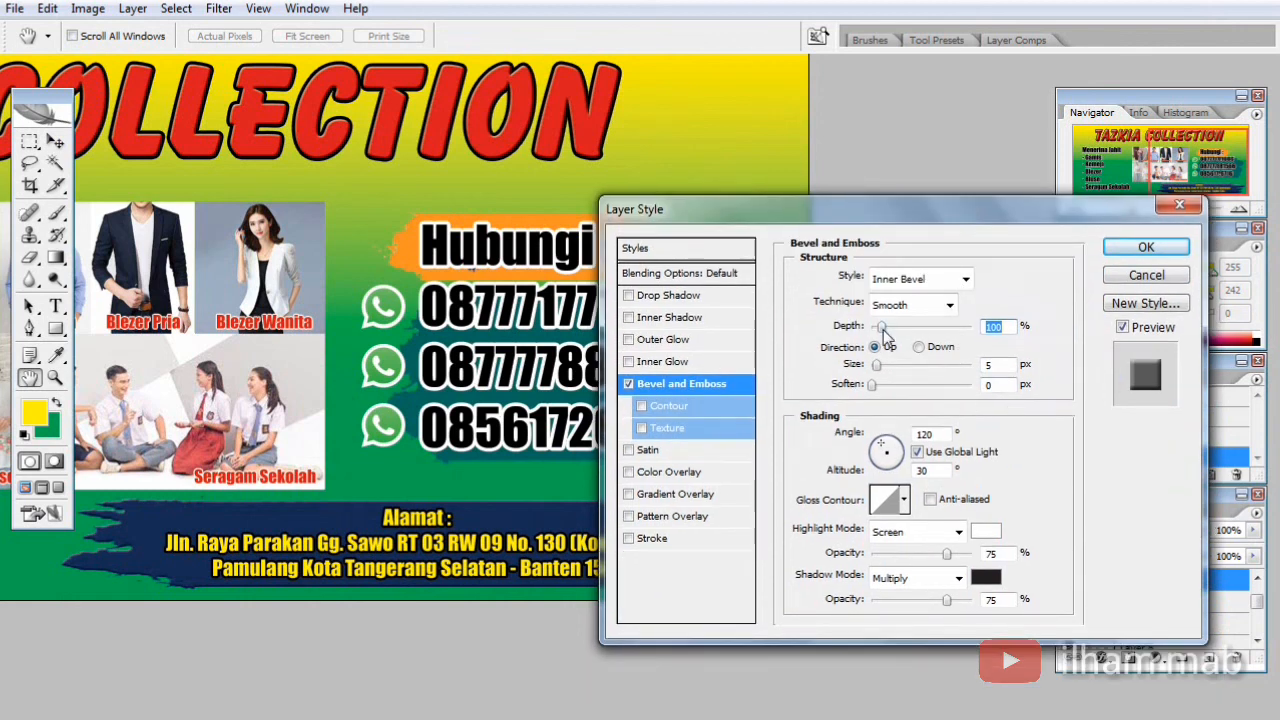
left_click_drag(881, 327, 893, 328)
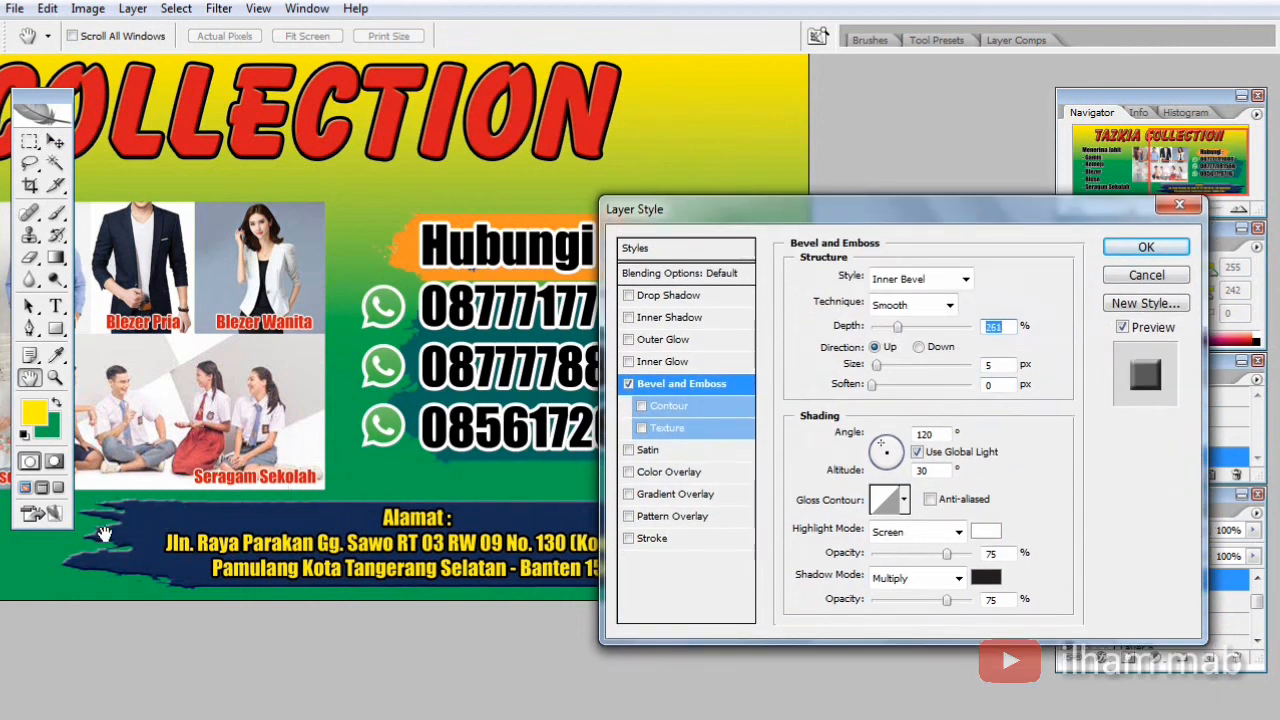
left_click(1146, 247)
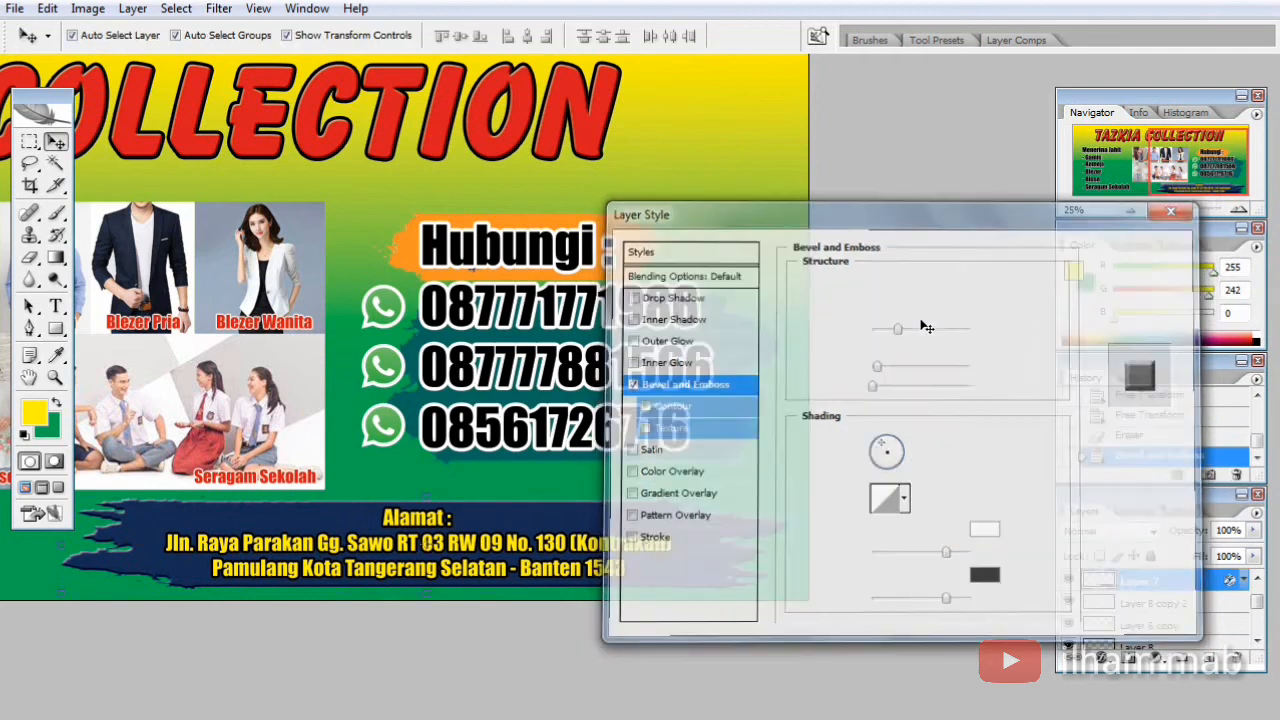
left_click(895, 324)
left_click(715, 368)
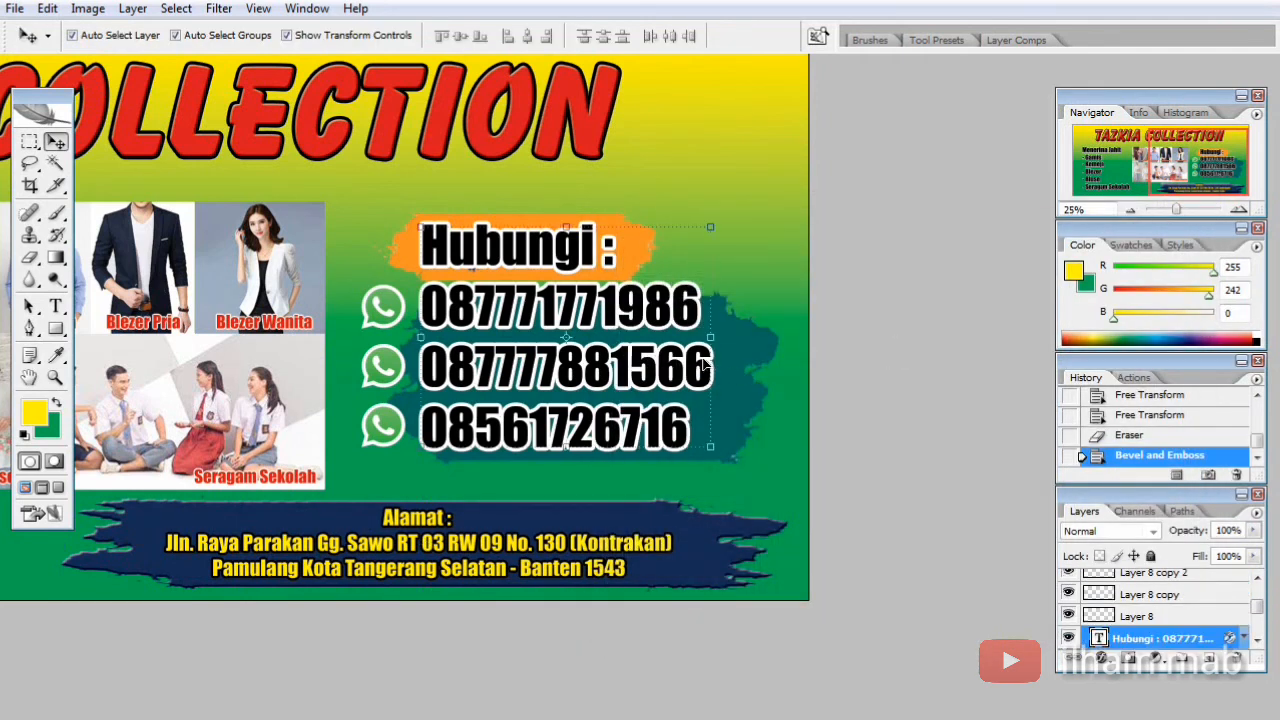
left_click(891, 357)
left_click(643, 323)
left_click(958, 324)
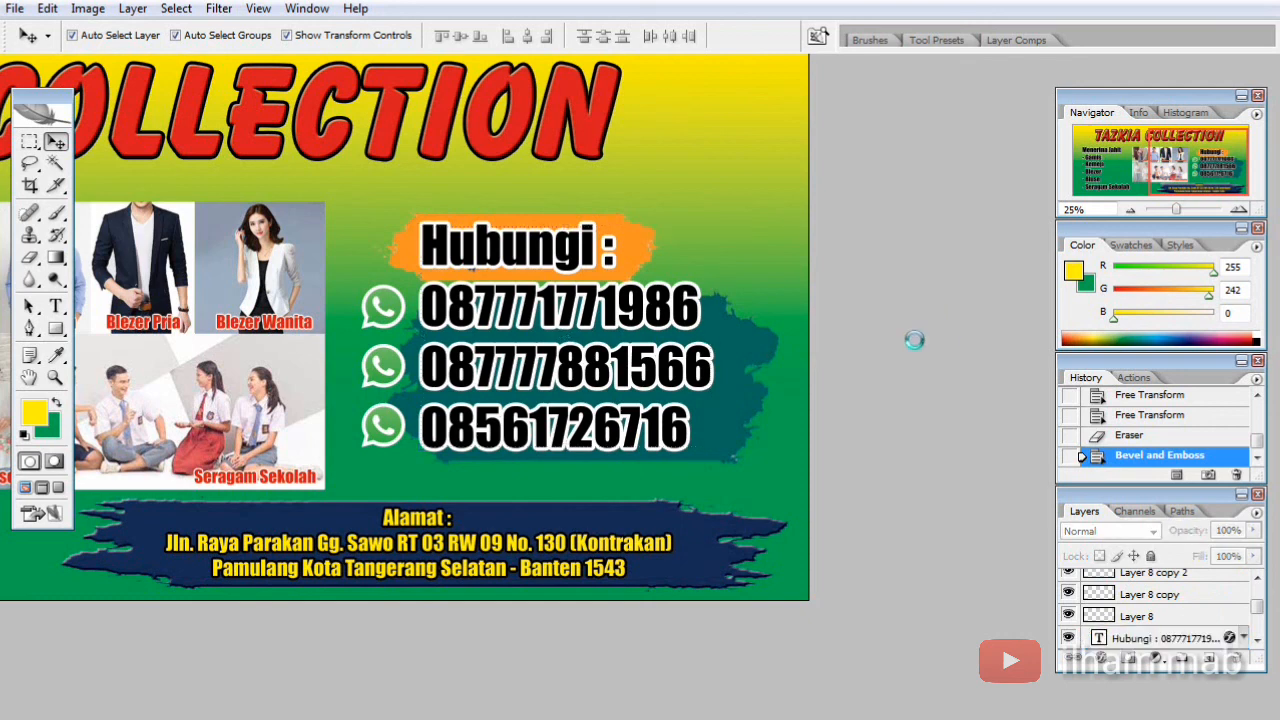
Examine the overall banner layout, including the contact block and the address stroke
left_click(606, 370, "alt")
left_click_drag(504, 410, 447, 306)
left_click(621, 338, "alt")
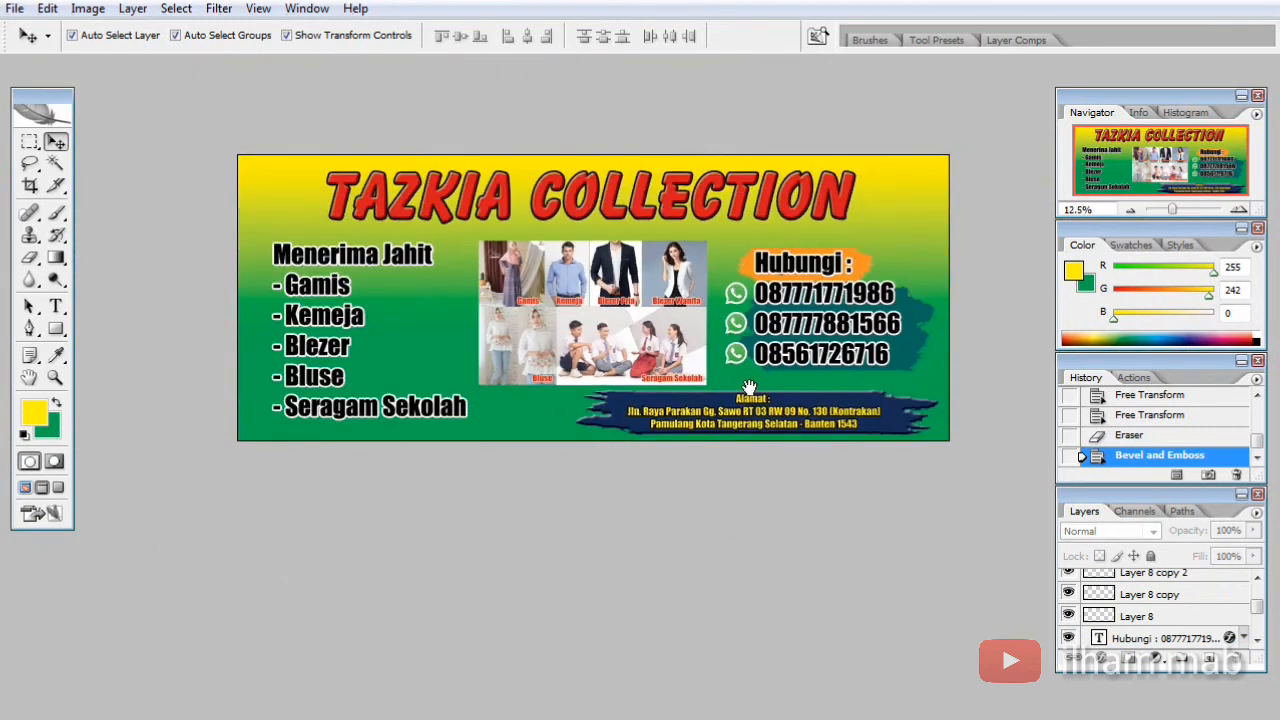
left_click_drag(749, 386, 643, 423)
left_click_drag(692, 563, 716, 591)
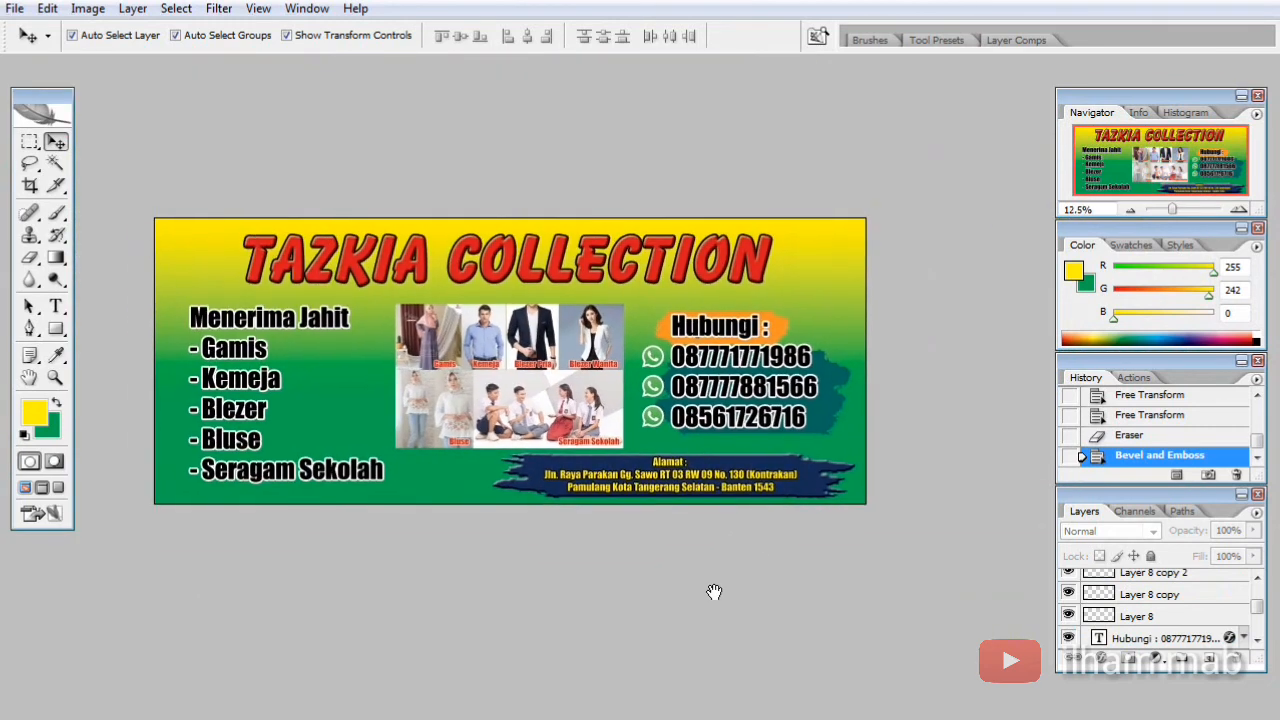
left_click(558, 424, "ctrl")
left_click_drag(666, 490, 717, 512)
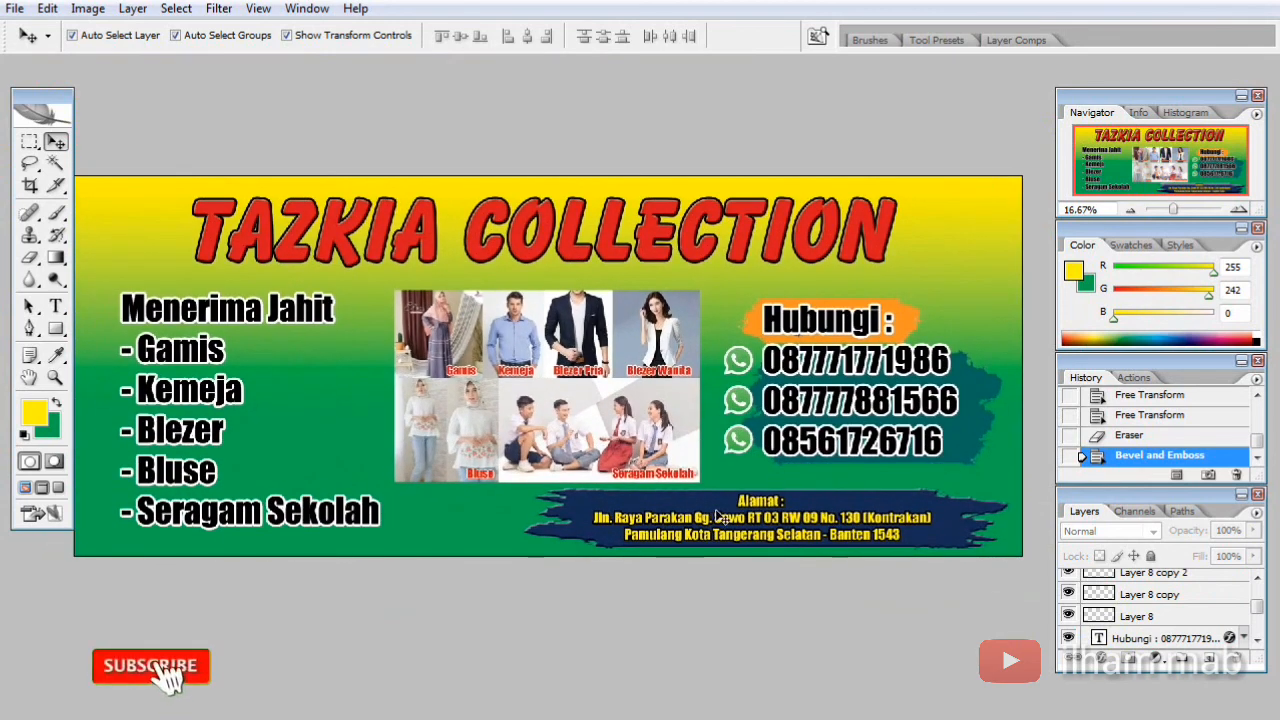